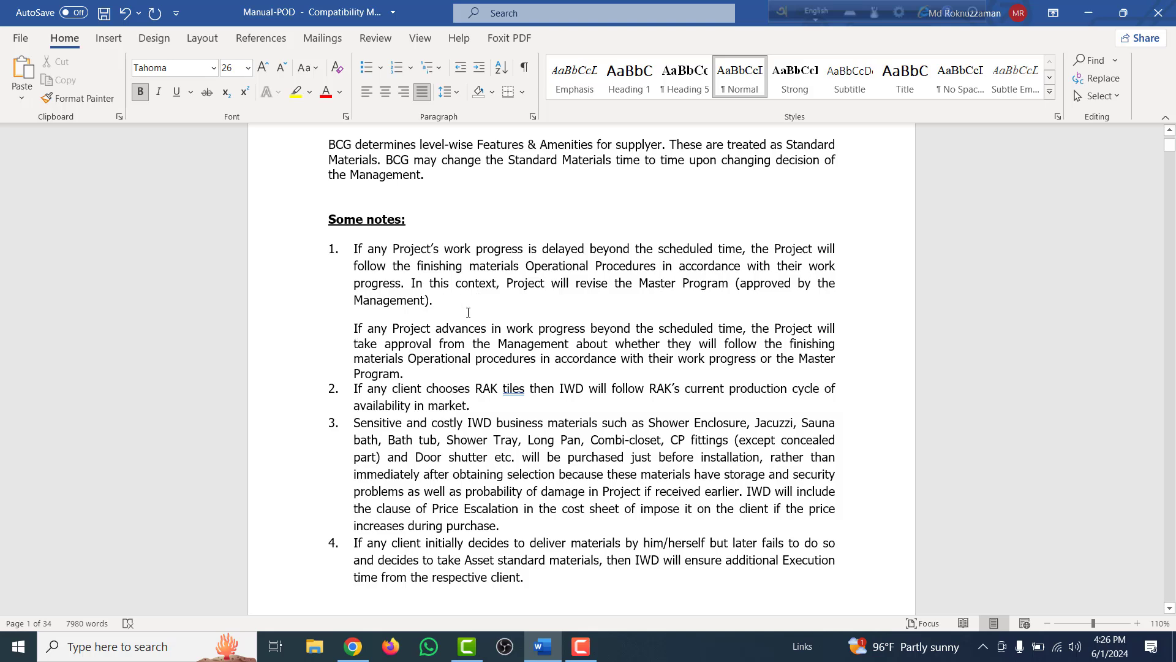
Select the whole document with Ctrl+A, scroll through it, then clear the selection
{"action": "scroll", "coordinate": [467, 313], "scroll_direction": "up", "scroll_amount": 5}
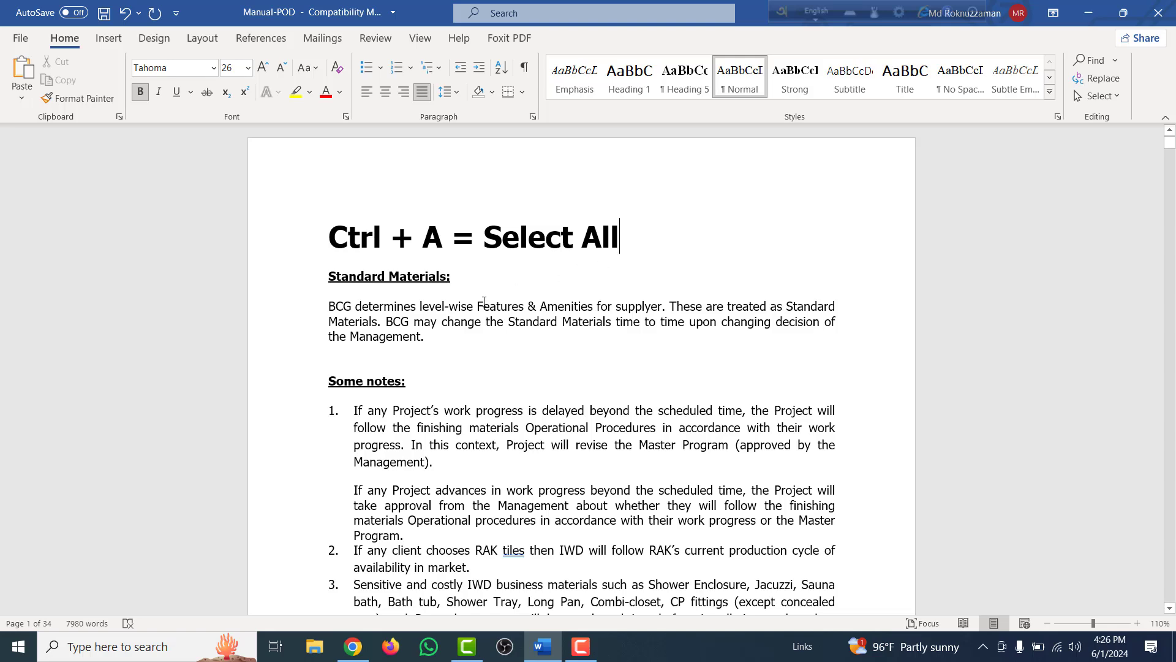
{"action": "key", "text": "ctrl+a"}
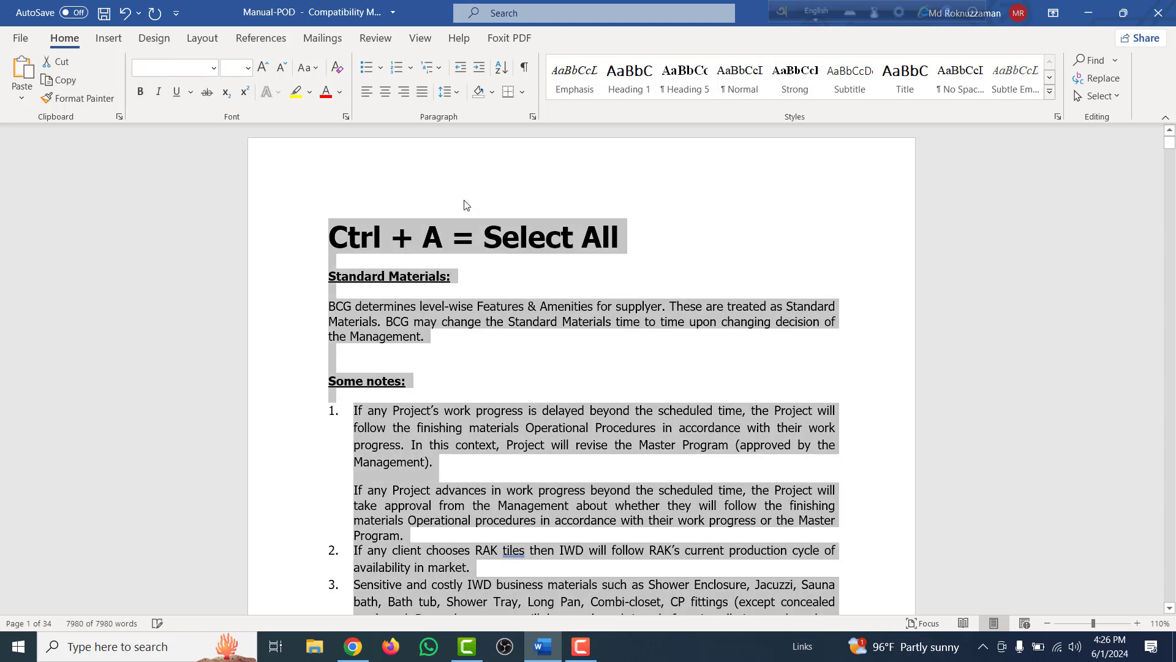
{"action": "scroll", "coordinate": [535, 403], "scroll_direction": "down", "scroll_amount": 2}
{"action": "scroll", "coordinate": [545, 428], "scroll_direction": "down", "scroll_amount": 7}
{"action": "scroll", "coordinate": [550, 443], "scroll_direction": "down", "scroll_amount": 8}
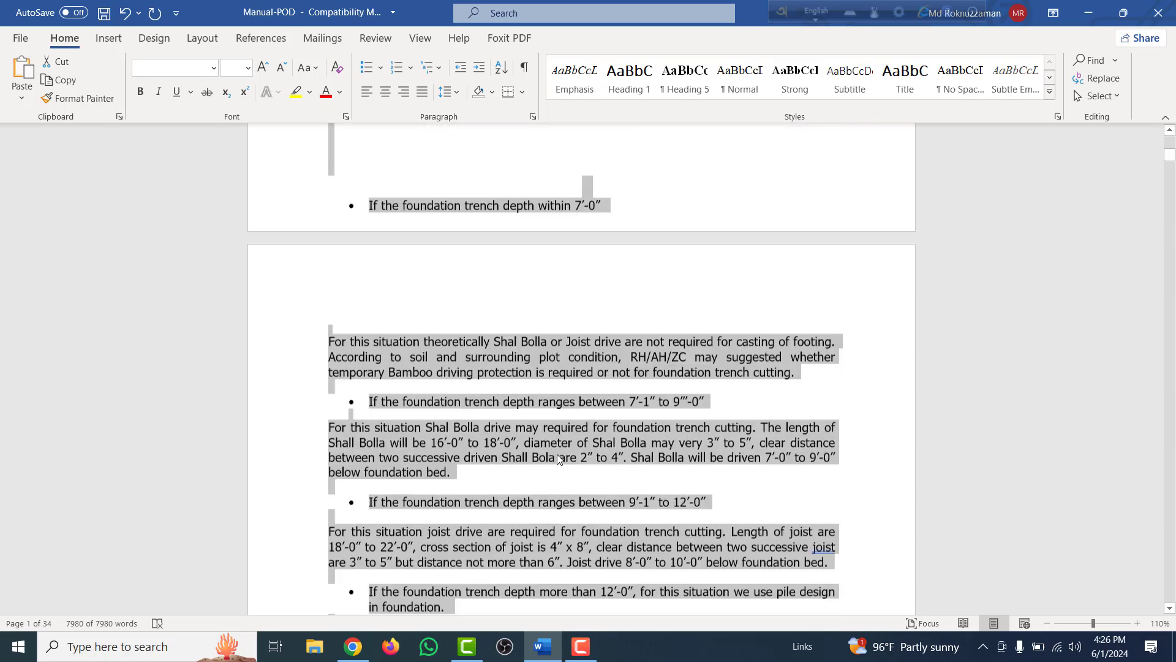
{"action": "scroll", "coordinate": [553, 454], "scroll_direction": "down", "scroll_amount": 9}
{"action": "scroll", "coordinate": [554, 465], "scroll_direction": "down", "scroll_amount": 10}
{"action": "scroll", "coordinate": [556, 462], "scroll_direction": "down", "scroll_amount": 6}
{"action": "scroll", "coordinate": [556, 472], "scroll_direction": "down", "scroll_amount": 3}
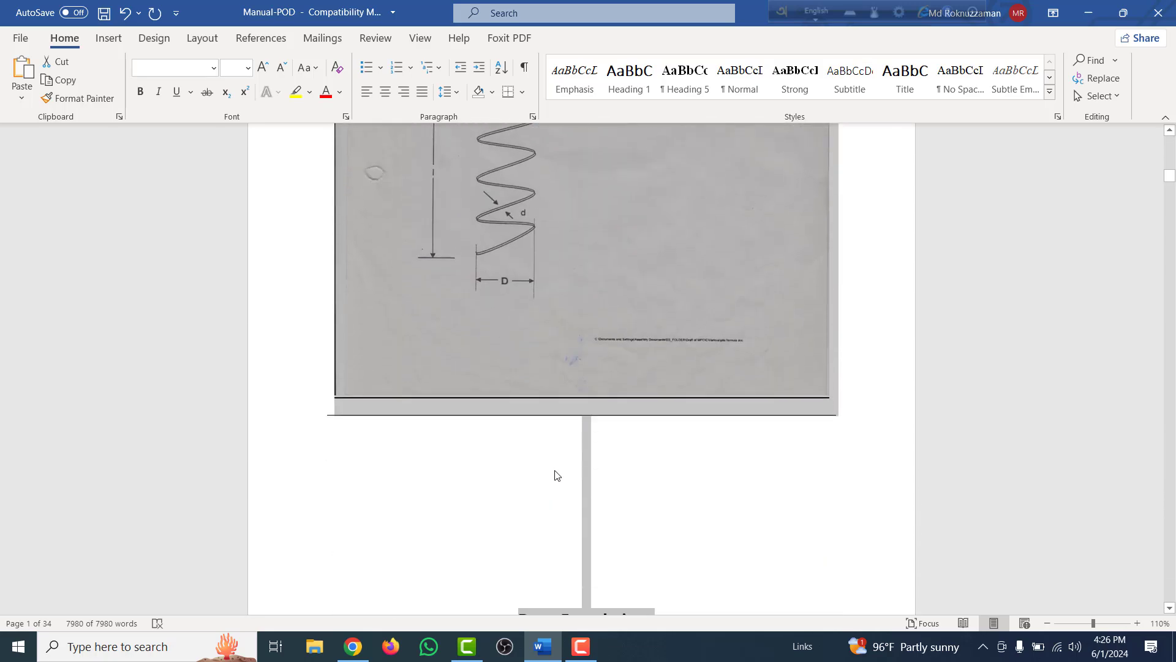
{"action": "scroll", "coordinate": [550, 504], "scroll_direction": "down", "scroll_amount": 5}
{"action": "scroll", "coordinate": [570, 517], "scroll_direction": "up", "scroll_amount": 5}
{"action": "scroll", "coordinate": [574, 511], "scroll_direction": "up", "scroll_amount": 5}
{"action": "scroll", "coordinate": [574, 510], "scroll_direction": "up", "scroll_amount": 10}
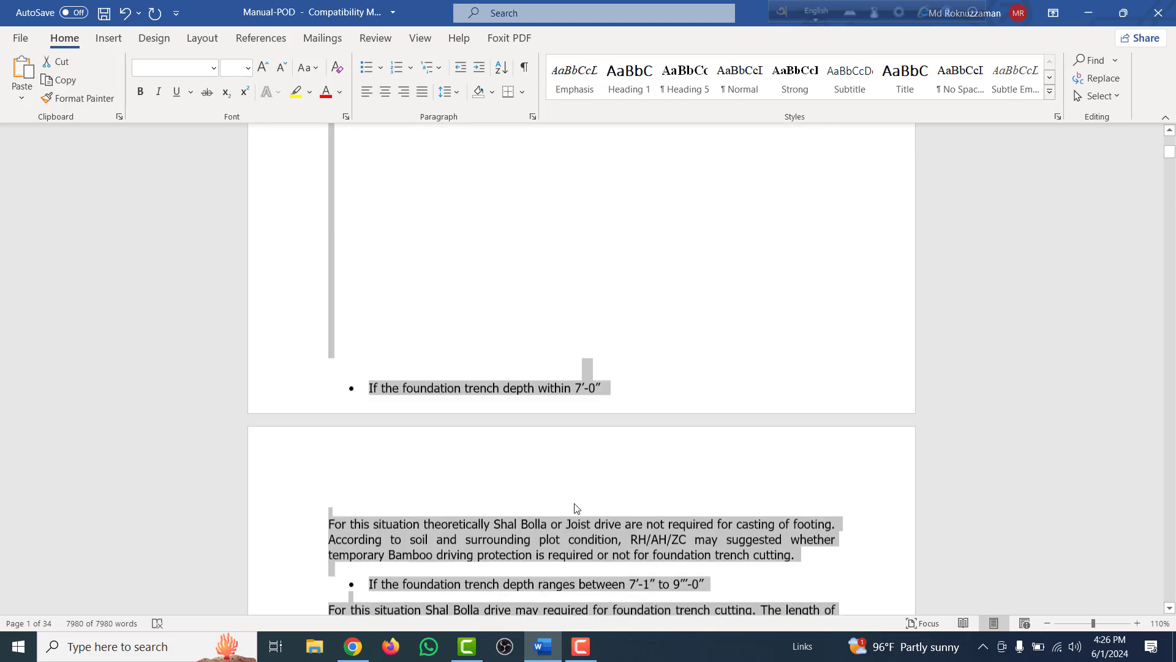
{"action": "scroll", "coordinate": [574, 510], "scroll_direction": "up", "scroll_amount": 10}
{"action": "scroll", "coordinate": [578, 509], "scroll_direction": "up", "scroll_amount": 1}
{"action": "left_click", "coordinate": [484, 265]}
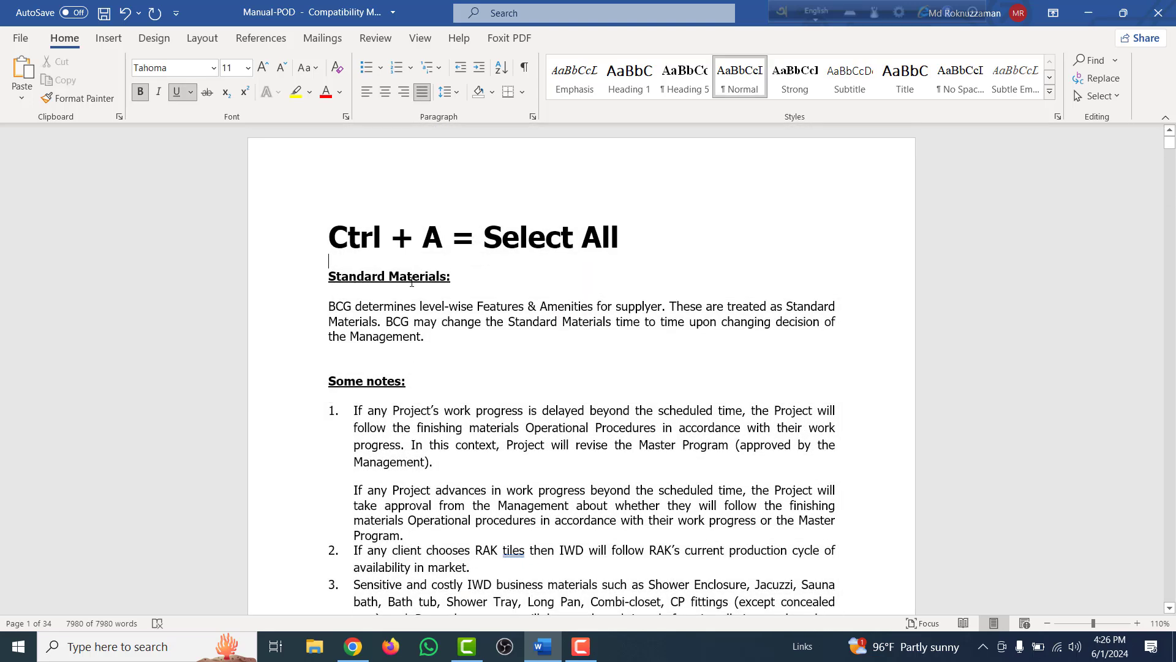
Retitle the heading to 'Ctrl + B = Bold'
{"action": "left_click_drag", "start_coordinate": [443, 236], "coordinate": [427, 239]}
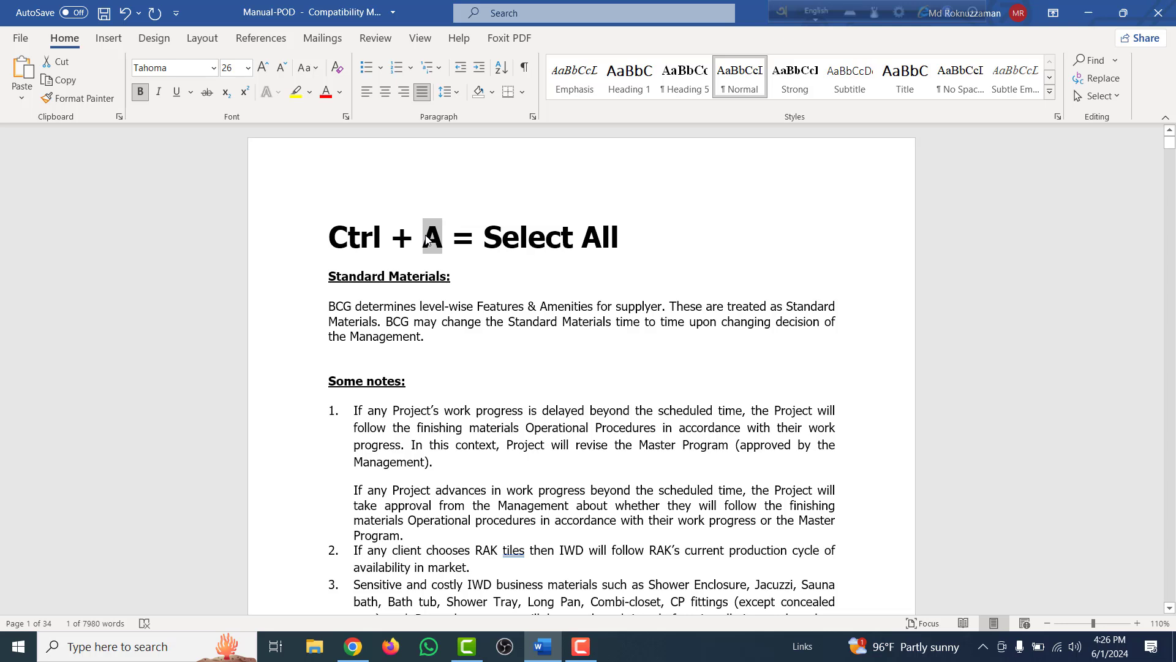
{"action": "type", "text": "B"}
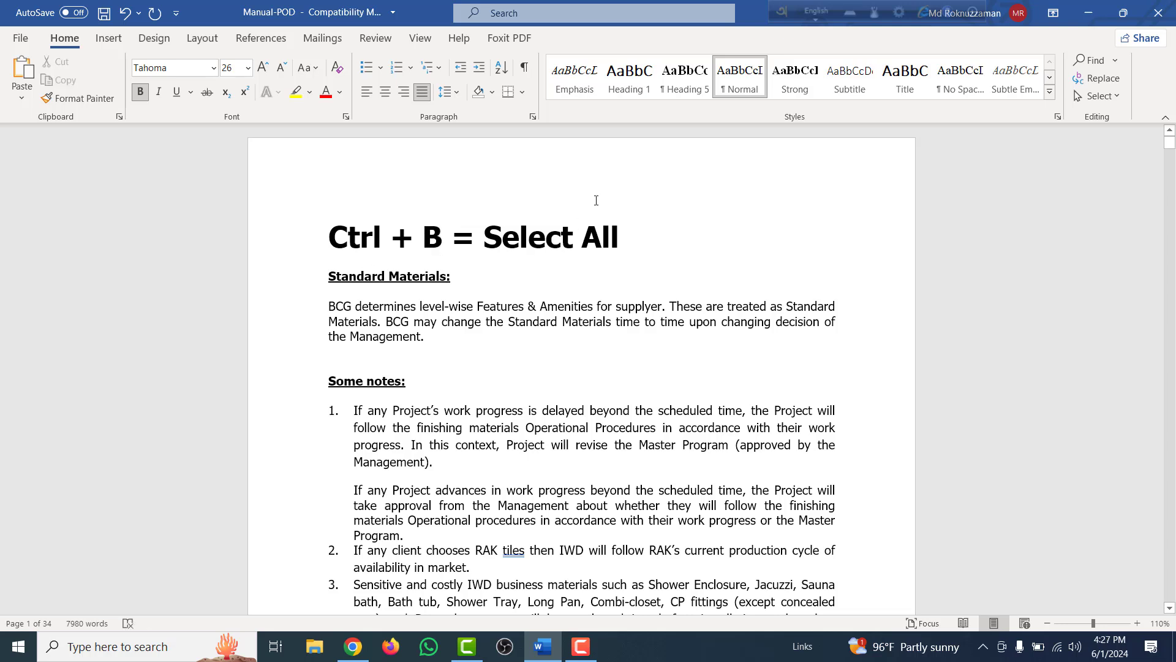
{"action": "left_click_drag", "start_coordinate": [619, 238], "coordinate": [484, 238]}
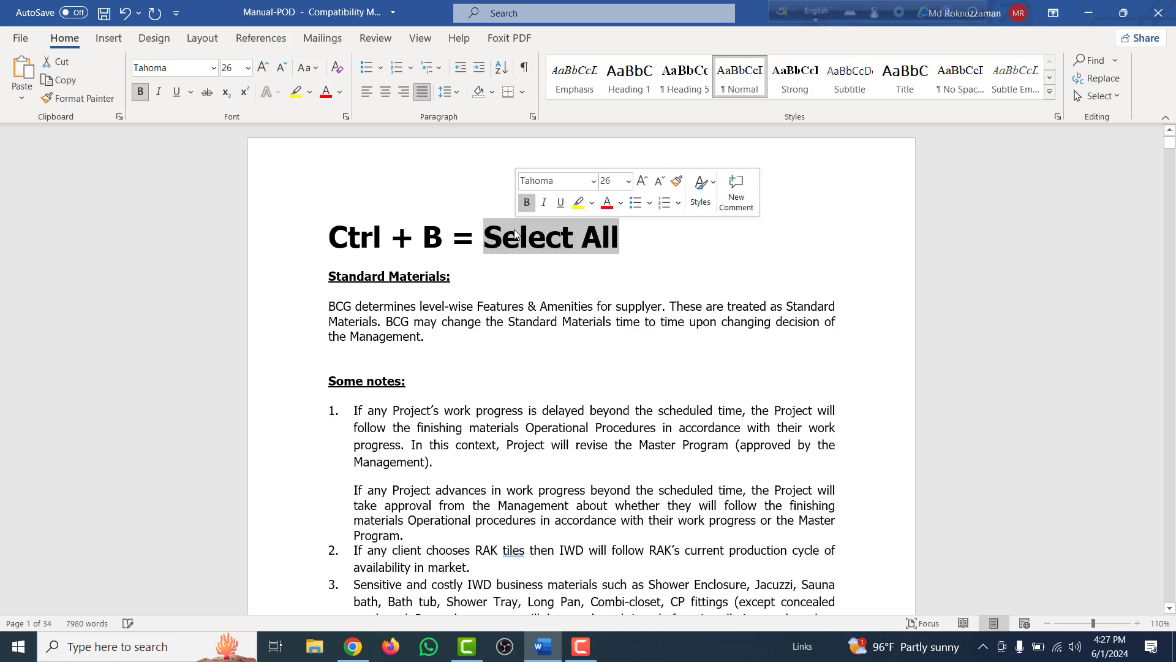
{"action": "type", "text": "Bol"}
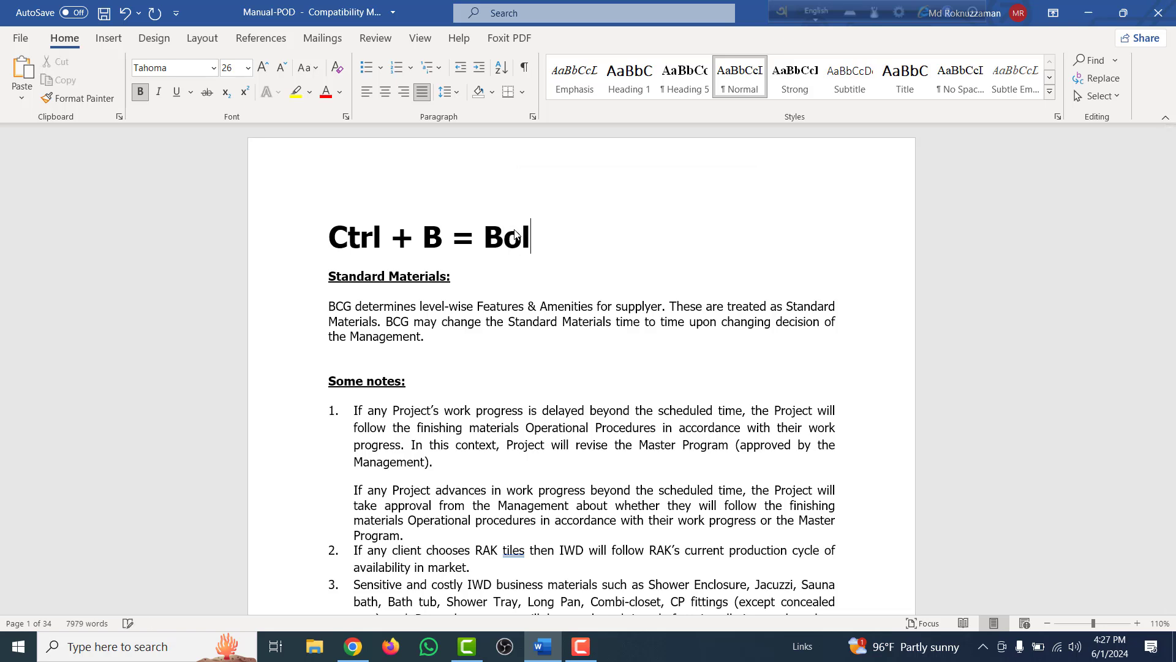
{"action": "type", "text": "d"}
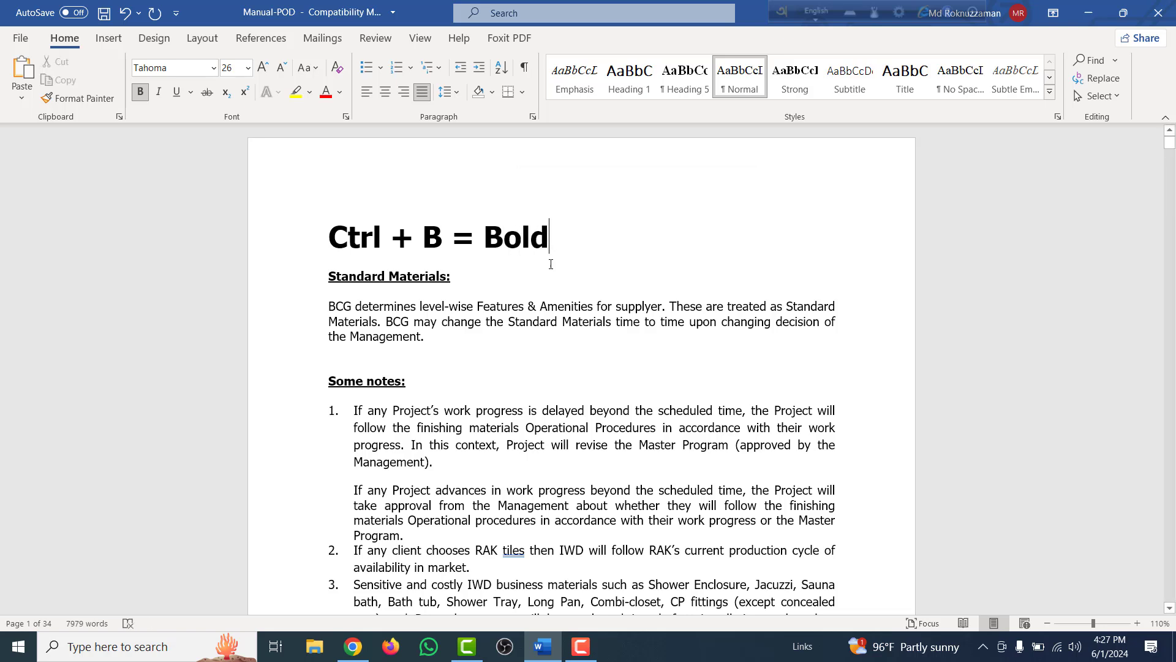
Bold the Standard Materials paragraph with Ctrl+B, then return it to regular weight
{"action": "left_click_drag", "start_coordinate": [425, 339], "coordinate": [340, 306]}
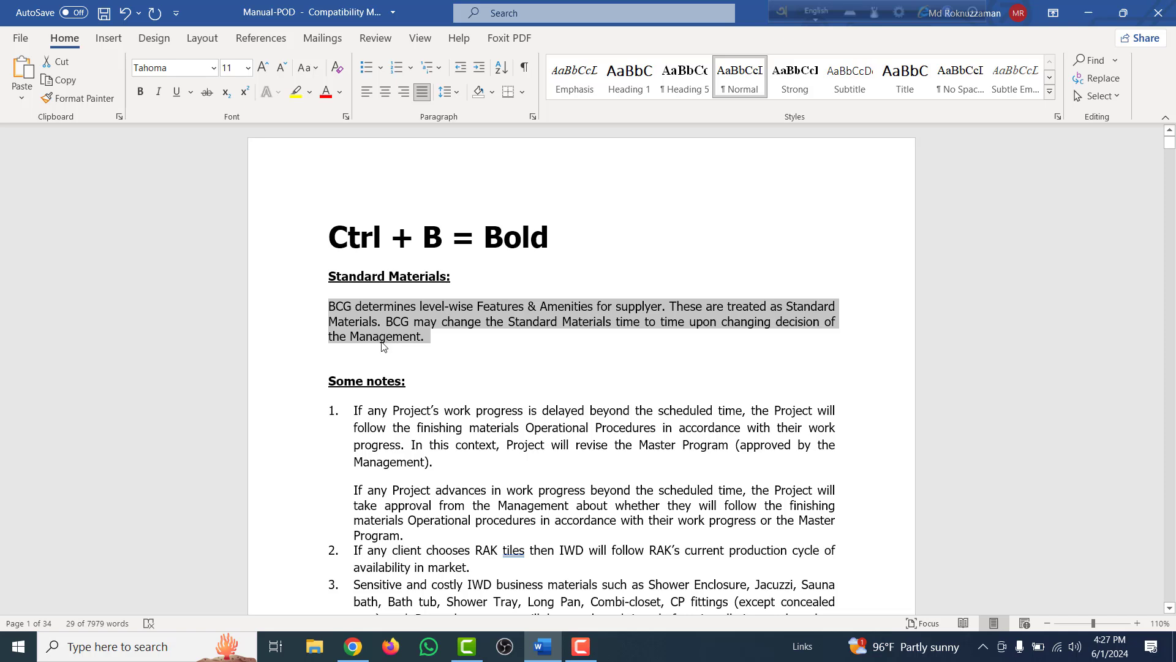
{"action": "key", "text": "ctrl+b"}
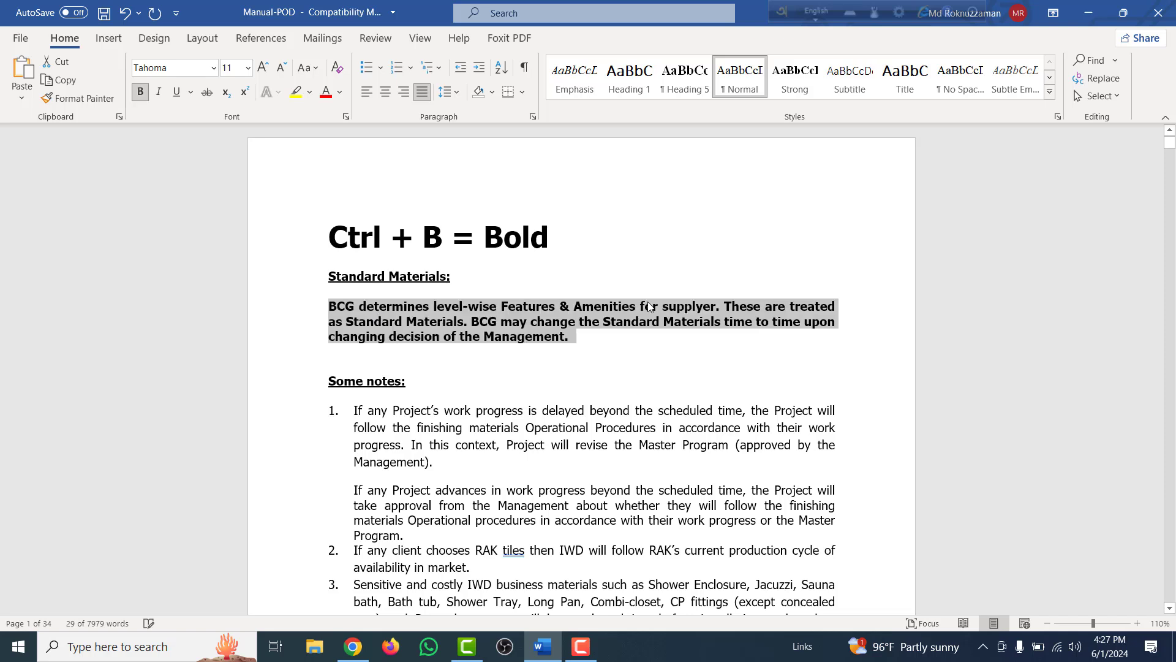
{"action": "left_click", "coordinate": [603, 321]}
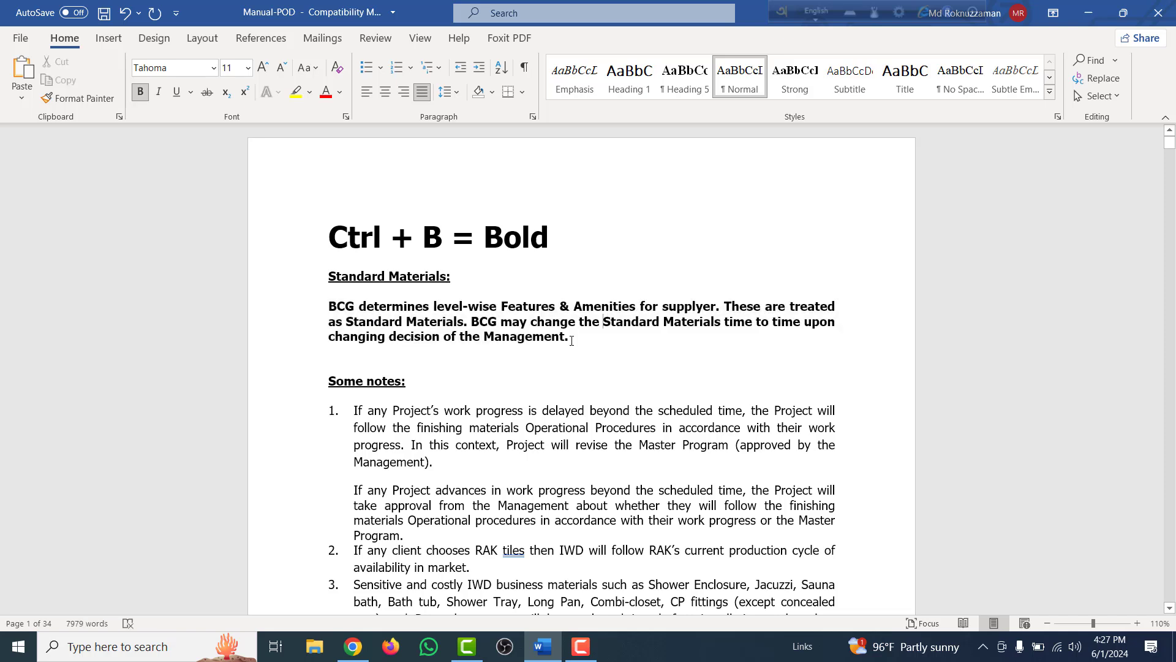
{"action": "left_click_drag", "start_coordinate": [572, 341], "coordinate": [329, 306]}
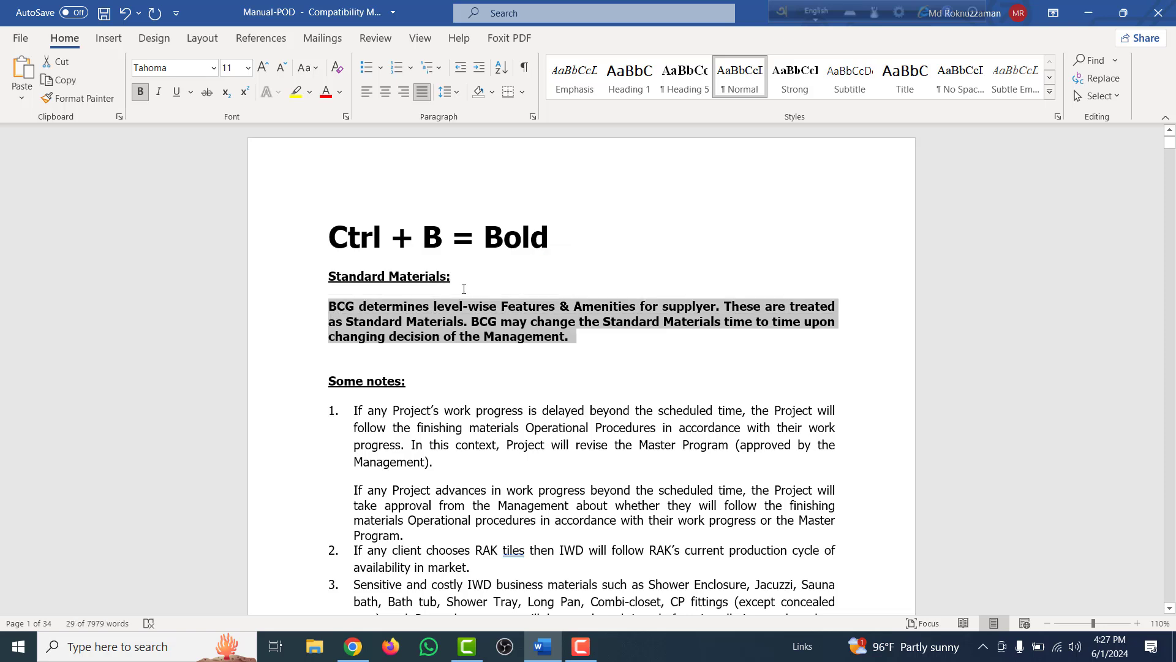
{"action": "key", "text": "ctrl+b"}
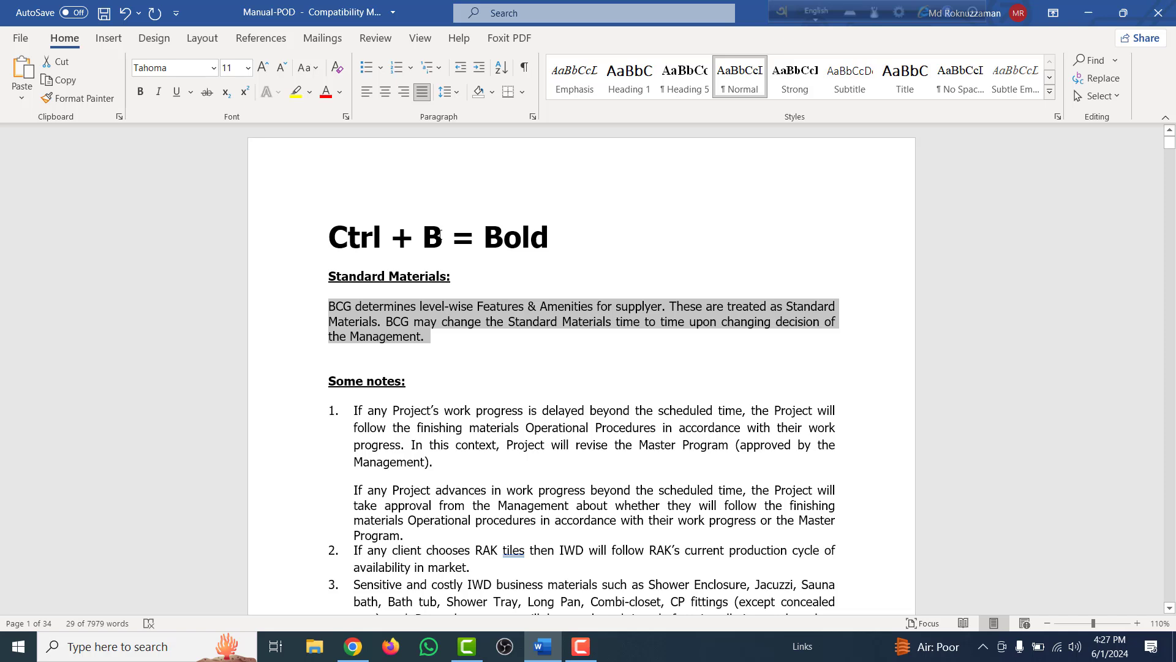
Change the heading to 'Ctrl + C = Copy', then briefly select the Standard Materials paragraph
{"action": "double_click", "coordinate": [429, 227]}
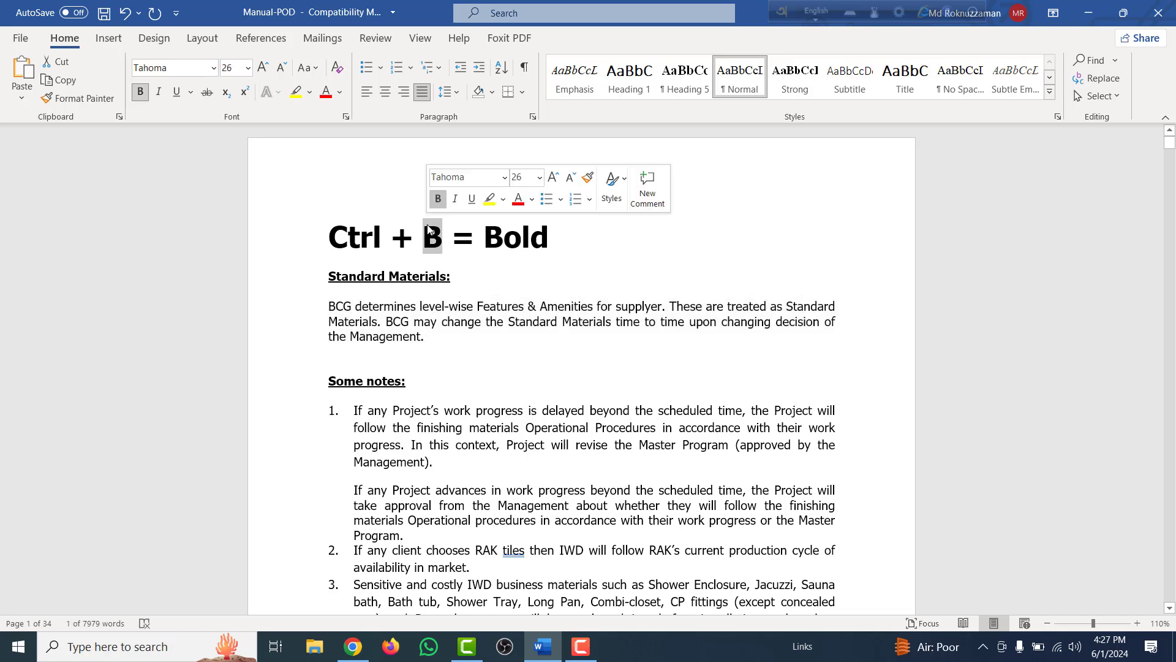
{"action": "type", "text": "C"}
{"action": "left_click_drag", "start_coordinate": [549, 236], "coordinate": [489, 224]}
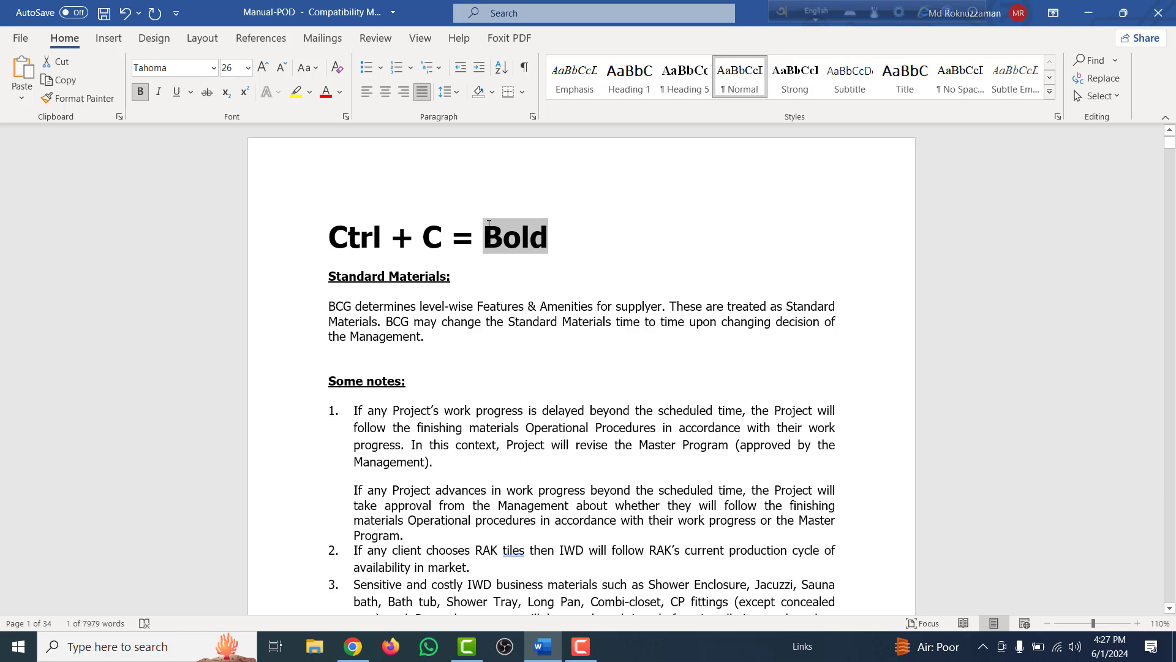
{"action": "type", "text": "Co"}
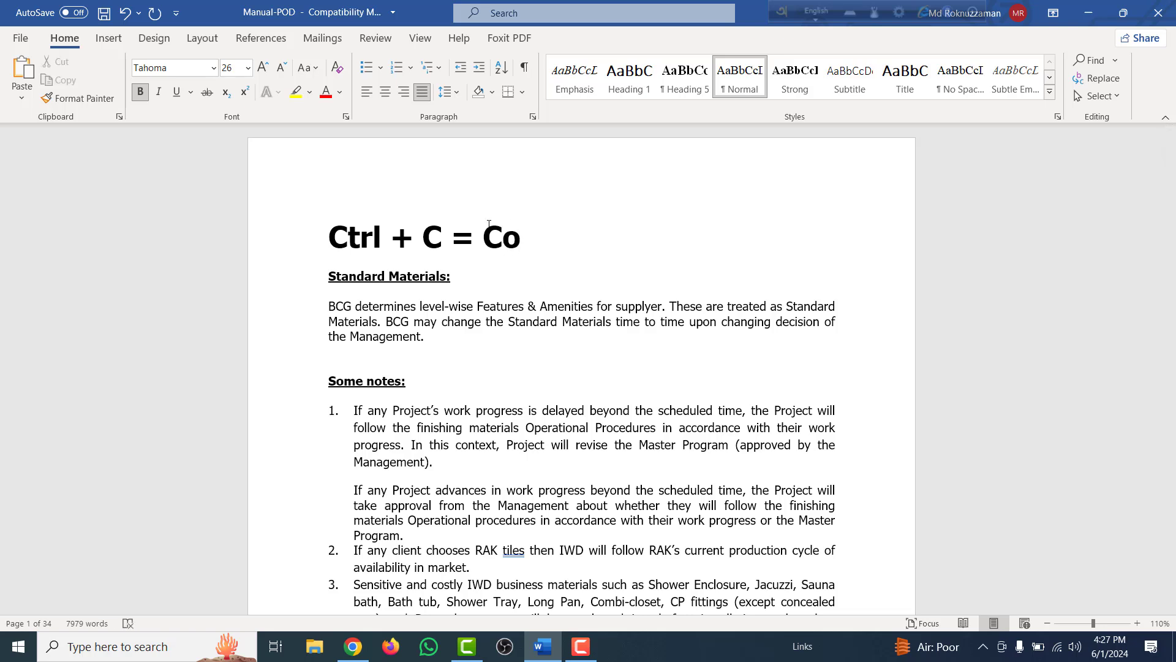
{"action": "type", "text": "py"}
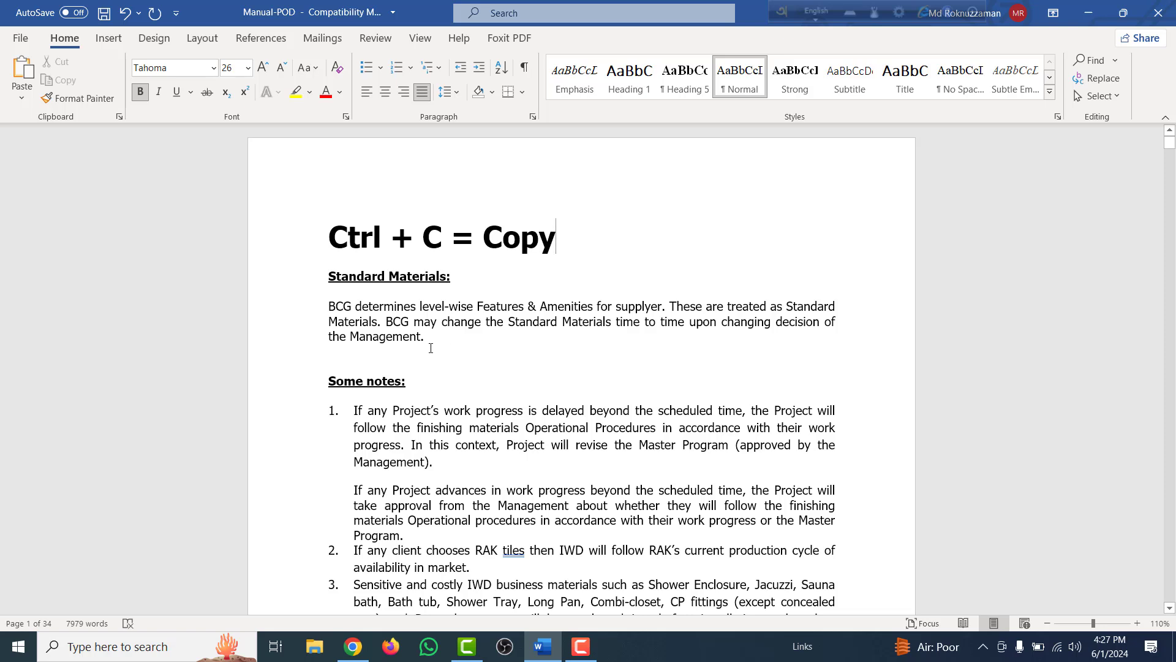
{"action": "mouse_move", "coordinate": [431, 348]}
{"action": "left_mouse_down"}
{"action": "mouse_move", "coordinate": [339, 306]}
{"action": "mouse_move", "coordinate": [327, 312]}
{"action": "left_mouse_up"}
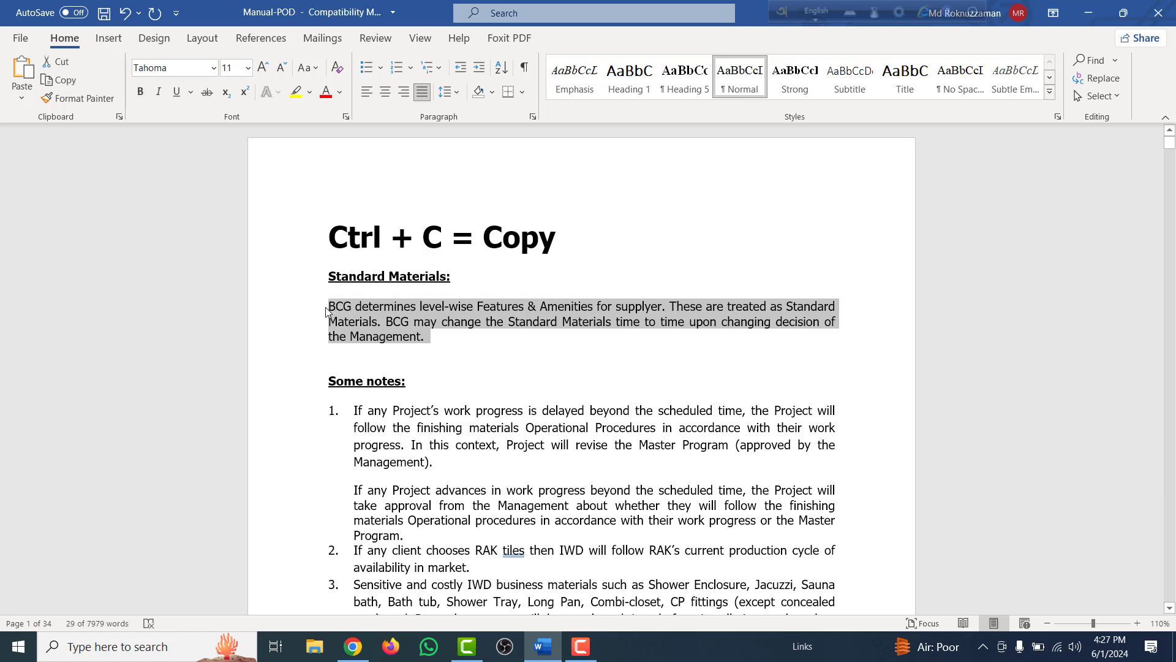
{"action": "left_click", "coordinate": [451, 335]}
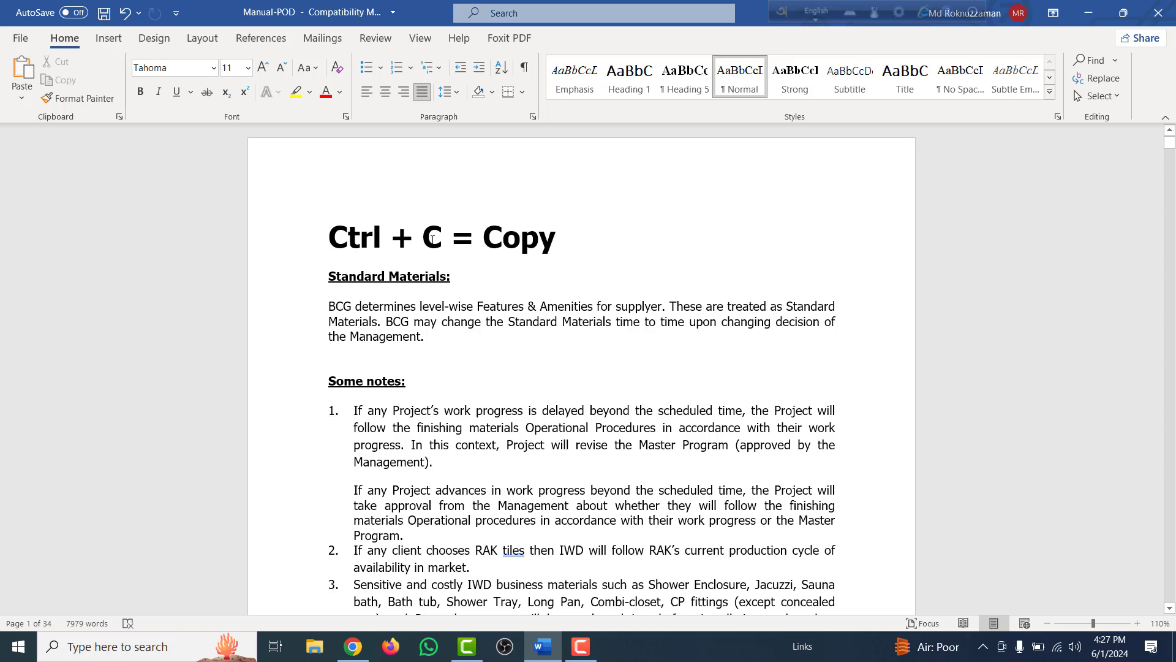
Retitle the heading 'Ctrl + D = Front Style' and select the words 'BCG determines'
{"action": "left_click_drag", "start_coordinate": [442, 238], "coordinate": [424, 236]}
{"action": "type", "text": "D"}
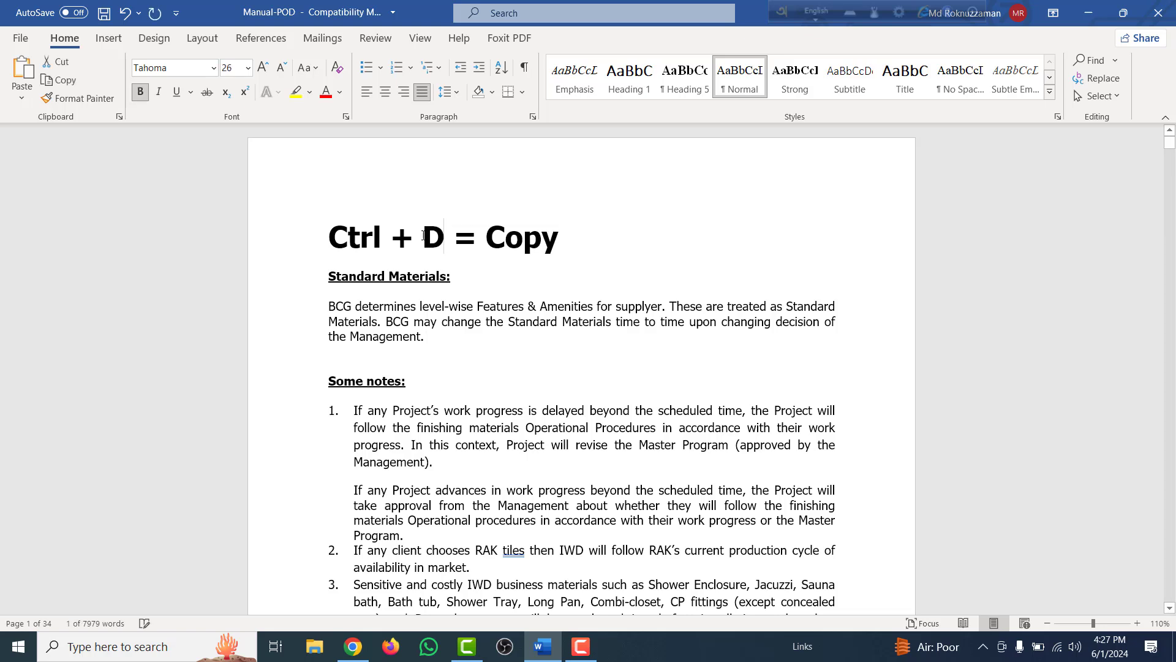
{"action": "left_click_drag", "start_coordinate": [562, 246], "coordinate": [487, 244]}
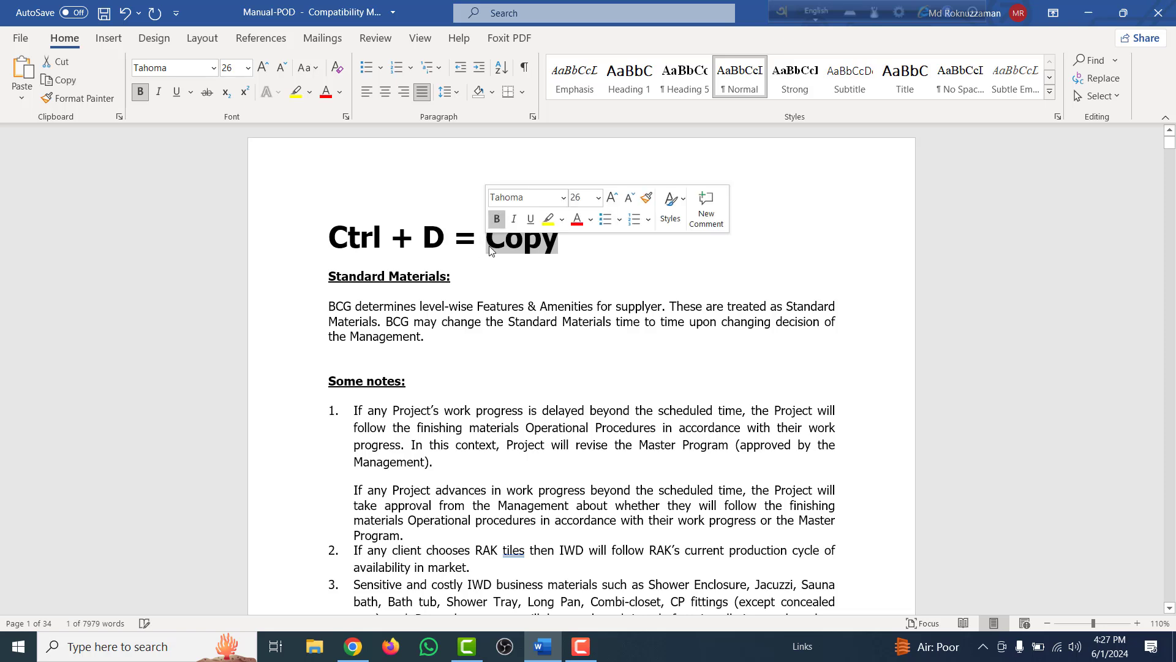
{"action": "type", "text": "Fro"}
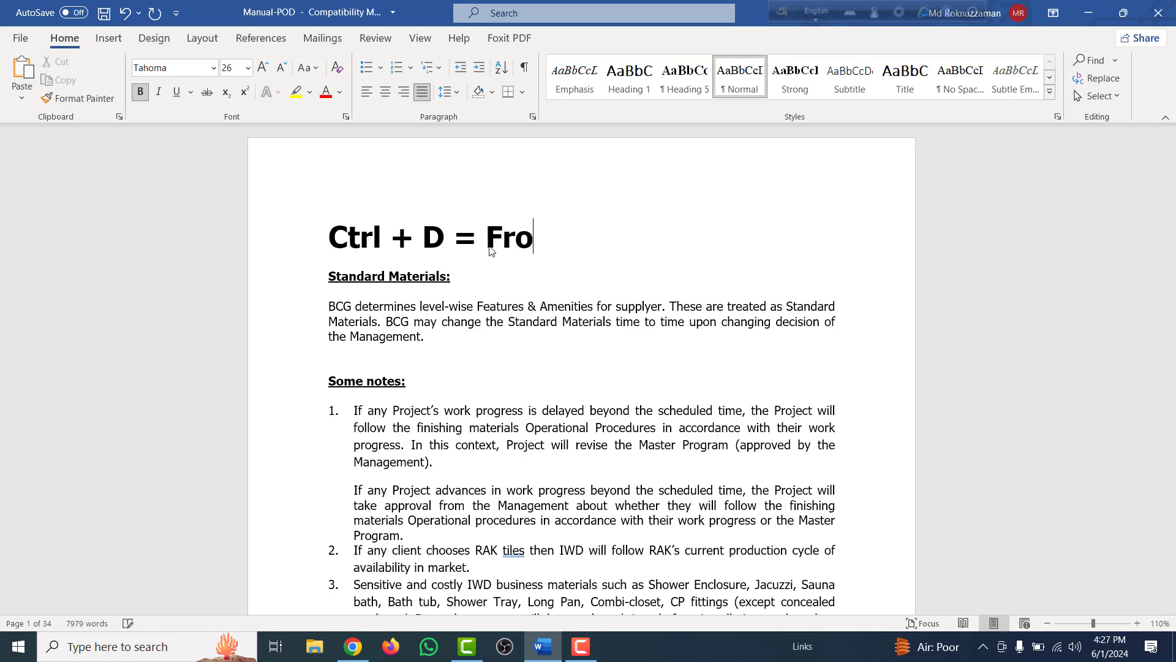
{"action": "type", "text": "nt"}
{"action": "type", "text": " St"}
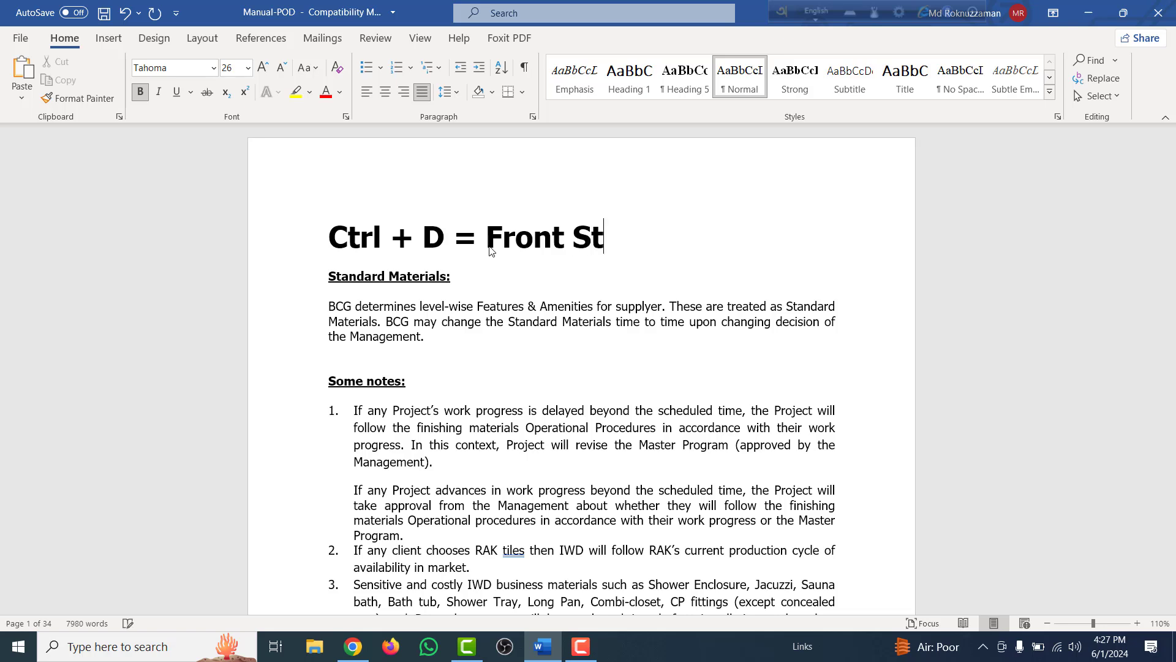
{"action": "type", "text": "y"}
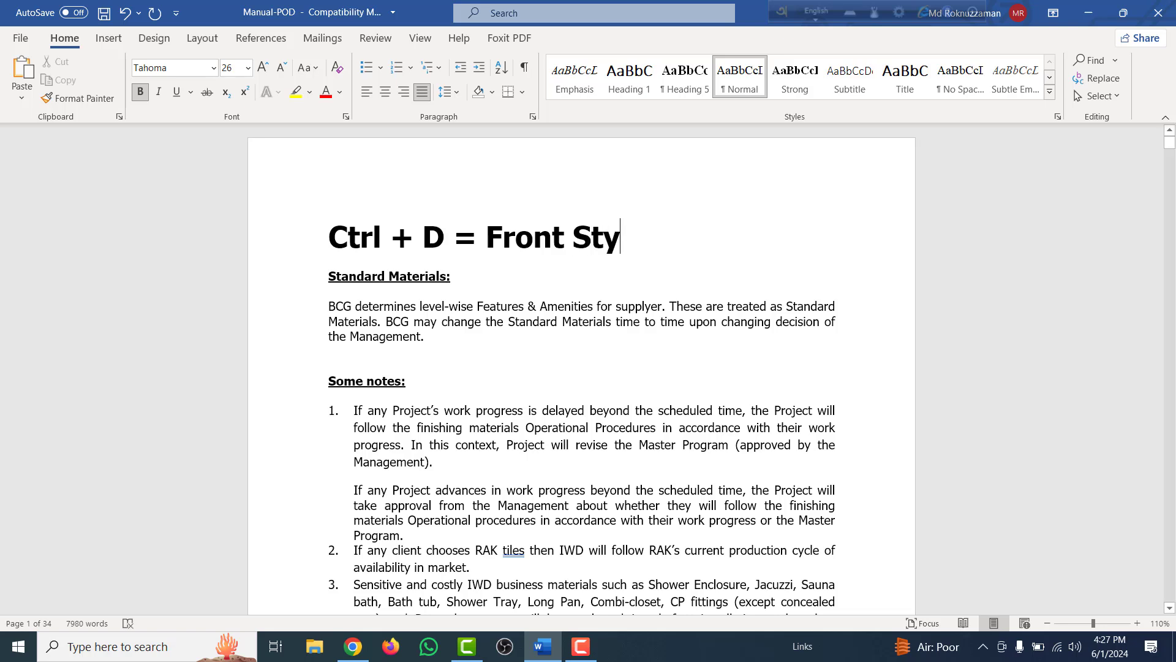
{"action": "type", "text": "le"}
{"action": "left_click_drag", "start_coordinate": [419, 306], "coordinate": [332, 306]}
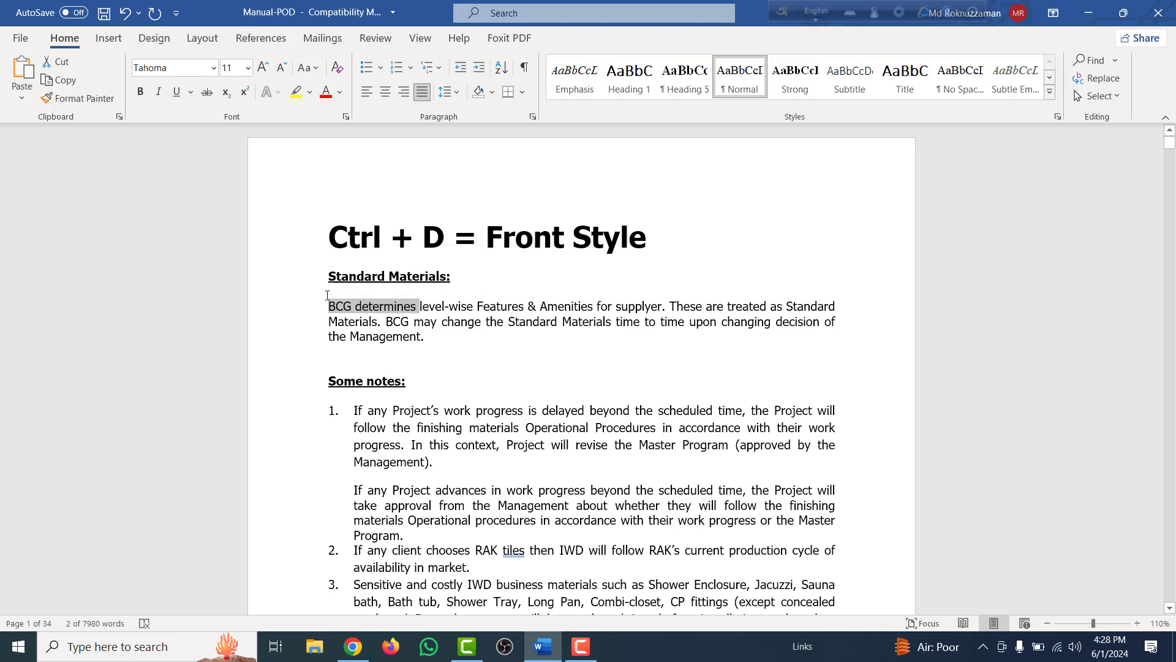
Format 'BCG determines' as Zilla Slab Light, 16 pt, with a Shadow effect
{"action": "key", "text": "ctrl+d"}
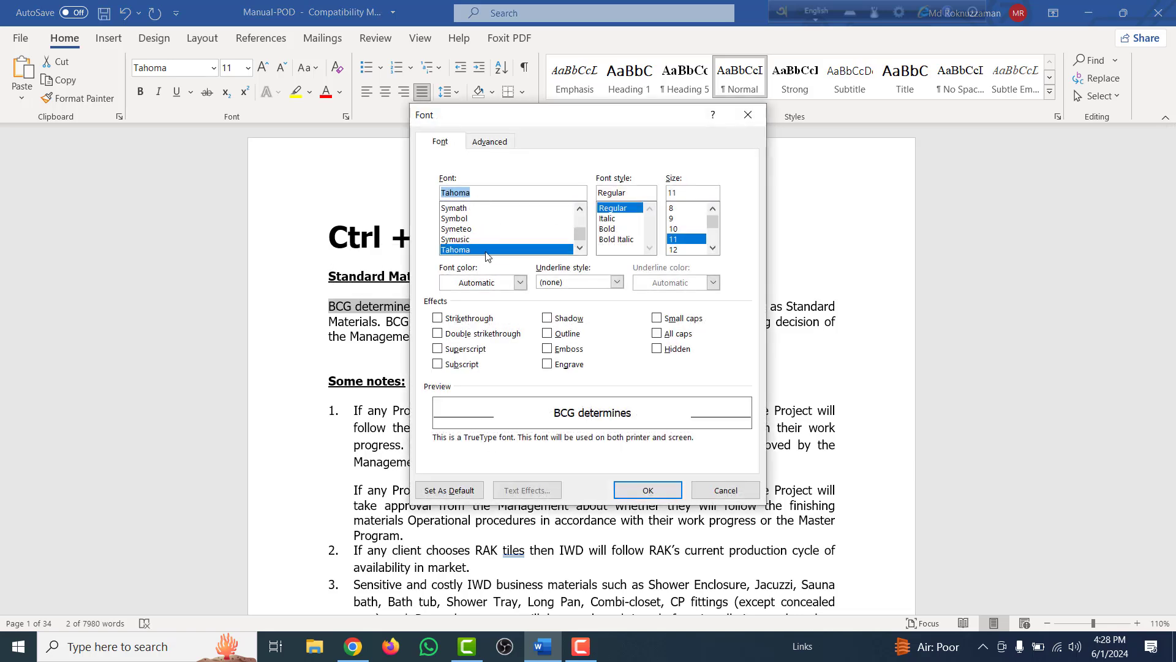
{"action": "scroll", "coordinate": [486, 239], "scroll_direction": "down", "scroll_amount": 2}
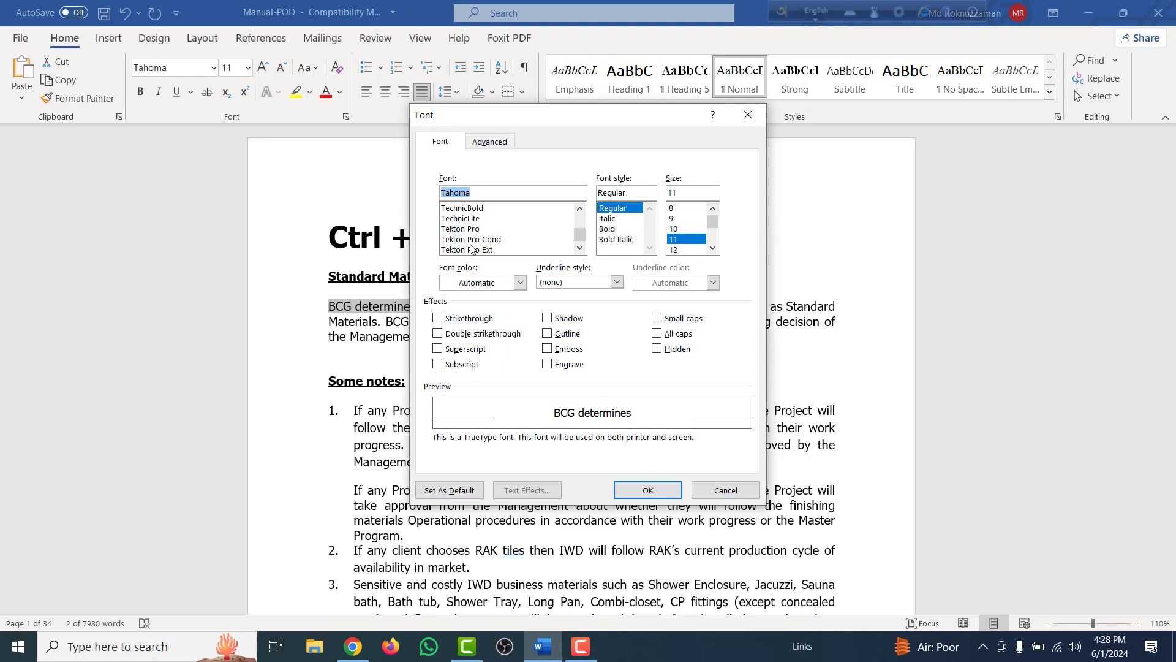
{"action": "scroll", "coordinate": [479, 246], "scroll_direction": "down", "scroll_amount": 1}
{"action": "scroll", "coordinate": [484, 242], "scroll_direction": "down", "scroll_amount": 2}
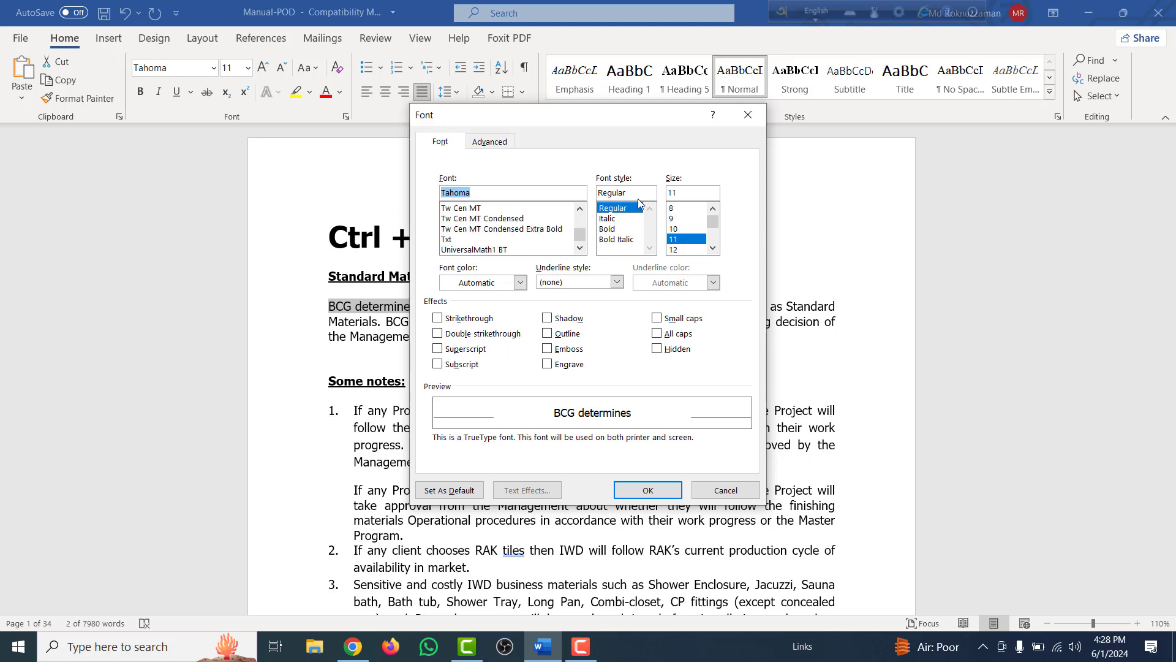
{"action": "scroll", "coordinate": [464, 242], "scroll_direction": "down", "scroll_amount": 3}
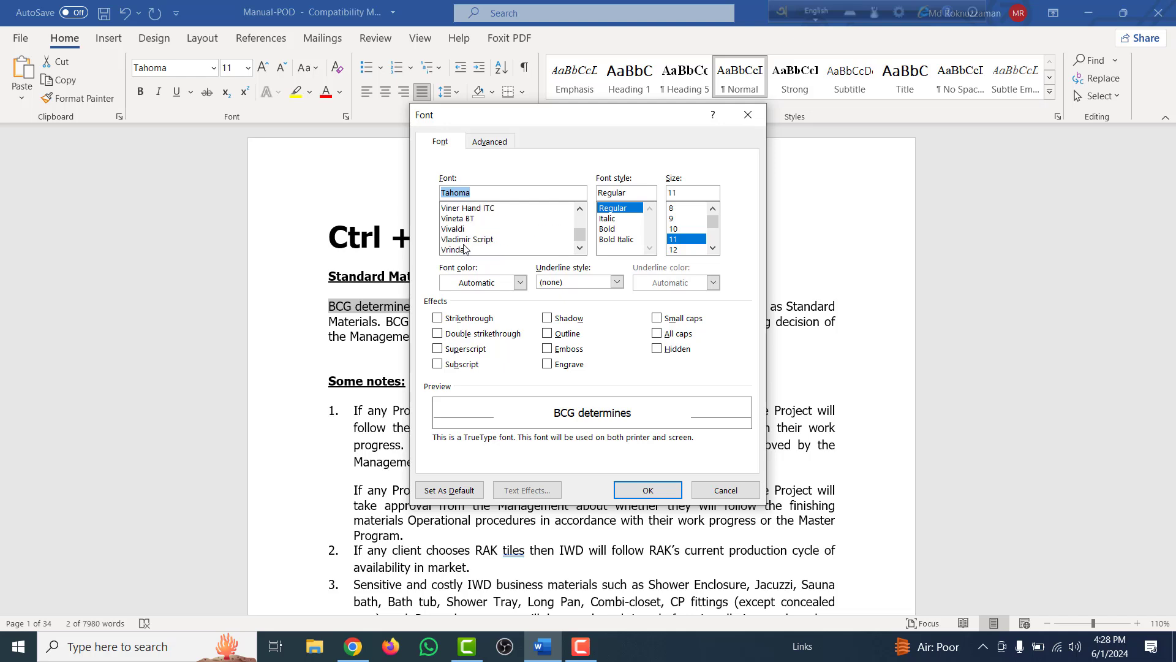
{"action": "left_click", "coordinate": [458, 229]}
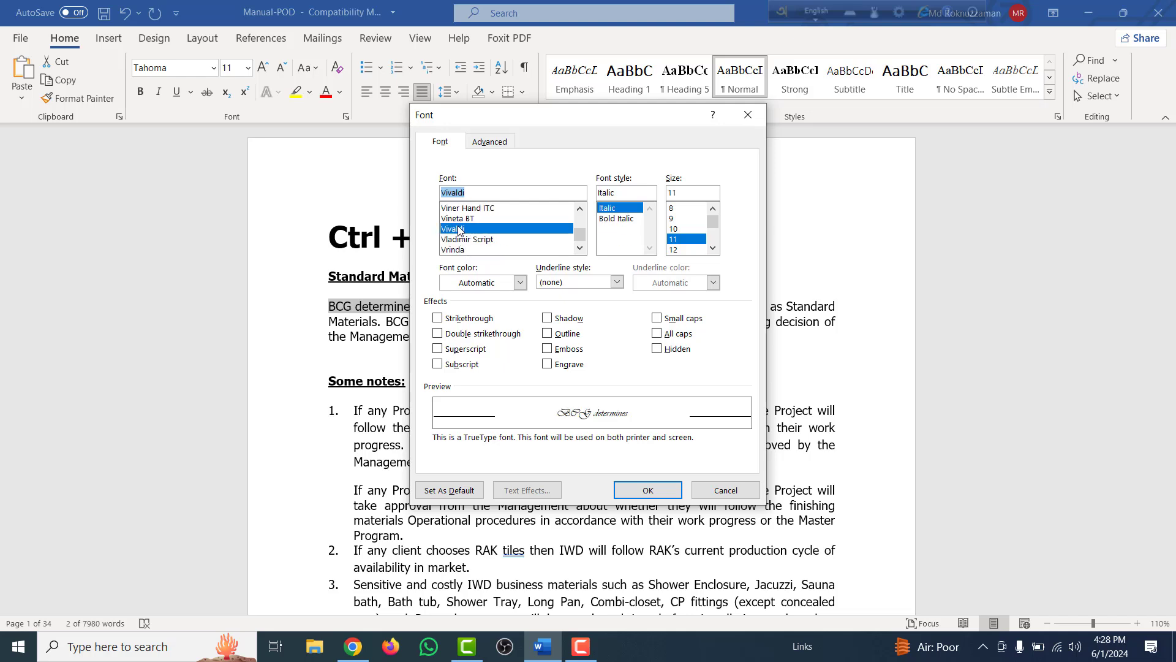
{"action": "scroll", "coordinate": [466, 245], "scroll_direction": "down", "scroll_amount": 4}
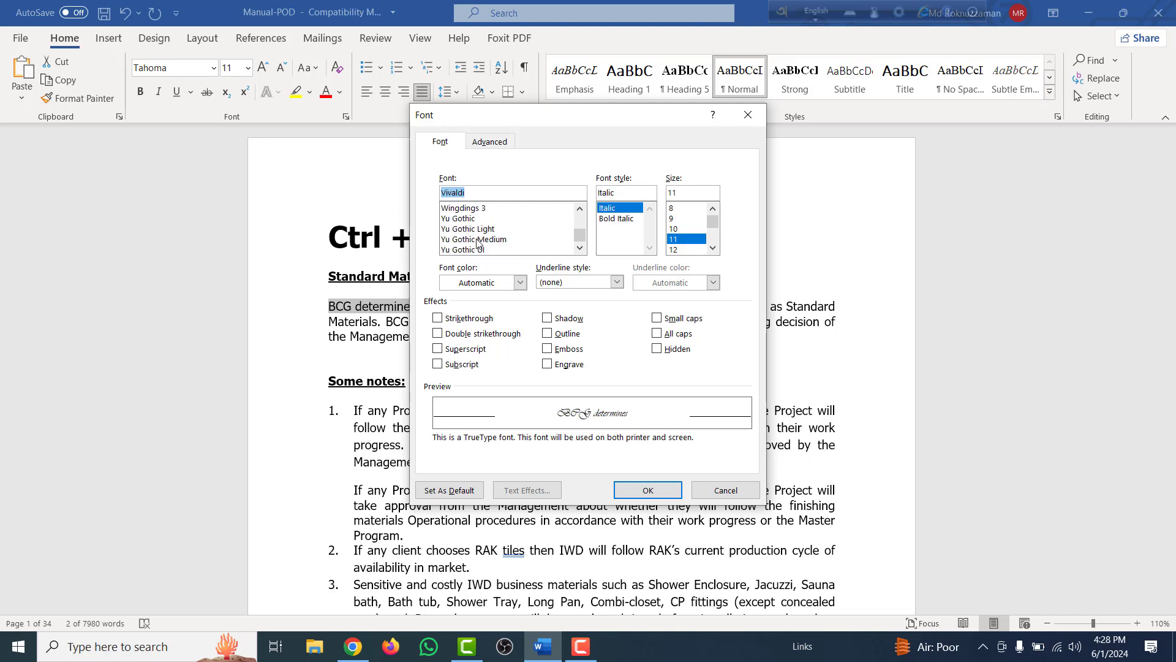
{"action": "scroll", "coordinate": [476, 246], "scroll_direction": "down", "scroll_amount": 1}
{"action": "left_click", "coordinate": [478, 229]}
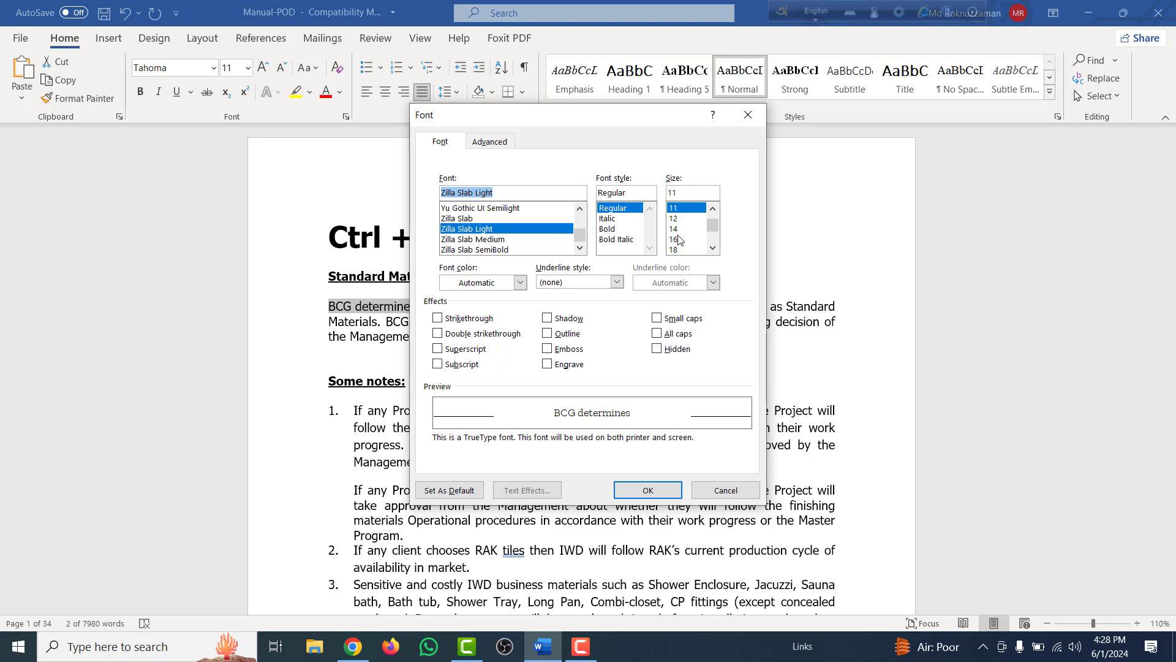
{"action": "left_click", "coordinate": [677, 239]}
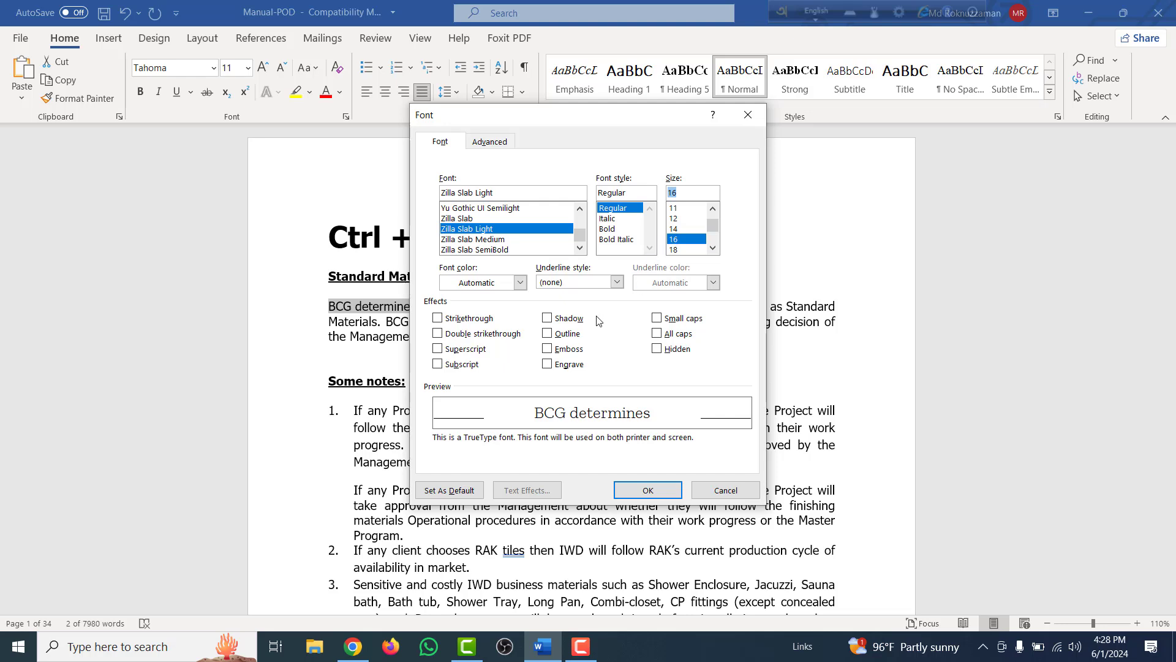
{"action": "left_click", "coordinate": [547, 319]}
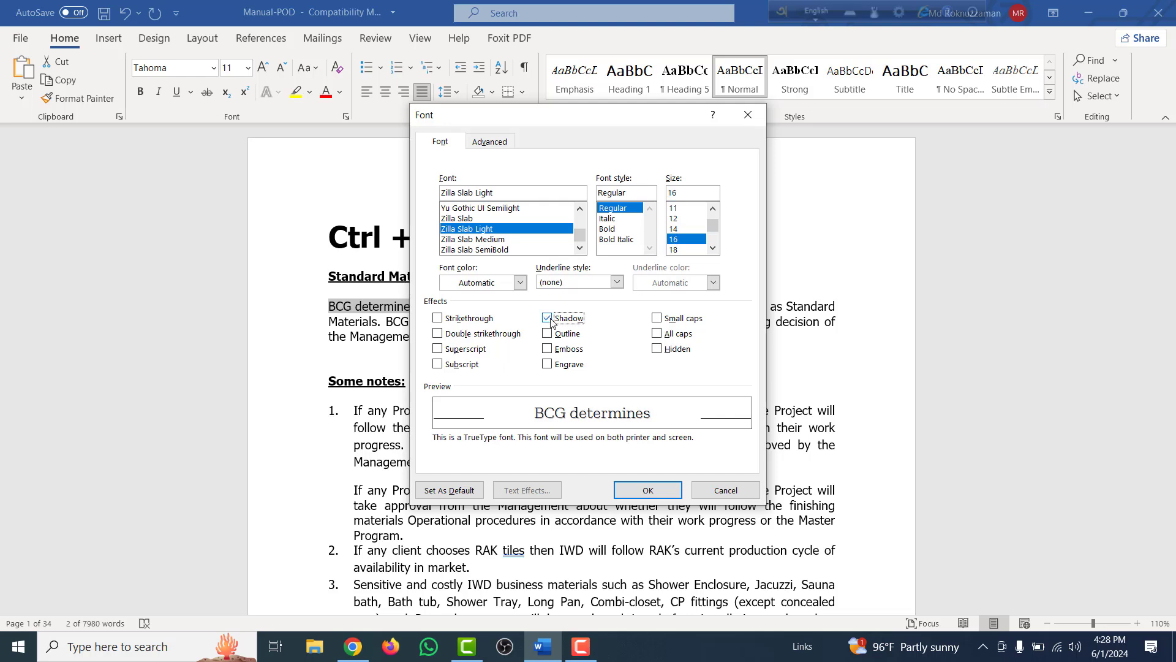
{"action": "left_click", "coordinate": [645, 489]}
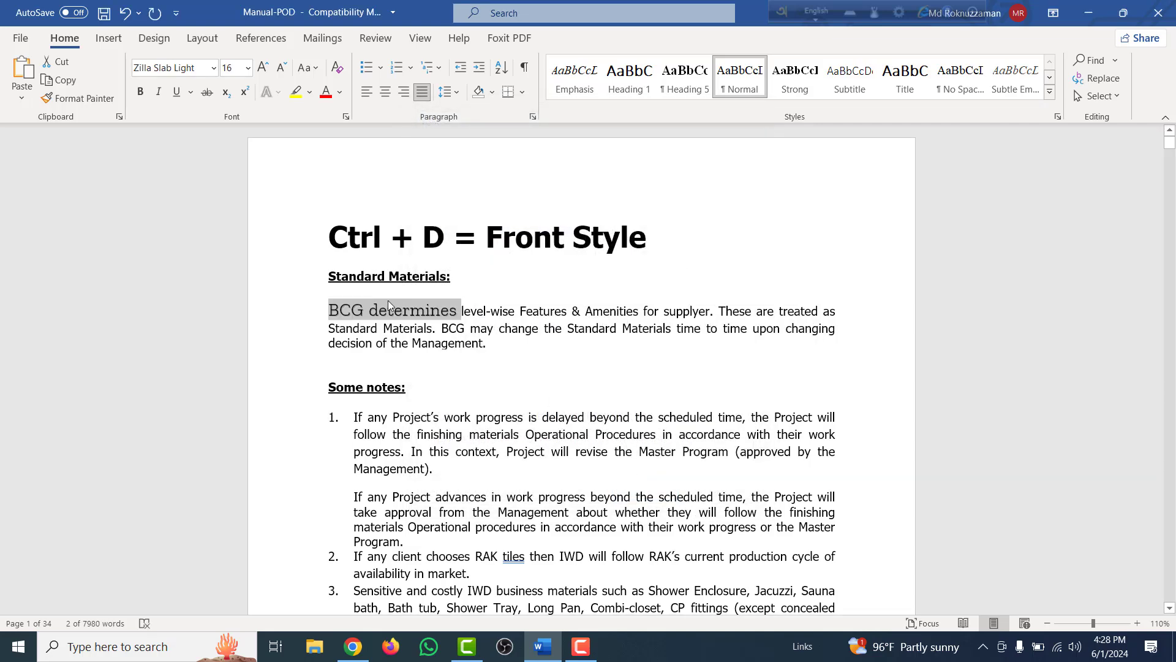
Change the heading to 'Ctrl + E = Centre text', fixing the typo
{"action": "key", "text": "Up"}
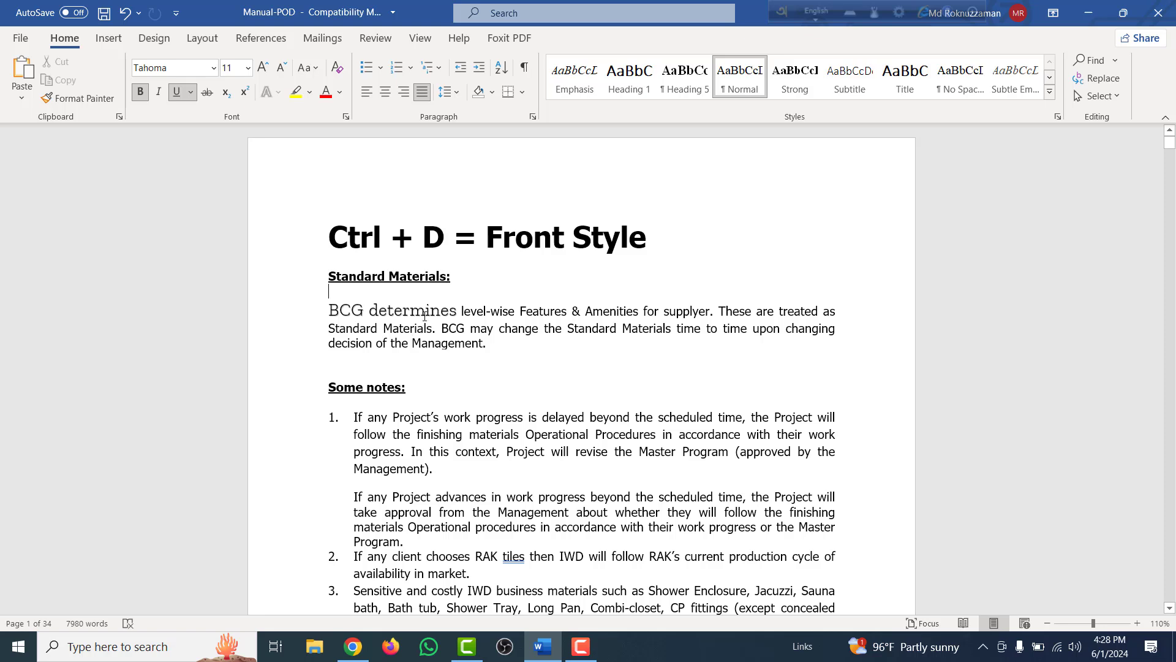
{"action": "left_click_drag", "start_coordinate": [443, 244], "coordinate": [427, 243]}
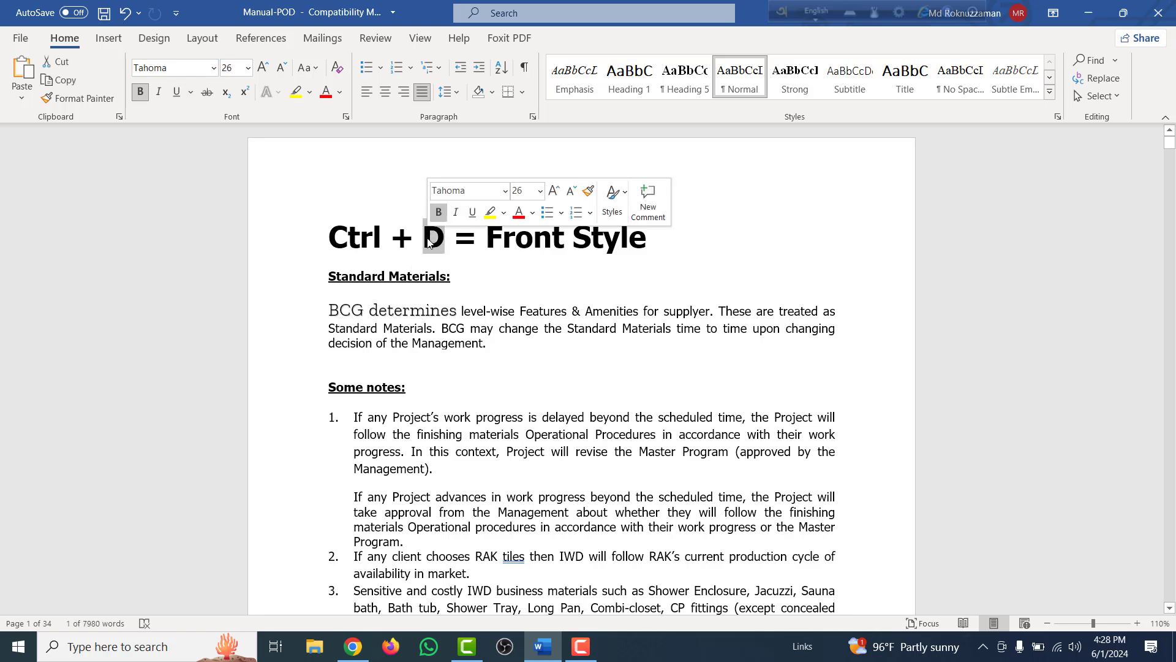
{"action": "key", "text": "BackSpace"}
{"action": "type", "text": "E"}
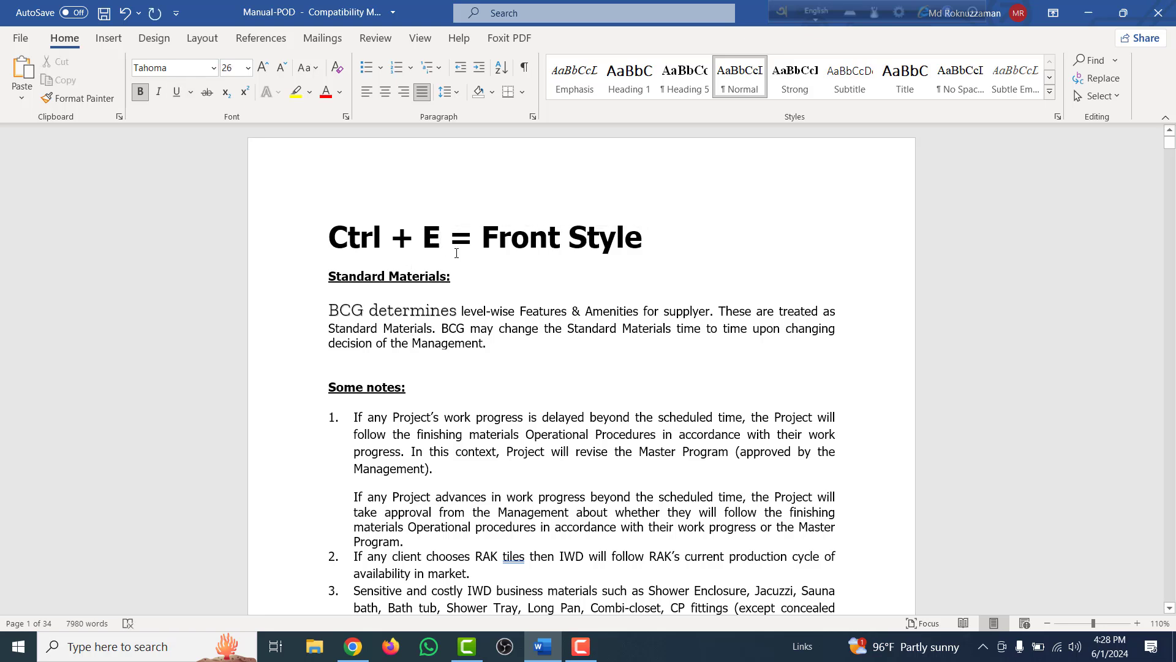
{"action": "mouse_move", "coordinate": [643, 239]}
{"action": "left_mouse_down"}
{"action": "mouse_move", "coordinate": [469, 240]}
{"action": "mouse_move", "coordinate": [490, 250]}
{"action": "left_mouse_up"}
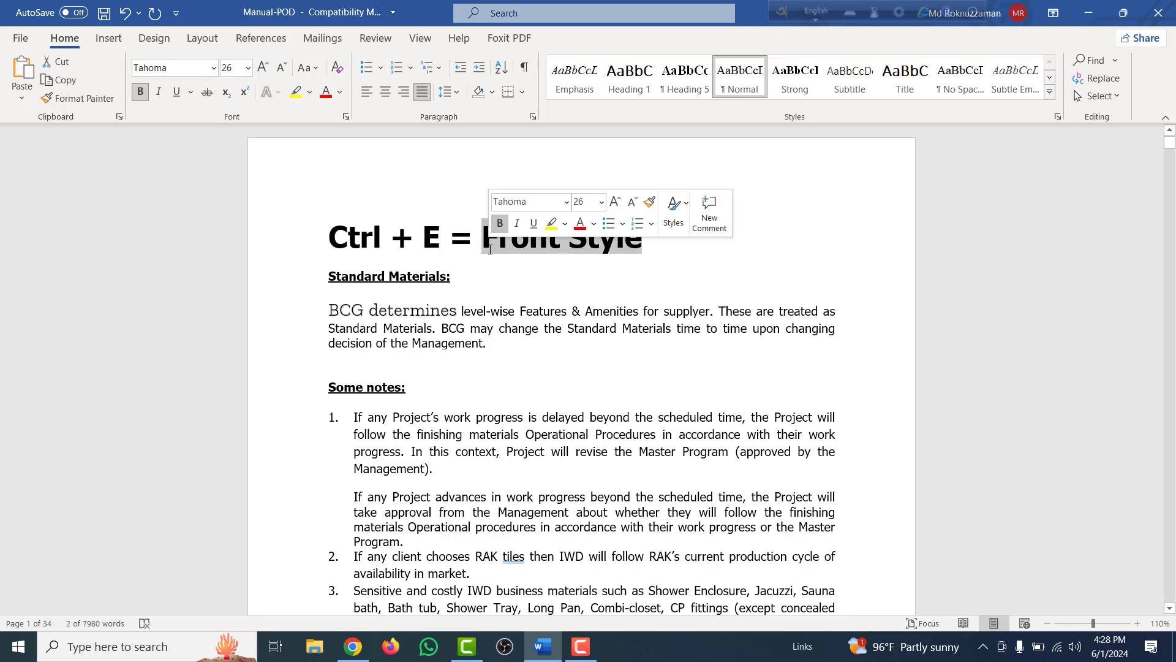
{"action": "type", "text": "Ce"}
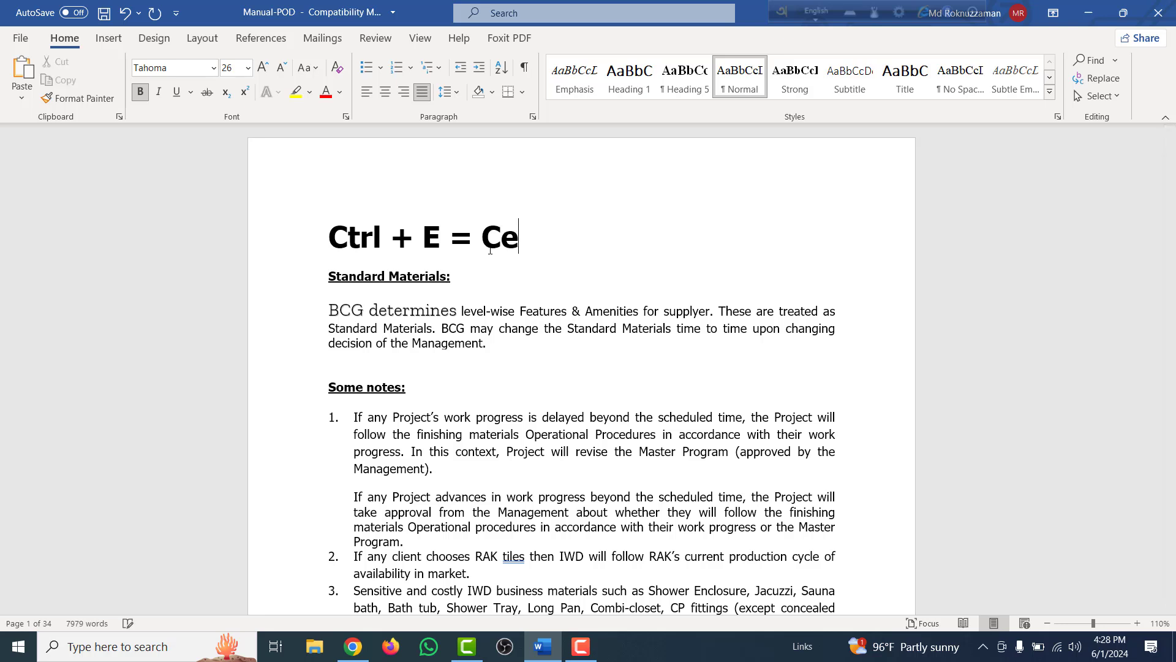
{"action": "type", "text": "n"}
{"action": "type", "text": "tre "}
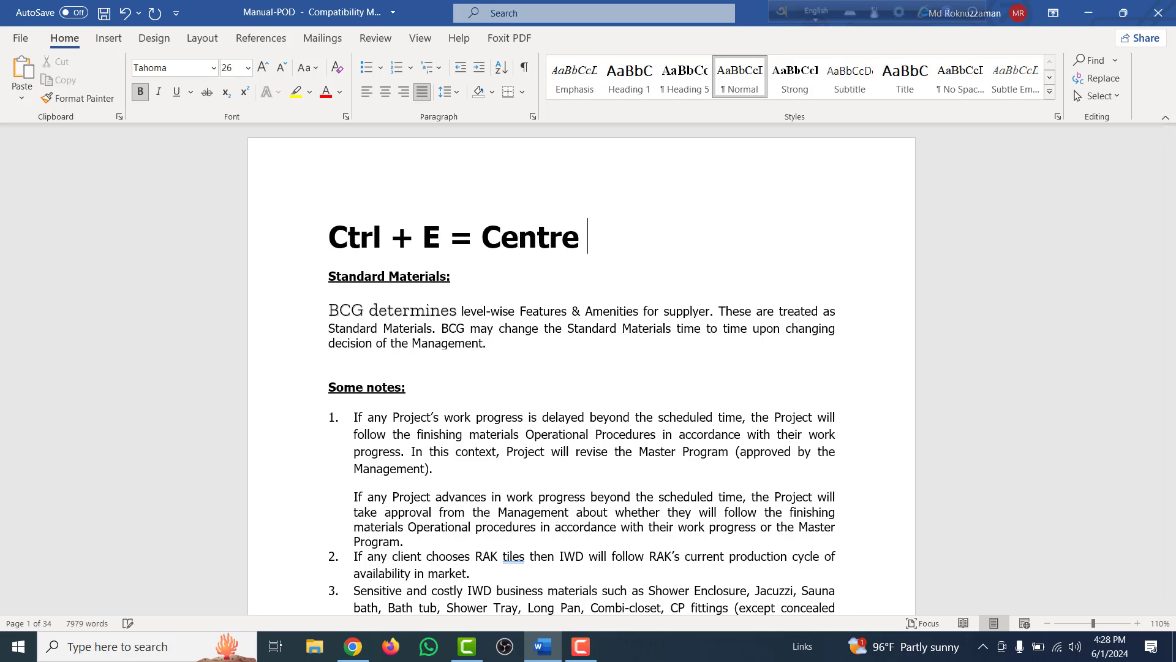
{"action": "type", "text": "texy"}
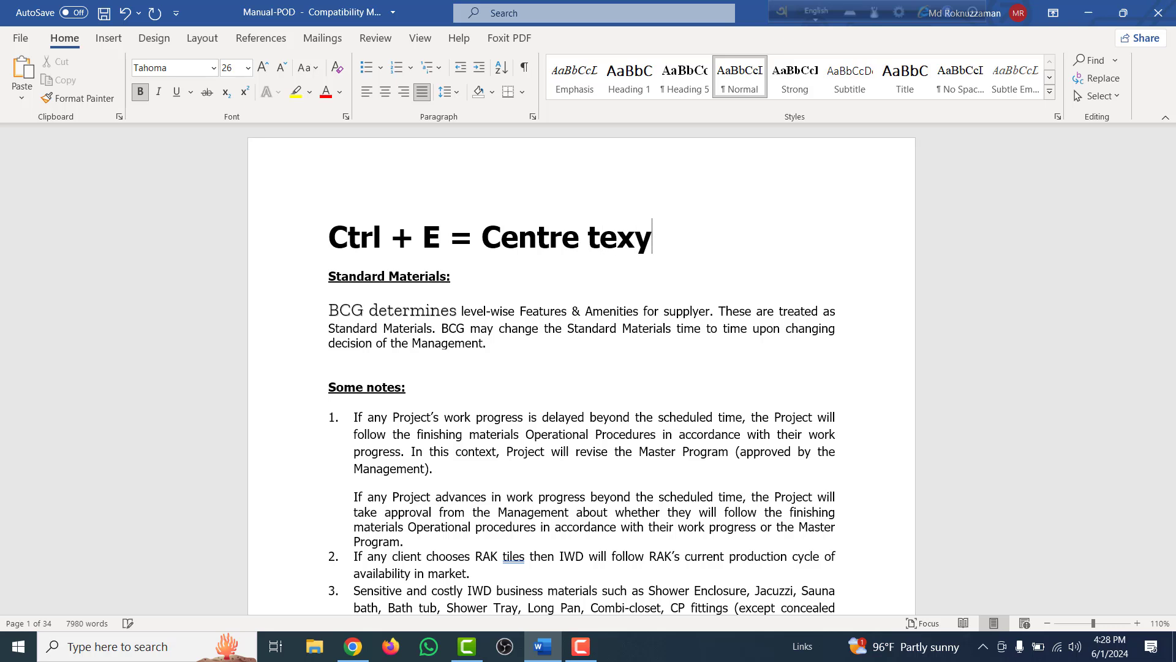
{"action": "key", "text": "BackSpace"}
{"action": "type", "text": "t"}
Centre the BCG paragraph with Ctrl+E
{"action": "mouse_move", "coordinate": [490, 344]}
{"action": "left_mouse_down"}
{"action": "mouse_move", "coordinate": [402, 338]}
{"action": "mouse_move", "coordinate": [334, 308]}
{"action": "left_mouse_up"}
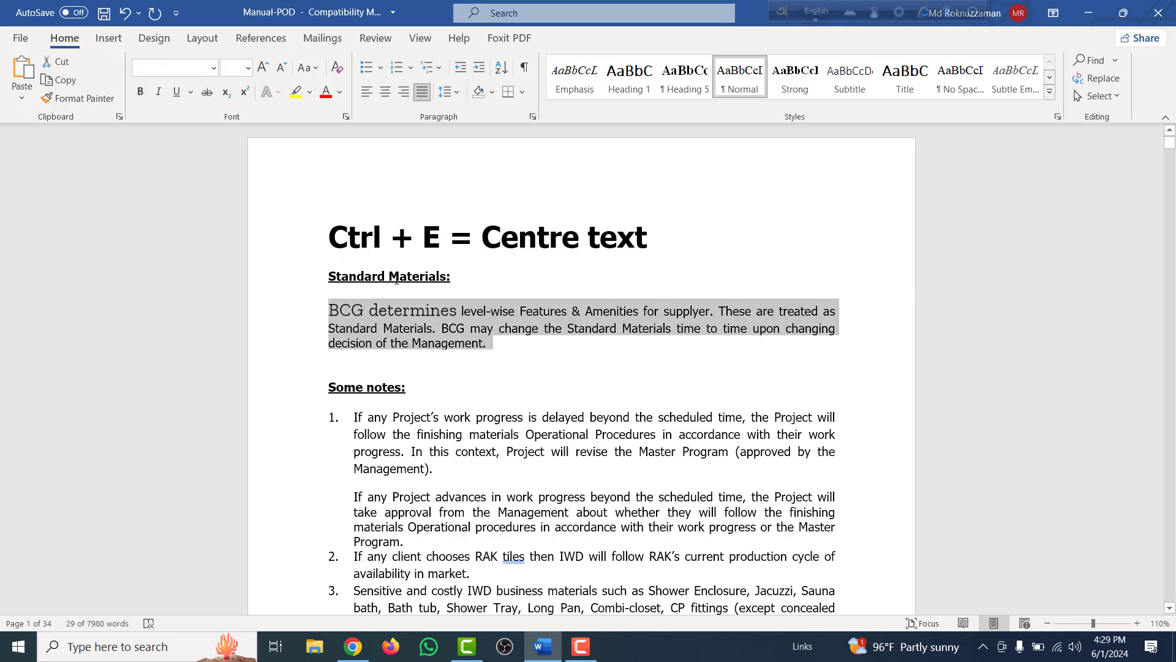
{"action": "key", "text": "ctrl+e"}
{"action": "left_click", "coordinate": [494, 329]}
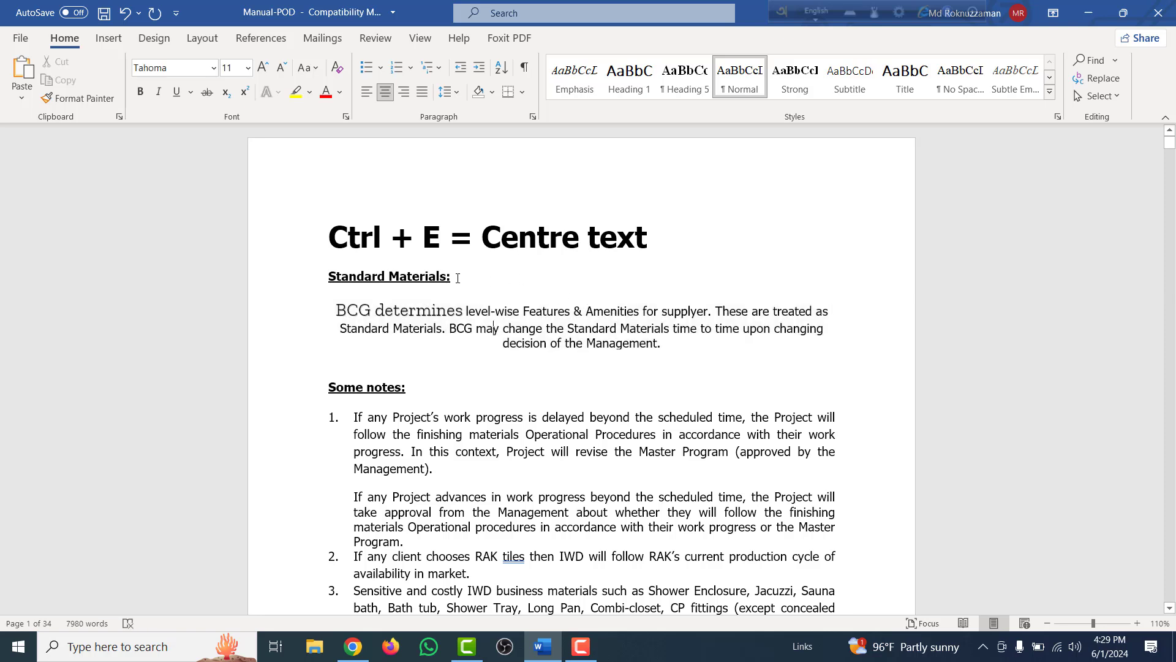
Centre the Standard Materials: heading, restore it to left alignment, then select the heading's E
{"action": "left_click_drag", "start_coordinate": [458, 278], "coordinate": [355, 283]}
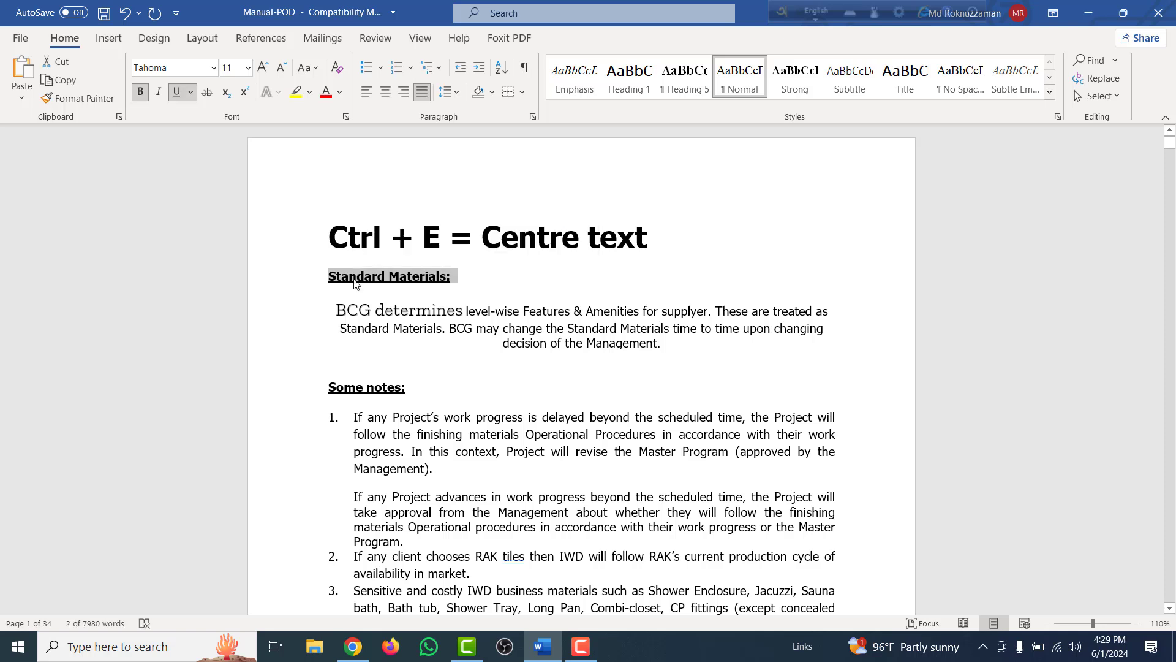
{"action": "key", "text": "ctrl+e"}
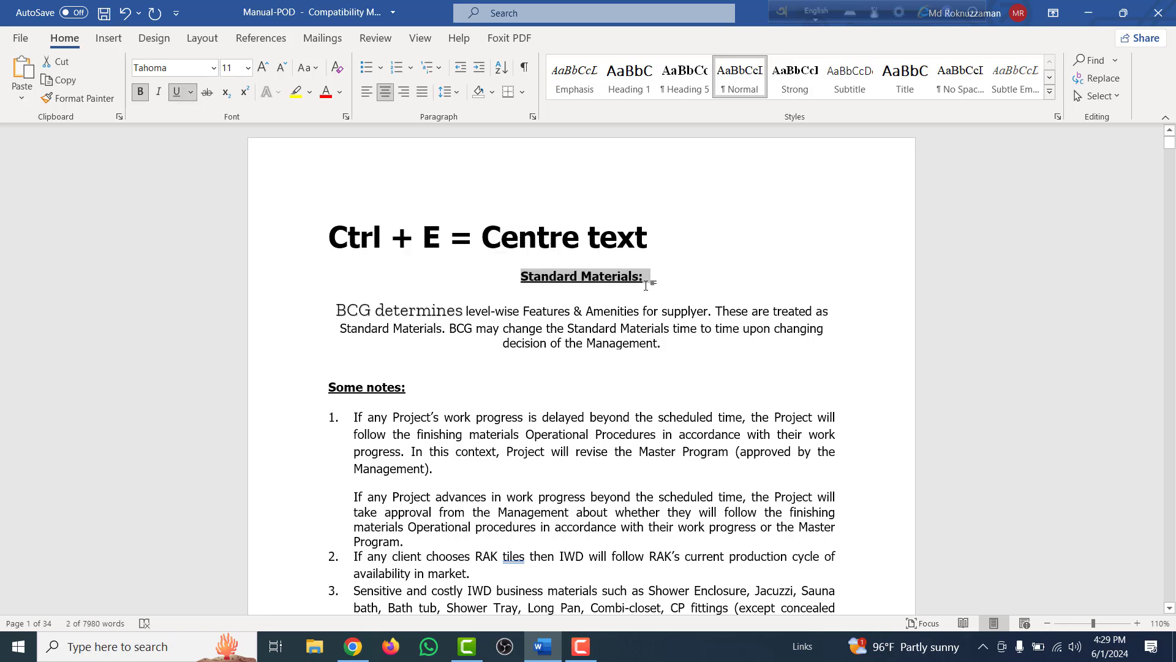
{"action": "key", "text": "ctrl+l"}
{"action": "left_click", "coordinate": [512, 358]}
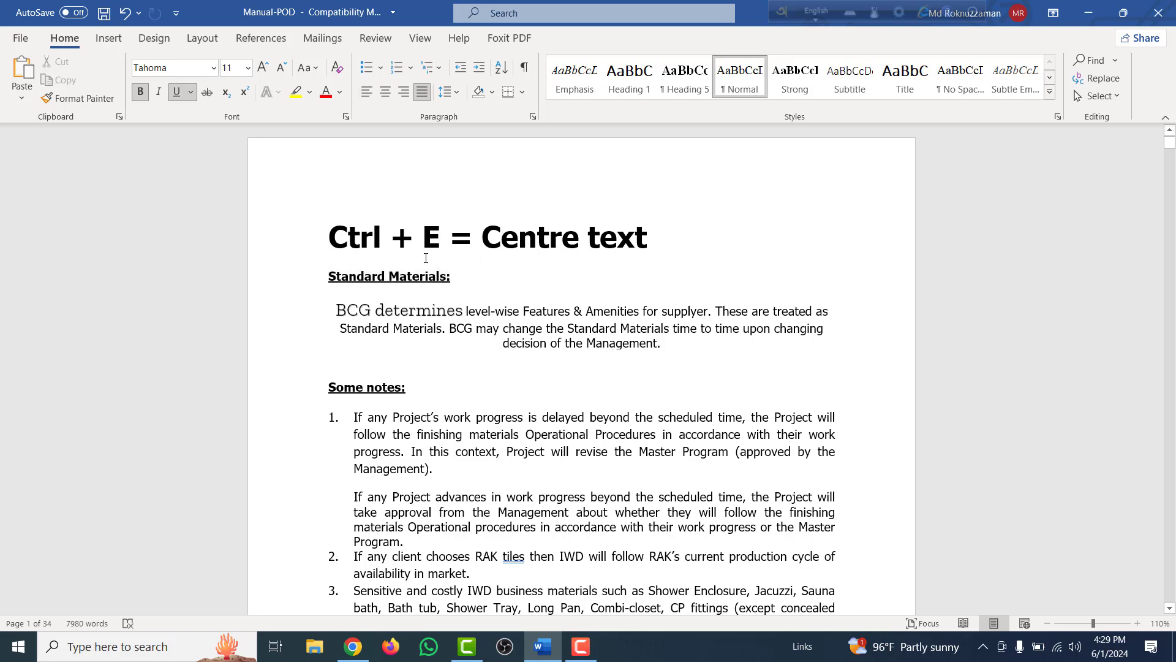
{"action": "left_click_drag", "start_coordinate": [443, 239], "coordinate": [424, 238]}
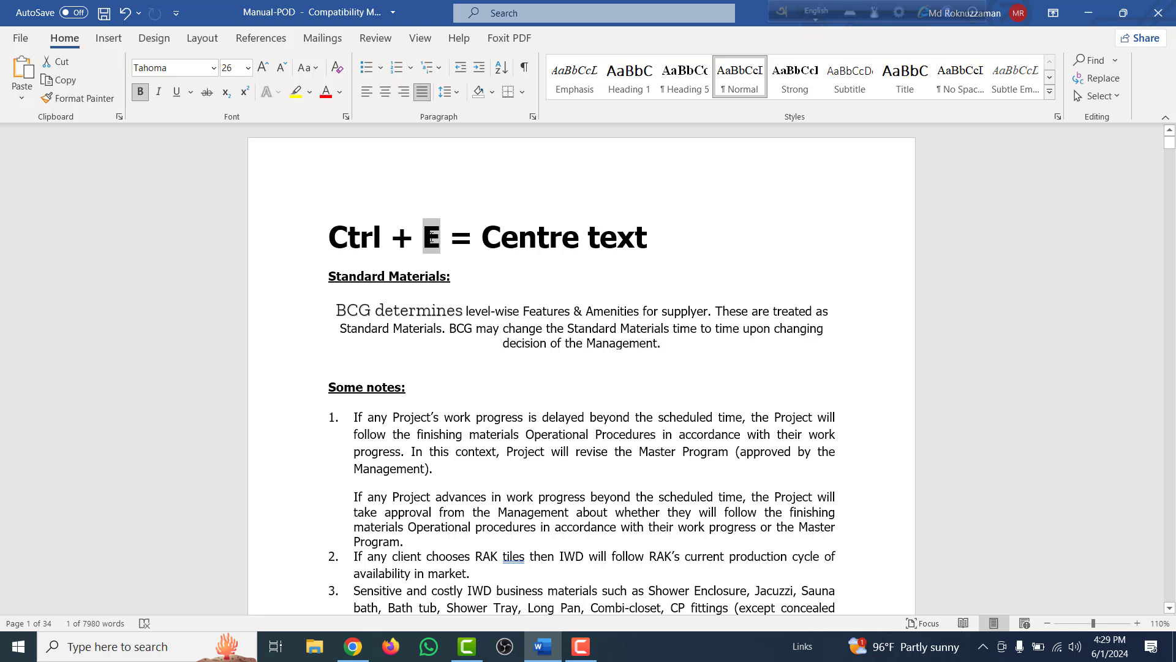
Change the heading to 'Ctrl + F = Find text' and open the Navigation search pane
{"action": "type", "text": "F"}
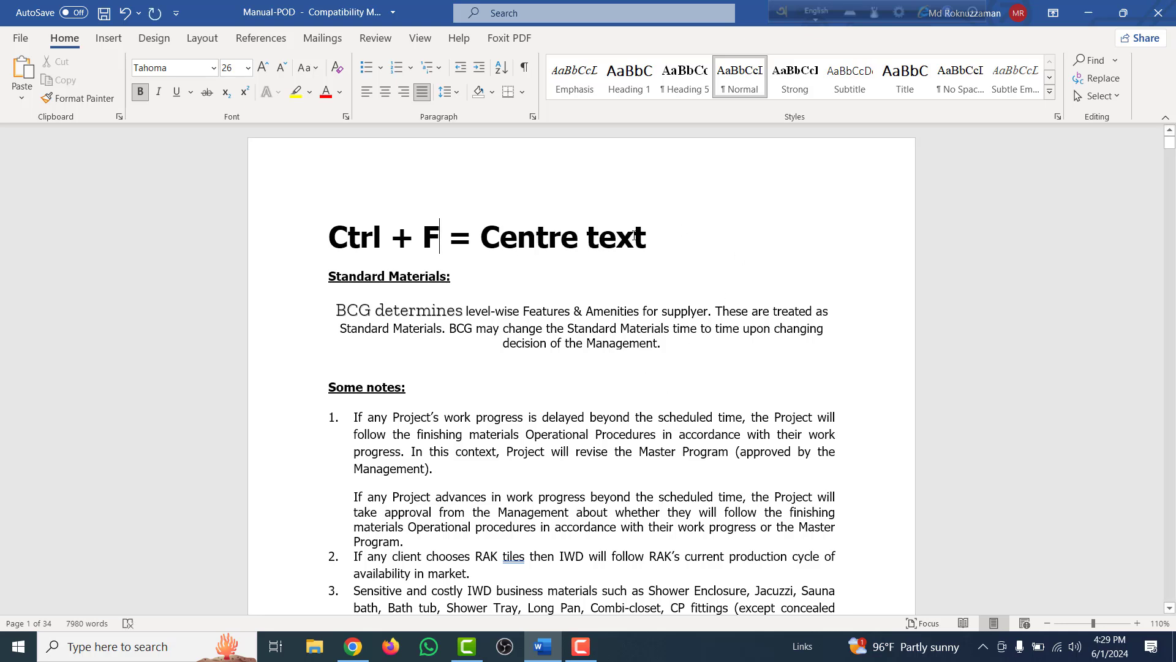
{"action": "left_click_drag", "start_coordinate": [633, 236], "coordinate": [482, 237]}
{"action": "type", "text": "F"}
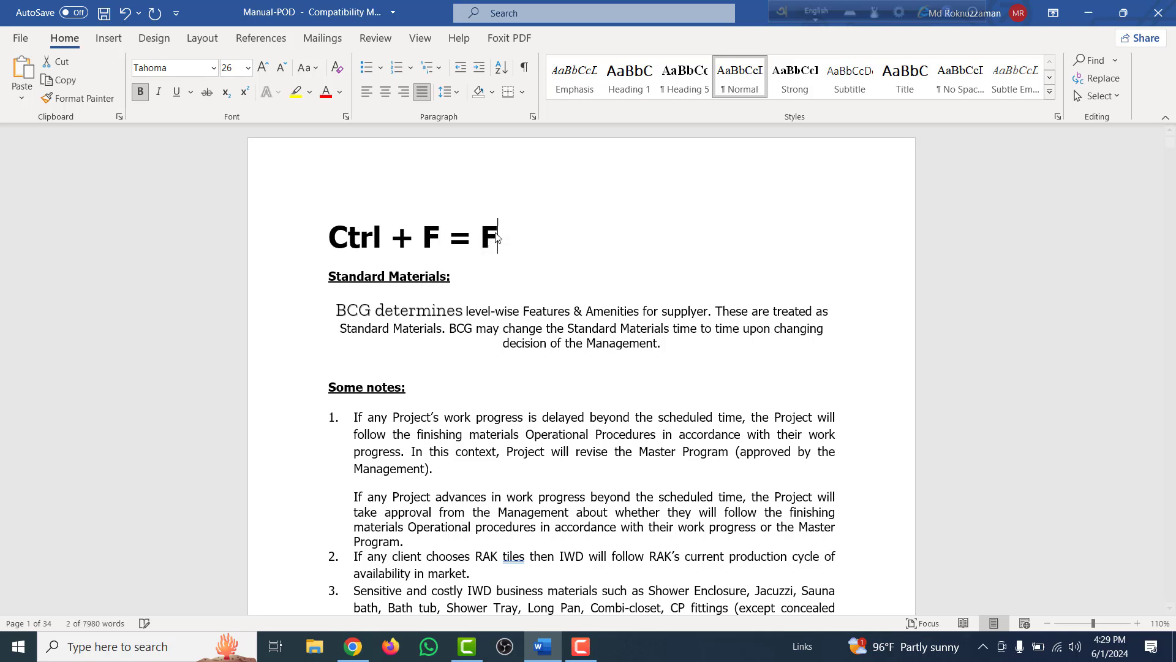
{"action": "type", "text": "ind"}
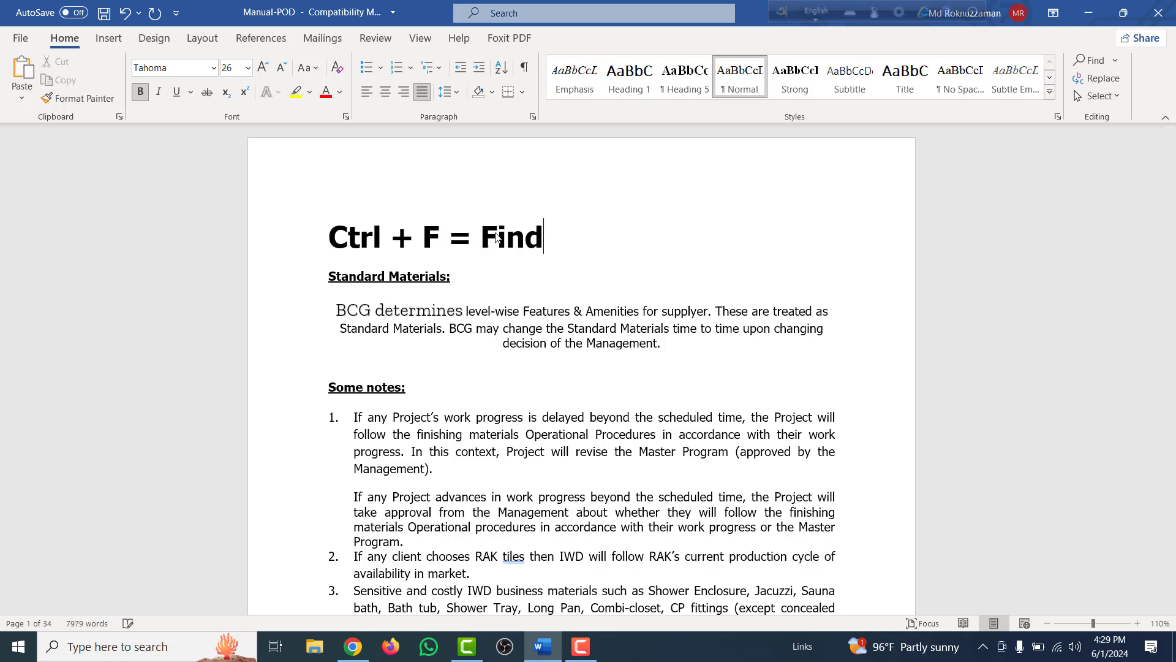
{"action": "type", "text": " te"}
{"action": "type", "text": "st"}
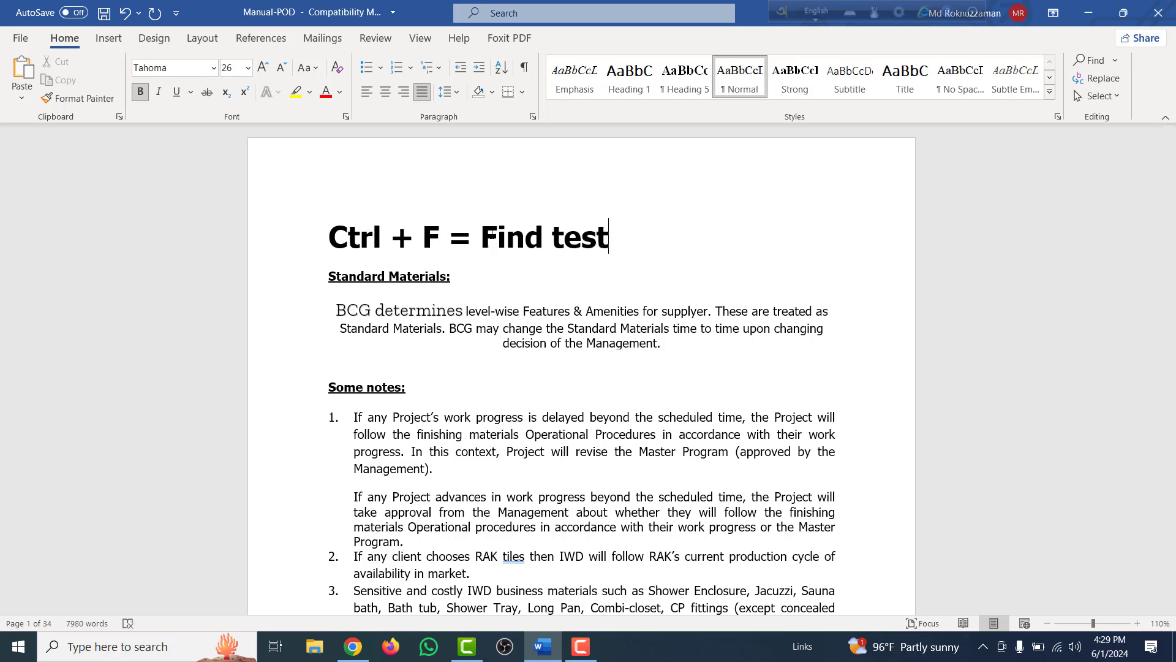
{"action": "key", "text": "BackSpace"}
{"action": "key", "text": "BackSpace"}
{"action": "type", "text": "xt"}
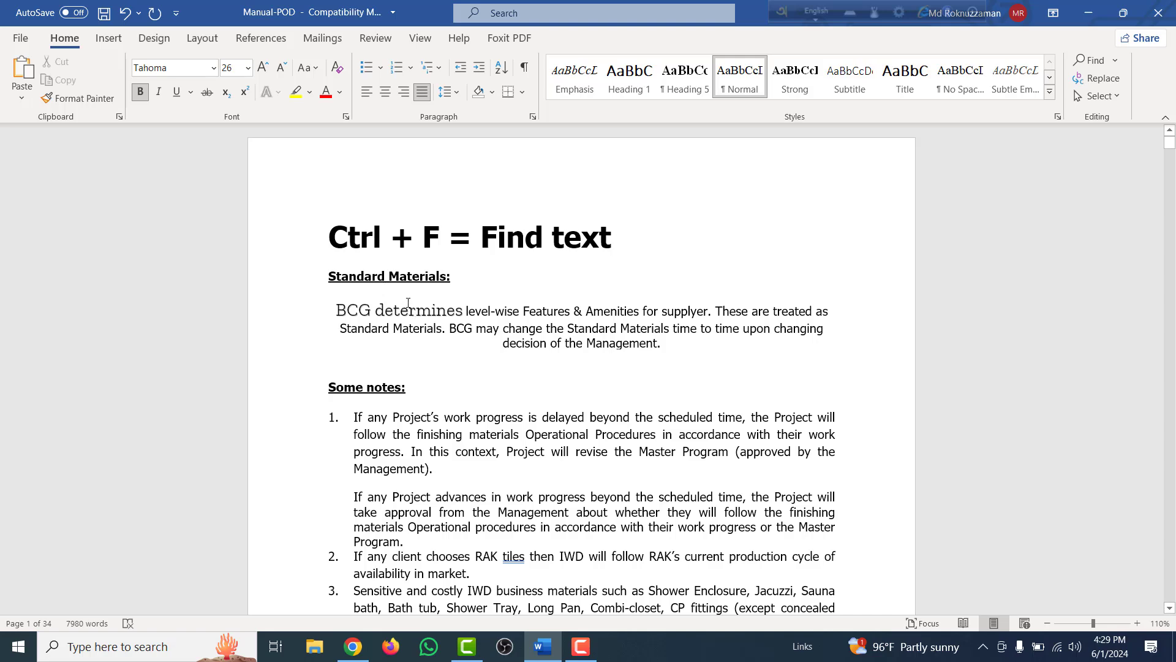
{"action": "key", "text": "ctrl+f"}
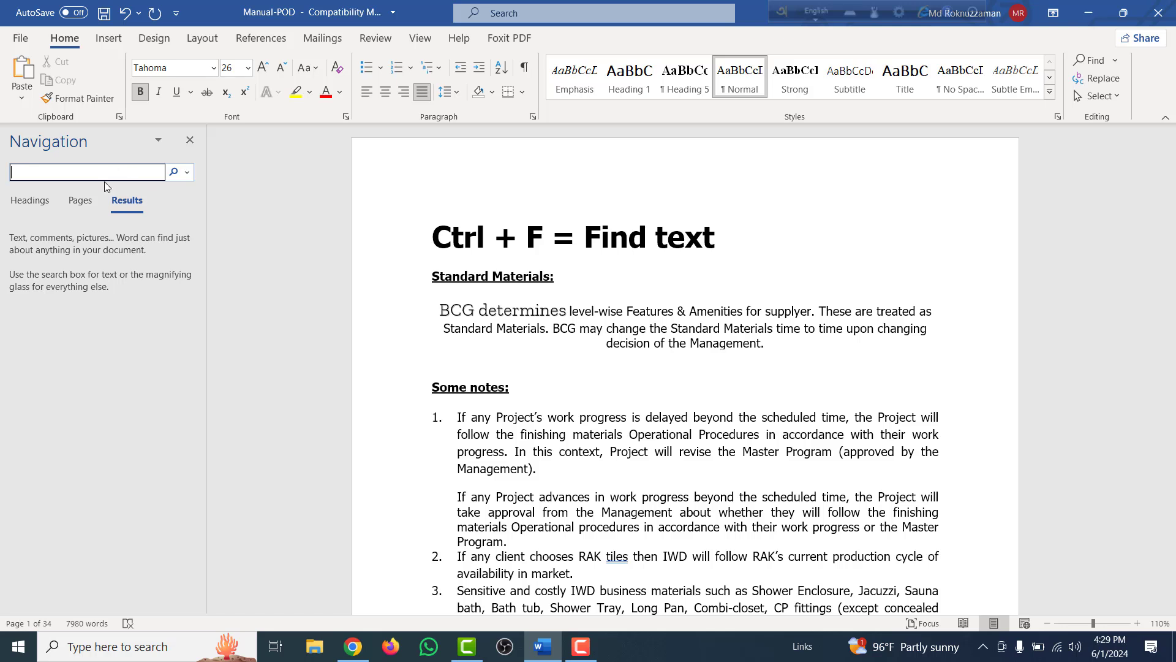
Search for 'pile', then 'civil', then 'RAK' (2 matches), and close the Navigation pane
{"action": "type", "text": "pi"}
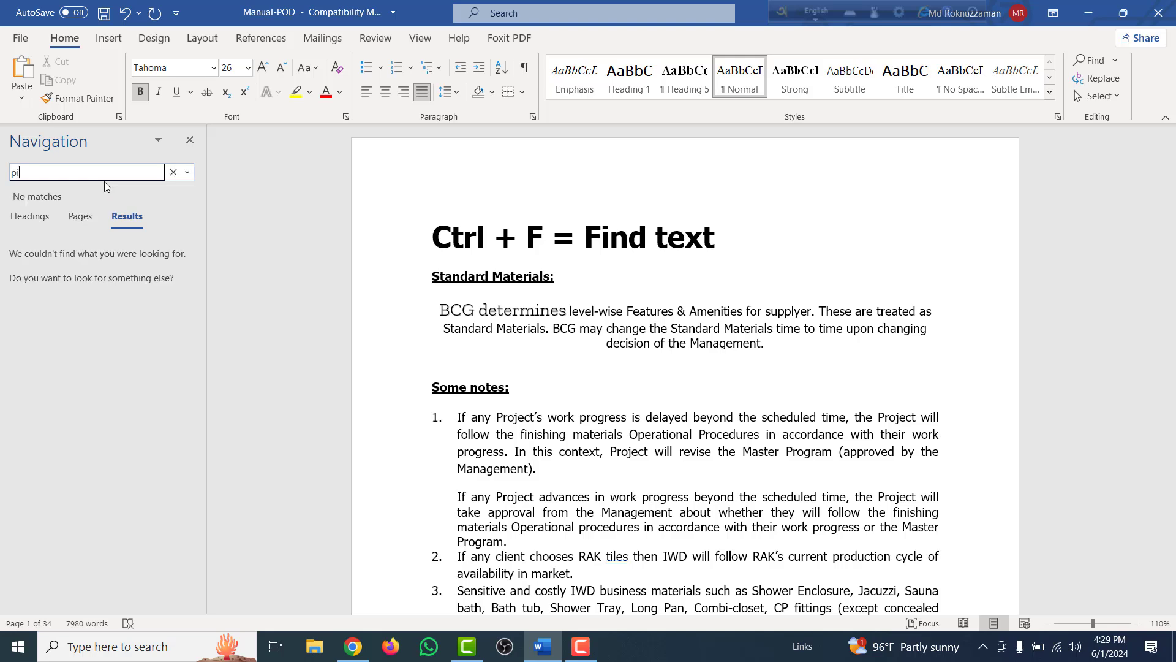
{"action": "type", "text": "le"}
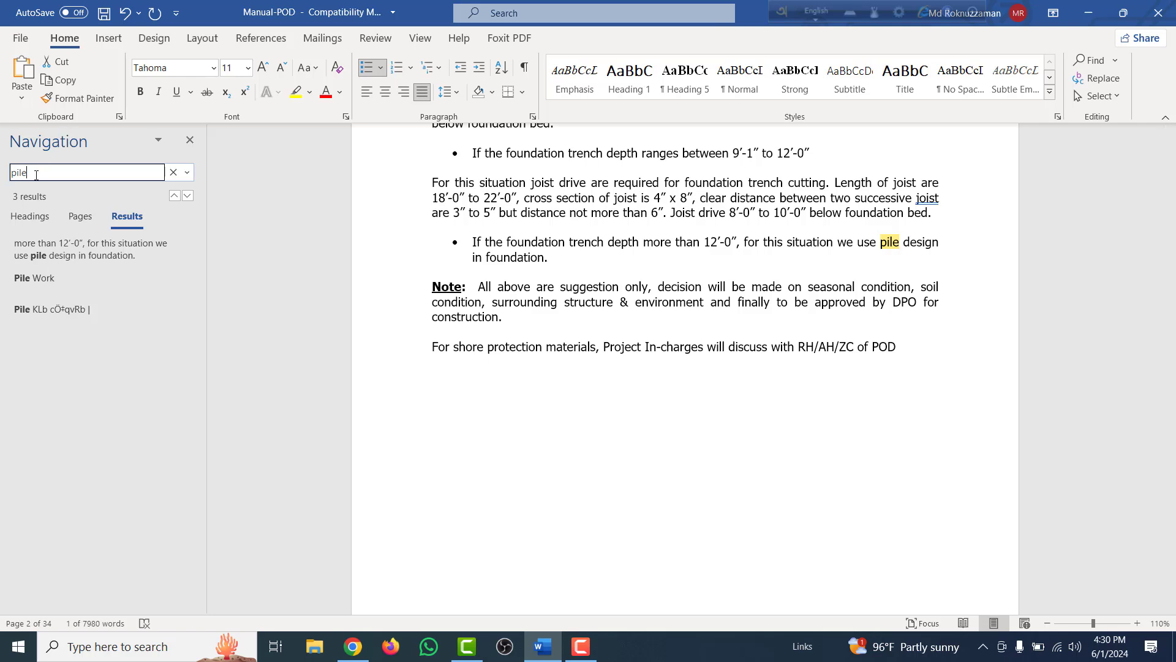
{"action": "left_click_drag", "start_coordinate": [36, 175], "coordinate": [6, 173]}
{"action": "type", "text": "ci"}
{"action": "type", "text": "vil"}
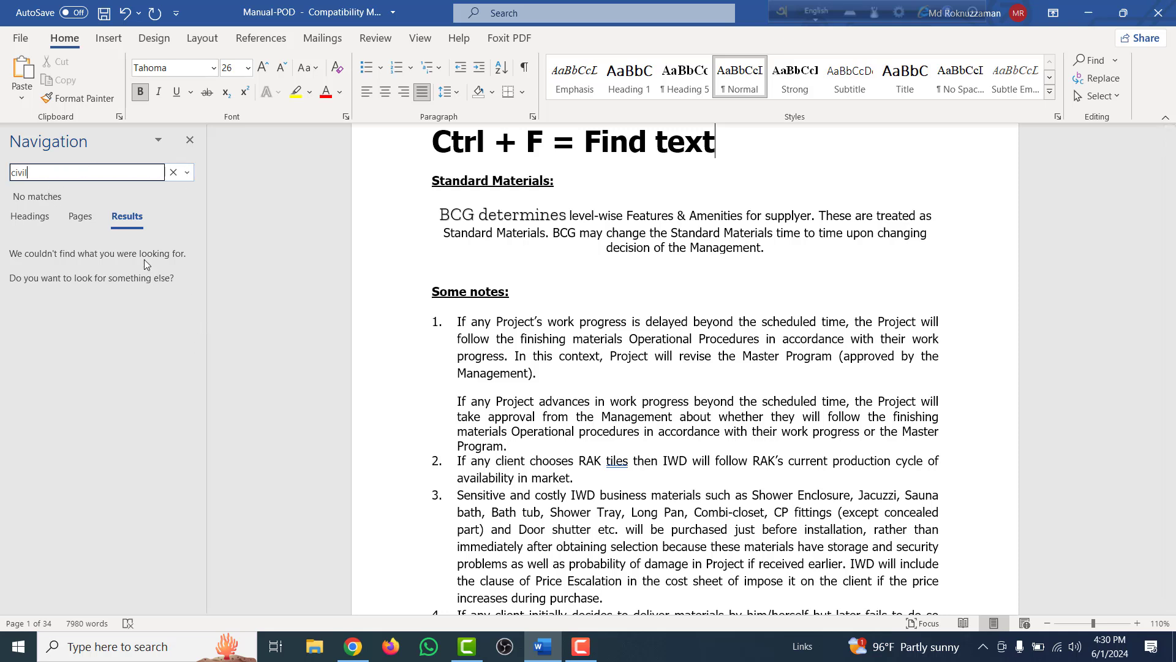
{"action": "left_click_drag", "start_coordinate": [28, 172], "coordinate": [1, 170]}
{"action": "type", "text": "RA"}
{"action": "type", "text": "K"}
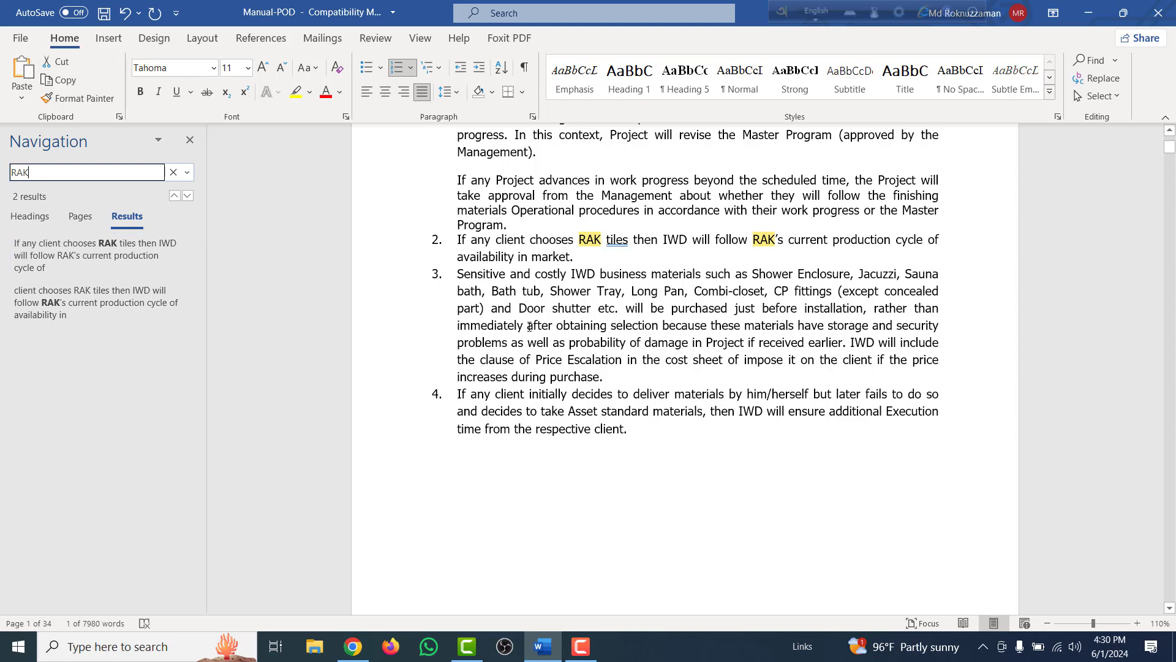
{"action": "scroll", "coordinate": [585, 241], "scroll_direction": "up", "scroll_amount": 5}
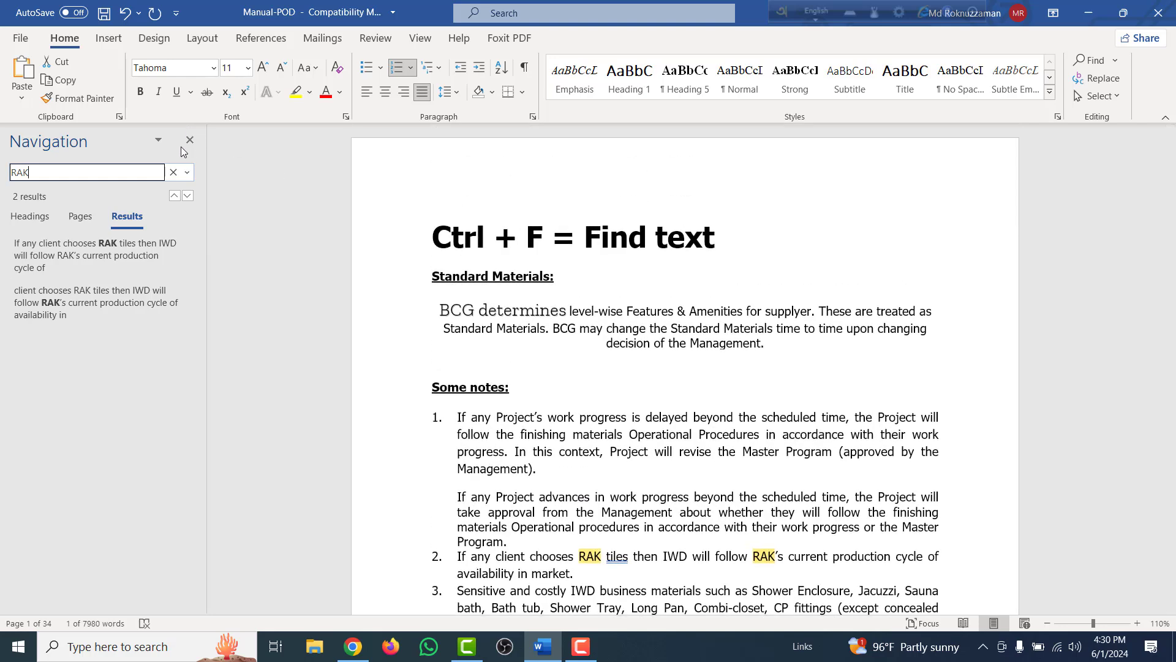
{"action": "left_click", "coordinate": [189, 141]}
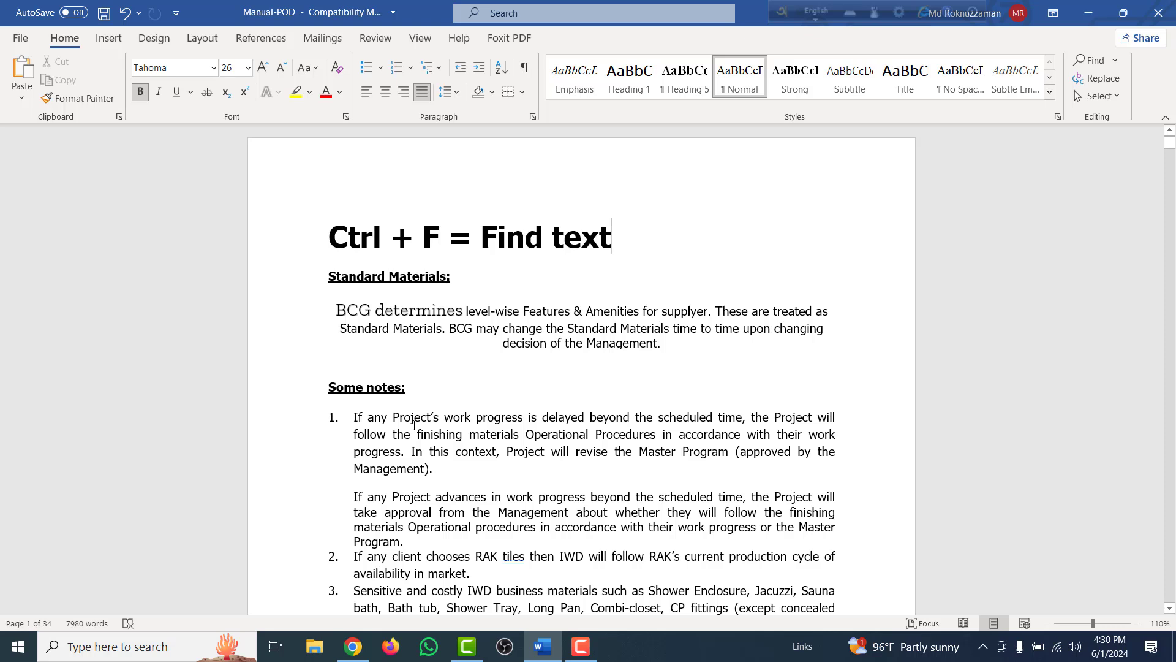
Retitle the heading 'Ctrl + G = Go to' and place the cursor above Some notes
{"action": "double_click", "coordinate": [434, 237]}
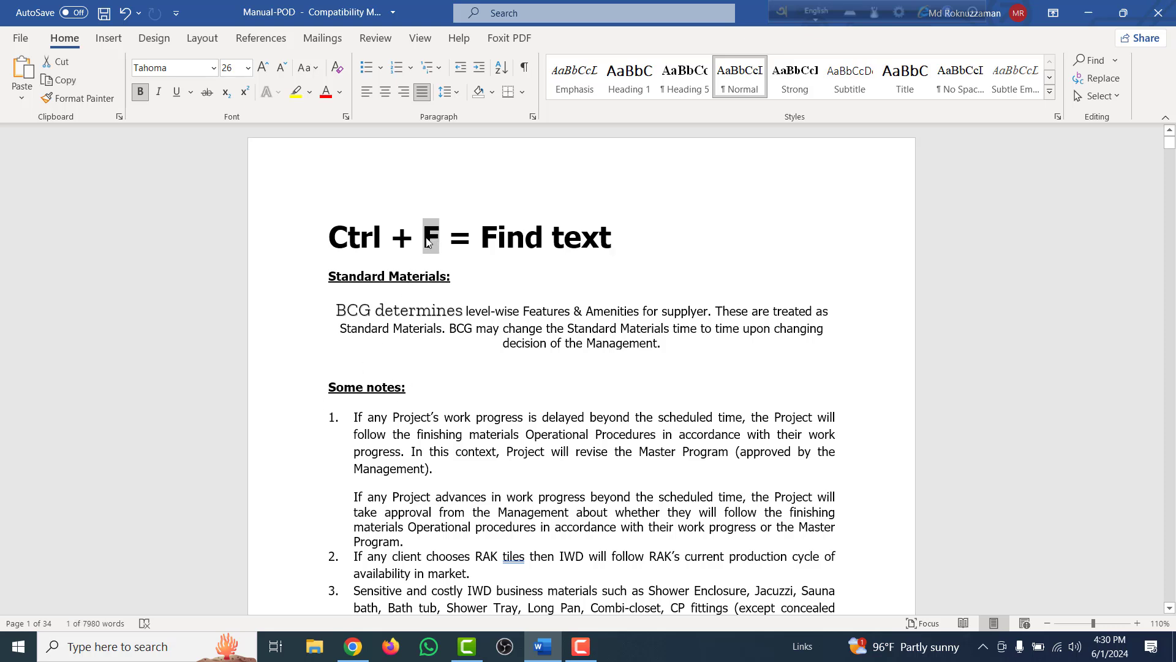
{"action": "type", "text": "G"}
{"action": "left_click_drag", "start_coordinate": [624, 235], "coordinate": [488, 247]}
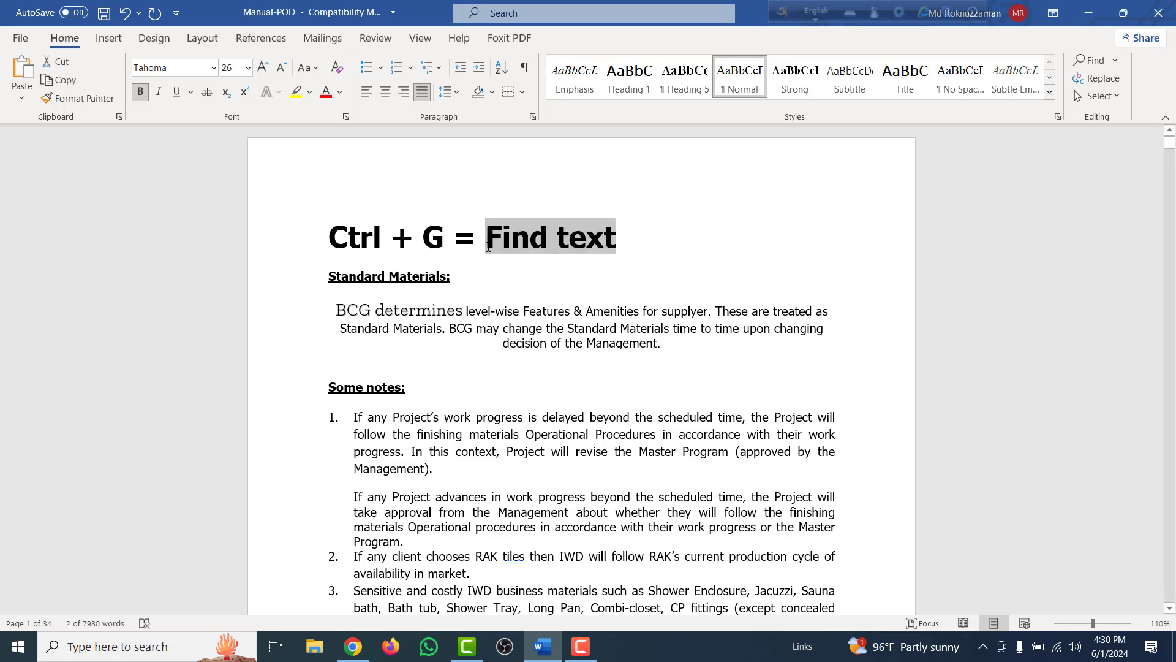
{"action": "type", "text": "Go to"}
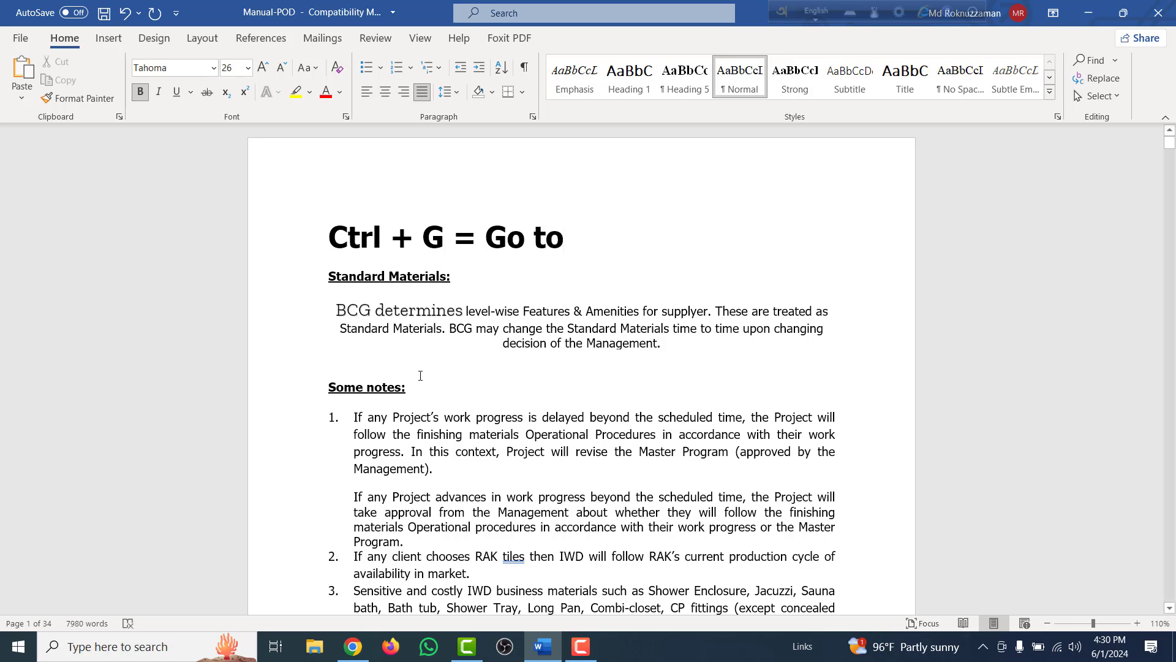
{"action": "left_click", "coordinate": [509, 365]}
{"action": "key", "text": "ctrl+g"}
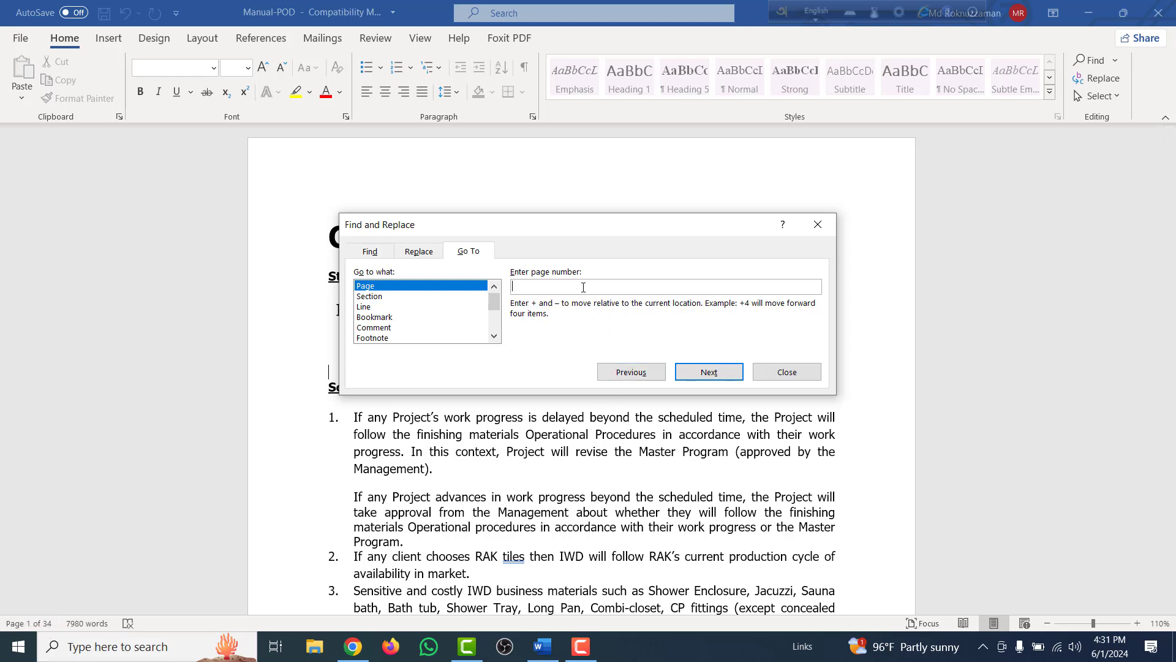
{"action": "type", "text": "25"}
{"action": "left_click", "coordinate": [707, 378]}
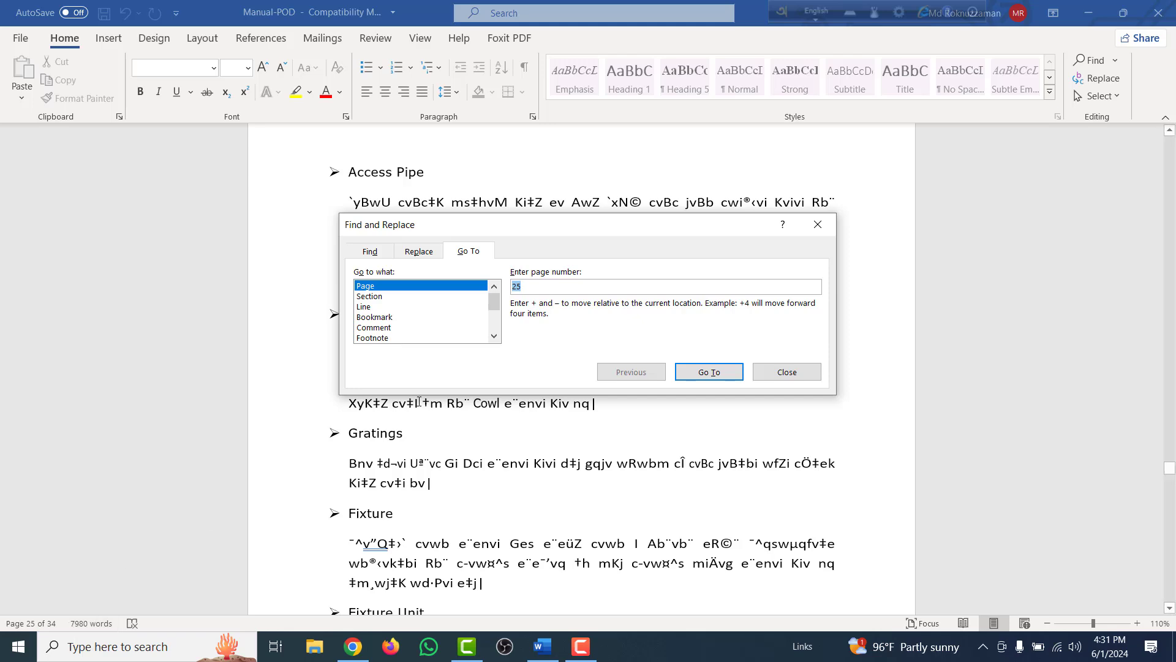
{"action": "left_click", "coordinate": [526, 292]}
{"action": "double_click", "coordinate": [526, 292]}
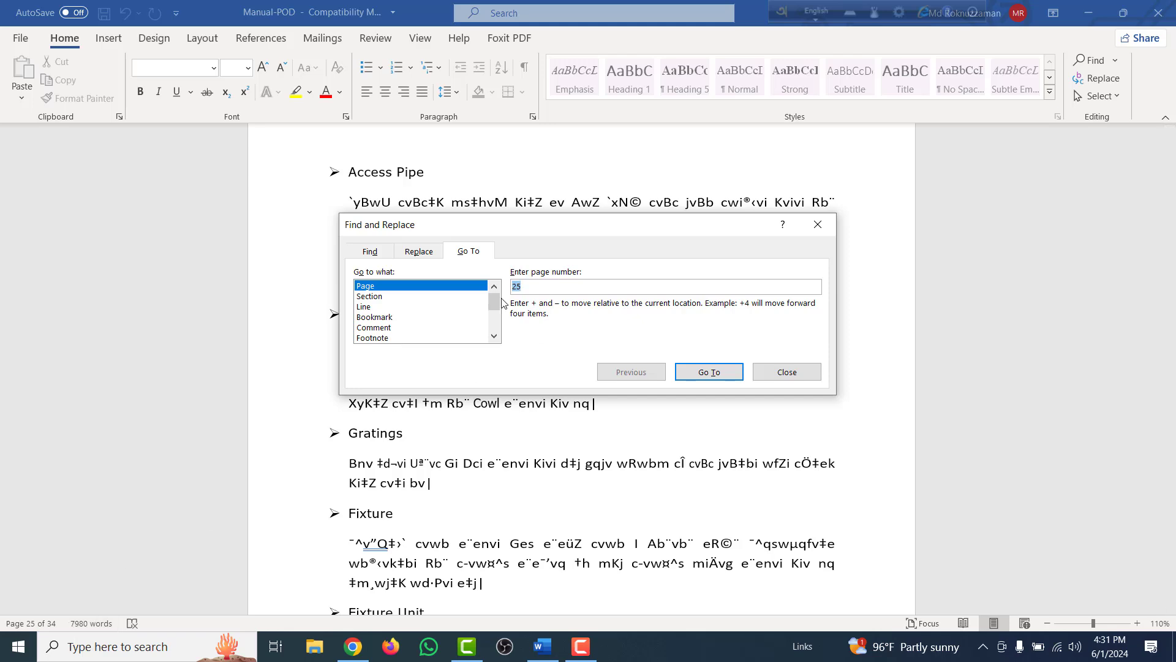
{"action": "type", "text": "1"}
{"action": "left_click", "coordinate": [707, 379]}
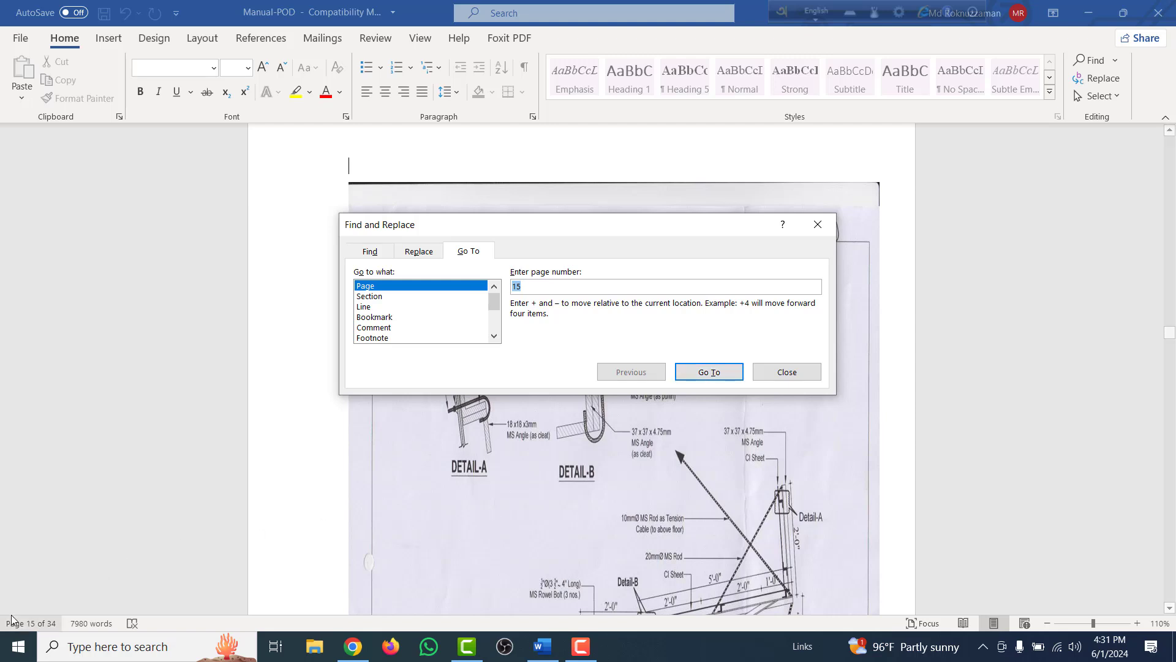
{"action": "left_click", "coordinate": [800, 370]}
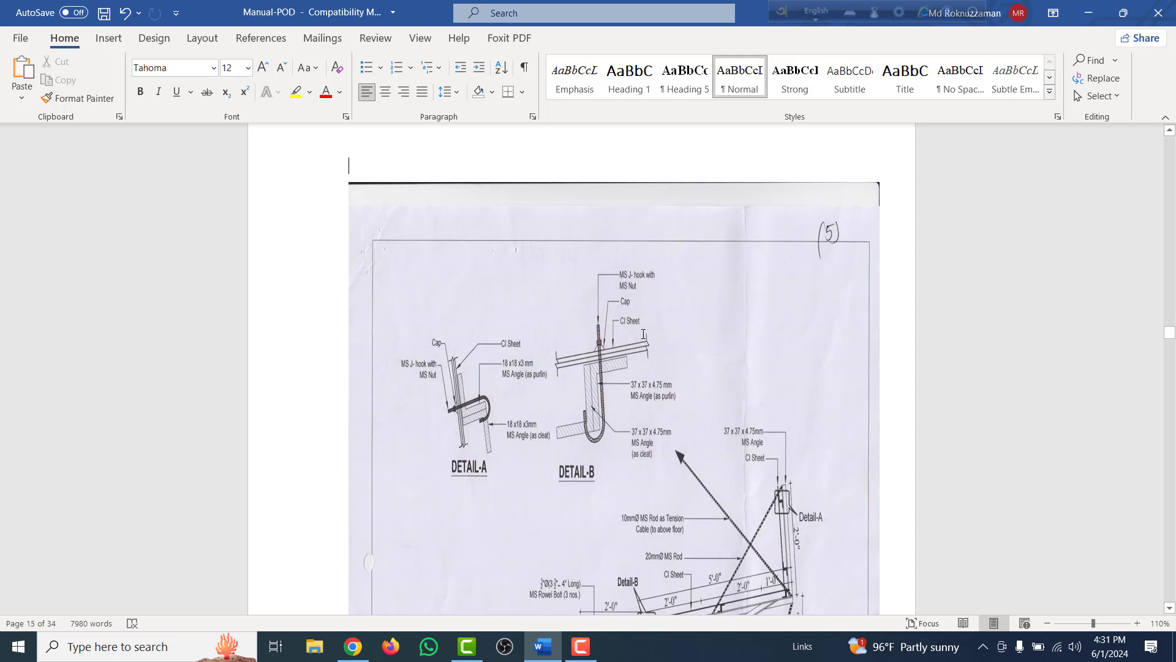
{"action": "key", "text": "ctrl+g"}
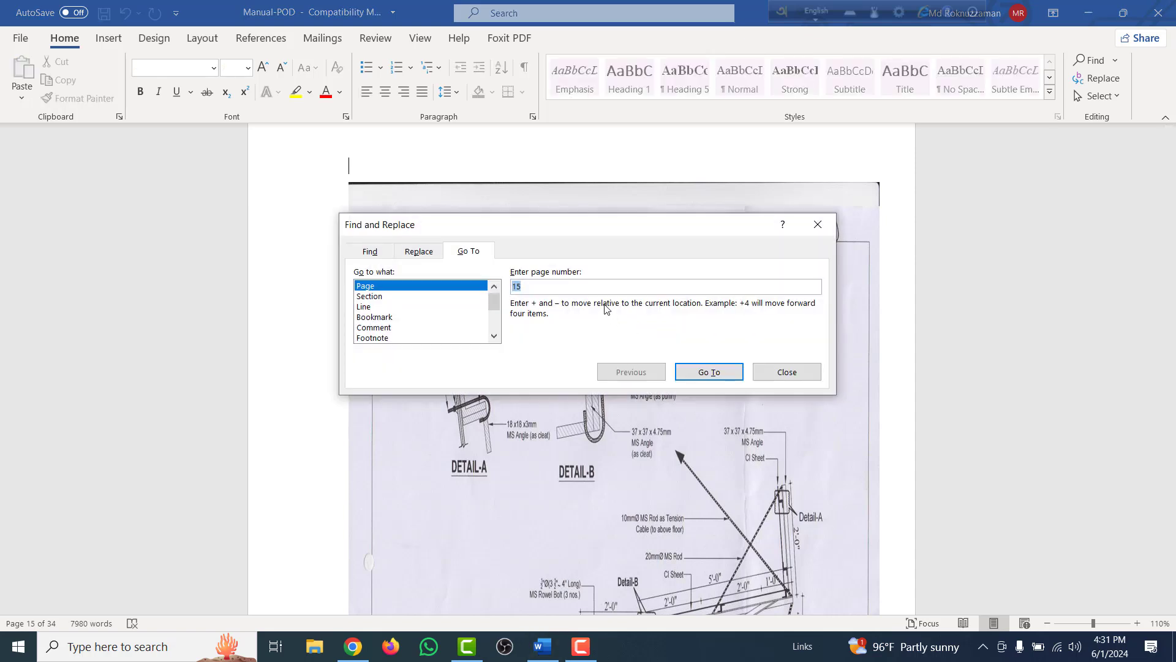
{"action": "type", "text": "1"}
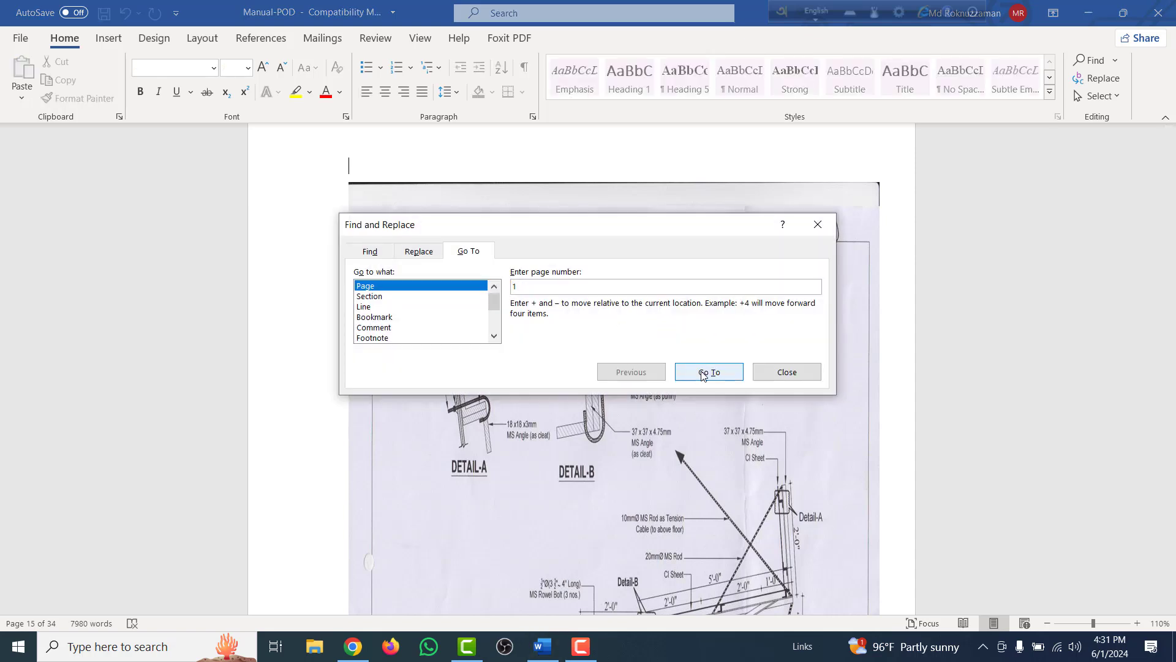
{"action": "left_click", "coordinate": [709, 374]}
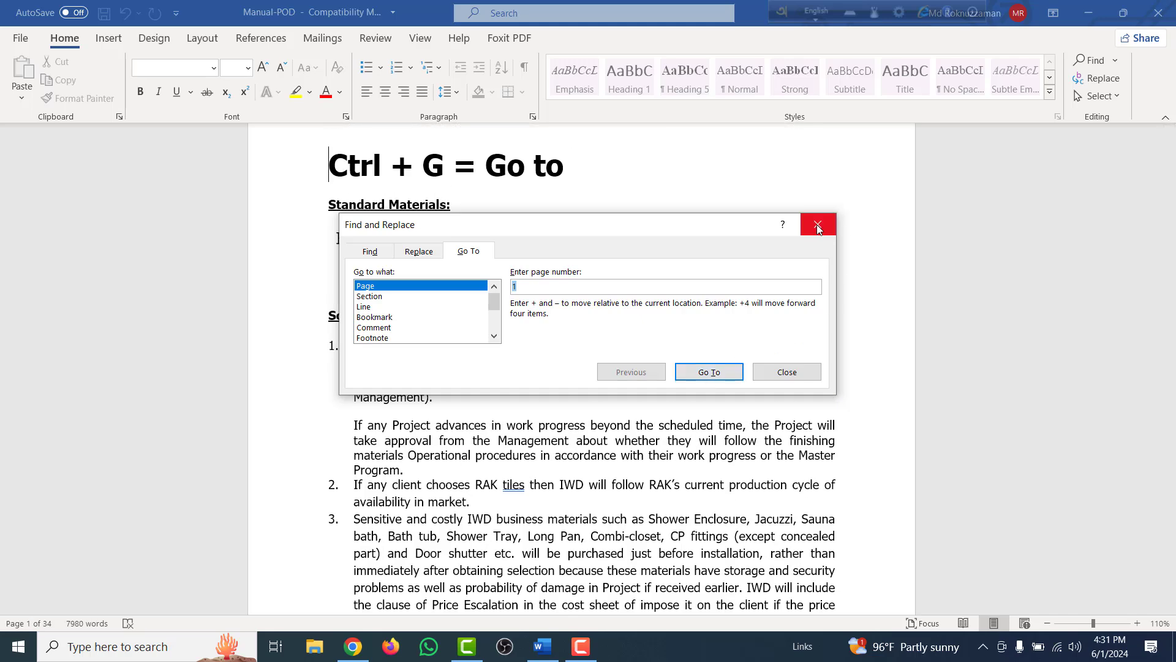
{"action": "left_click", "coordinate": [818, 224]}
{"action": "left_click_drag", "start_coordinate": [423, 167], "coordinate": [444, 167]}
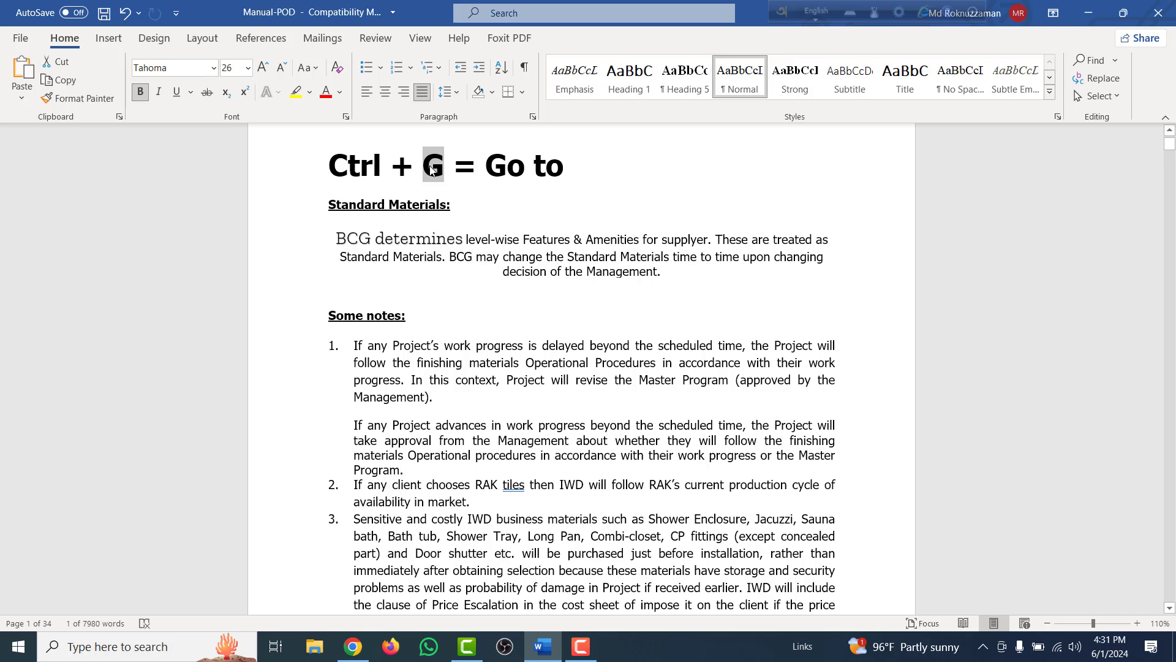
Change the heading's letter to H and replace 'Go to' with 'Find and replace'
{"action": "type", "text": "H"}
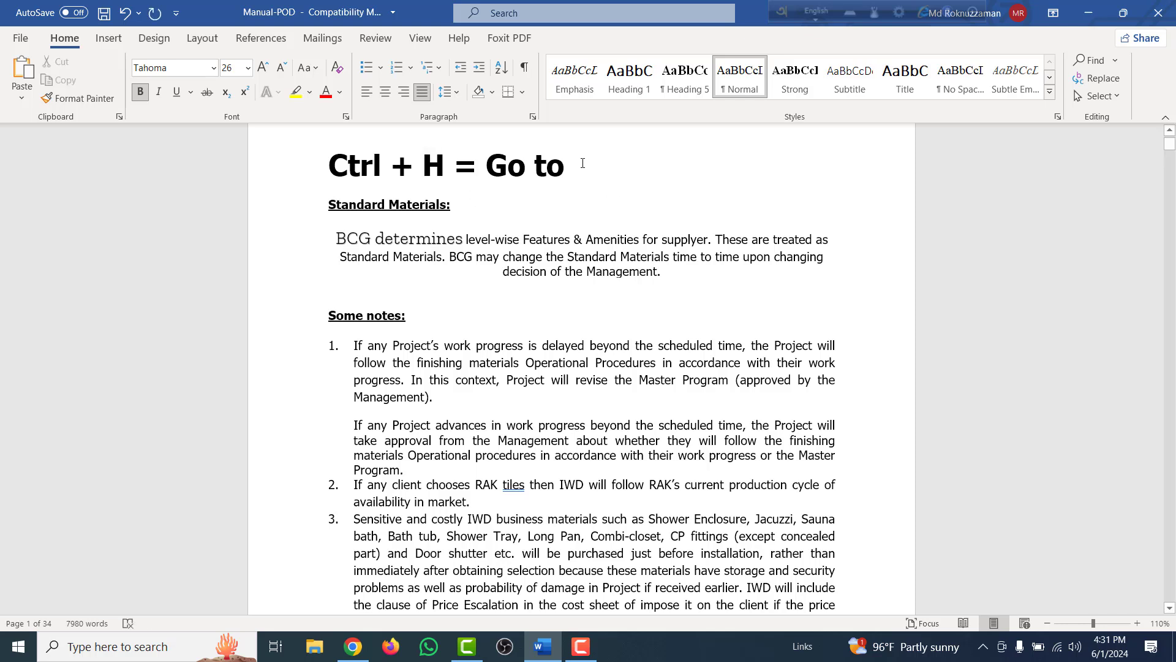
{"action": "left_click_drag", "start_coordinate": [567, 165], "coordinate": [507, 165]}
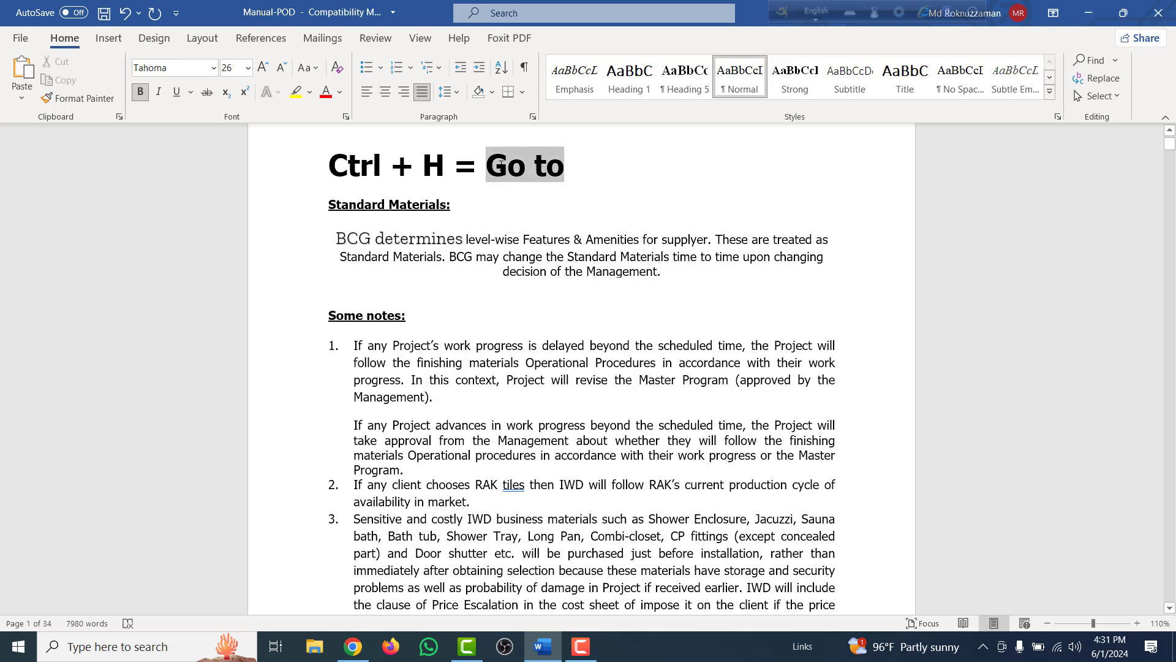
{"action": "type", "text": "Fi"}
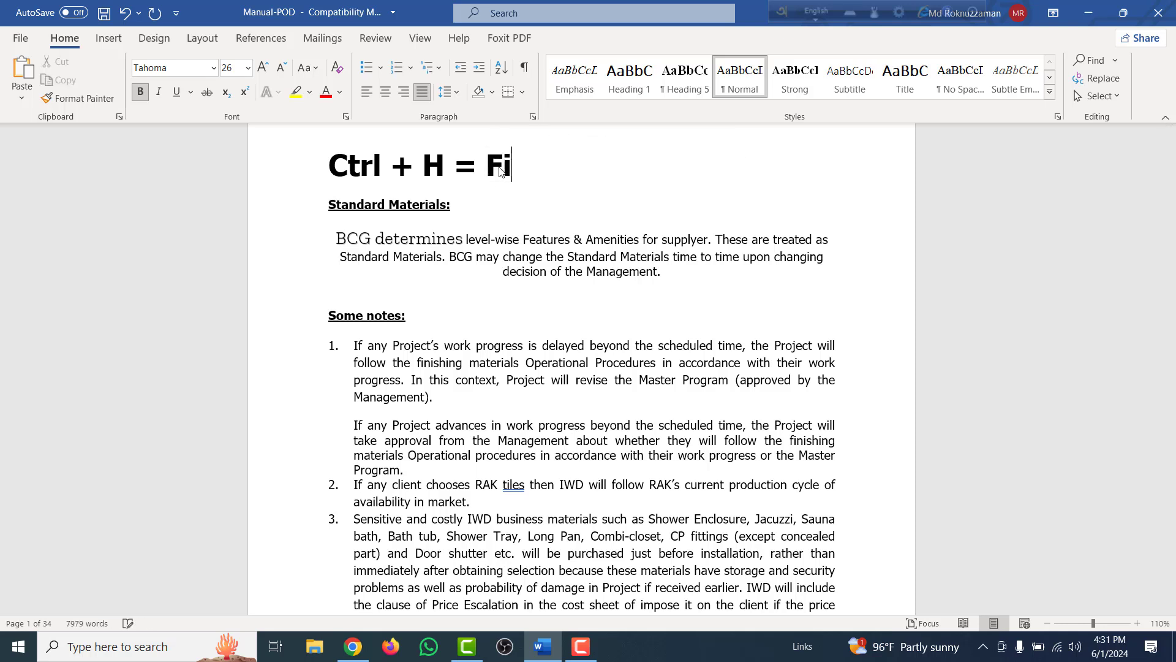
{"action": "type", "text": "nd an"}
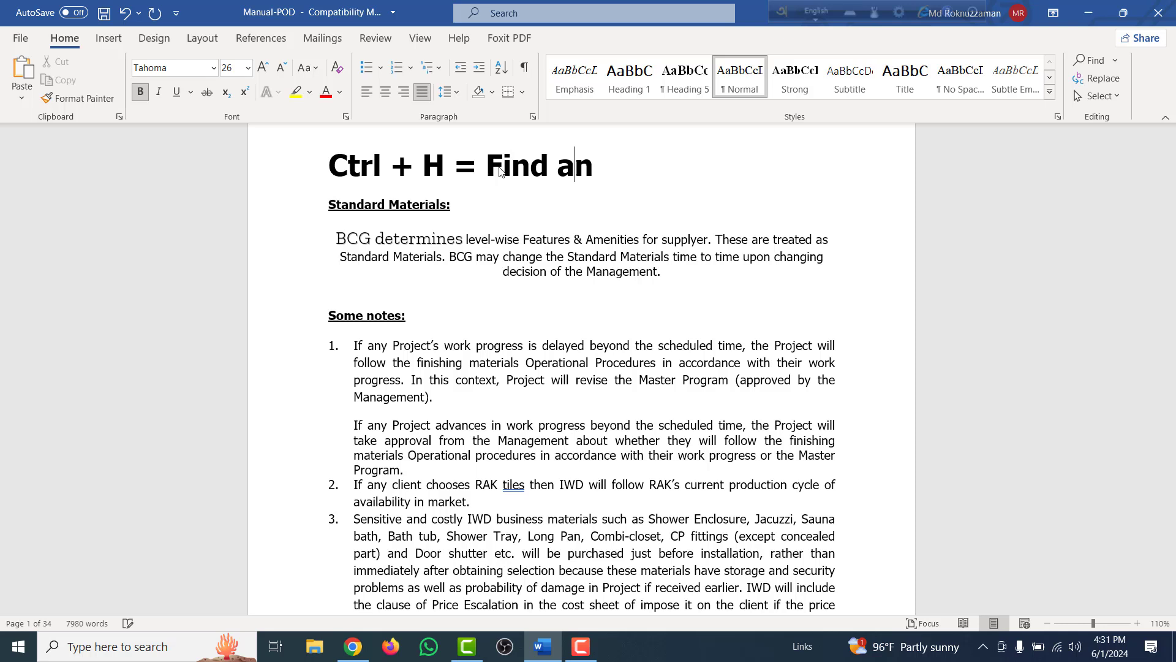
{"action": "type", "text": "d repl"}
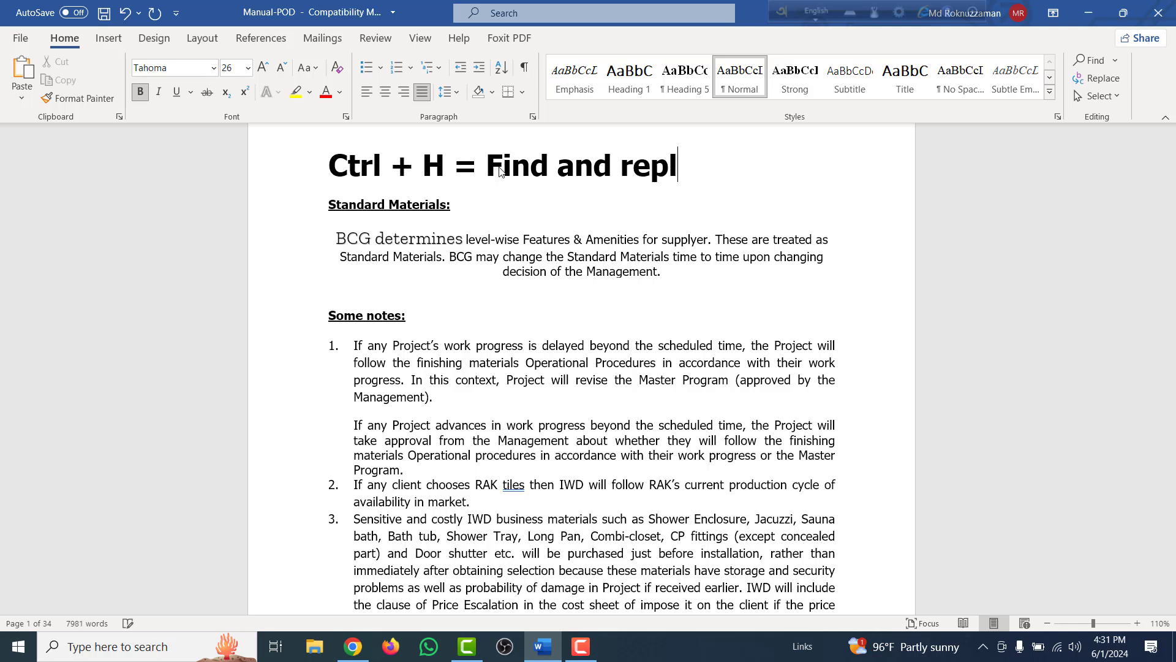
{"action": "type", "text": "ace"}
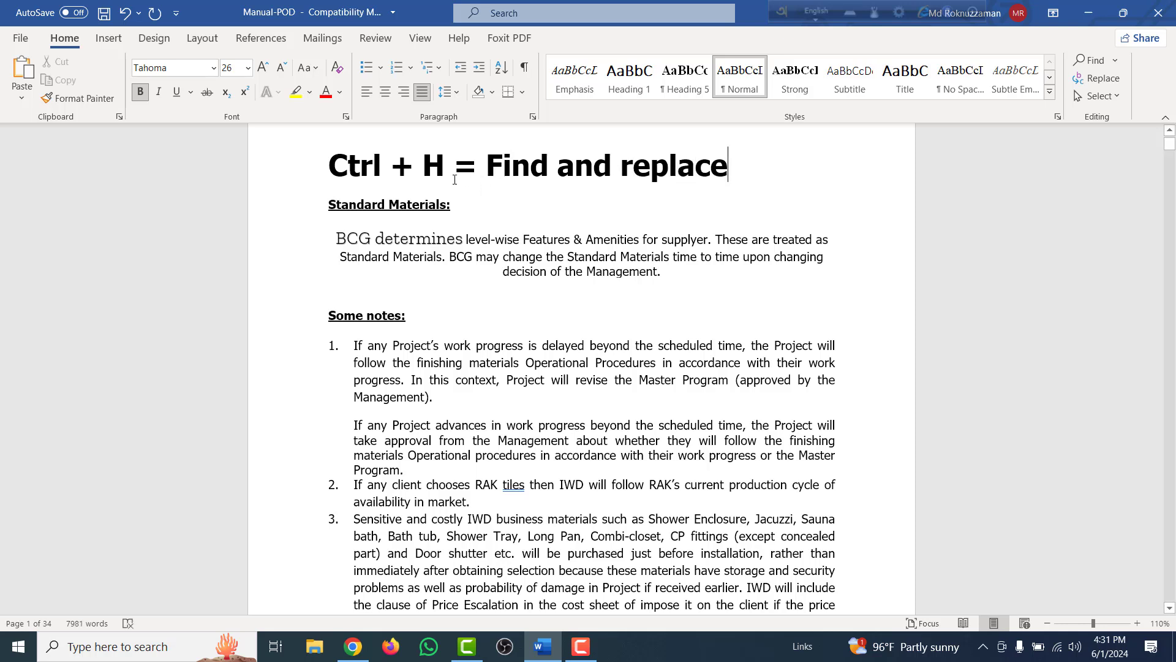
Replace all RAK occurrences with Star via Find and Replace, then close the dialog
{"action": "key", "text": "ctrl+h"}
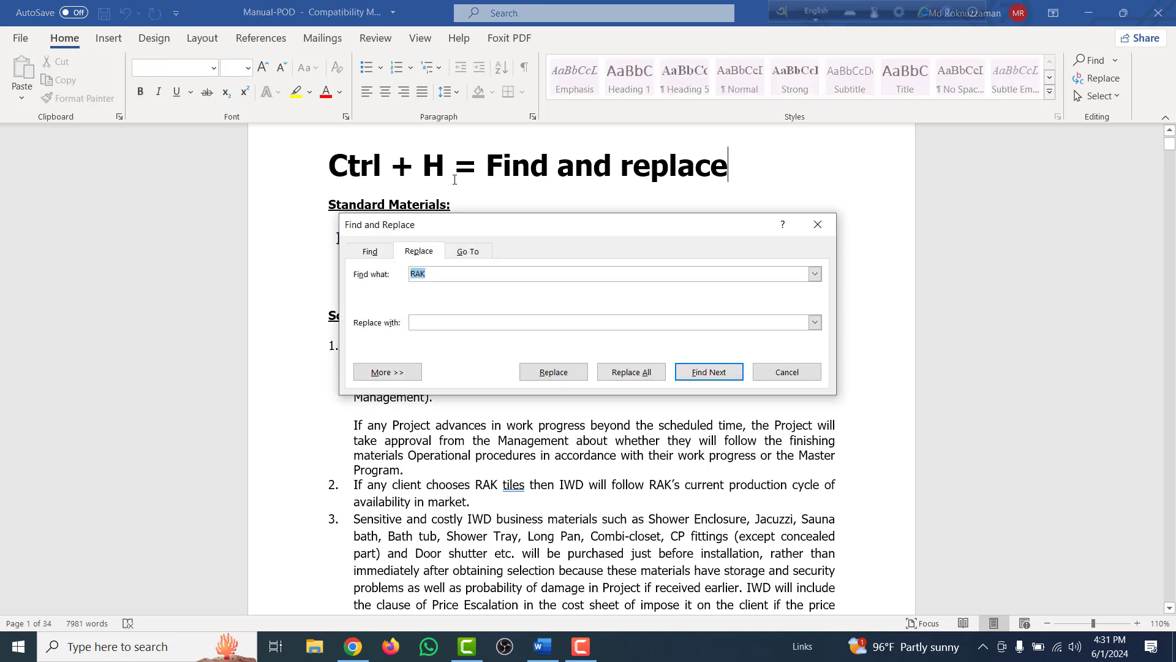
{"action": "left_click", "coordinate": [438, 275]}
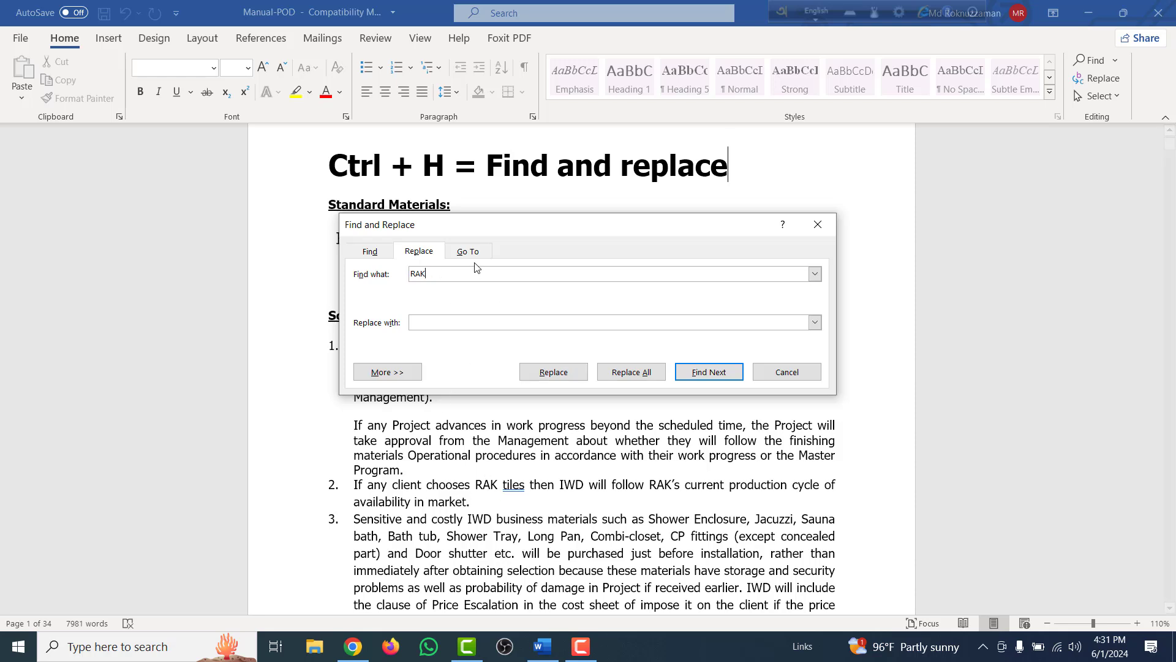
{"action": "left_click", "coordinate": [431, 323]}
{"action": "type", "text": "Star"}
{"action": "left_click", "coordinate": [635, 378]}
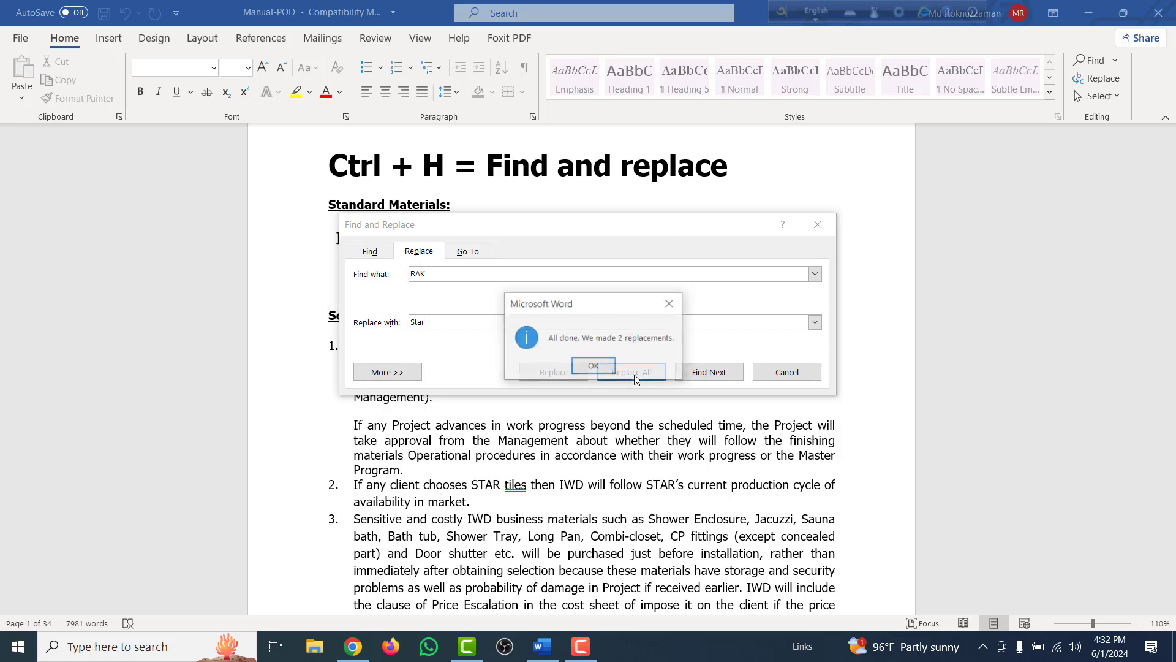
{"action": "left_click", "coordinate": [593, 366]}
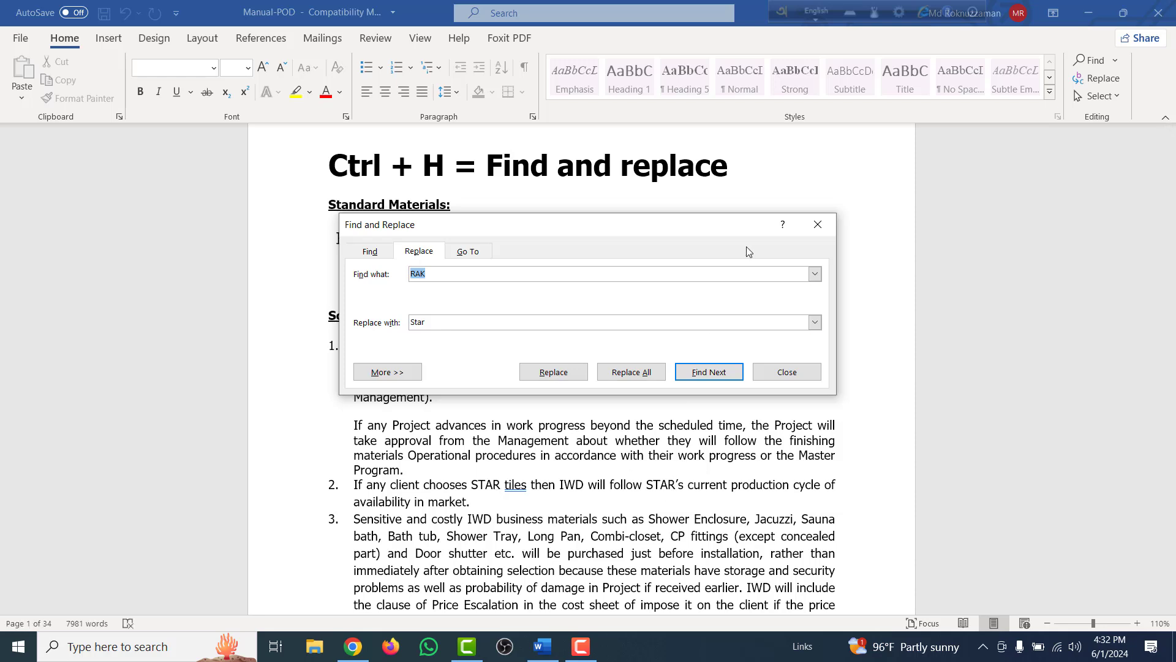
{"action": "left_click", "coordinate": [817, 226]}
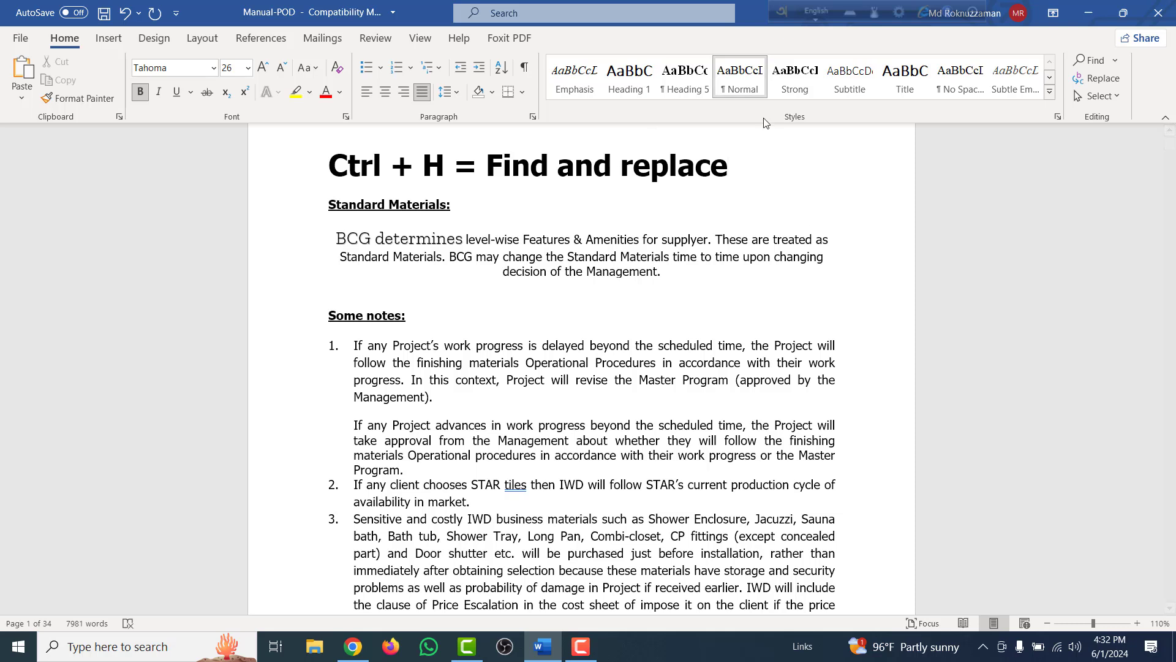
Change the heading to read 'Ctrl + I = Italic'
{"action": "double_click", "coordinate": [433, 166]}
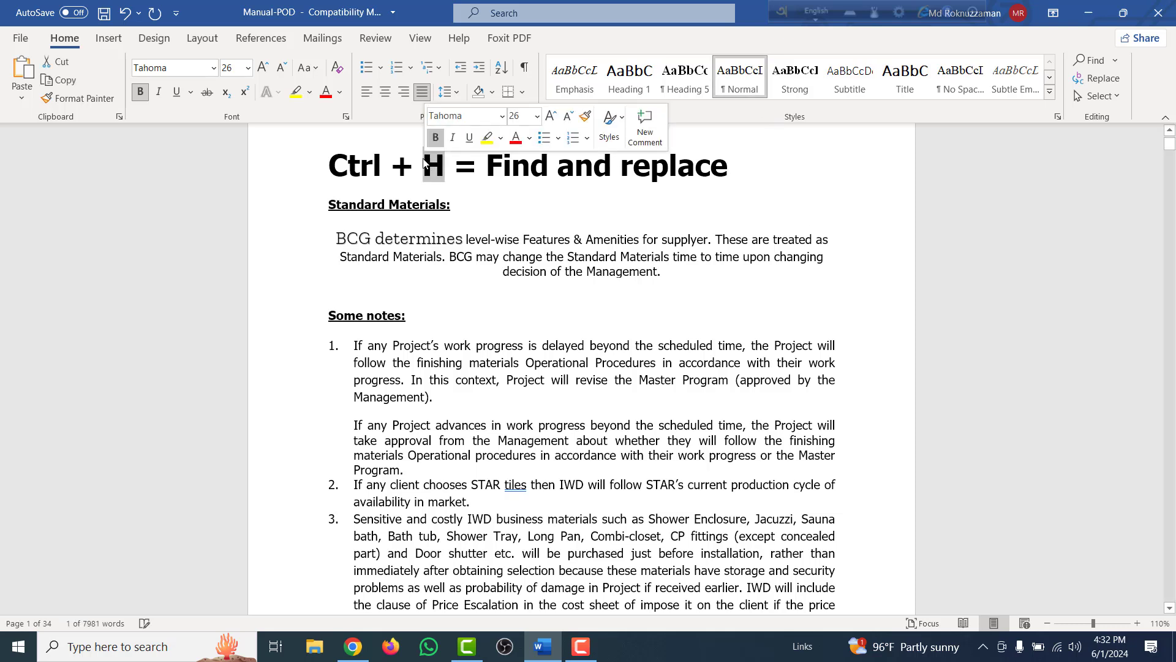
{"action": "type", "text": "I"}
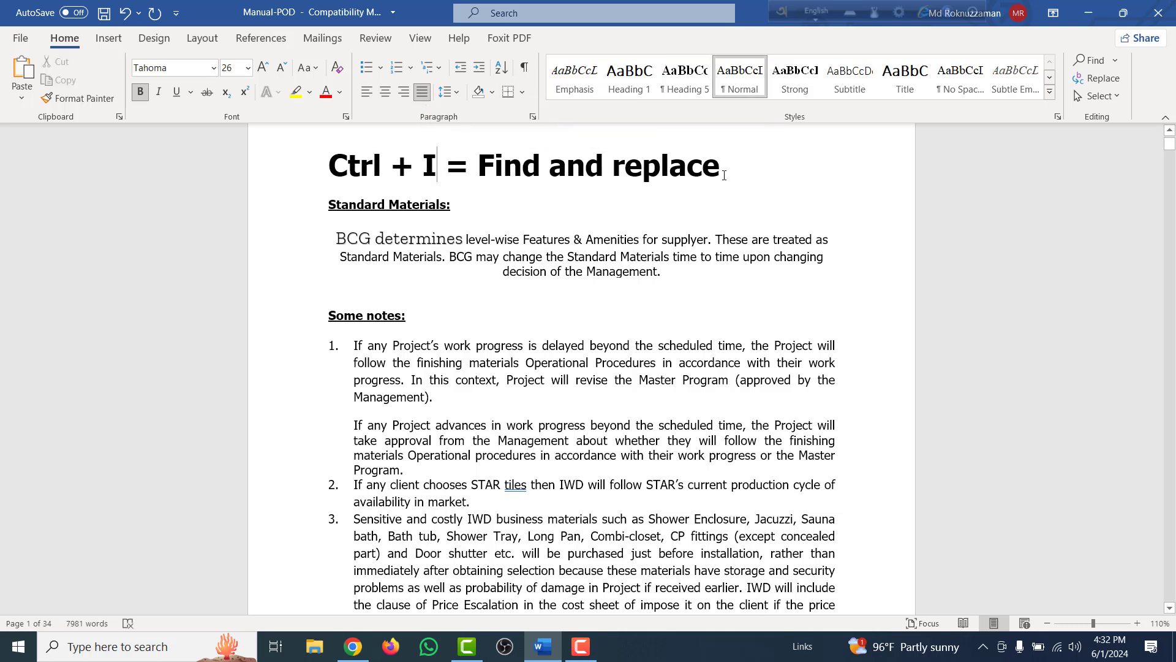
{"action": "mouse_move", "coordinate": [721, 167]}
{"action": "left_mouse_down"}
{"action": "mouse_move", "coordinate": [620, 178]}
{"action": "mouse_move", "coordinate": [479, 167]}
{"action": "left_mouse_up"}
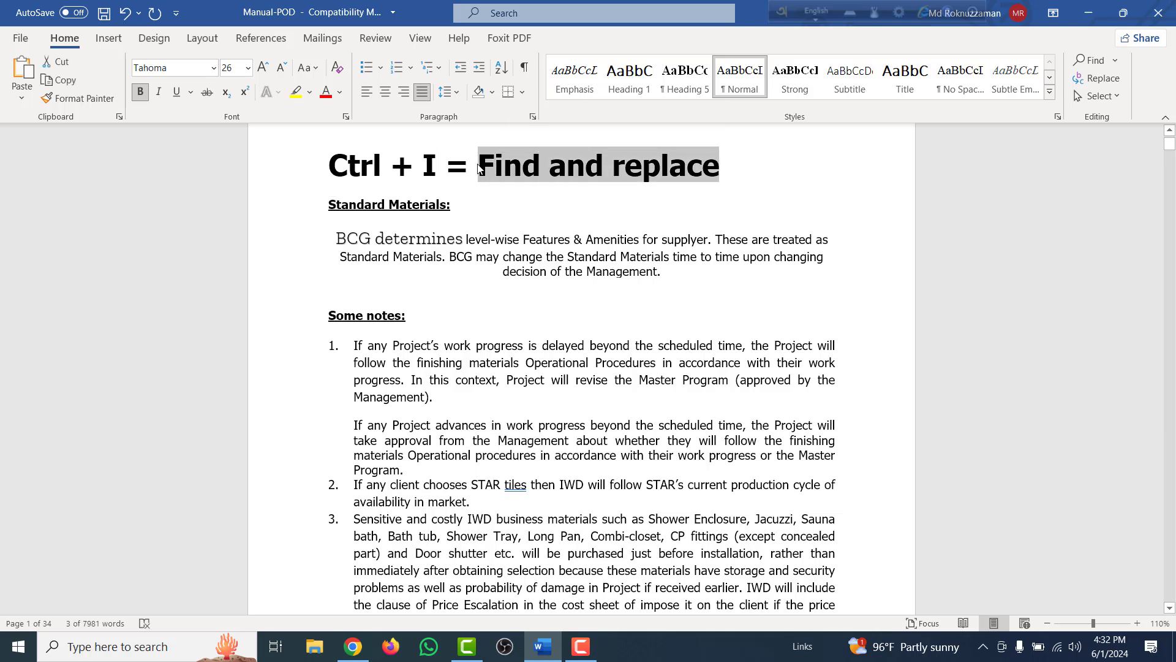
{"action": "type", "text": "Ita"}
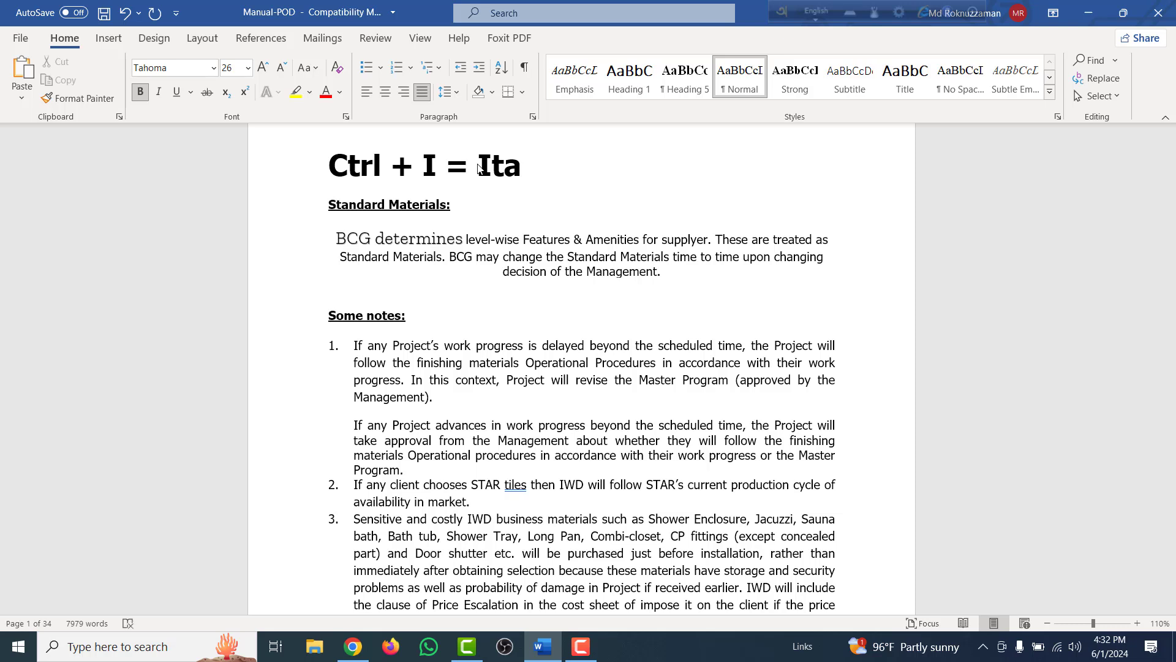
{"action": "type", "text": "li"}
{"action": "type", "text": "c"}
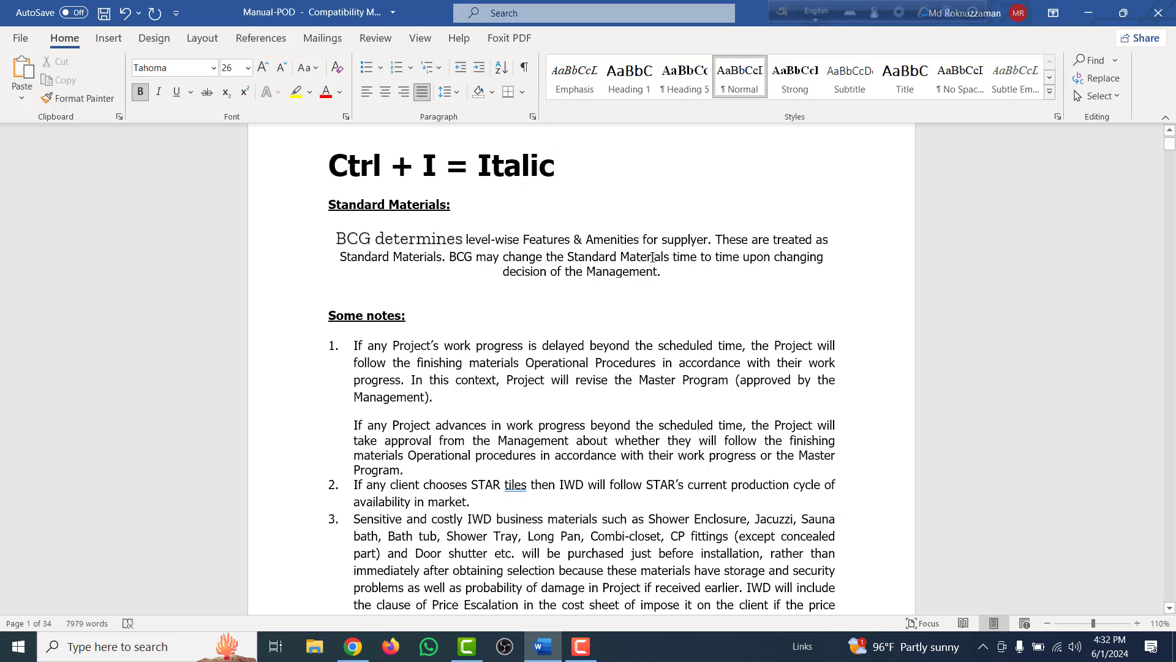
Left-align the BCG determines paragraph, make it italic, then remove the italic again
{"action": "left_click_drag", "start_coordinate": [668, 273], "coordinate": [344, 236]}
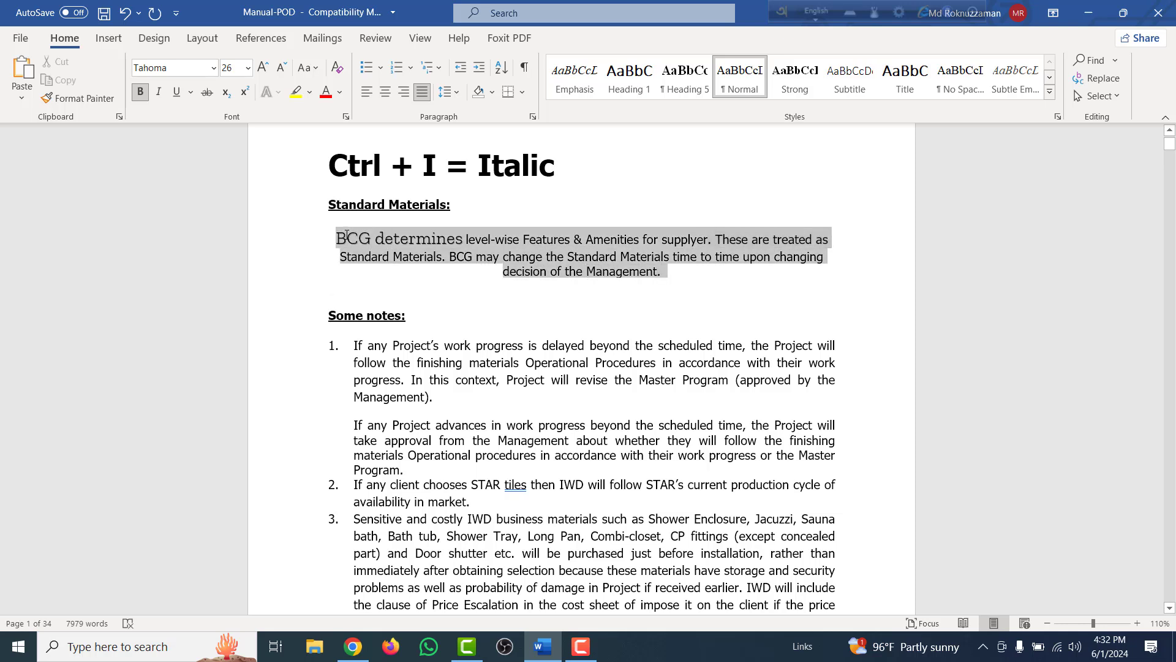
{"action": "left_click", "coordinate": [367, 92]}
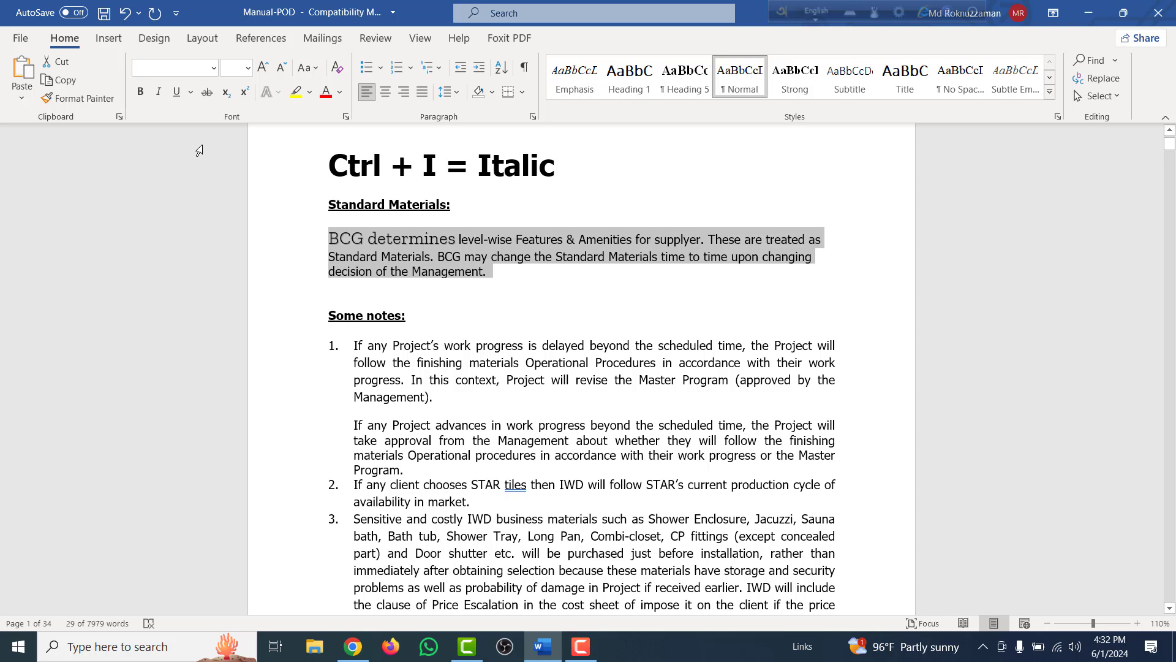
{"action": "key", "text": "ctrl+i"}
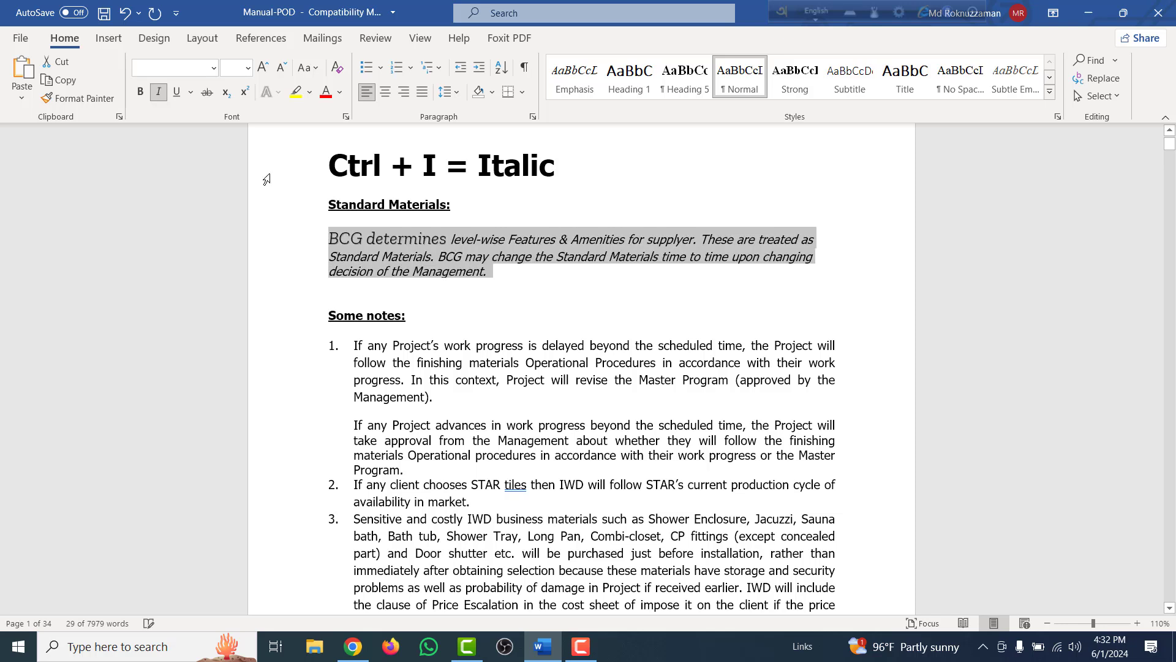
{"action": "left_click", "coordinate": [511, 269]}
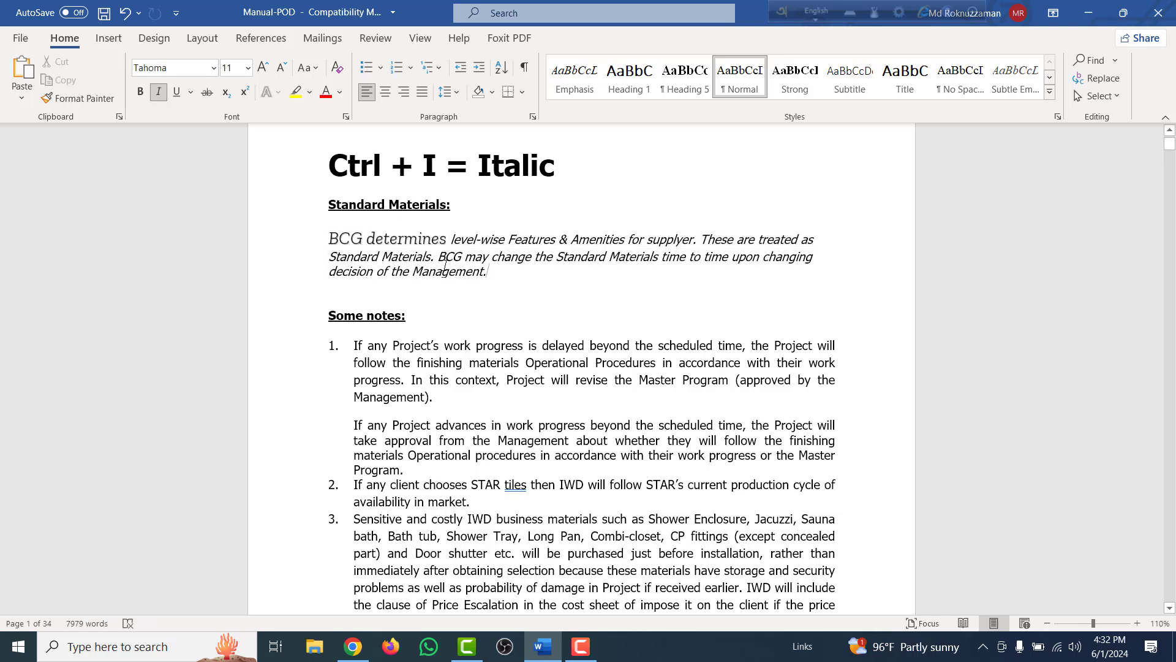
{"action": "left_click_drag", "start_coordinate": [512, 270], "coordinate": [341, 244]}
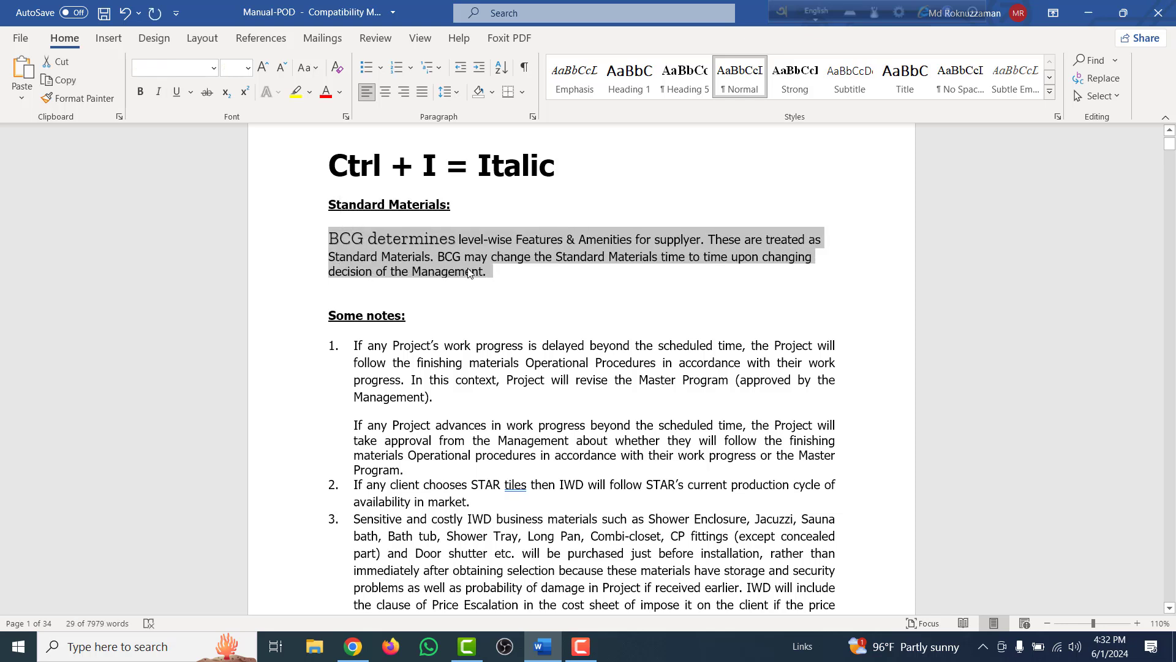
{"action": "key", "text": "ctrl+i"}
{"action": "key", "text": "Right"}
Change the heading to read 'Ctrl + J = Justify'
{"action": "left_click_drag", "start_coordinate": [437, 165], "coordinate": [424, 170]}
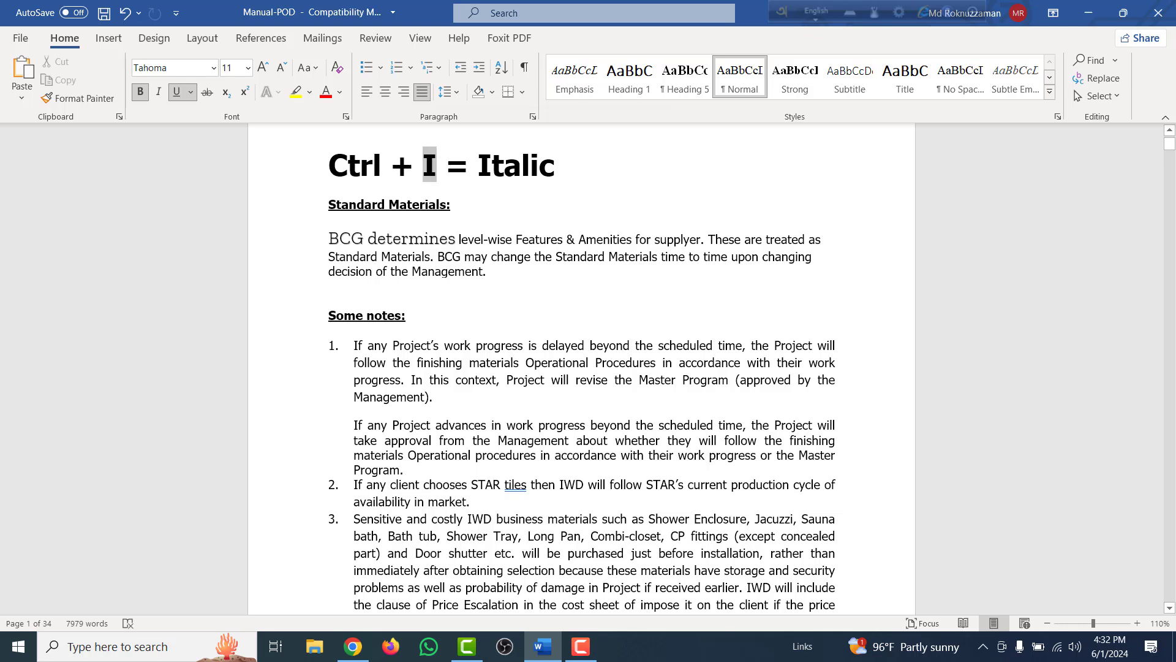
{"action": "type", "text": "J"}
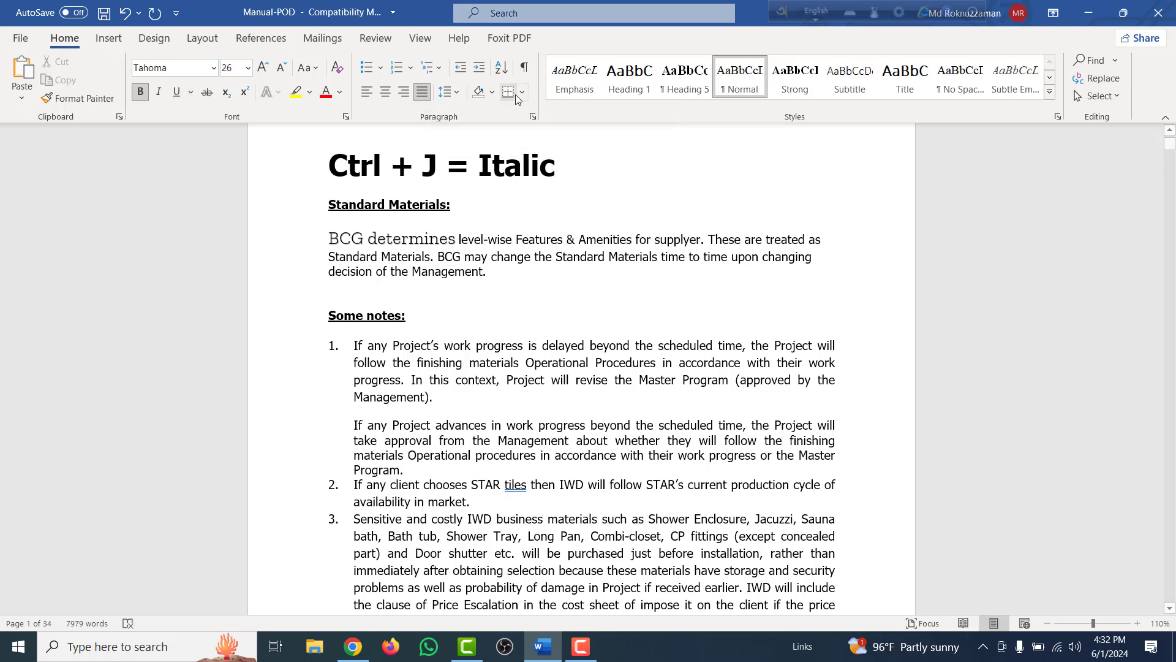
{"action": "key", "text": "End"}
{"action": "key", "text": "shift+Left"}
{"action": "key", "text": "shift+Left"}
{"action": "key", "text": "shift+Left"}
{"action": "key", "text": "shift+Left"}
{"action": "key", "text": "shift+Left"}
{"action": "key", "text": "shift+Left"}
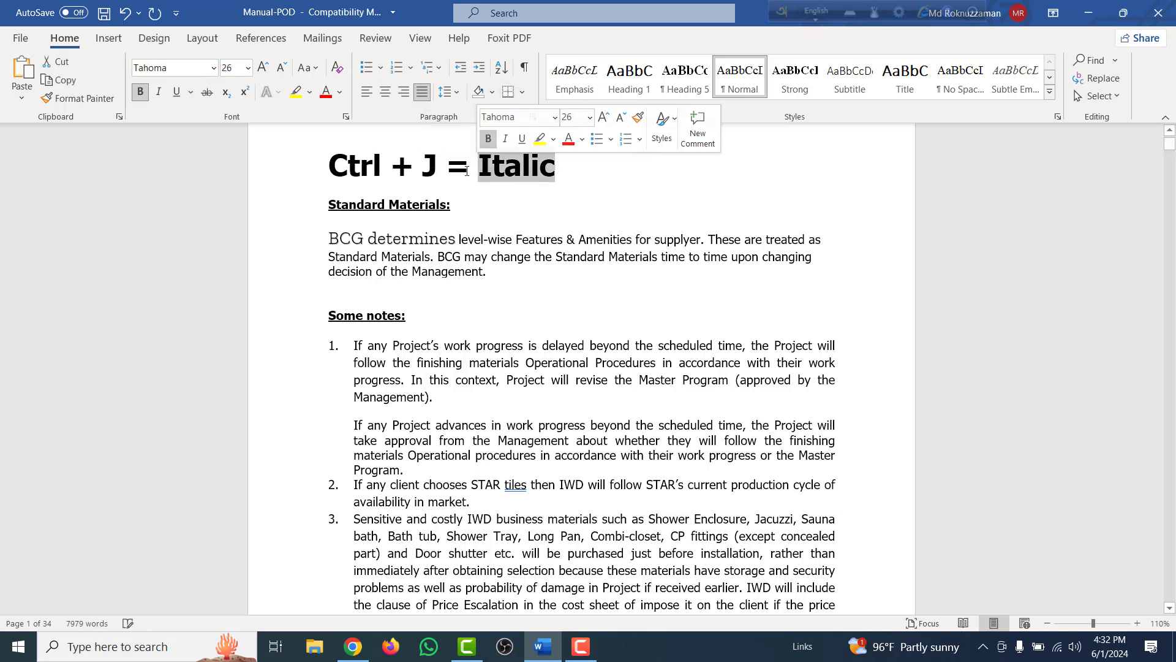
{"action": "type", "text": "J"}
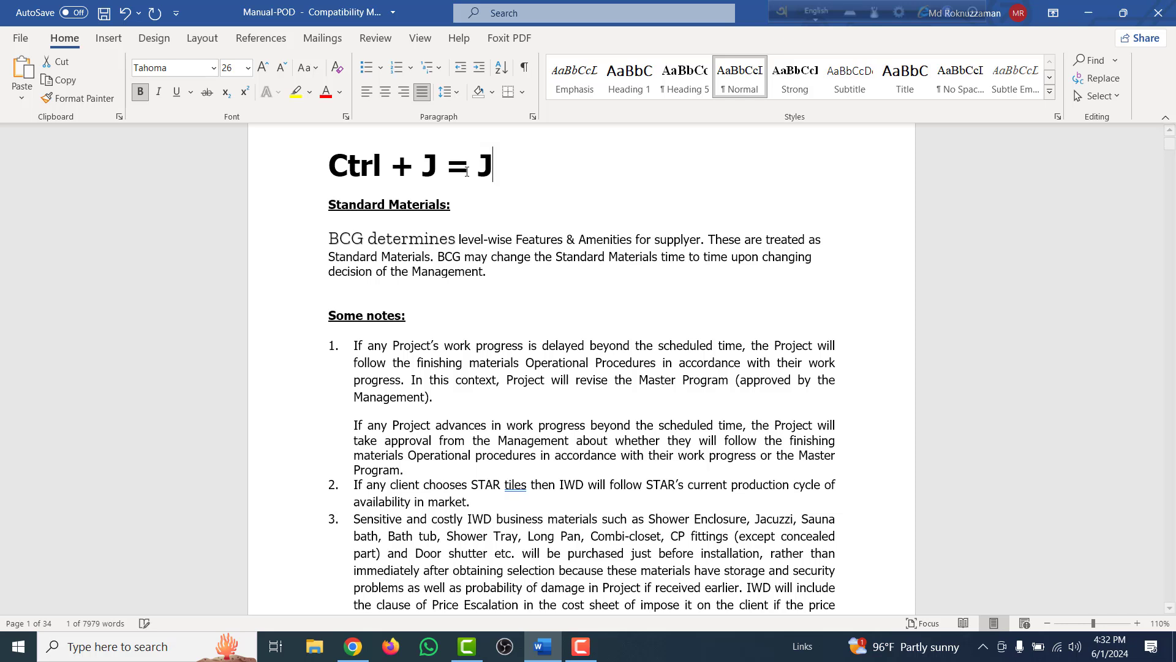
{"action": "type", "text": "usti"}
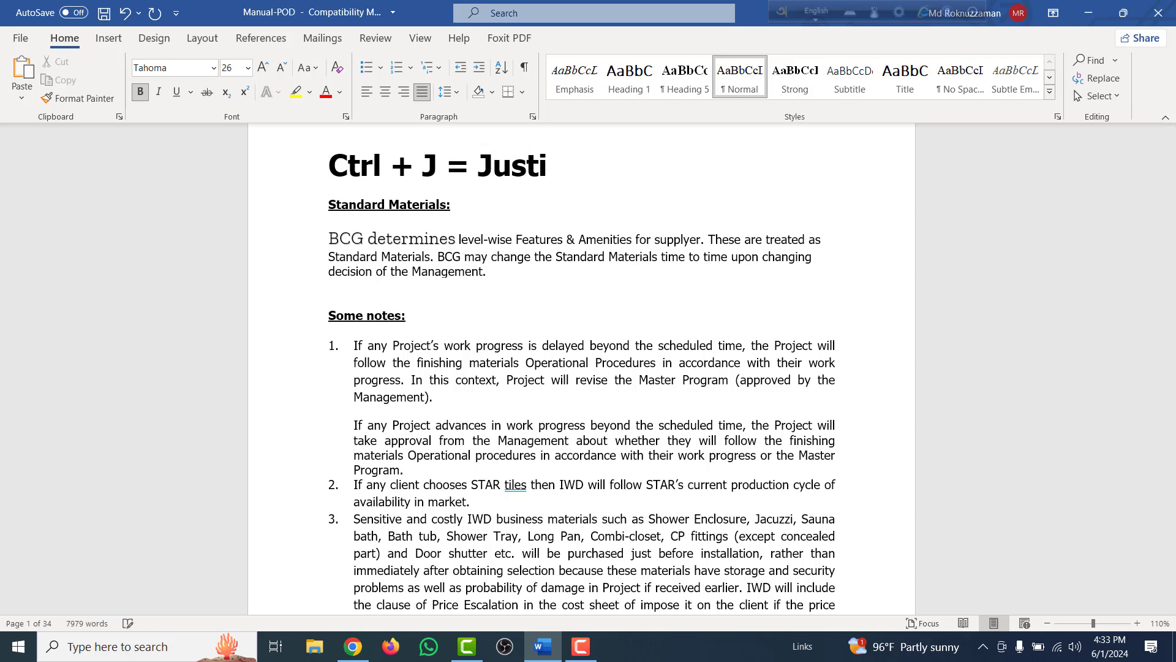
{"action": "type", "text": "fy"}
Justify the BCG determines paragraph, then return it to left alignment
{"action": "scroll", "coordinate": [615, 345], "scroll_direction": "up", "scroll_amount": 1}
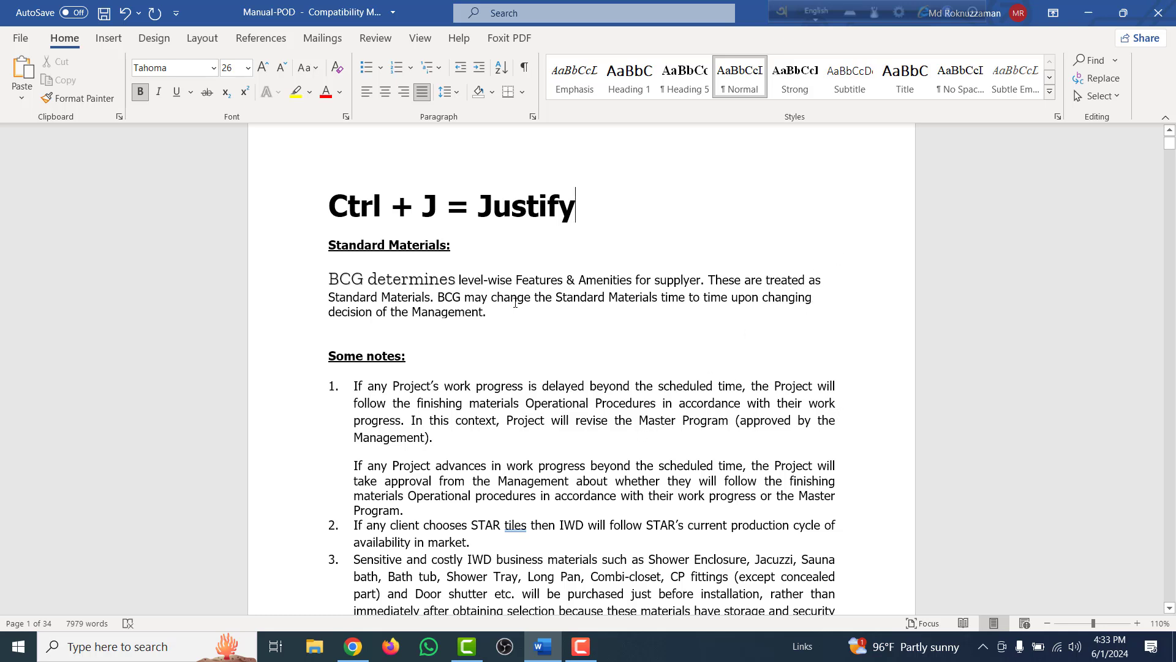
{"action": "left_click_drag", "start_coordinate": [488, 319], "coordinate": [307, 300]}
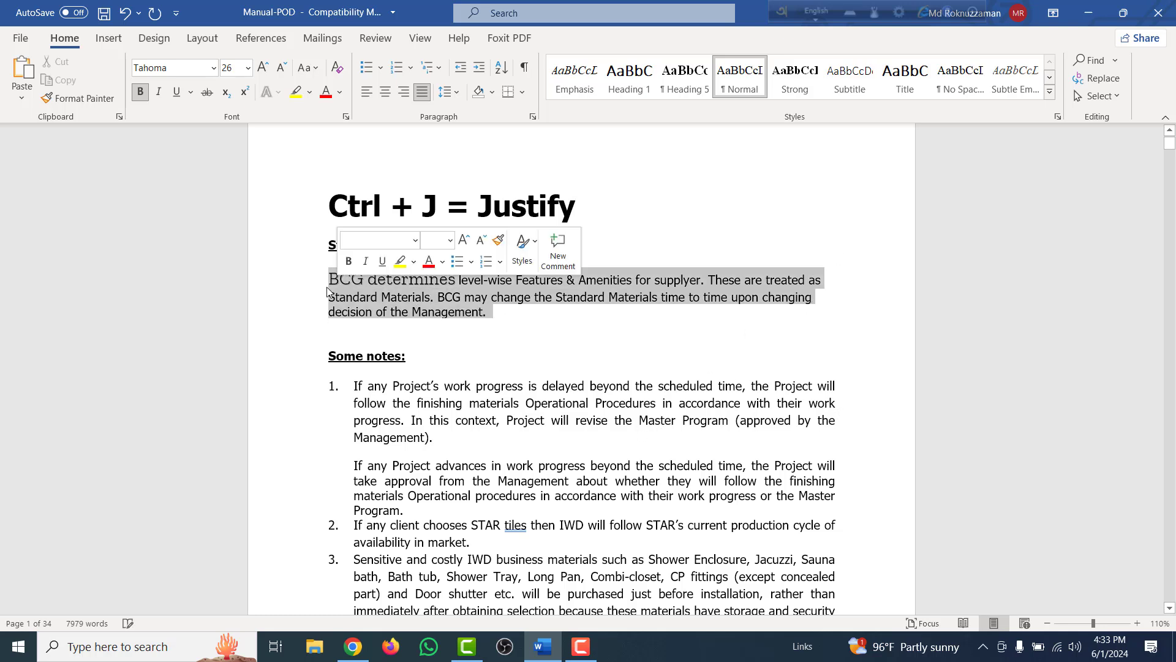
{"action": "key", "text": "ctrl+j"}
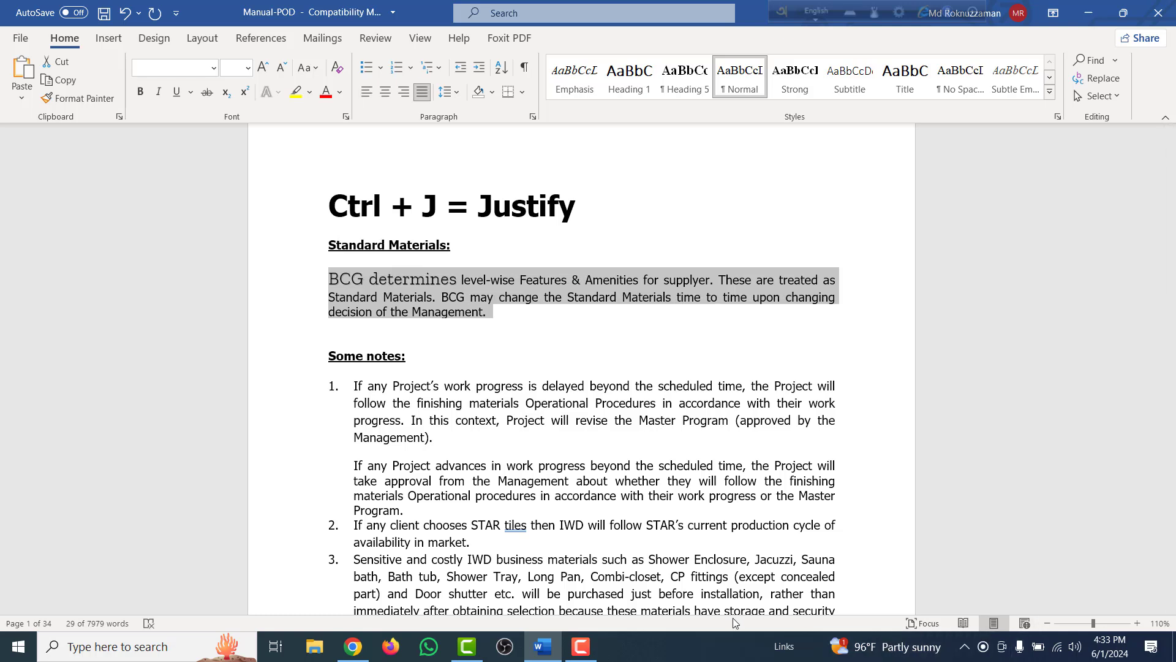
{"action": "key", "text": "ctrl+l"}
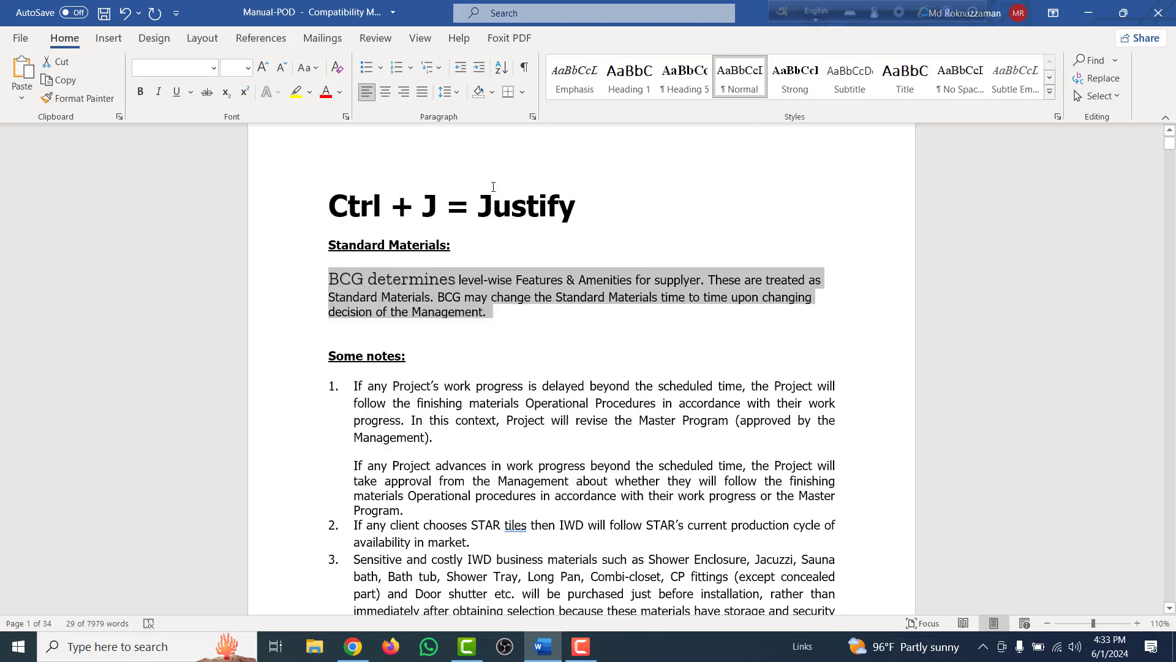
{"action": "double_click", "coordinate": [429, 206]}
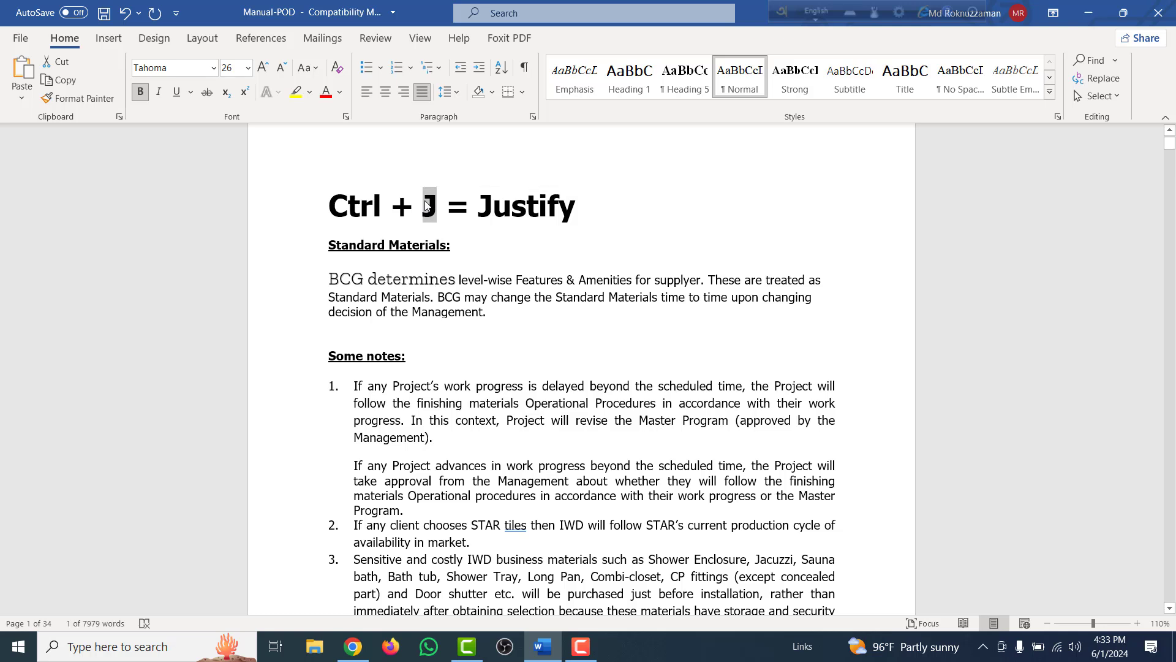
Change the heading to read 'Ctrl + K = hyperlink'
{"action": "type", "text": "K"}
{"action": "left_click_drag", "start_coordinate": [587, 206], "coordinate": [485, 204]}
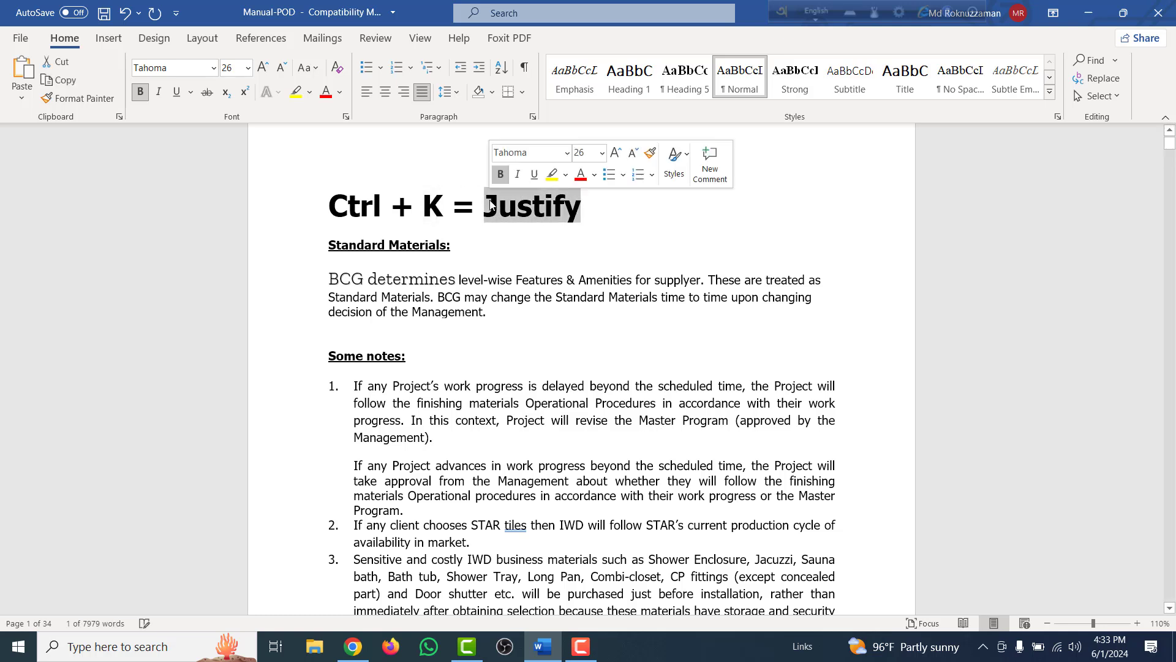
{"action": "type", "text": "hype"}
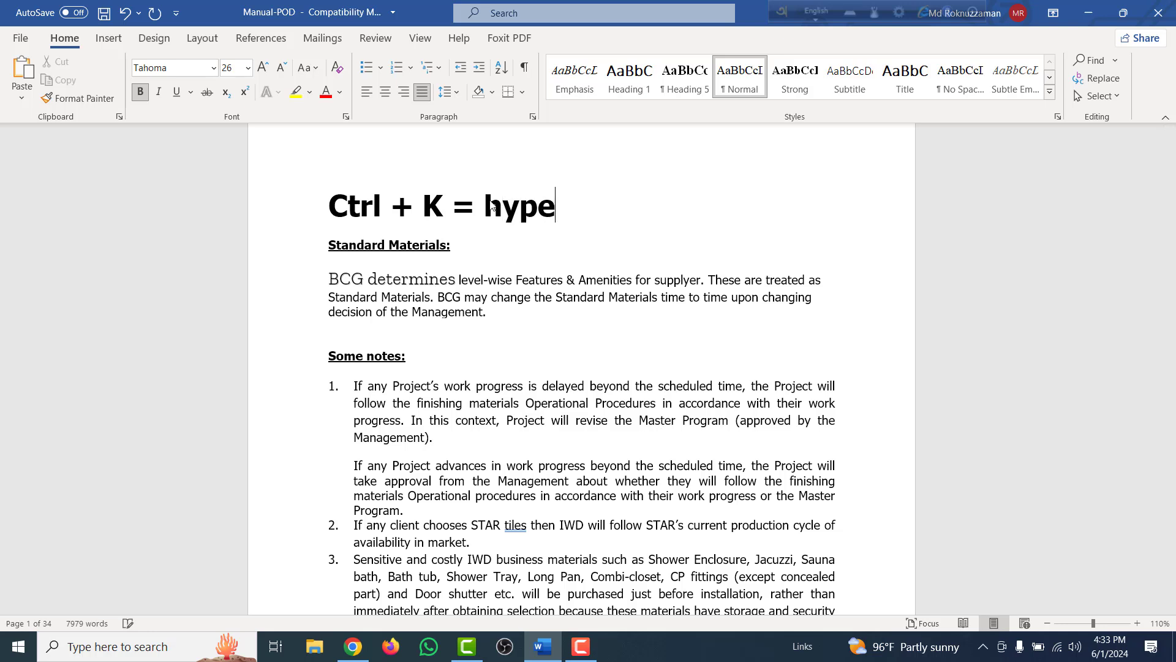
{"action": "type", "text": "rlin"}
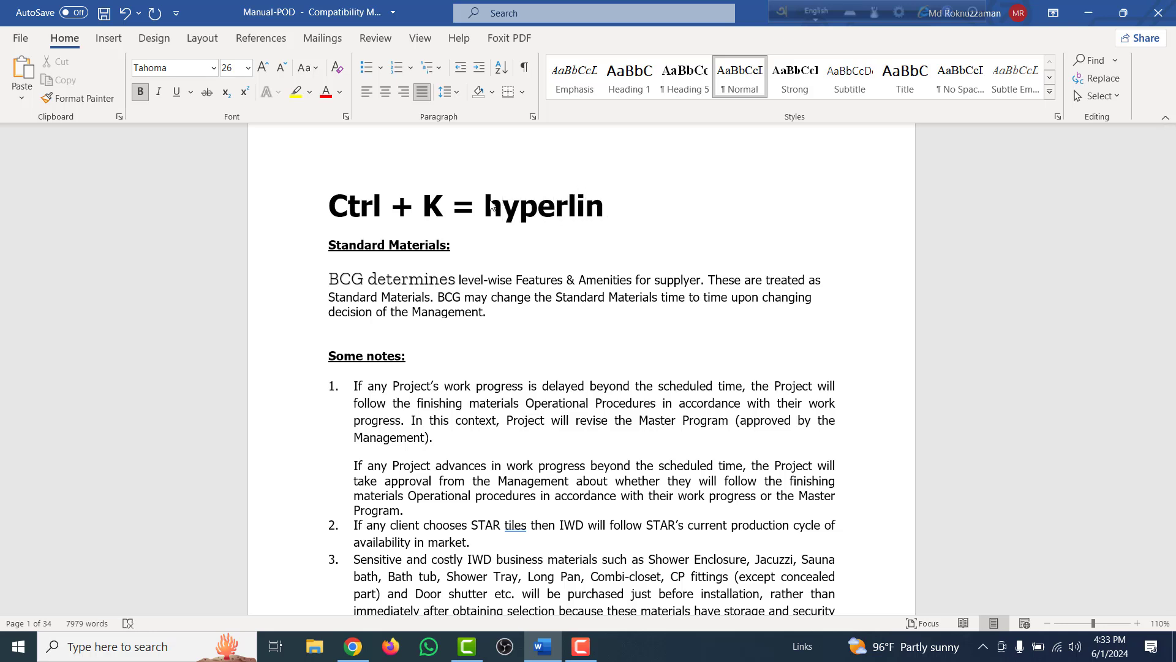
{"action": "type", "text": "k"}
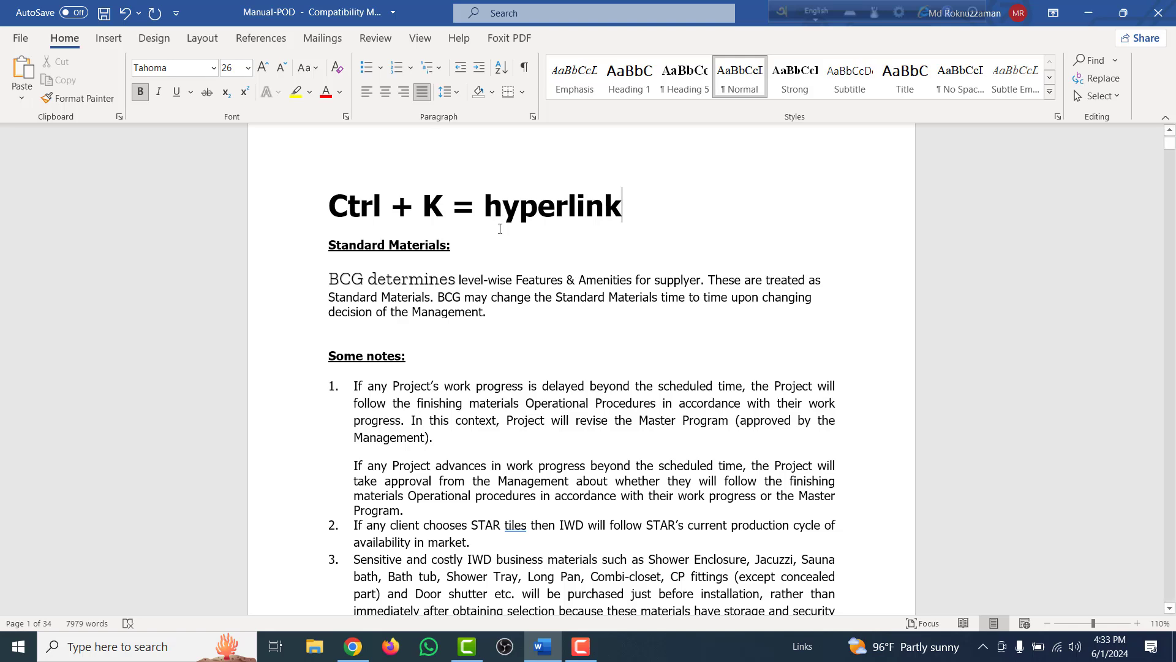
Select the word STAR in list item 2 and start a hyperlink on it with Ctrl+K
{"action": "scroll", "coordinate": [510, 330], "scroll_direction": "down", "scroll_amount": 3}
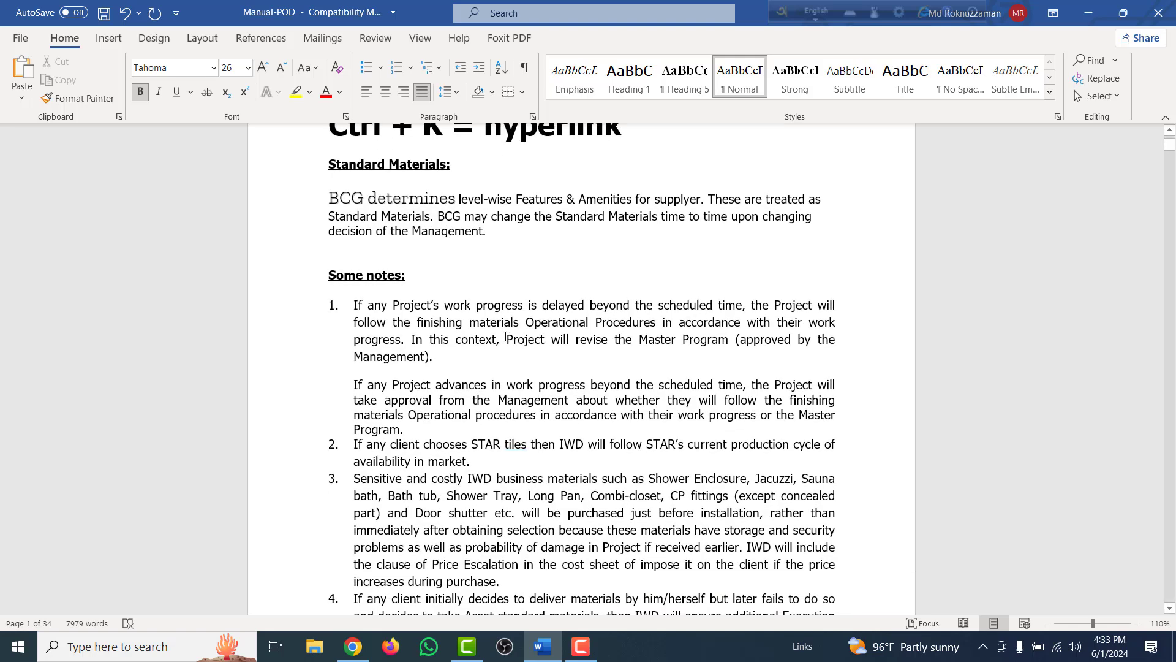
{"action": "scroll", "coordinate": [509, 305], "scroll_direction": "down", "scroll_amount": 1}
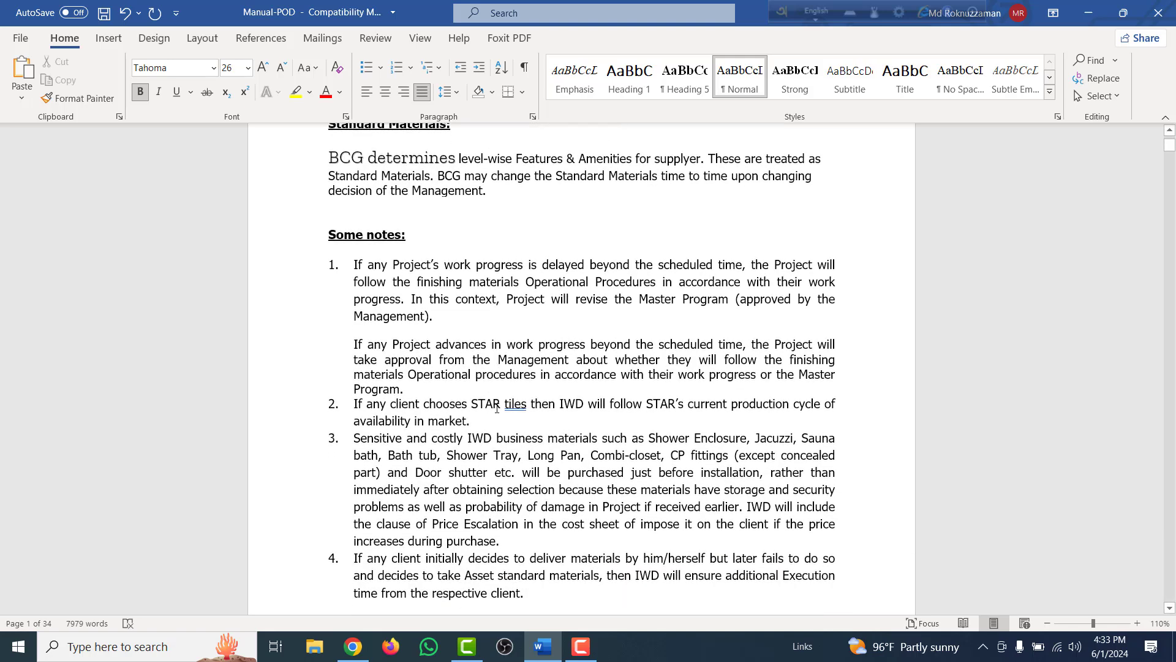
{"action": "left_click_drag", "start_coordinate": [503, 405], "coordinate": [469, 405]}
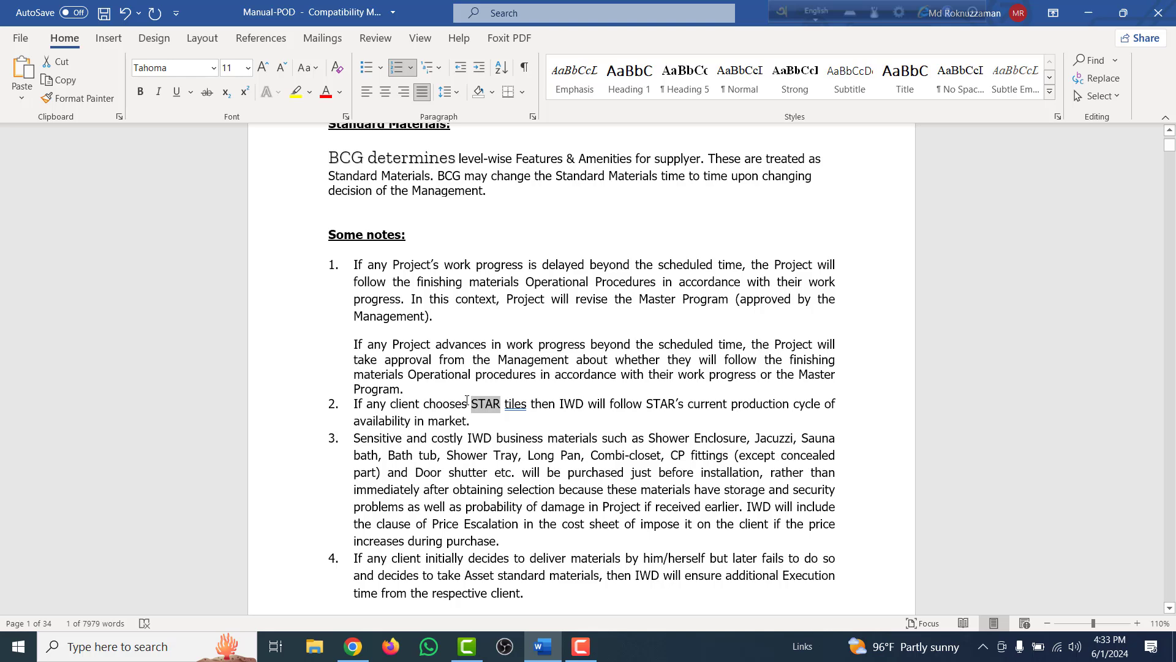
{"action": "key", "text": "ctrl+k"}
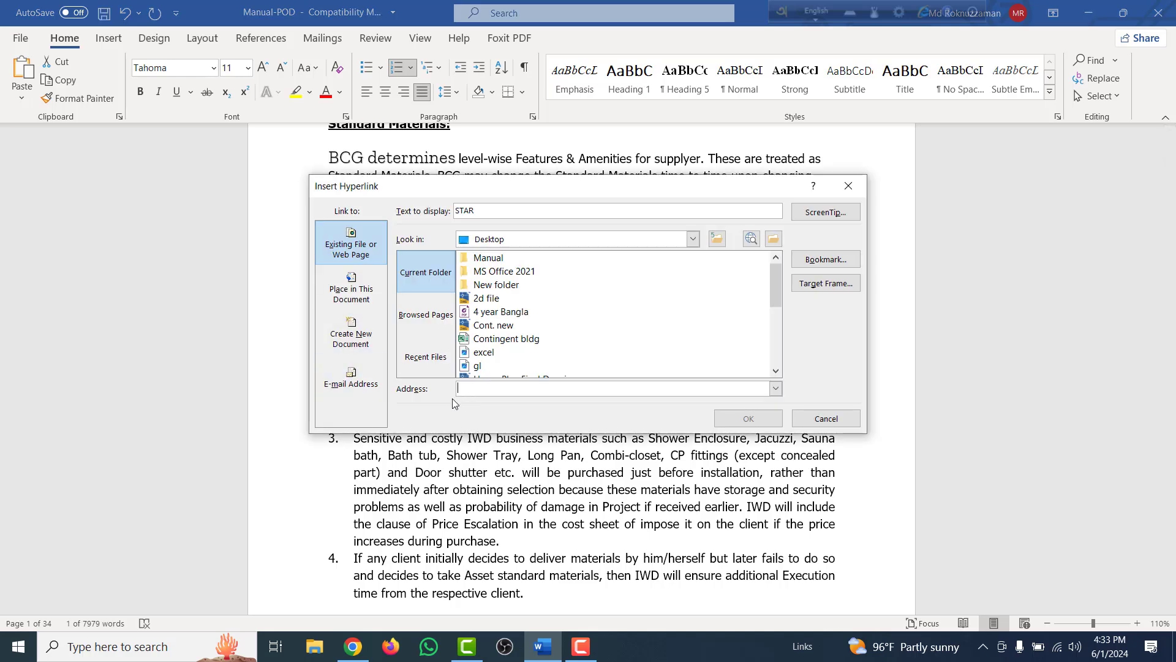
Search 'star tiles' in Firefox and select the Star Ceramics web address
{"action": "left_click", "coordinate": [392, 646]}
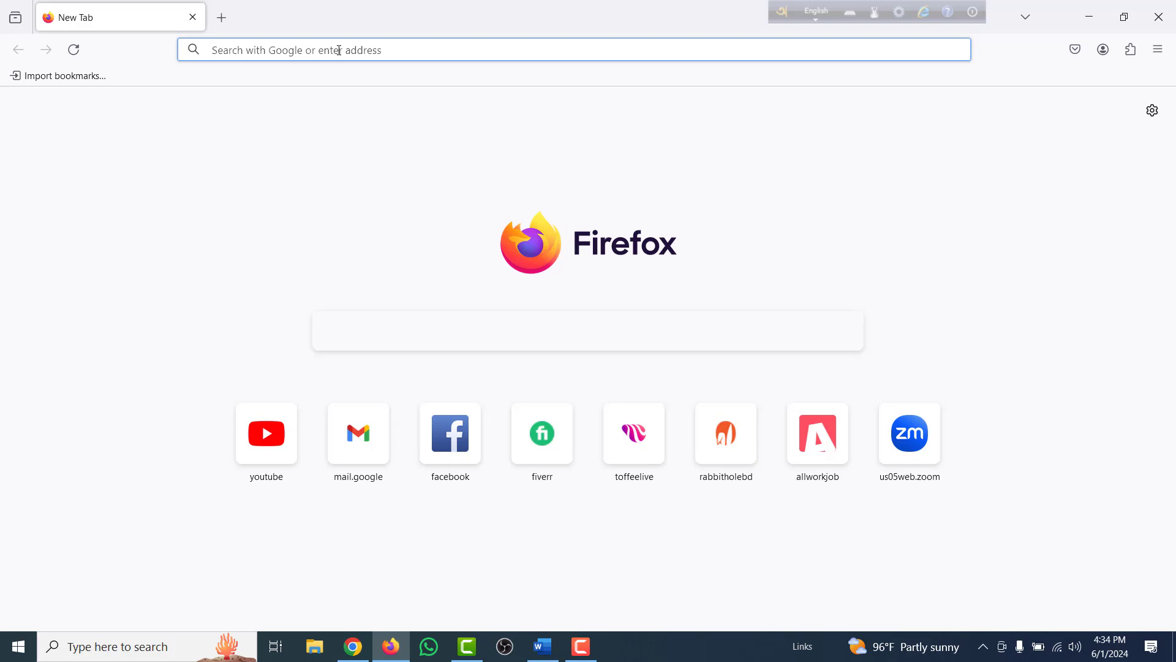
{"action": "type", "text": "s"}
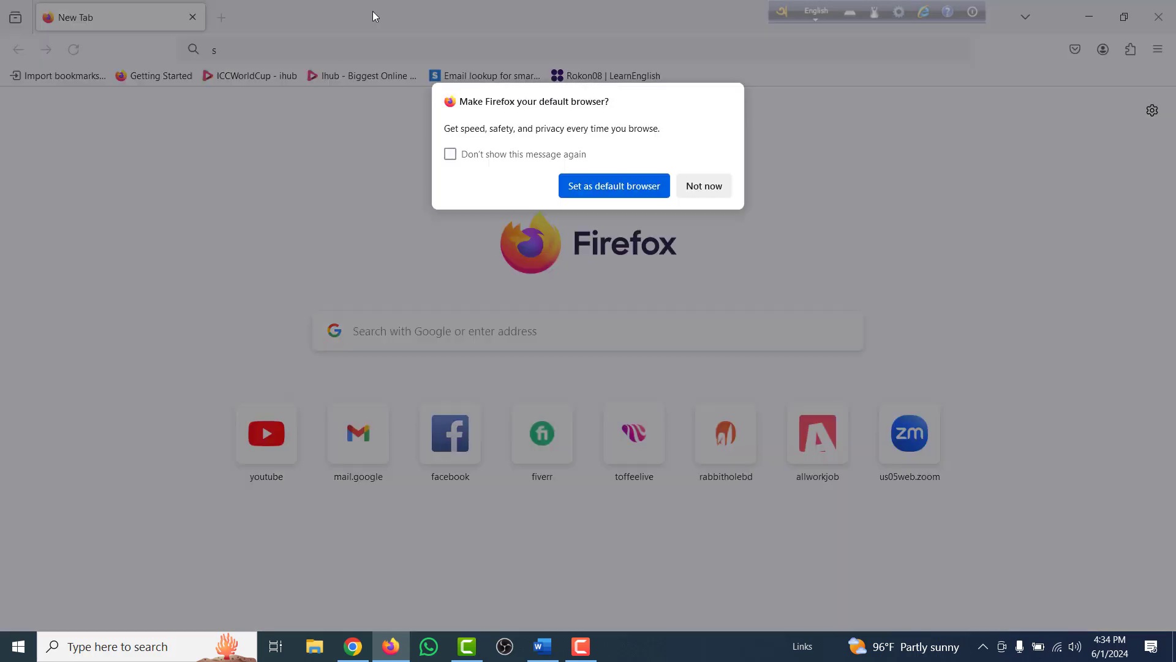
{"action": "left_click", "coordinate": [696, 186]}
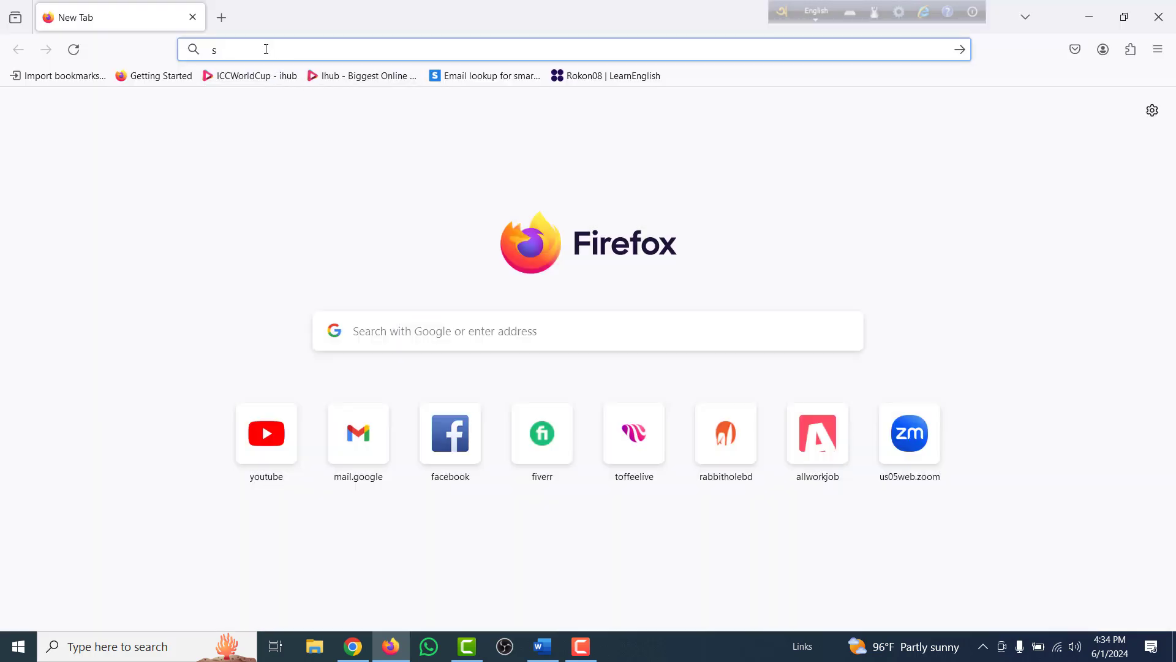
{"action": "type", "text": "tar "}
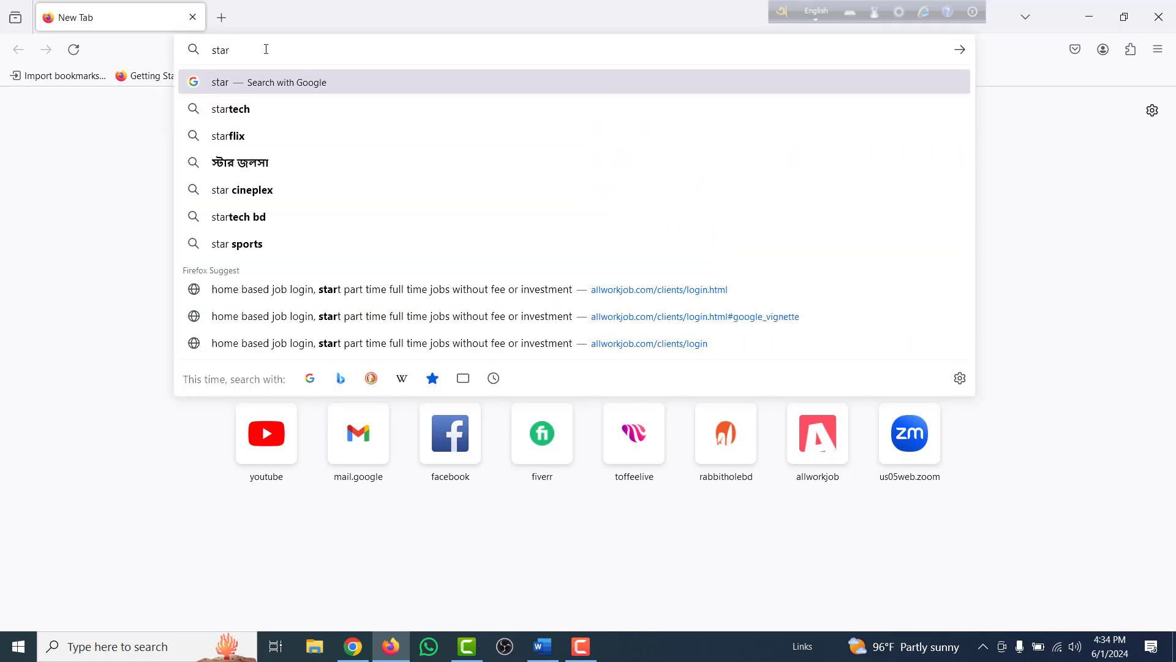
{"action": "type", "text": "tile"}
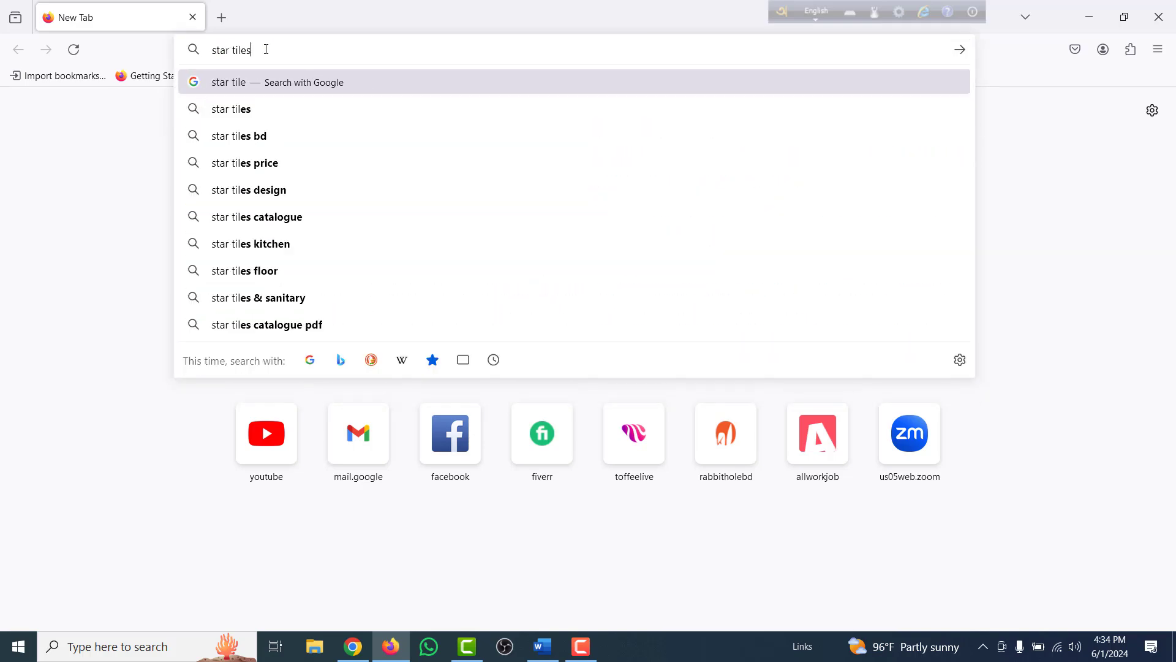
{"action": "type", "text": "s"}
{"action": "key", "text": "Return"}
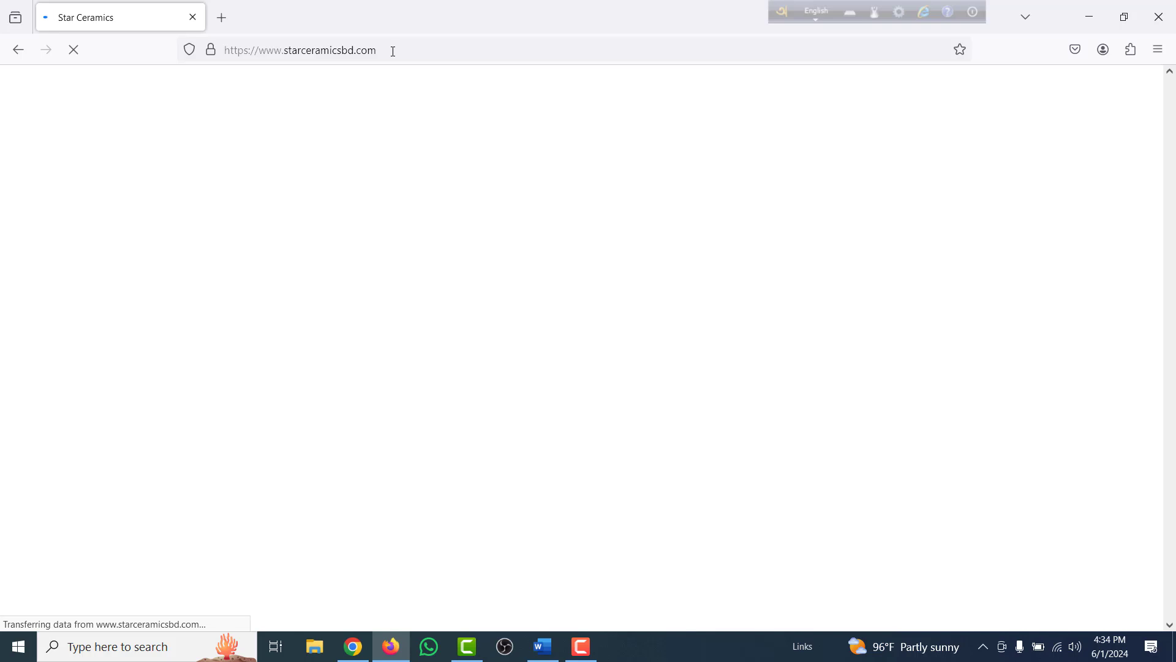
{"action": "left_click_drag", "start_coordinate": [393, 51], "coordinate": [220, 70]}
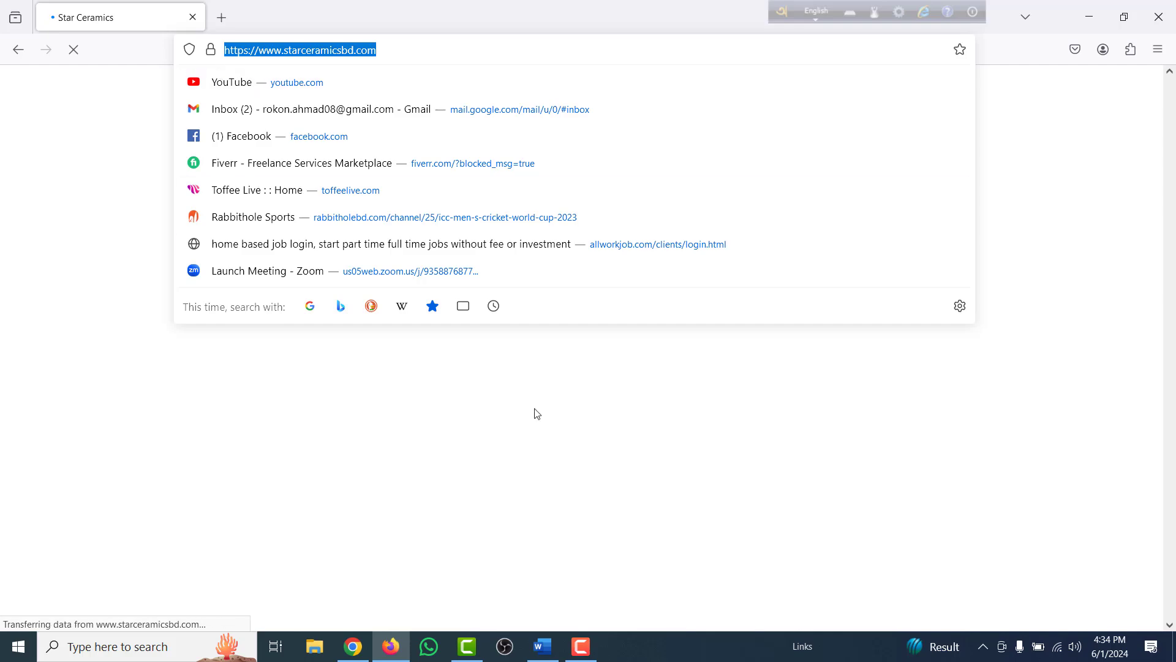
{"action": "left_click", "coordinate": [543, 643]}
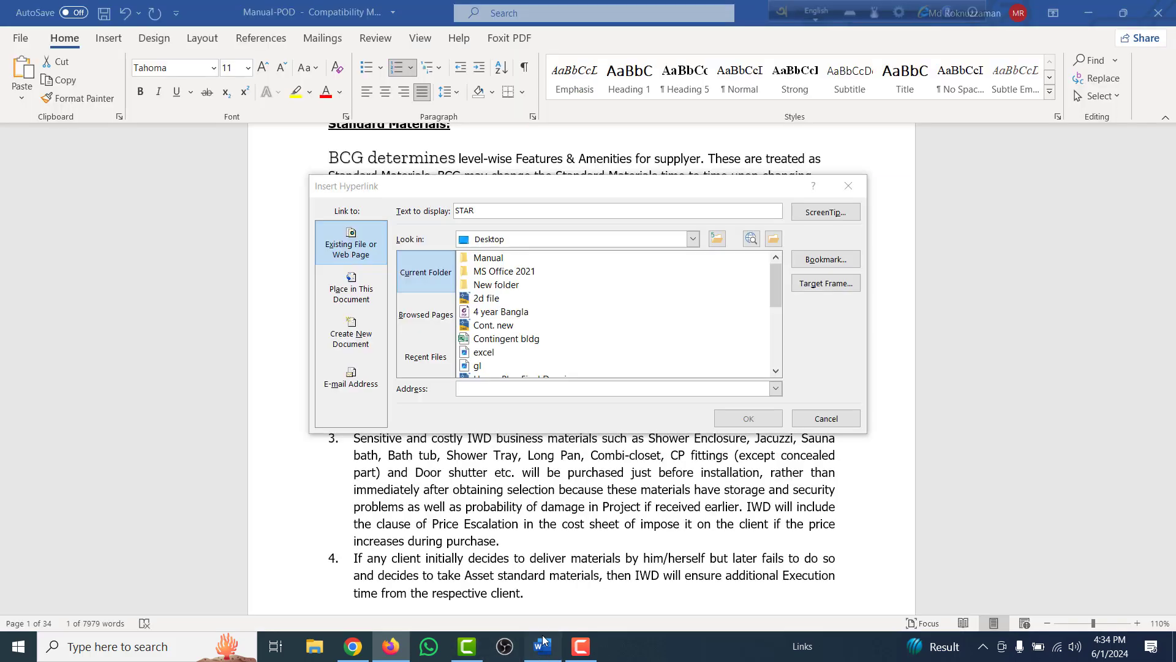
{"action": "left_click", "coordinate": [510, 388]}
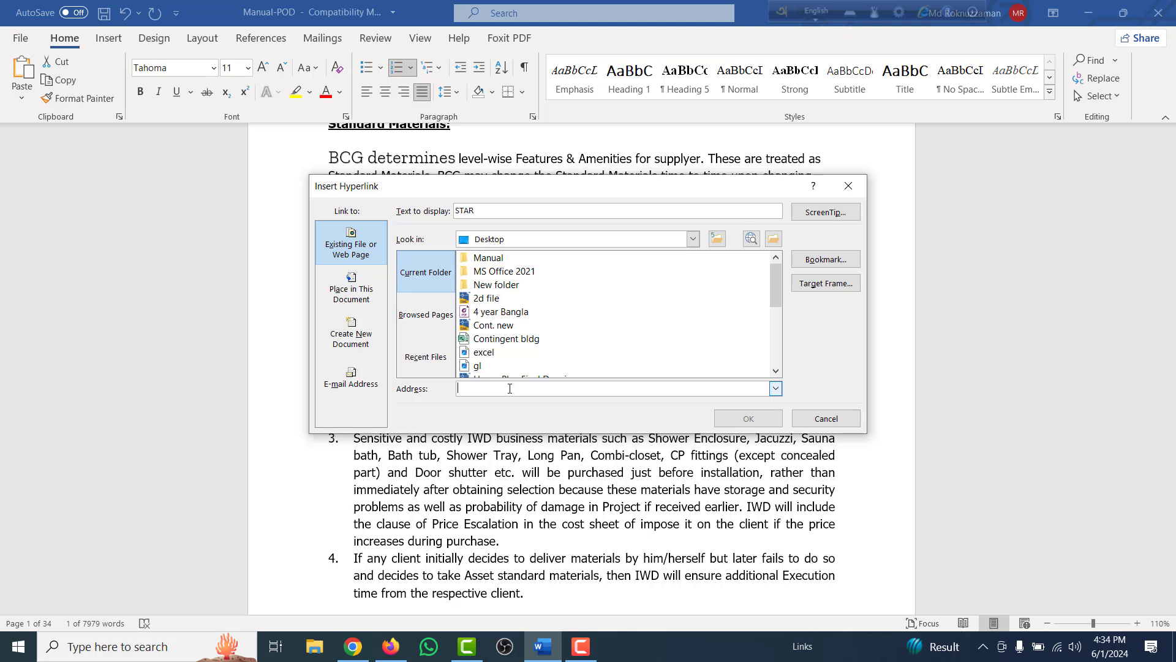
{"action": "type", "text": "https://www.starceramicsbd.com/"}
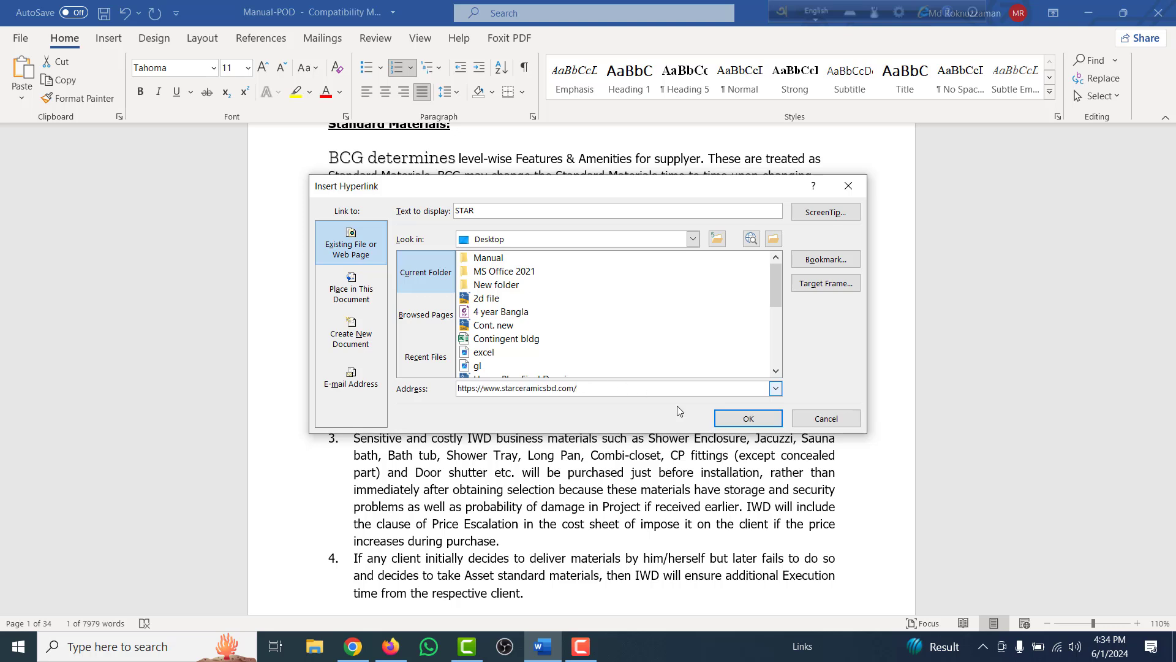
{"action": "left_click", "coordinate": [739, 424]}
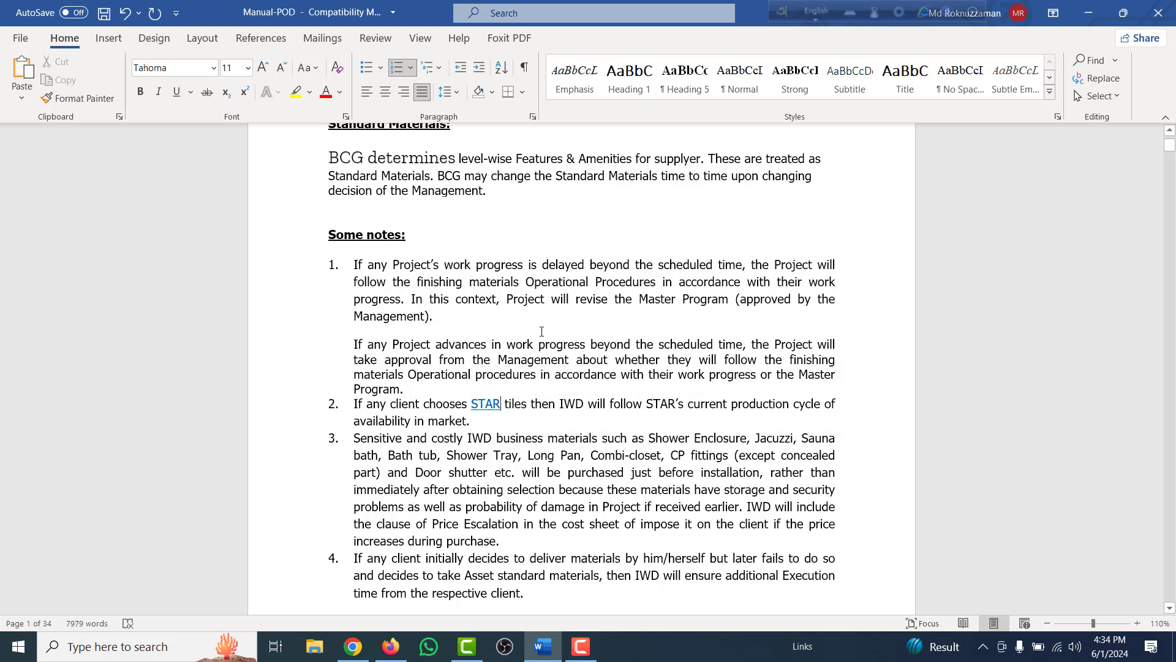
{"action": "mouse_move", "coordinate": [485, 405]}
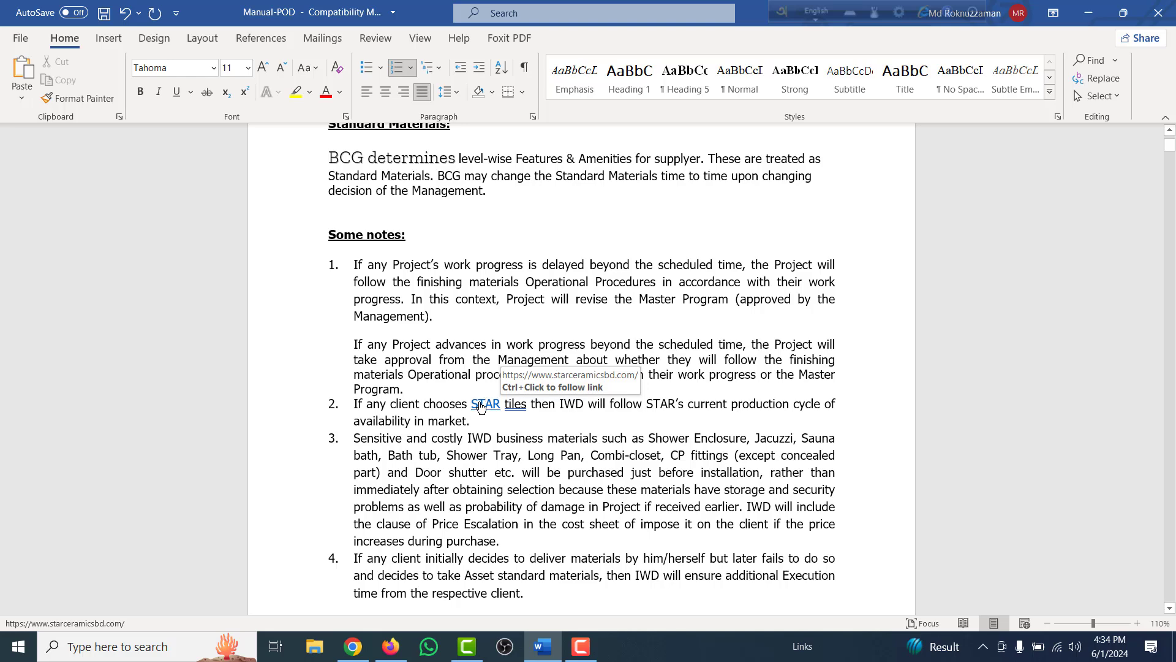
{"action": "left_click", "coordinate": [847, 490]}
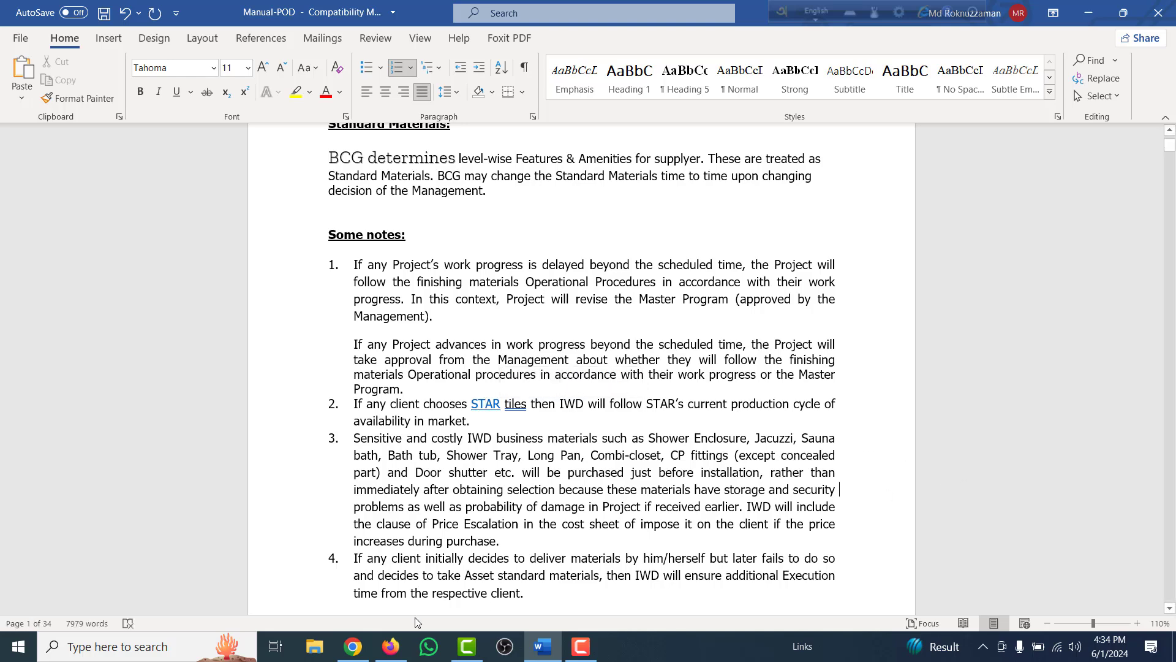
{"action": "left_click", "coordinate": [391, 647]}
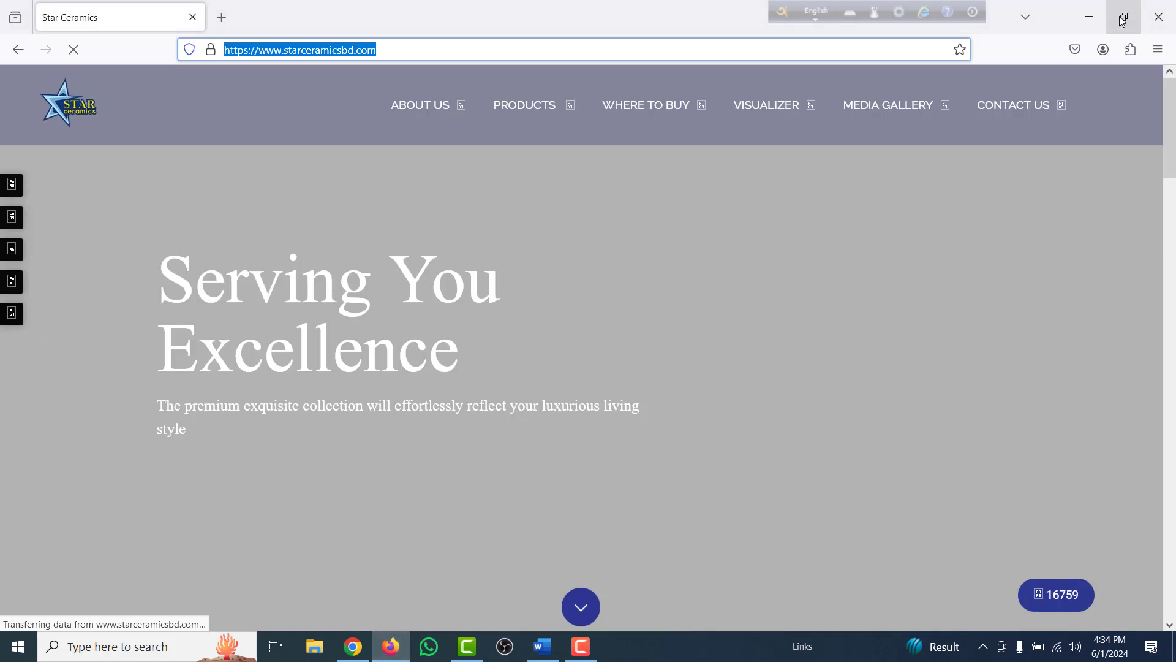
{"action": "left_click", "coordinate": [1157, 16]}
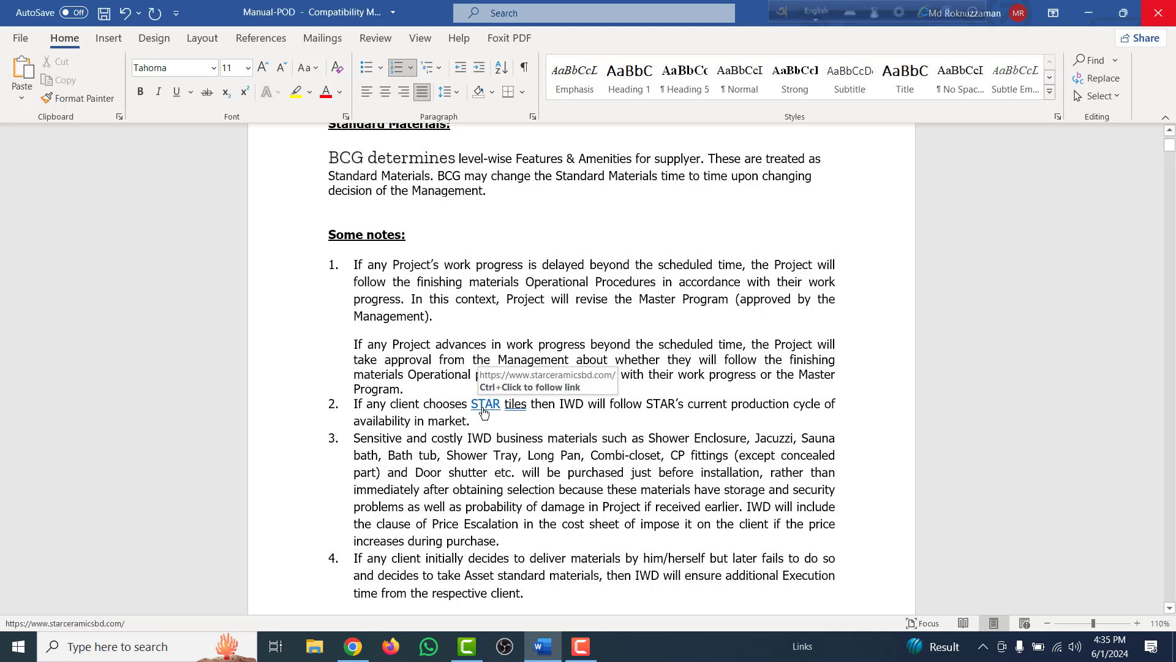
{"action": "left_click", "coordinate": [483, 409], "text": "ctrl"}
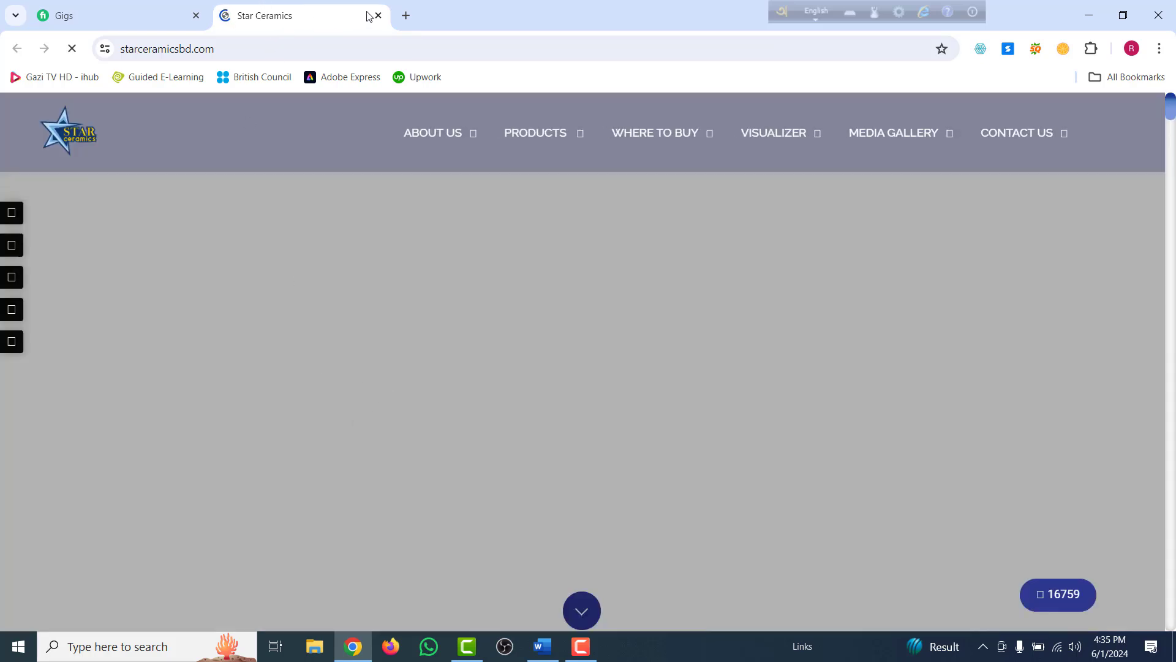
{"action": "left_click", "coordinate": [377, 15]}
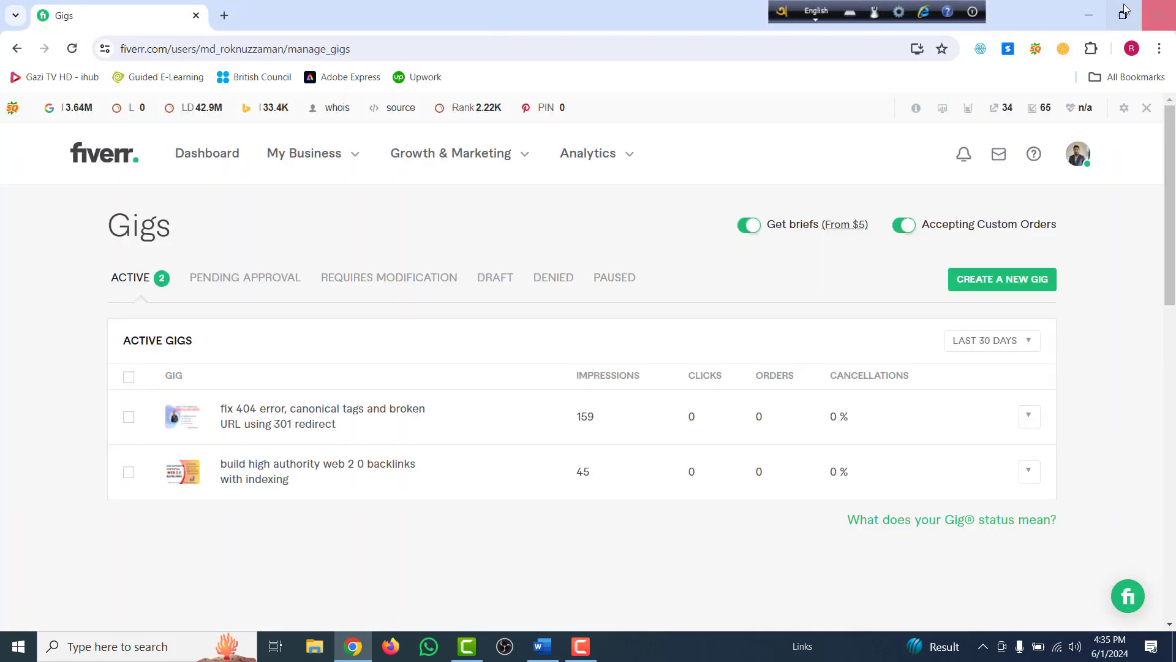
{"action": "left_click", "coordinate": [1095, 15]}
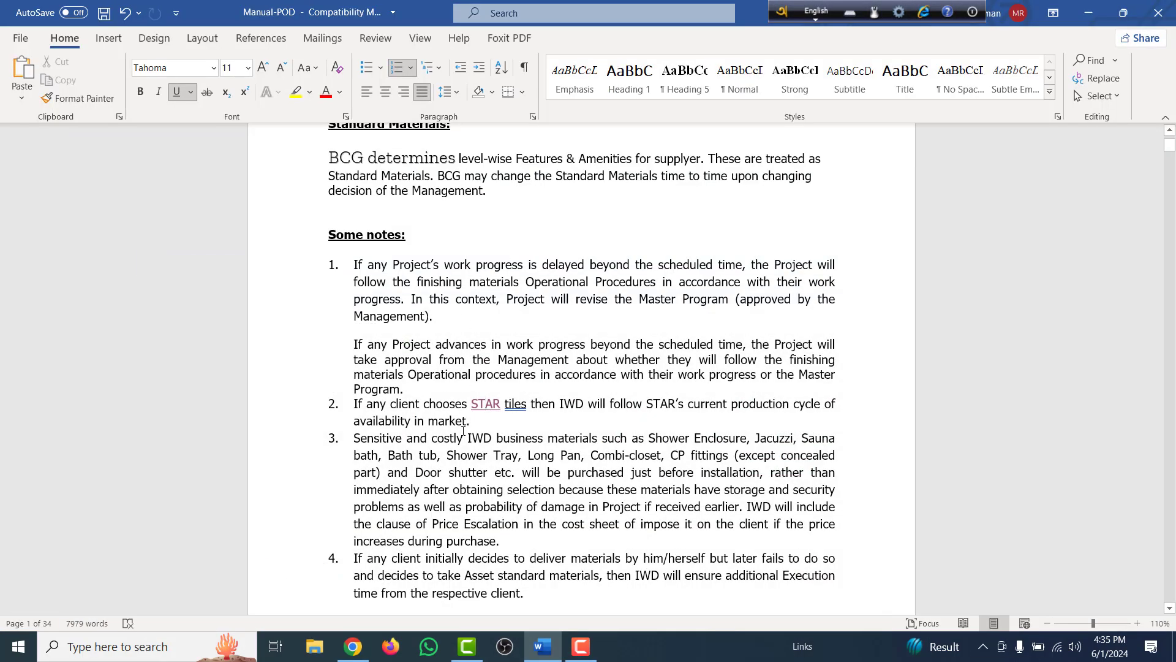
Replace the K in the top heading with L
{"action": "scroll", "coordinate": [464, 431], "scroll_direction": "up", "scroll_amount": 3}
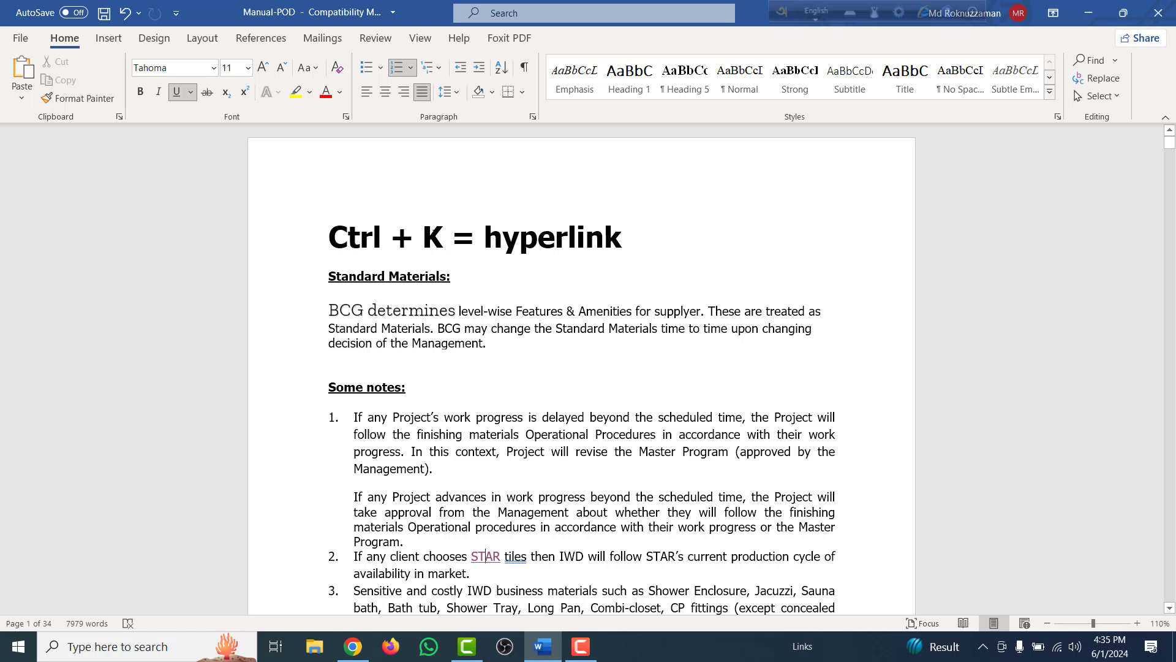
{"action": "left_click_drag", "start_coordinate": [444, 237], "coordinate": [424, 239]}
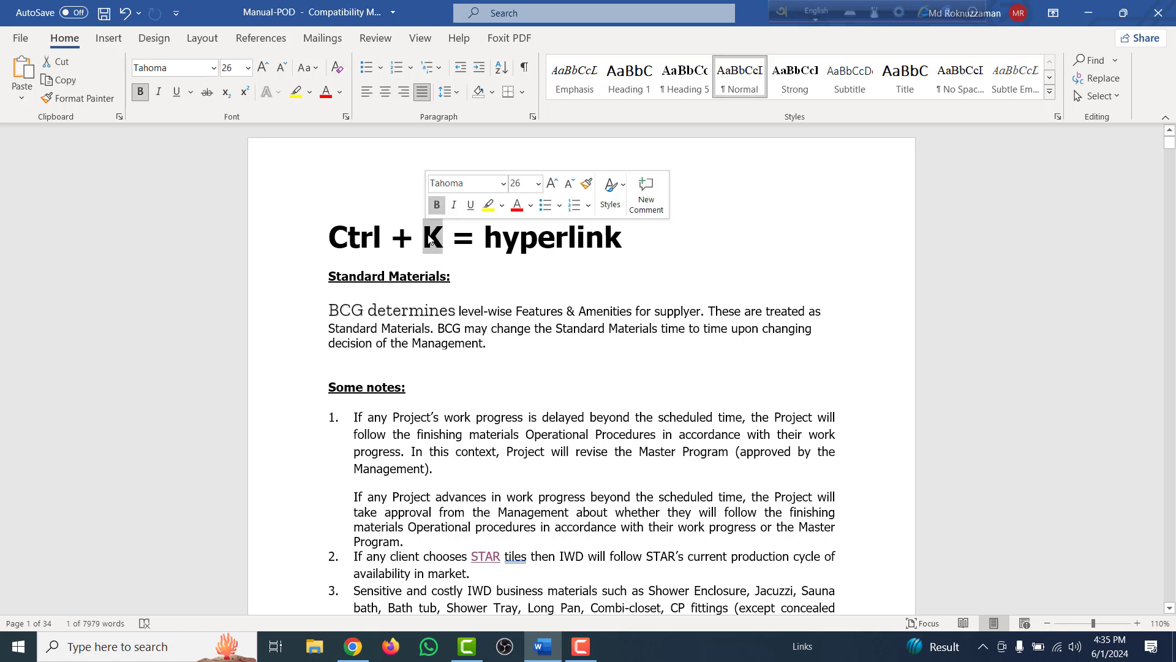
{"action": "type", "text": "L"}
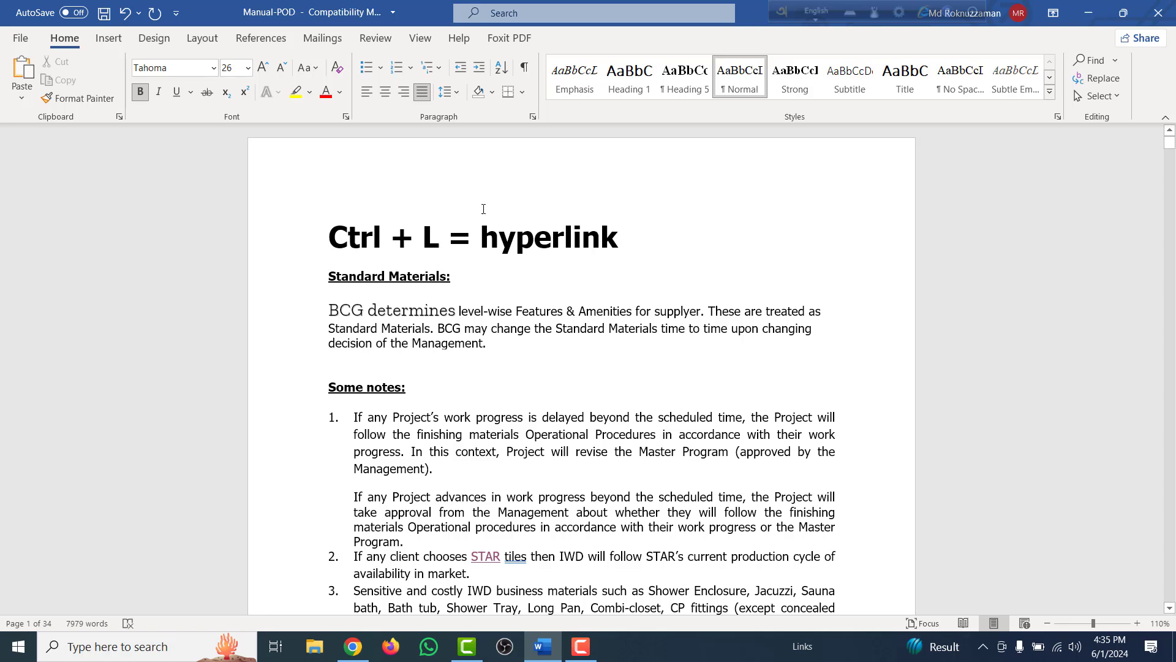
Retitle the heading 'Ctrl + L = Left alignment' and left-align the BCG paragraph after briefly centring it
{"action": "left_click_drag", "start_coordinate": [619, 238], "coordinate": [480, 235]}
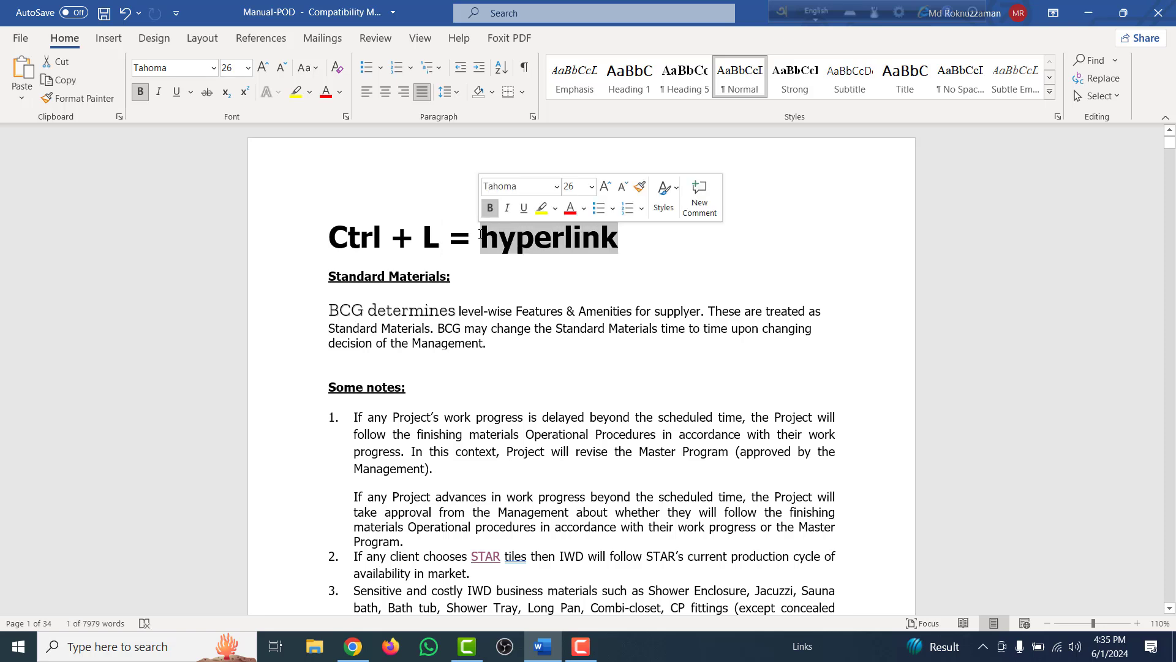
{"action": "type", "text": "L"}
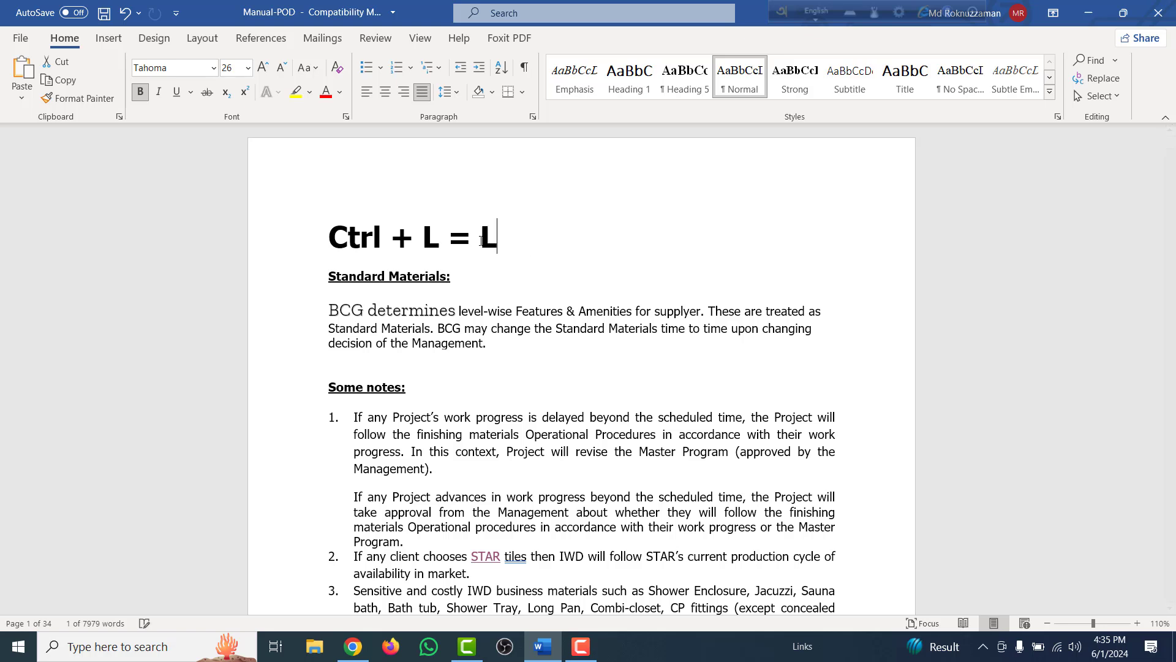
{"action": "type", "text": "eft "}
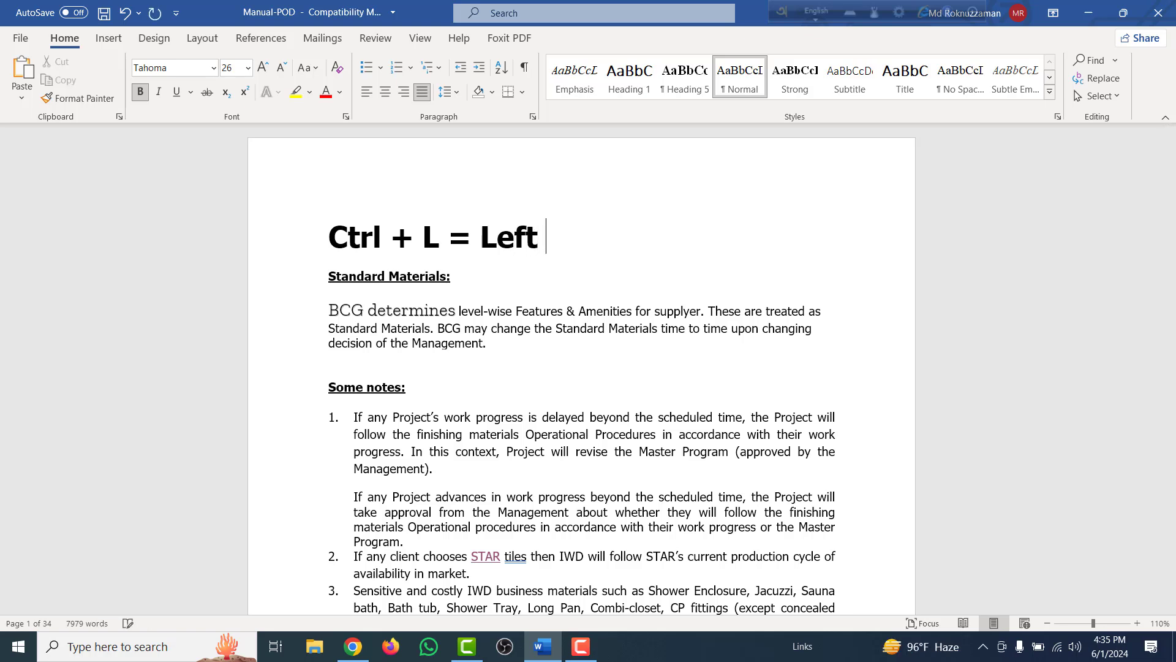
{"action": "type", "text": "ali"}
{"action": "type", "text": "gnment"}
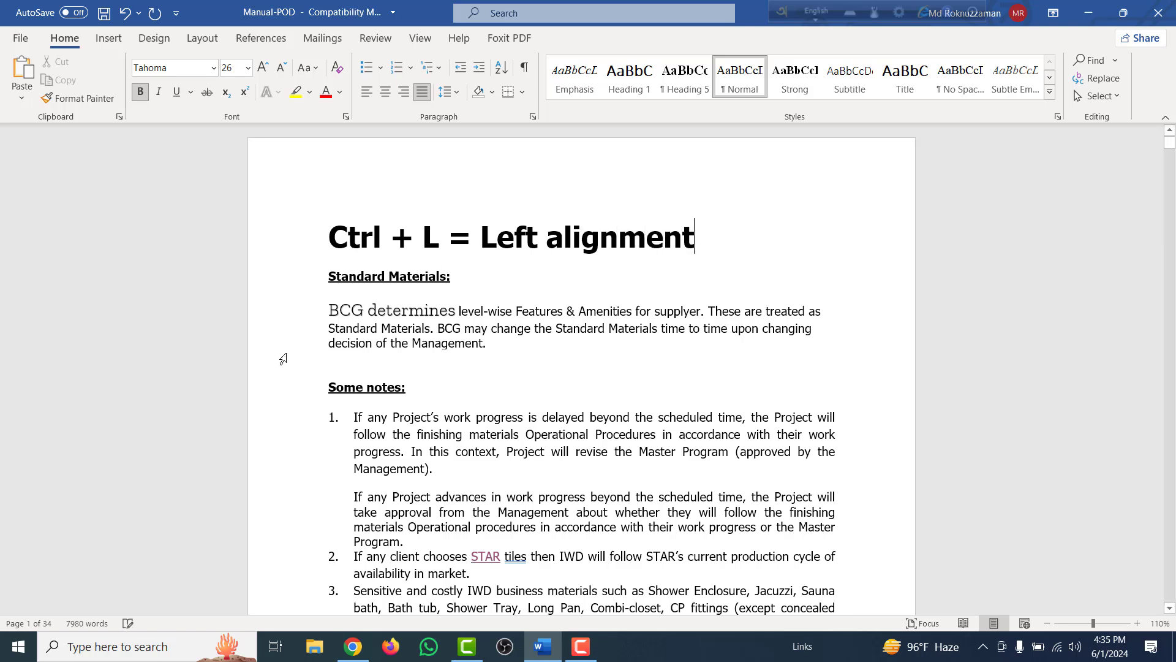
{"action": "scroll", "coordinate": [426, 387], "scroll_direction": "down", "scroll_amount": 1}
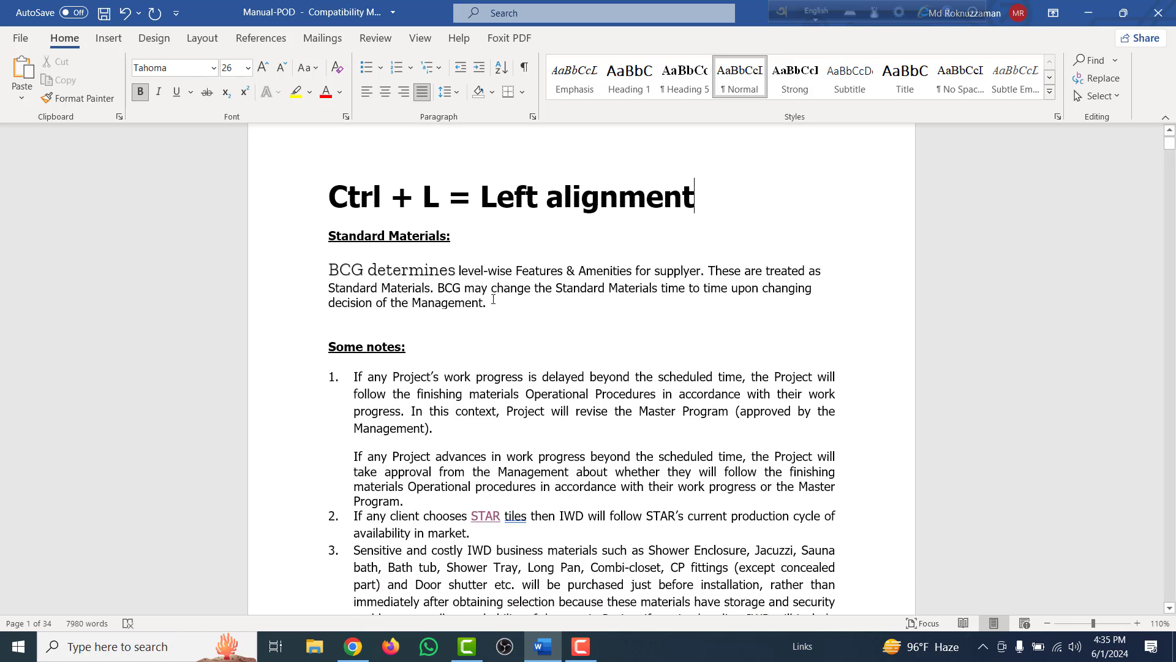
{"action": "left_click_drag", "start_coordinate": [494, 299], "coordinate": [348, 268]}
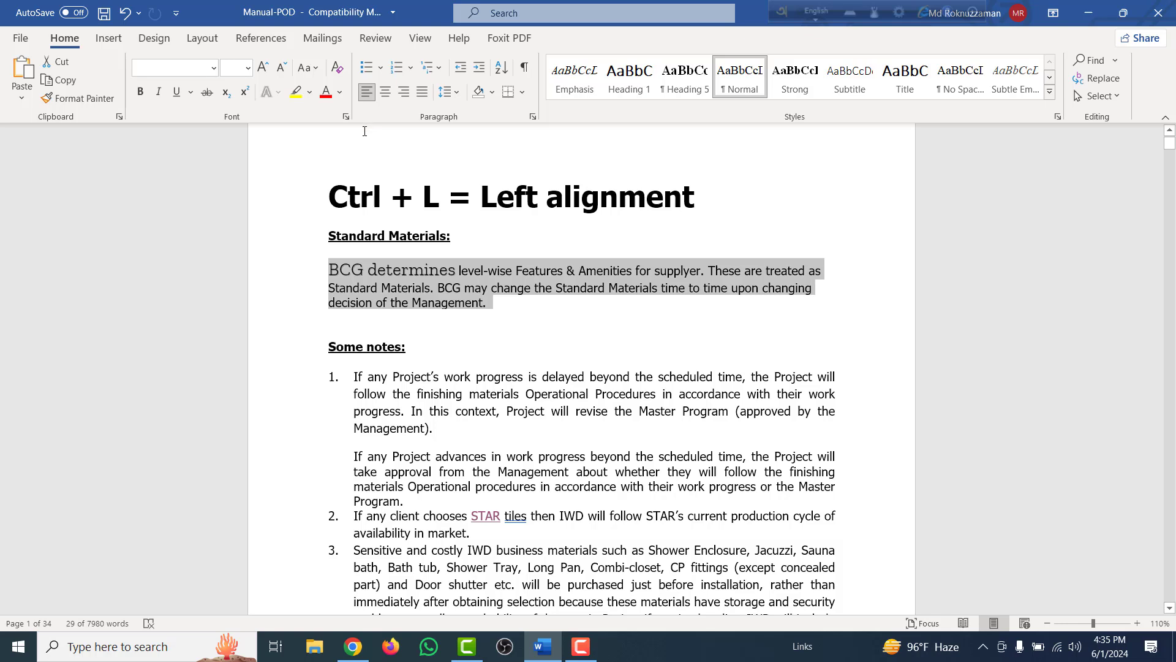
{"action": "key", "text": "ctrl+e"}
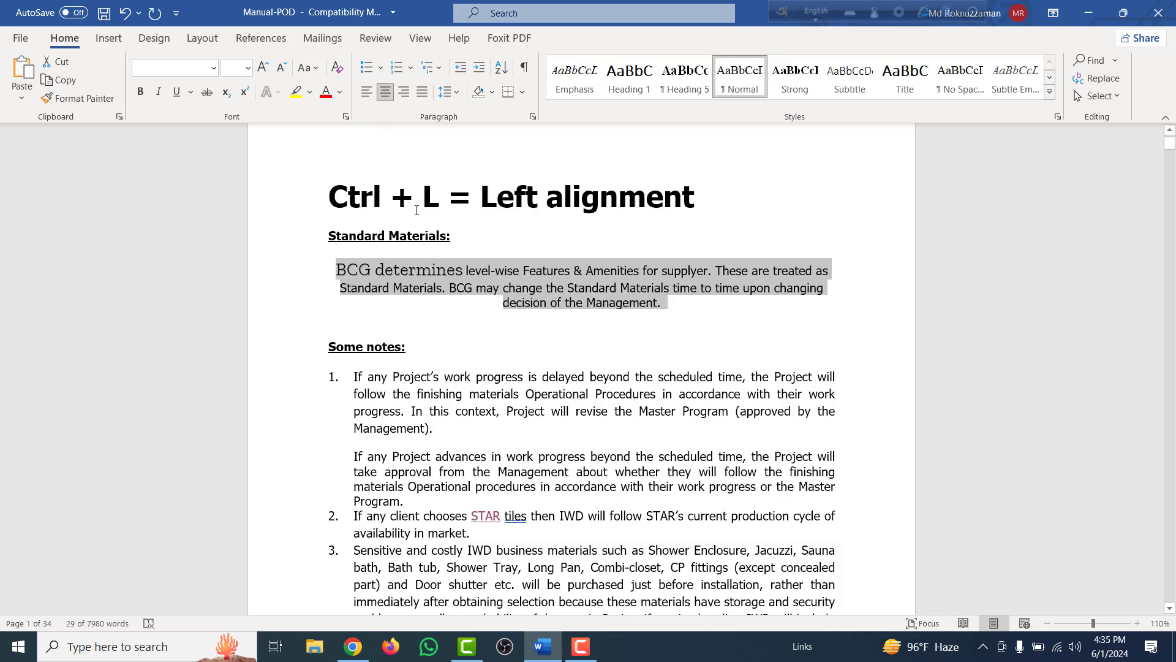
{"action": "key", "text": "ctrl+l"}
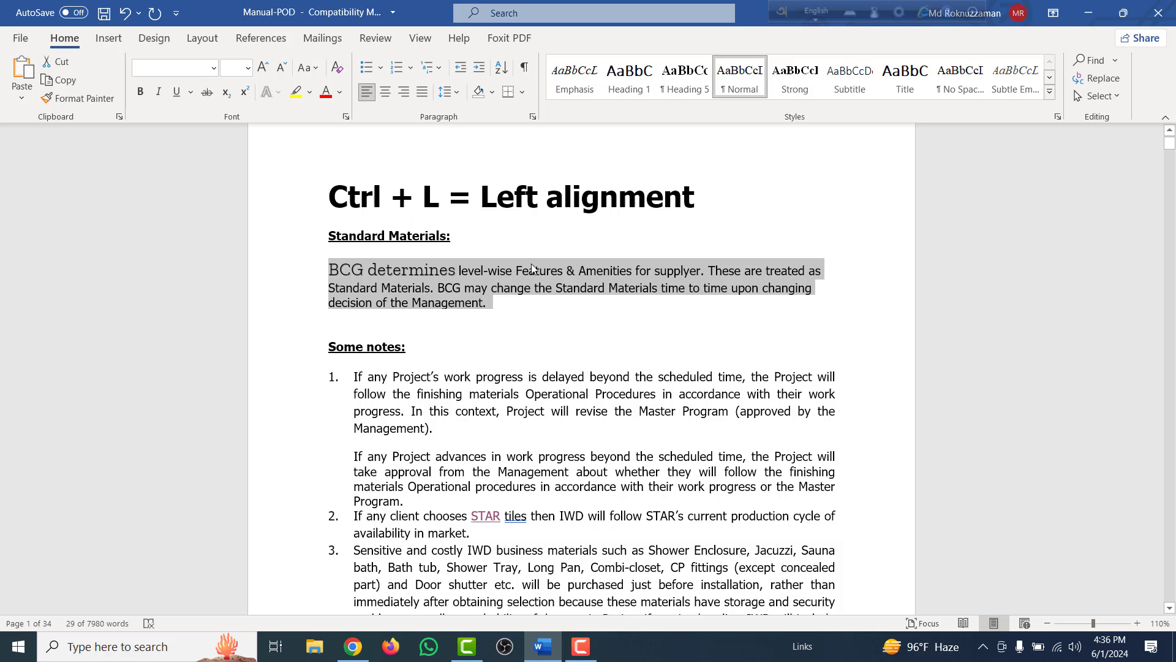
{"action": "left_click", "coordinate": [515, 301]}
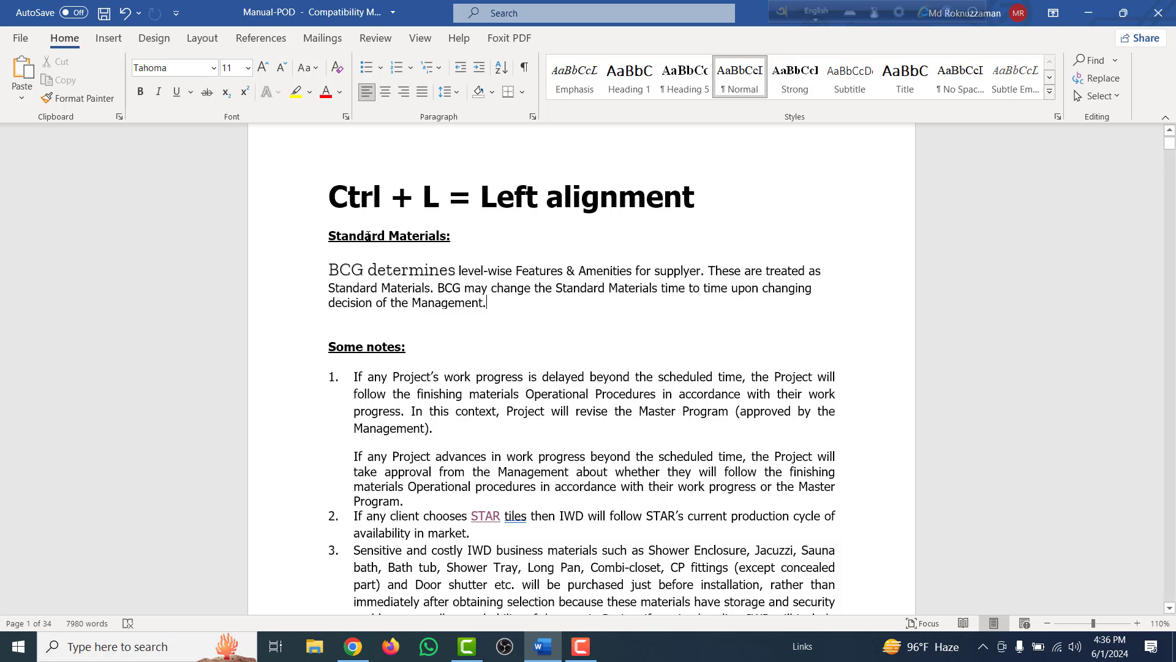
Change the heading to read 'Ctrl + M = shift right'
{"action": "double_click", "coordinate": [429, 198]}
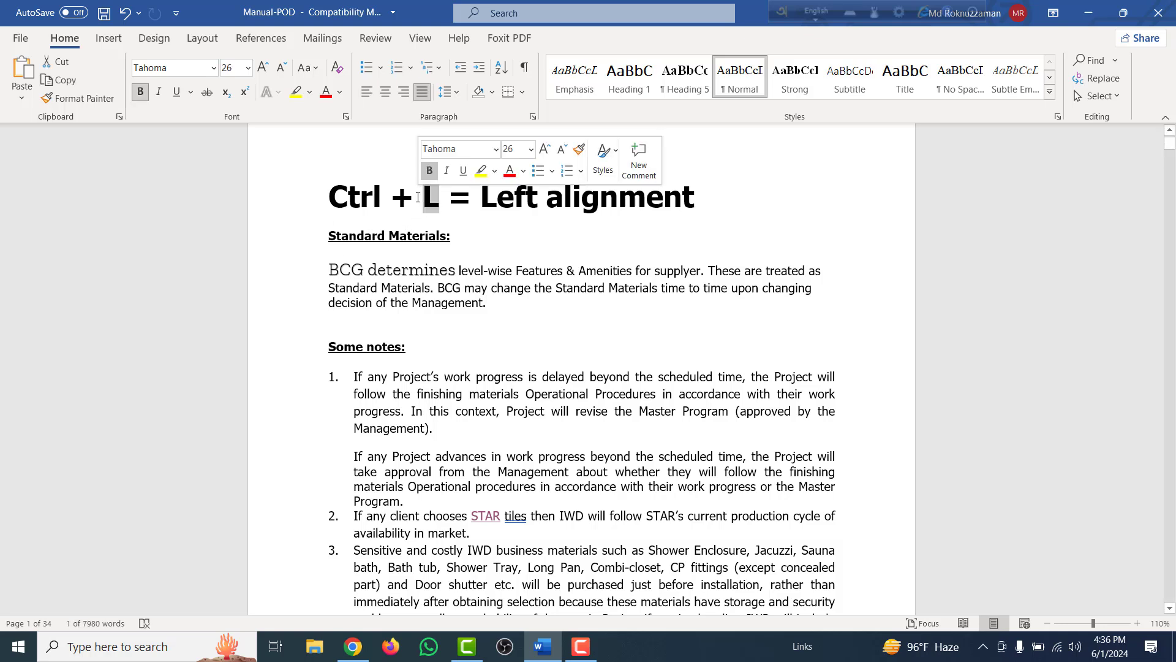
{"action": "type", "text": "M"}
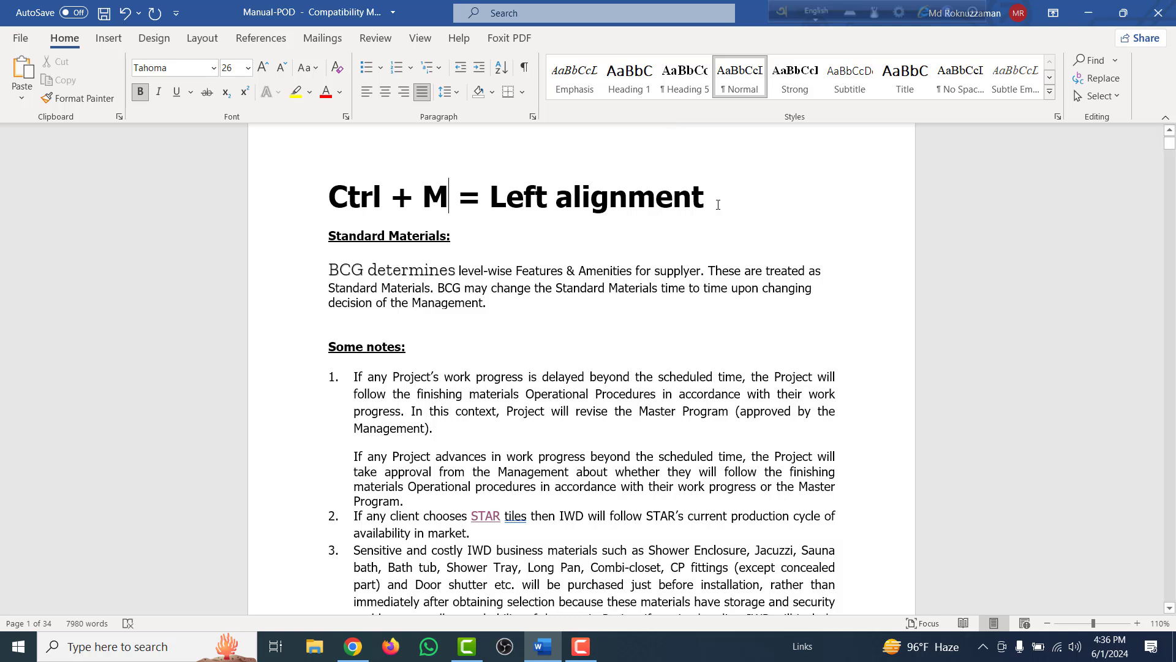
{"action": "left_click_drag", "start_coordinate": [717, 198], "coordinate": [504, 197]}
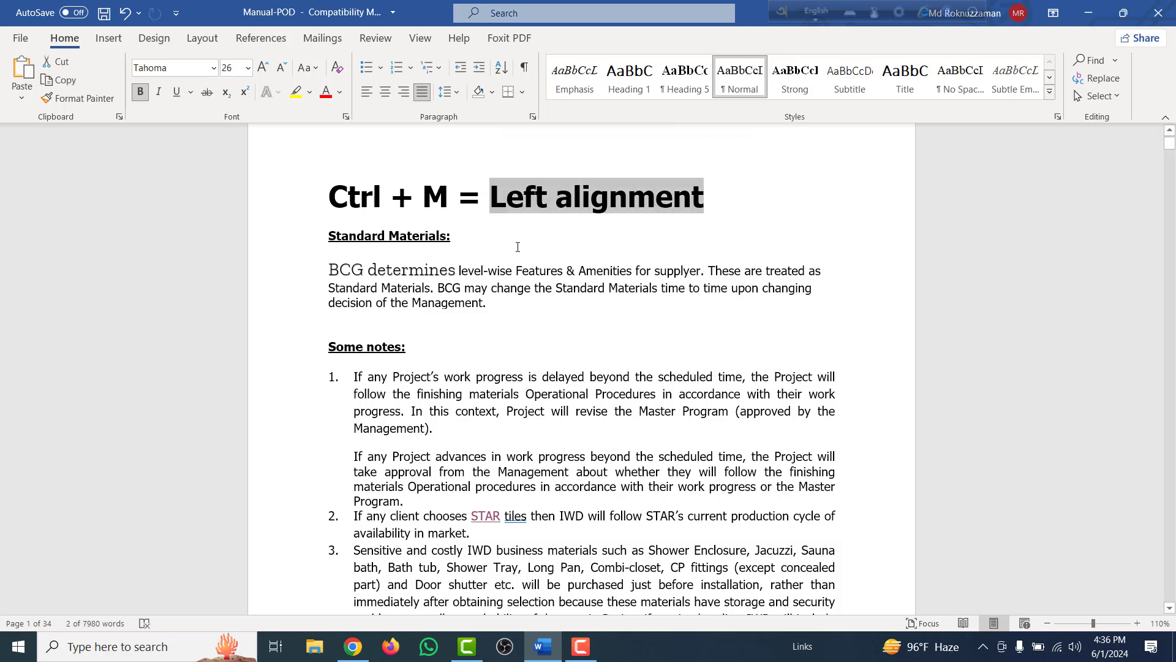
{"action": "type", "text": "shi"}
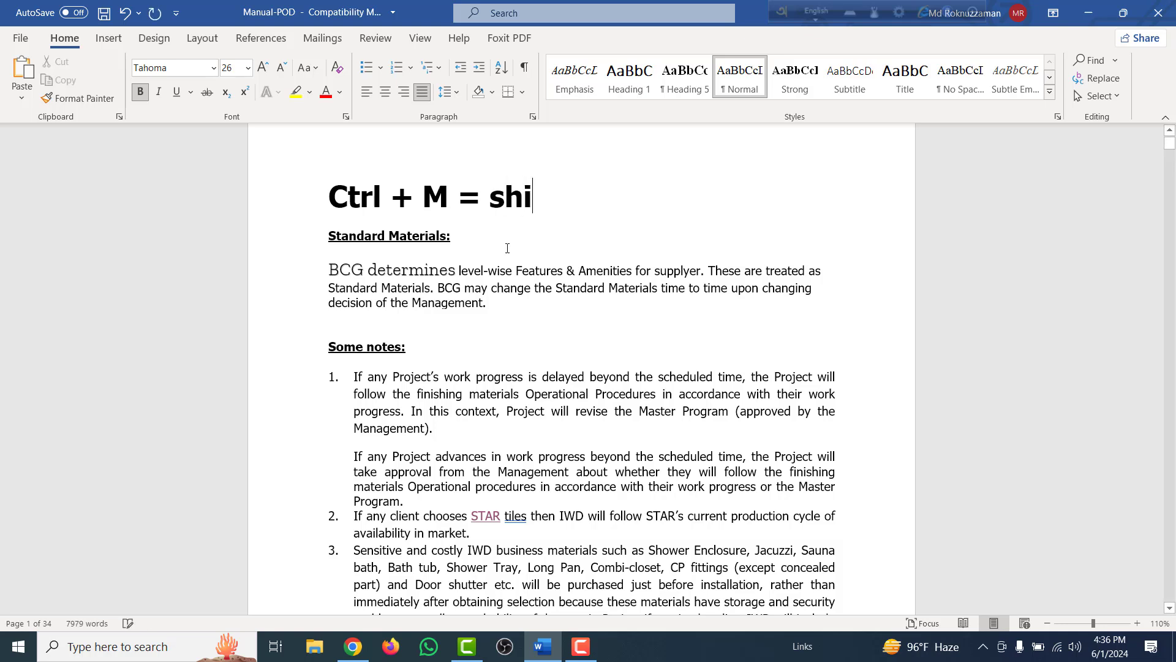
{"action": "type", "text": "ft r"}
{"action": "type", "text": "ight"}
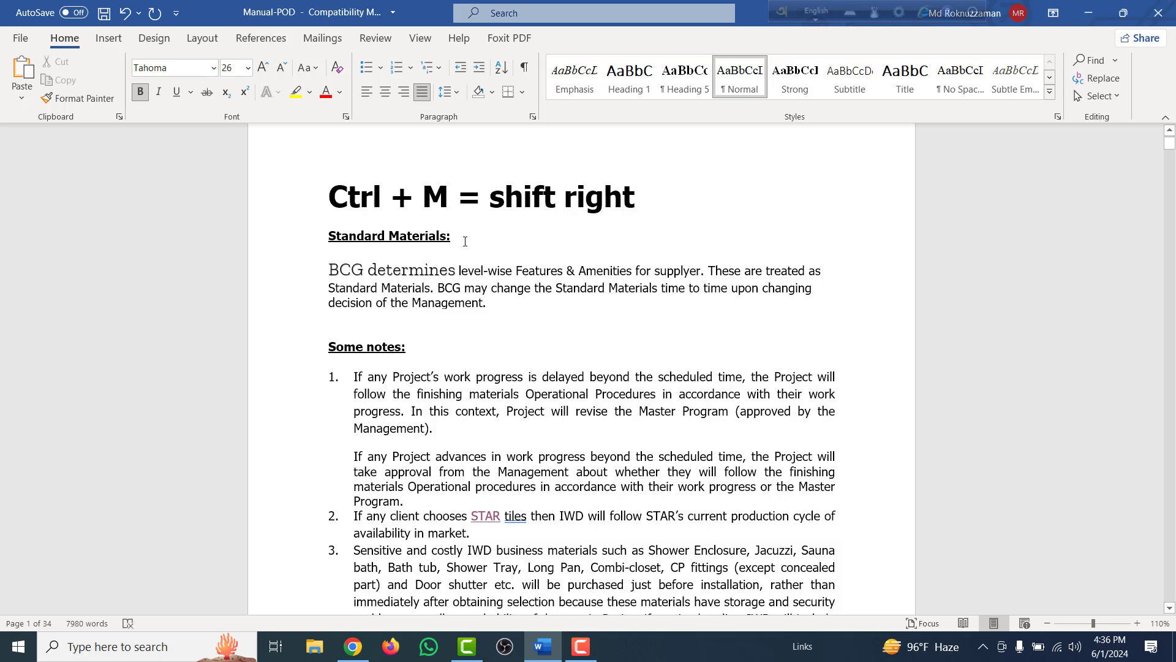
Indent the BCG determines paragraph three steps right with Ctrl+M and justify it
{"action": "left_click_drag", "start_coordinate": [495, 305], "coordinate": [329, 268]}
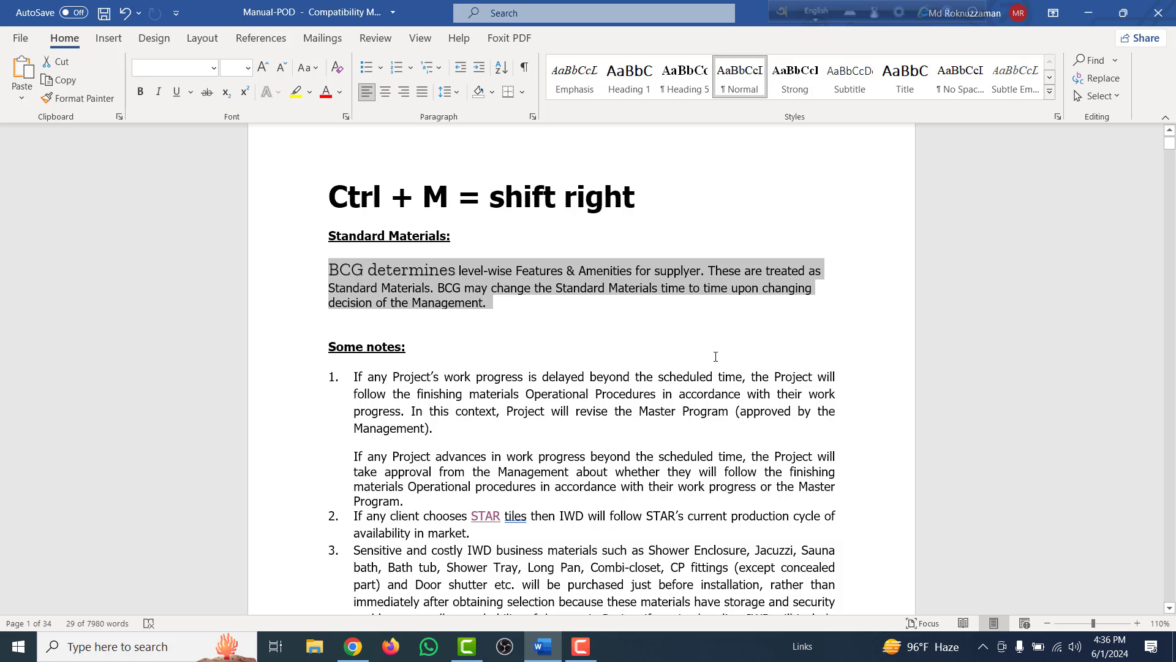
{"action": "key", "text": "ctrl+m"}
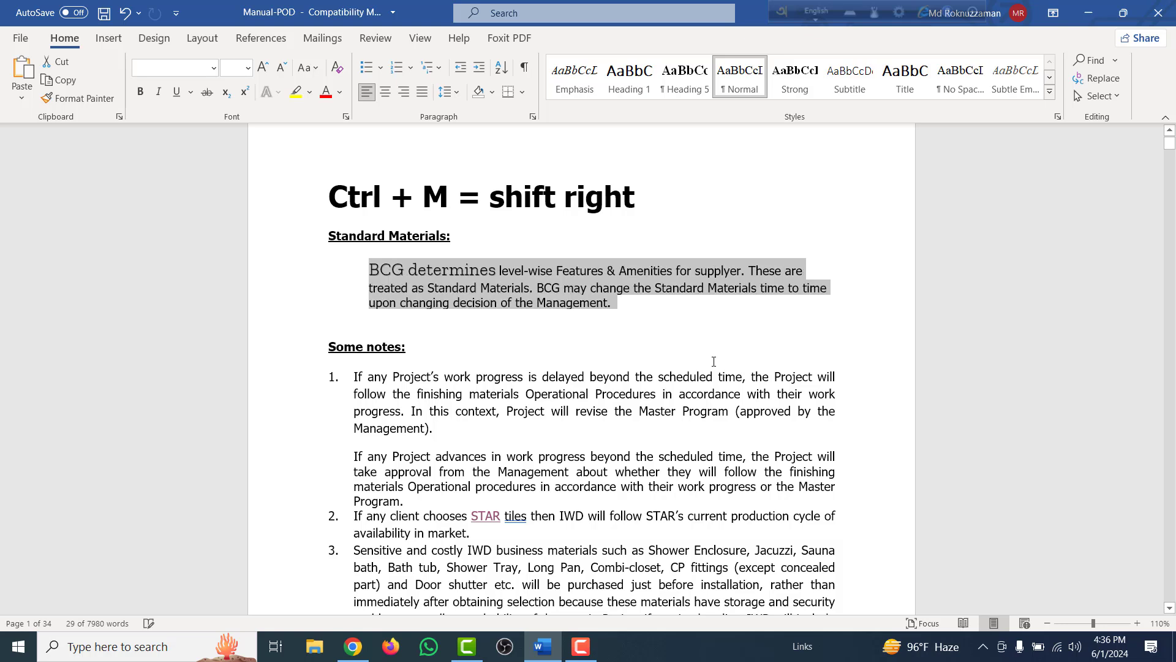
{"action": "key", "text": "ctrl+m"}
{"action": "key", "text": "ctrl+m"}
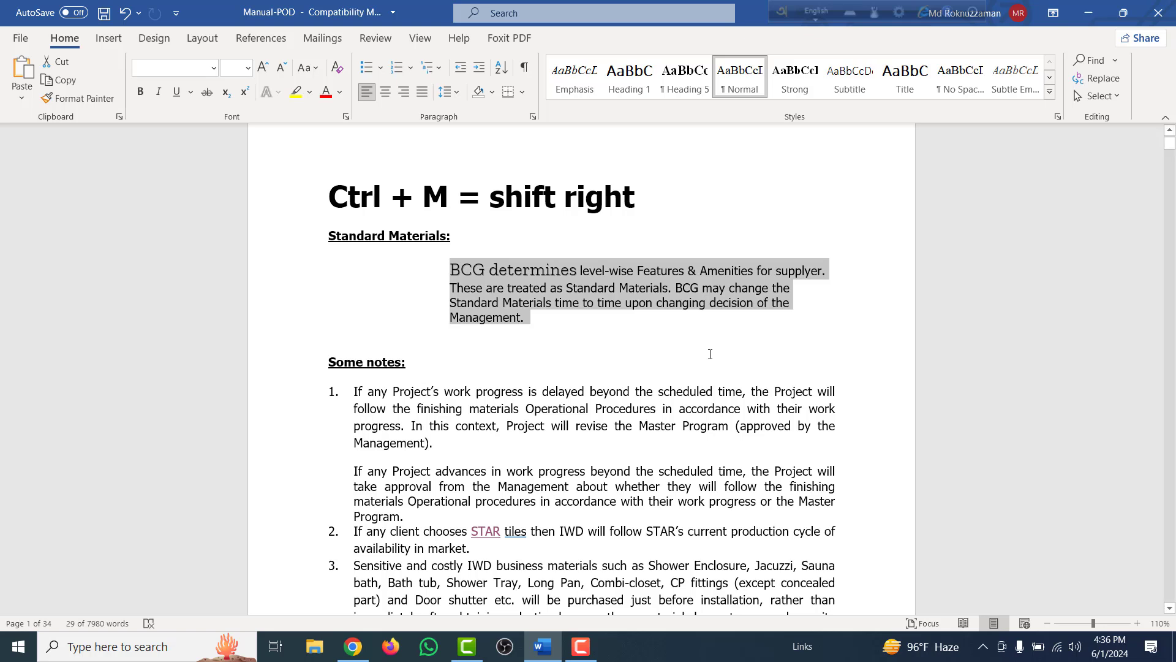
{"action": "key", "text": "ctrl+j"}
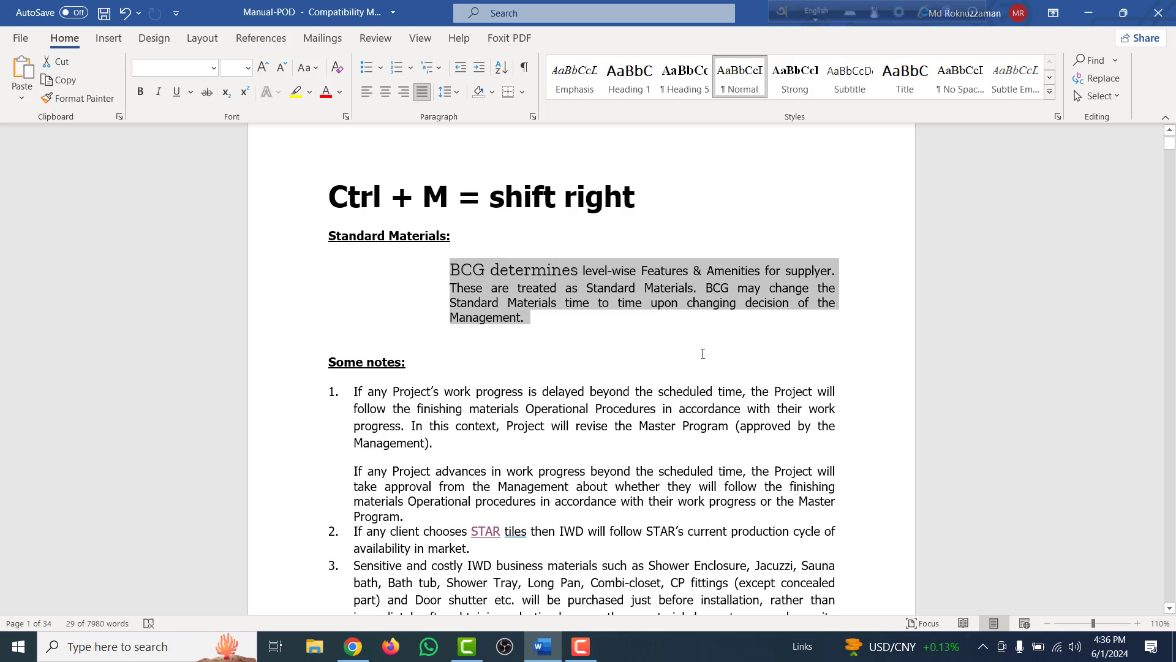
{"action": "key", "text": "ctrl+m"}
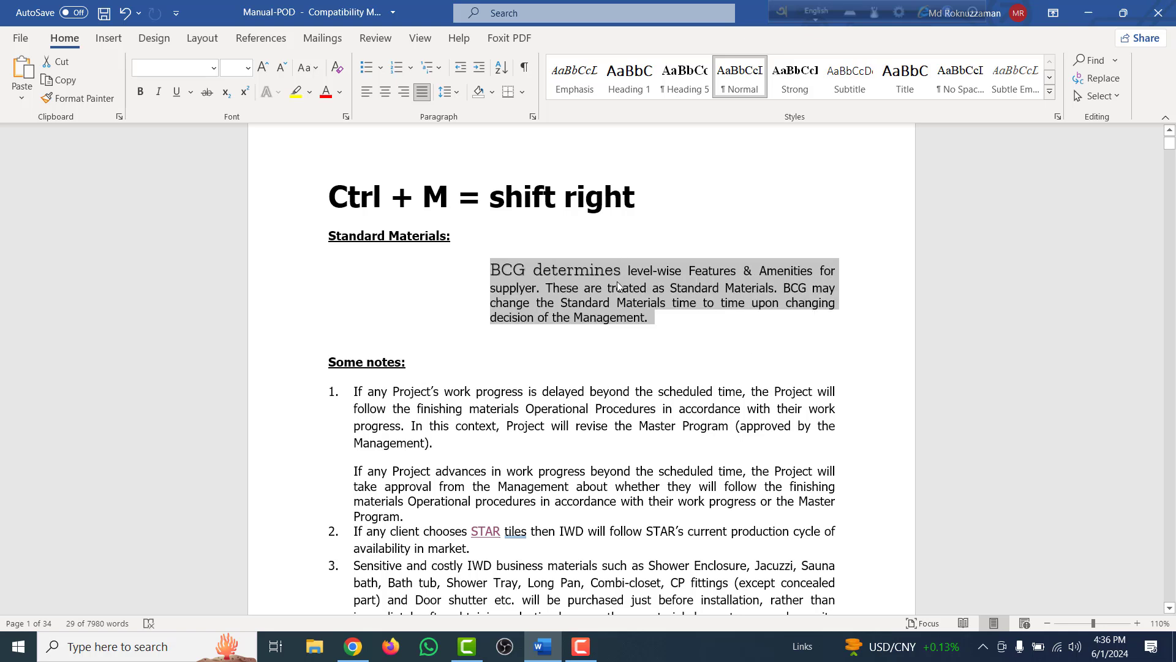
{"action": "left_click", "coordinate": [617, 337]}
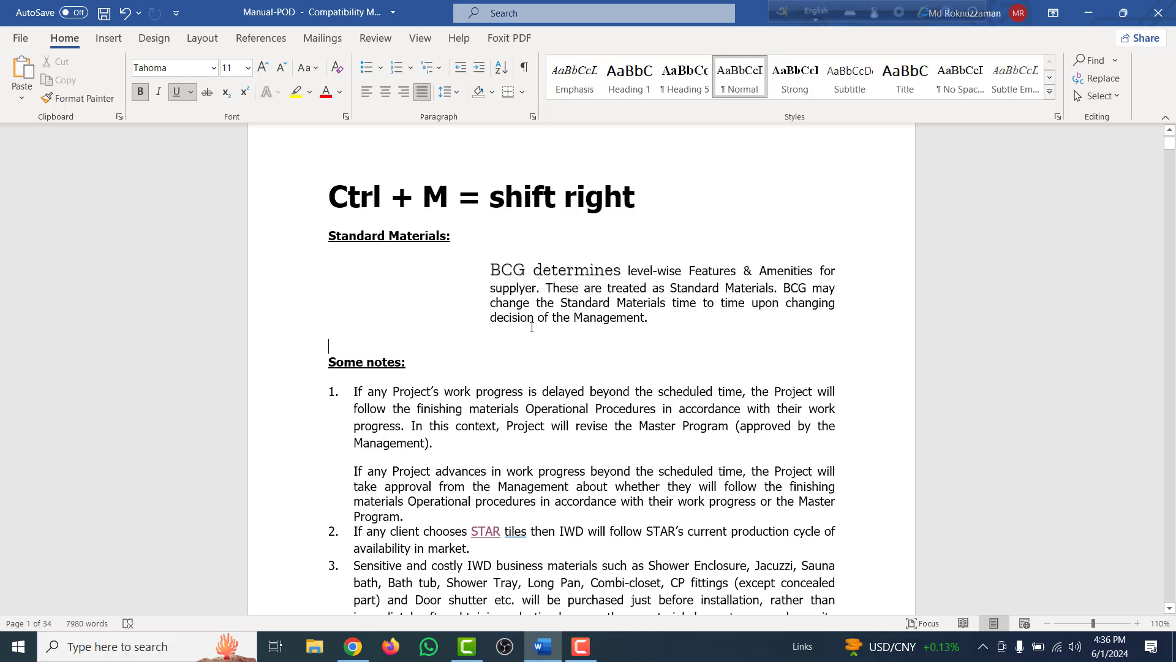
Change the heading to read 'Ctrl + N = New Page'
{"action": "left_click_drag", "start_coordinate": [446, 195], "coordinate": [425, 188]}
{"action": "type", "text": "N"}
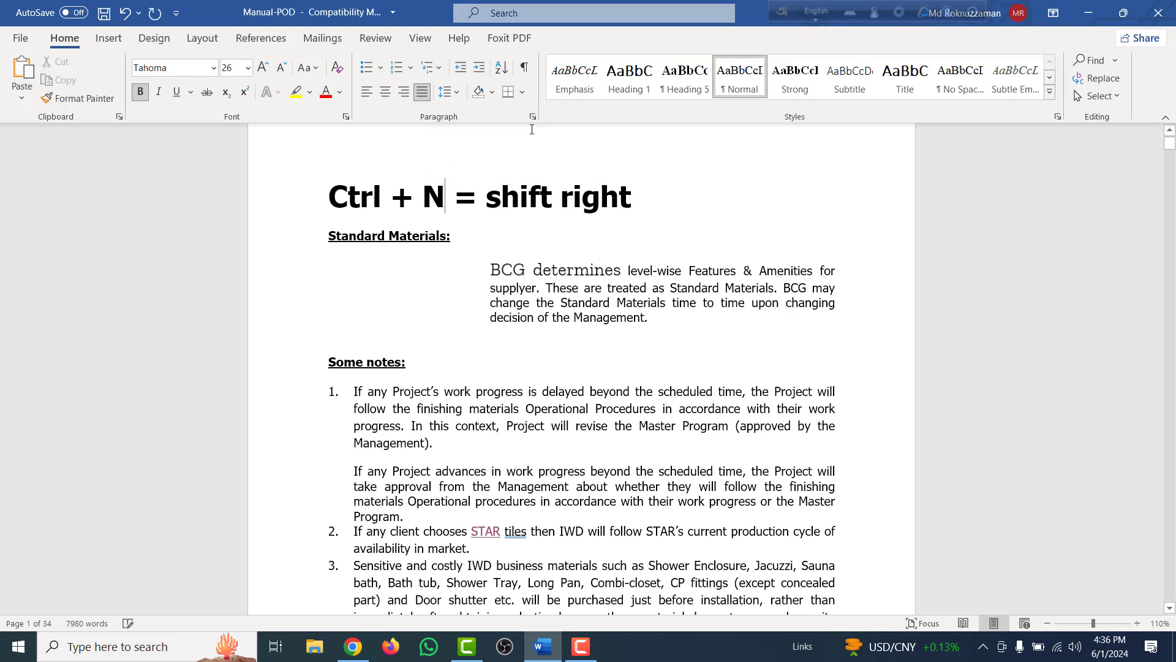
{"action": "left_click_drag", "start_coordinate": [632, 199], "coordinate": [495, 196]}
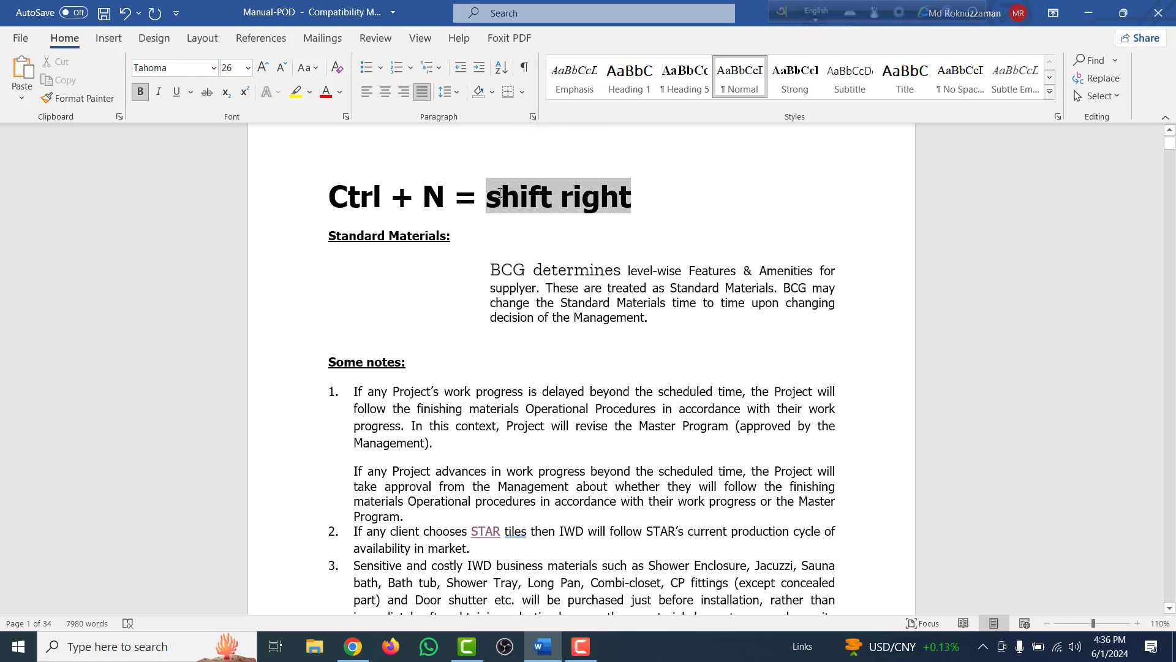
{"action": "type", "text": "B"}
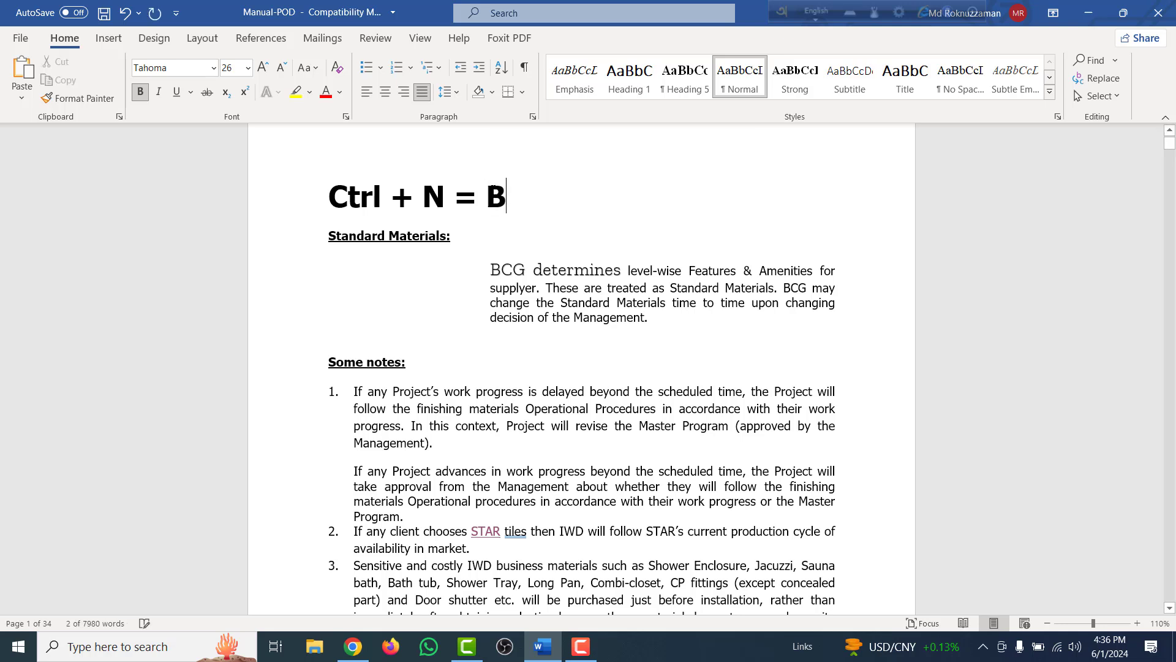
{"action": "key", "text": "BackSpace"}
{"action": "type", "text": "New "}
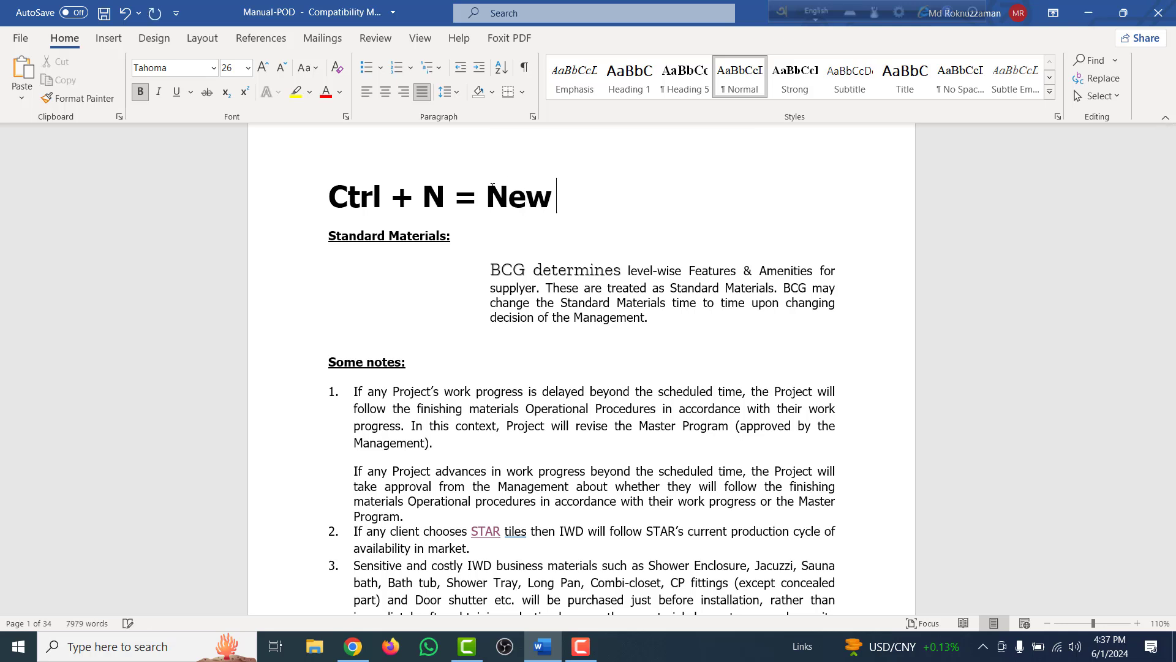
{"action": "type", "text": "Page"}
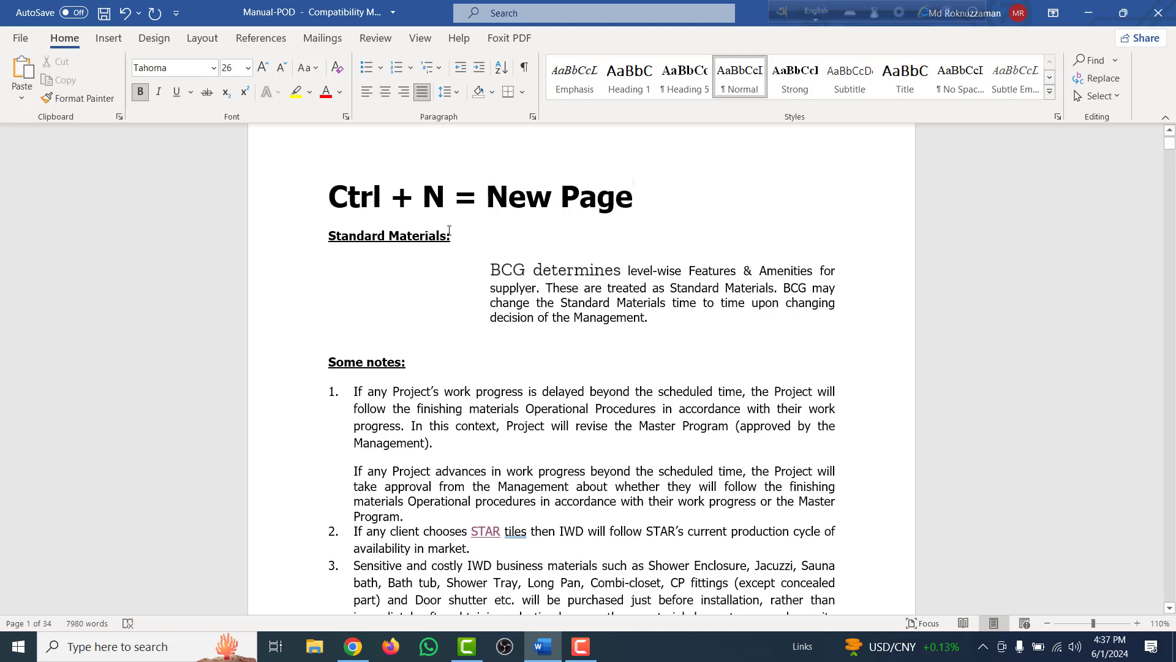
Create a new blank document, type sample text, and close it without saving
{"action": "key", "text": "ctrl+n"}
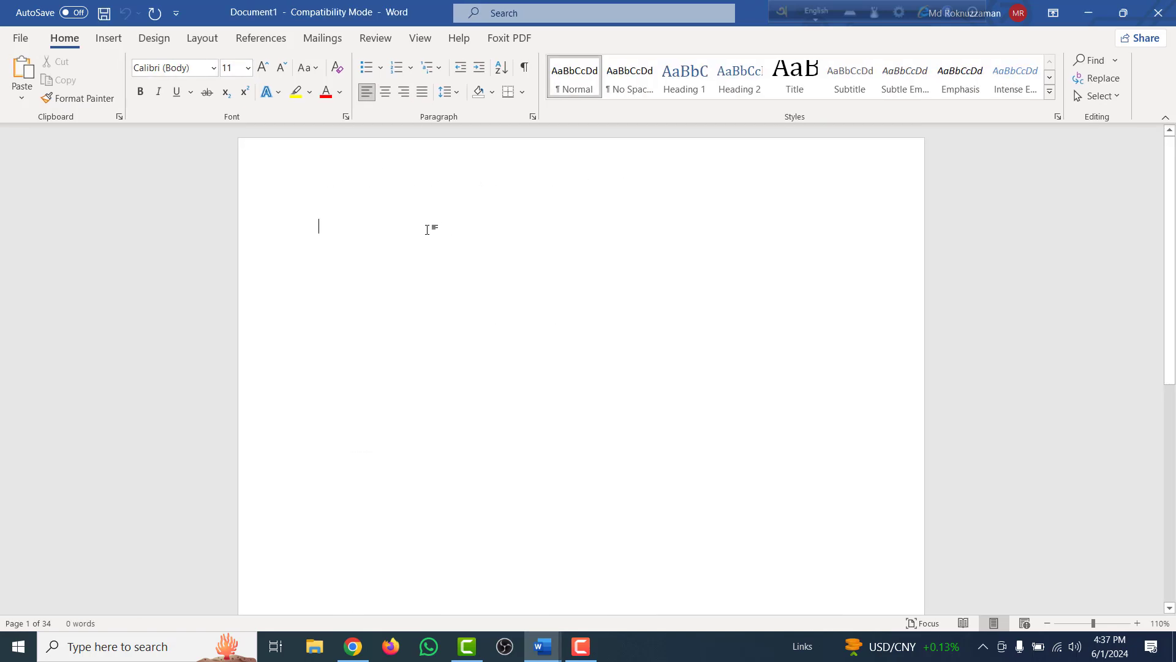
{"action": "scroll", "coordinate": [507, 300], "scroll_direction": "down", "scroll_amount": 3}
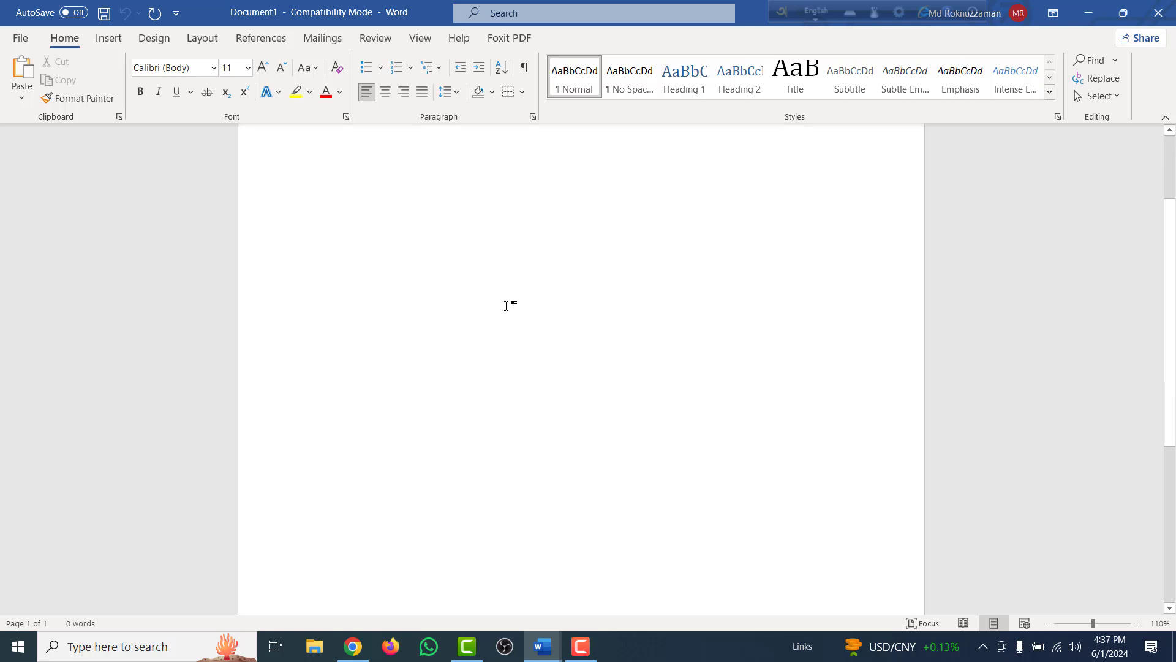
{"action": "scroll", "coordinate": [506, 306], "scroll_direction": "up", "scroll_amount": 3}
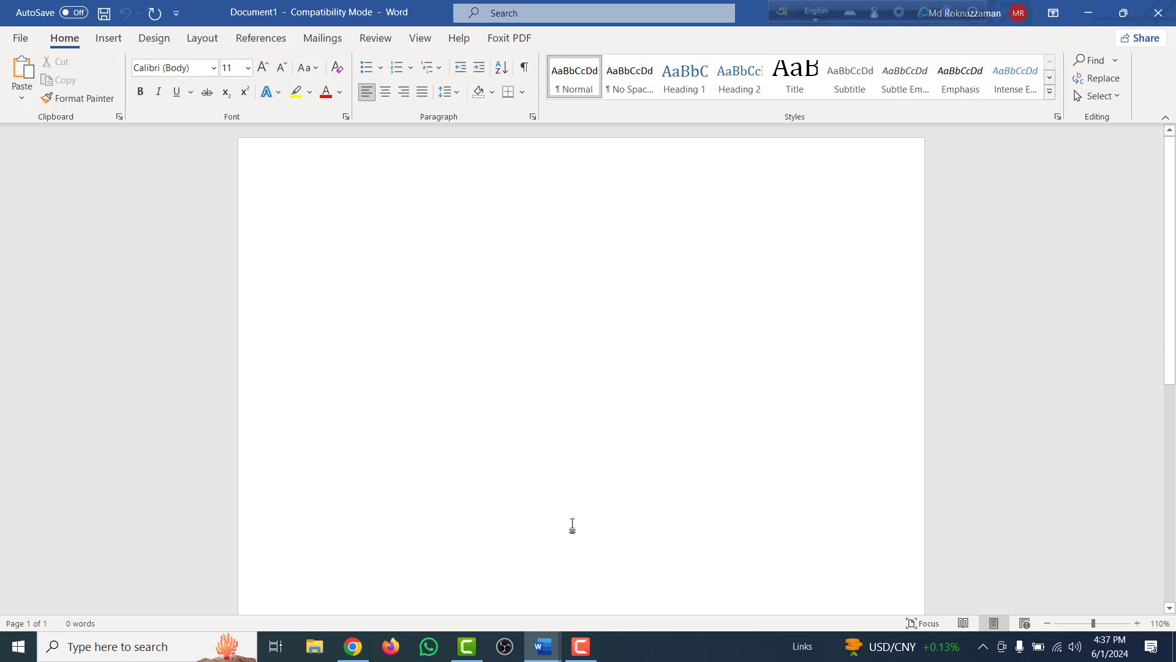
{"action": "type", "text": "sfyjvfiad"}
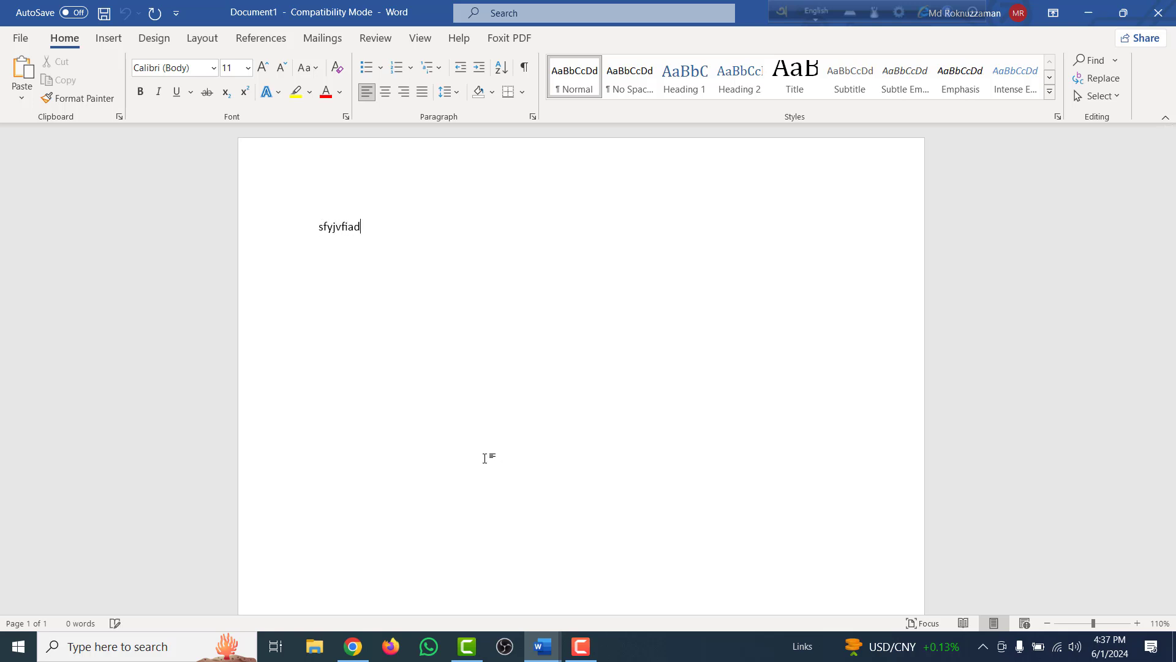
{"action": "type", "text": "inf  nui uwef"}
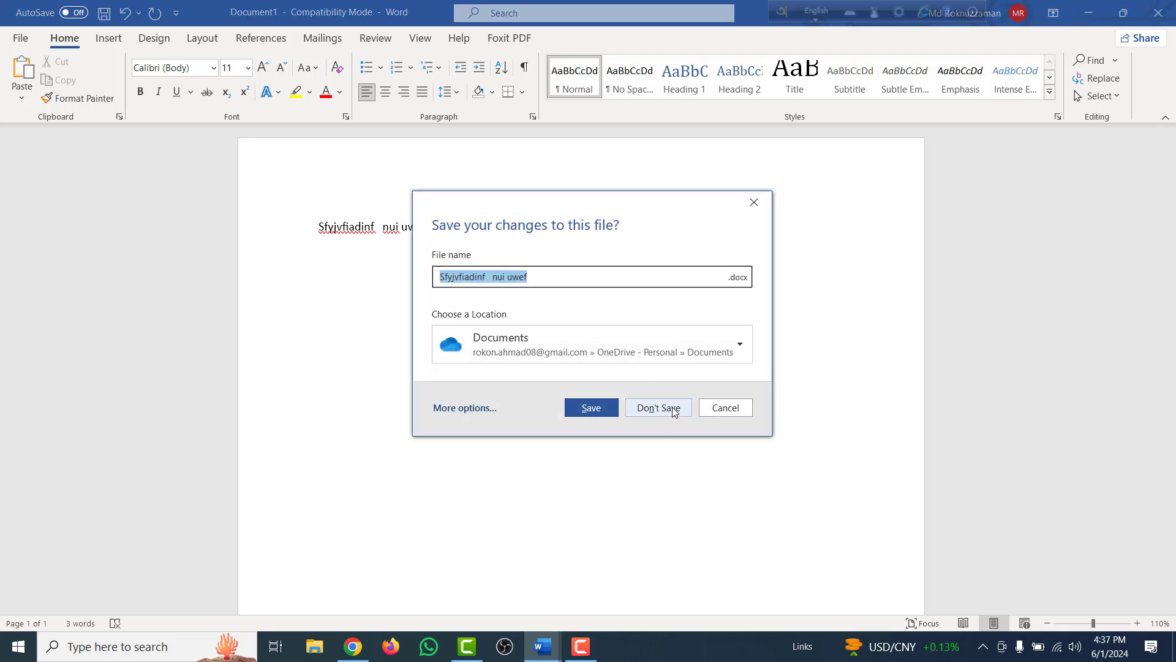
{"action": "left_click", "coordinate": [671, 407]}
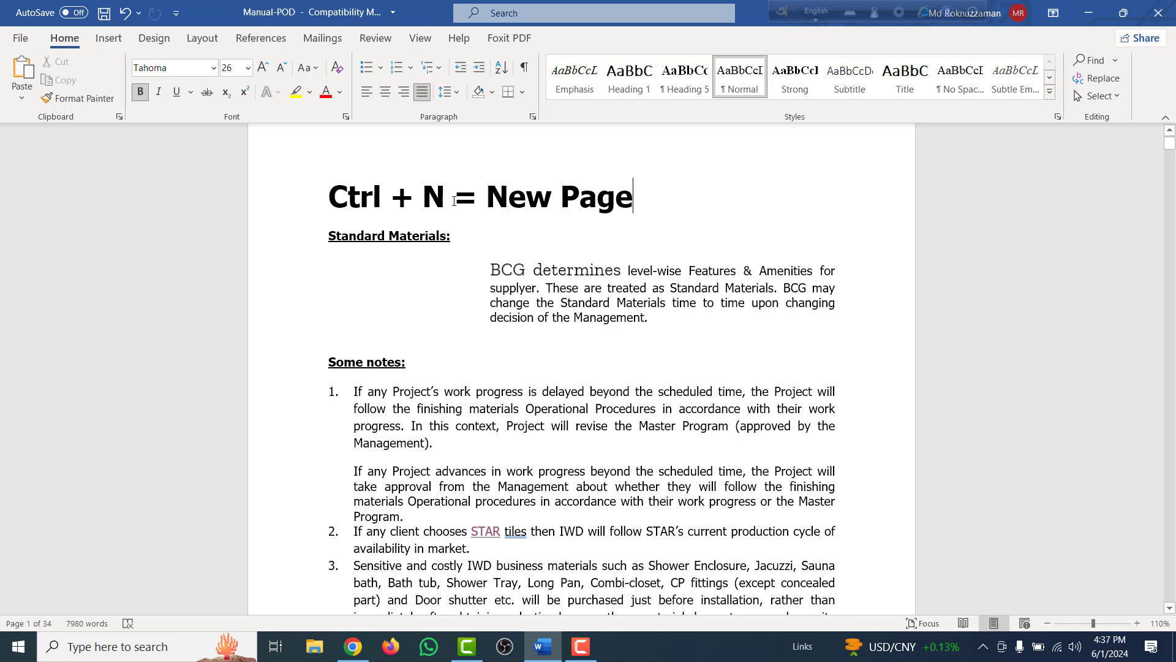
Change the heading to read 'Ctrl + O = file open'
{"action": "left_click_drag", "start_coordinate": [446, 199], "coordinate": [432, 195]}
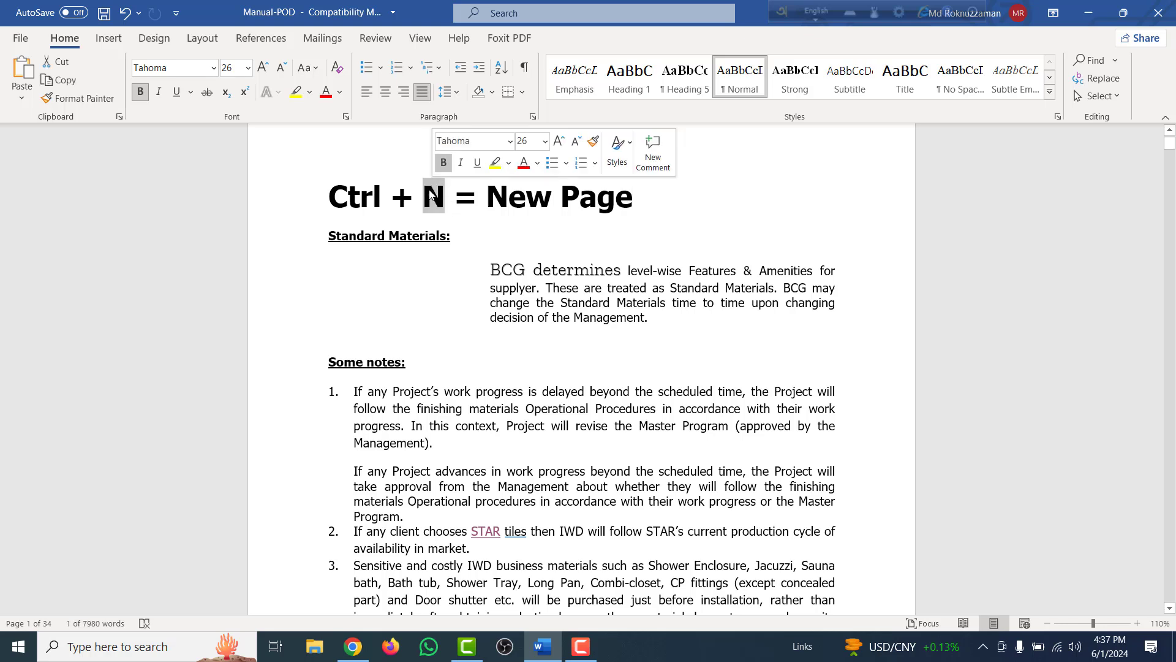
{"action": "type", "text": "O"}
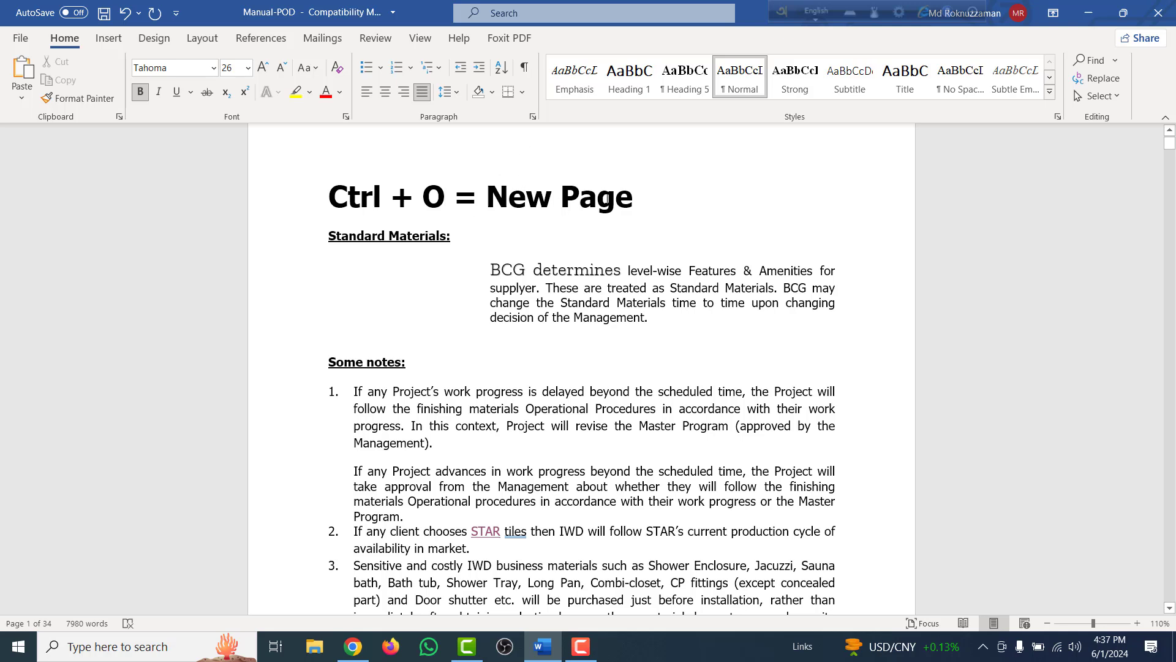
{"action": "left_click_drag", "start_coordinate": [647, 209], "coordinate": [507, 195]}
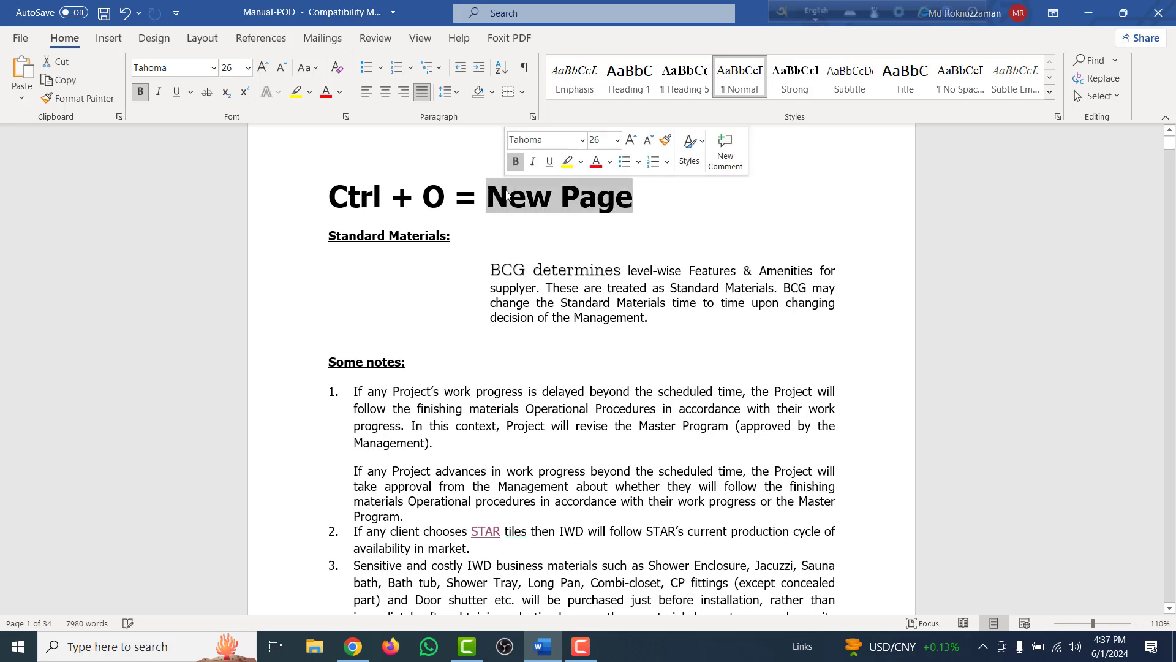
{"action": "type", "text": "file "}
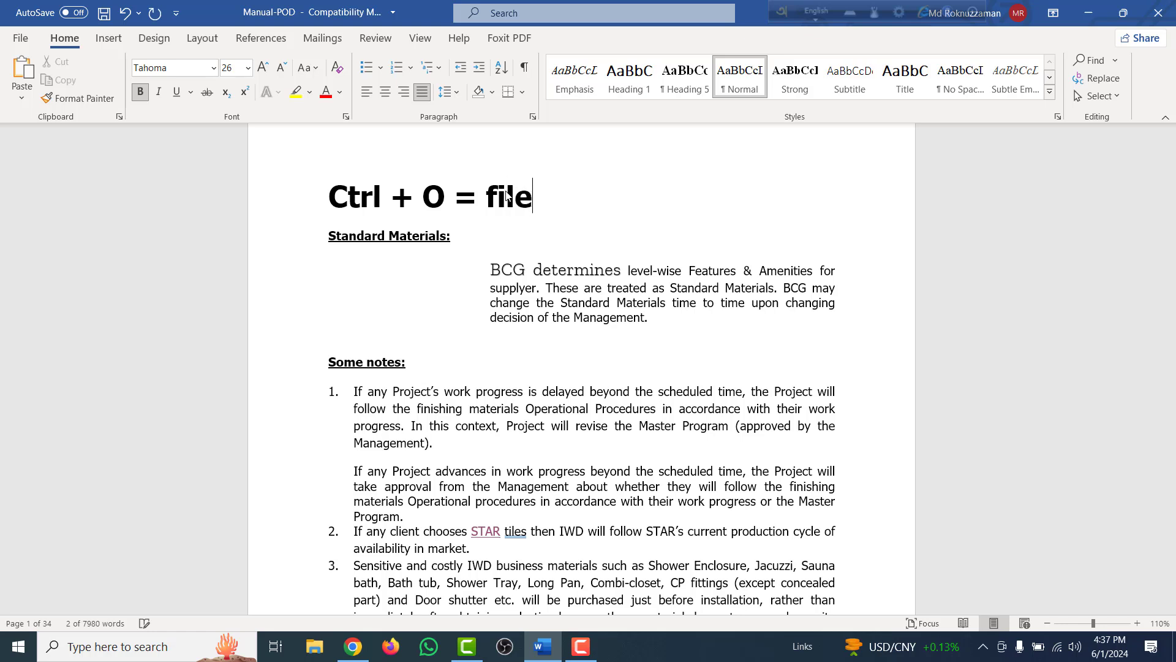
{"action": "type", "text": "open"}
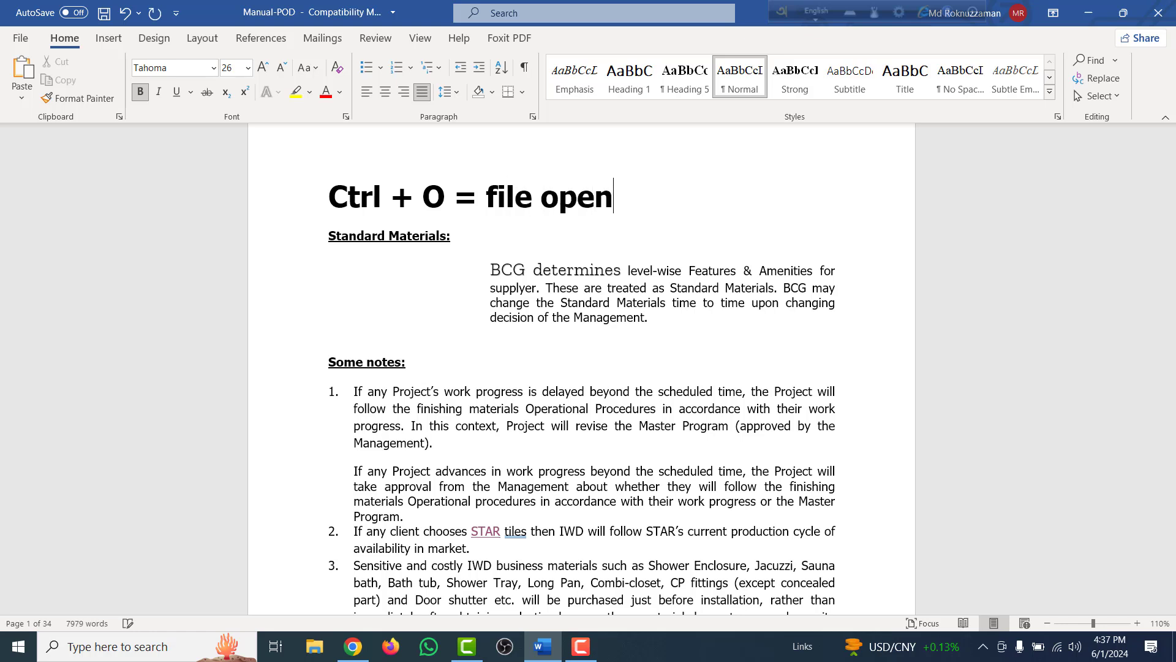
Browse the recent documents on the Open screen with Ctrl+O, then return to the manual
{"action": "left_click", "coordinate": [485, 323]}
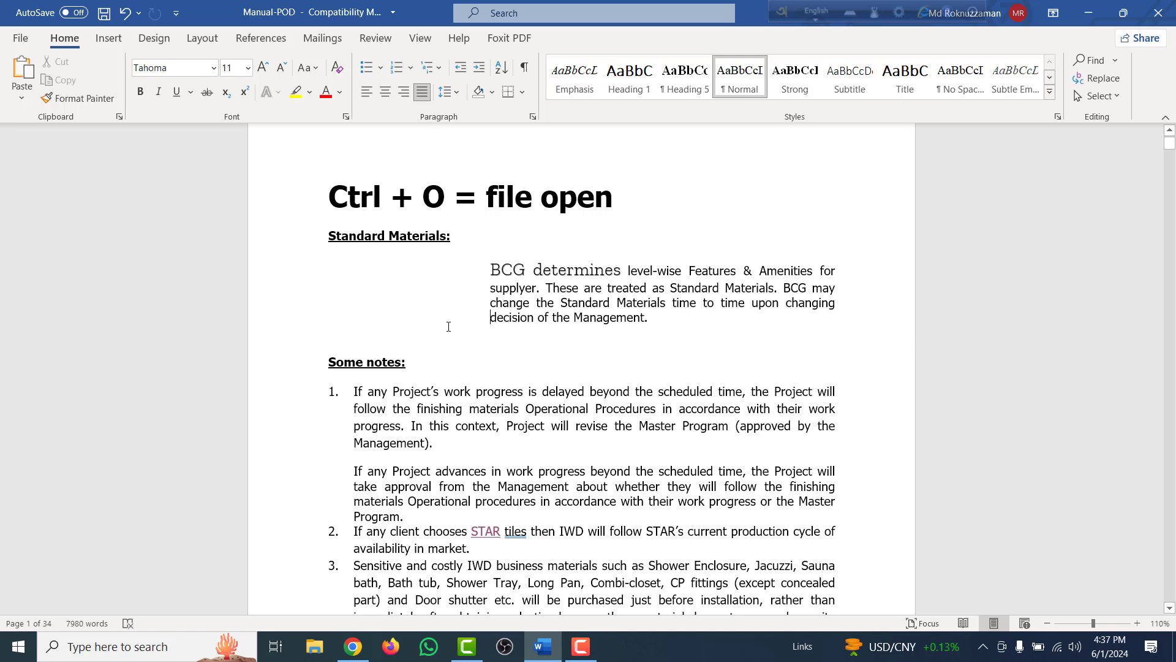
{"action": "key", "text": "ctrl+o"}
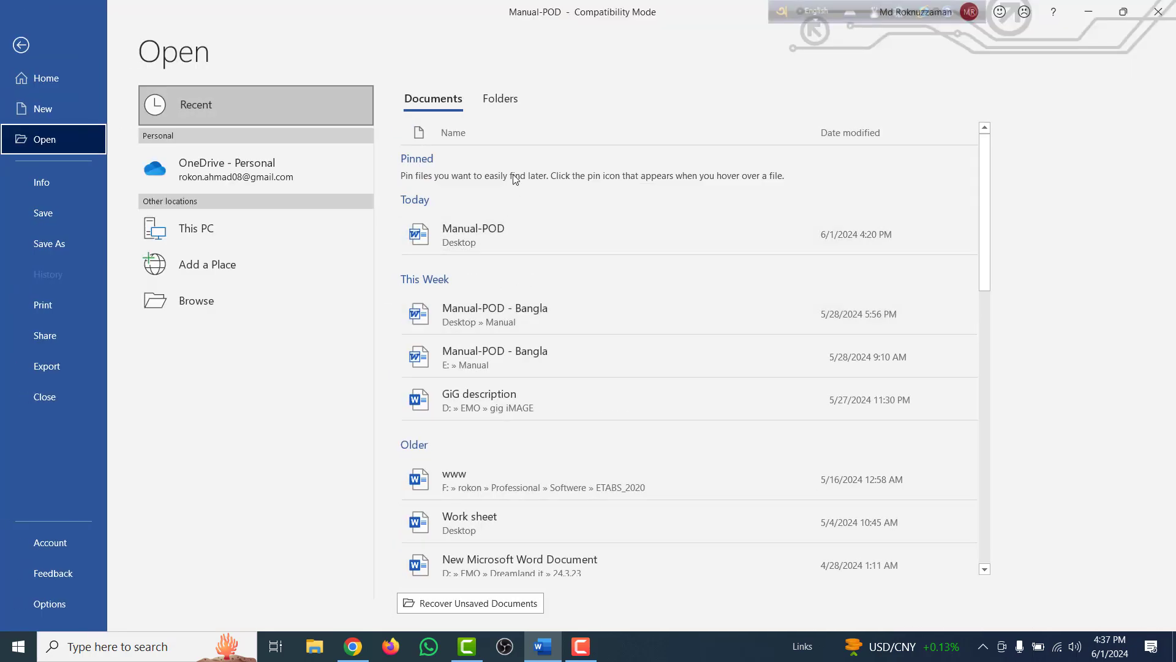
{"action": "scroll", "coordinate": [447, 520], "scroll_direction": "down", "scroll_amount": 3}
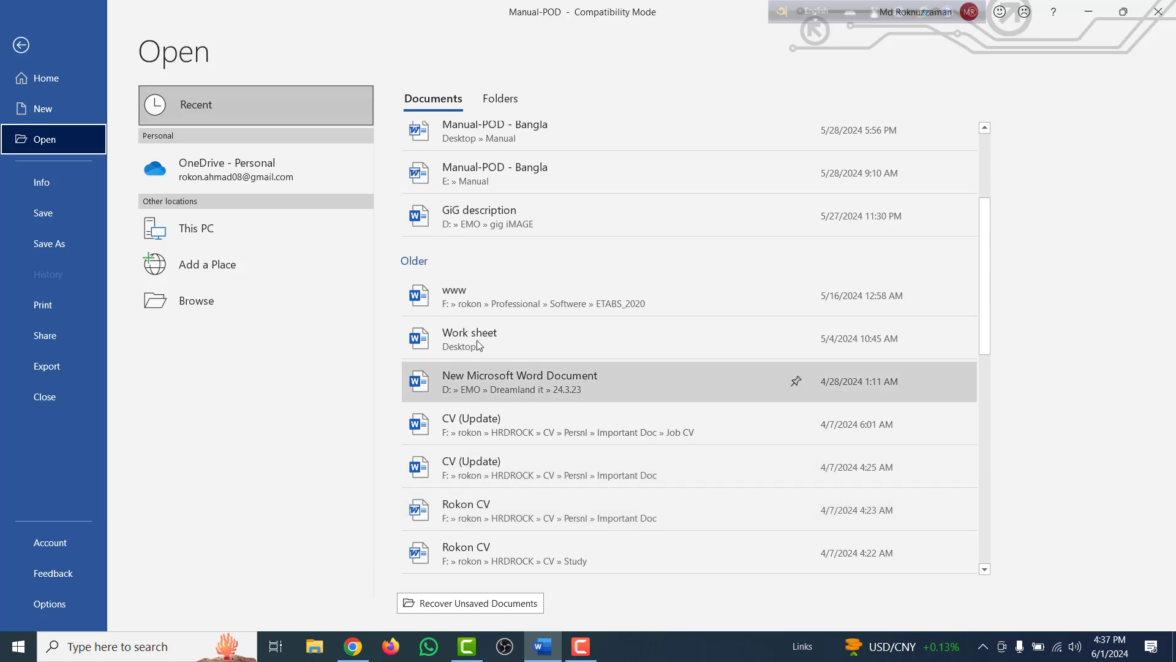
{"action": "scroll", "coordinate": [484, 245], "scroll_direction": "down", "scroll_amount": 3}
{"action": "scroll", "coordinate": [515, 282], "scroll_direction": "down", "scroll_amount": 2}
{"action": "scroll", "coordinate": [514, 361], "scroll_direction": "down", "scroll_amount": 2}
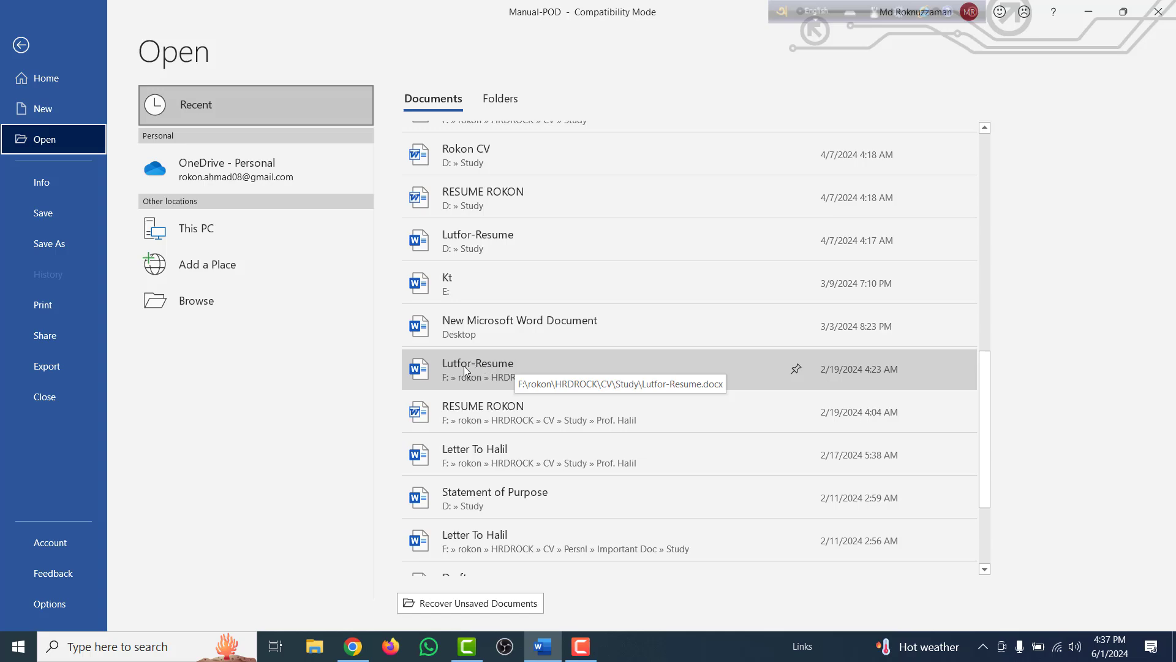
{"action": "left_click", "coordinate": [35, 54]}
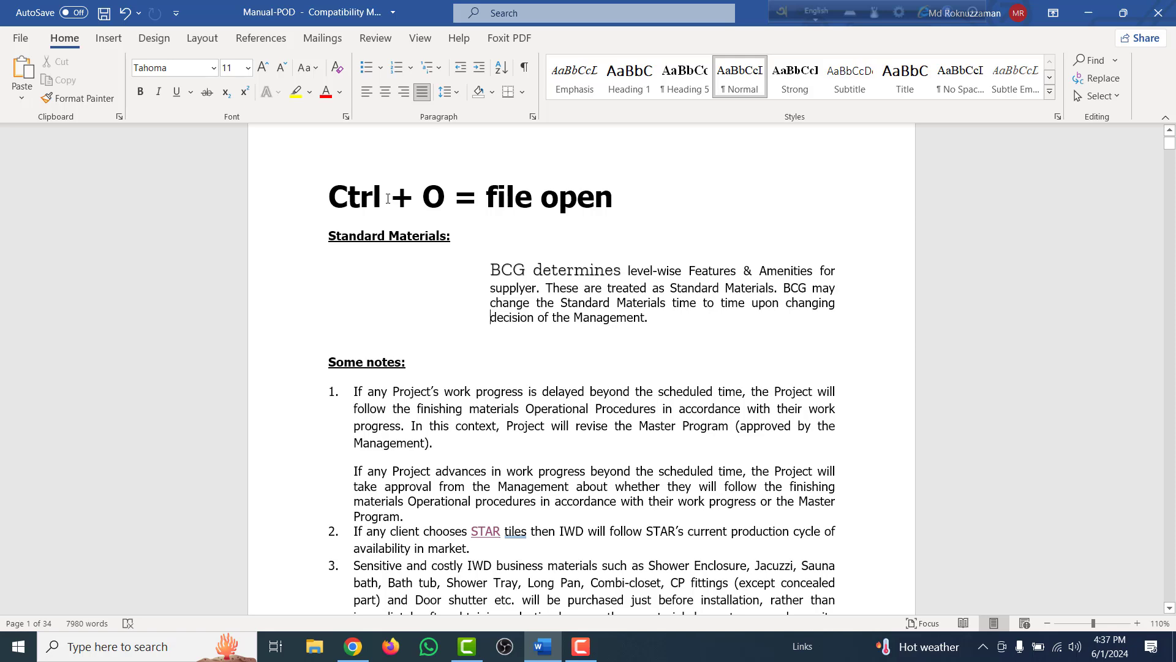
Replace the heading's O with P and its 'file open' description with 'Print'
{"action": "scroll", "coordinate": [452, 219], "scroll_direction": "up", "scroll_amount": 1}
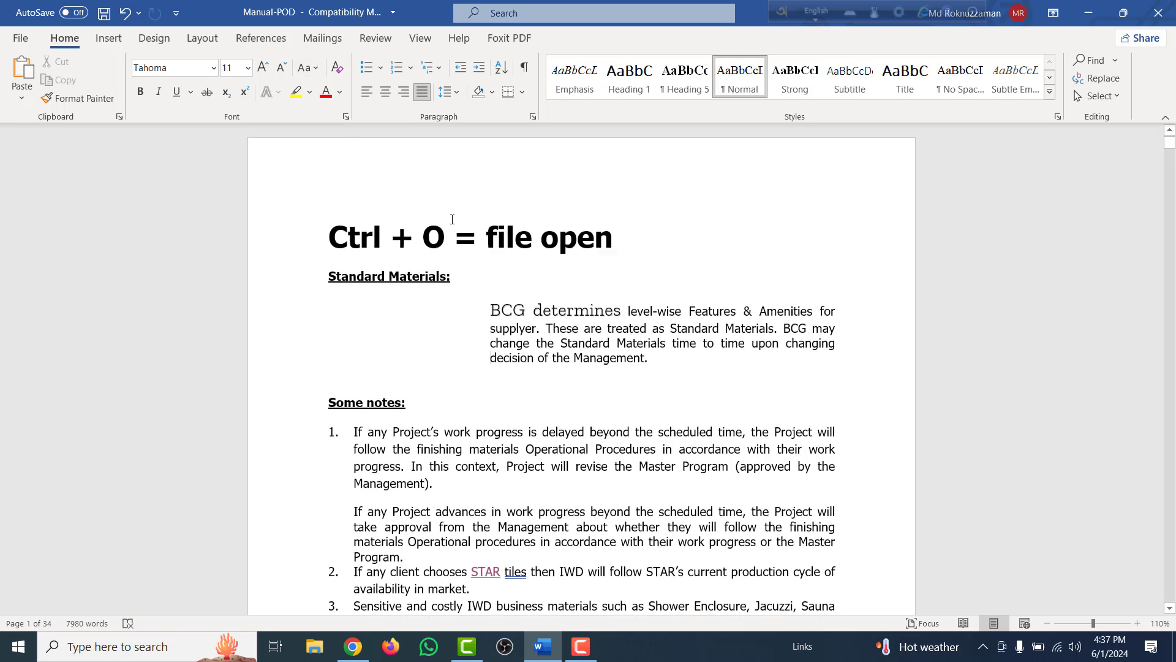
{"action": "double_click", "coordinate": [438, 227]}
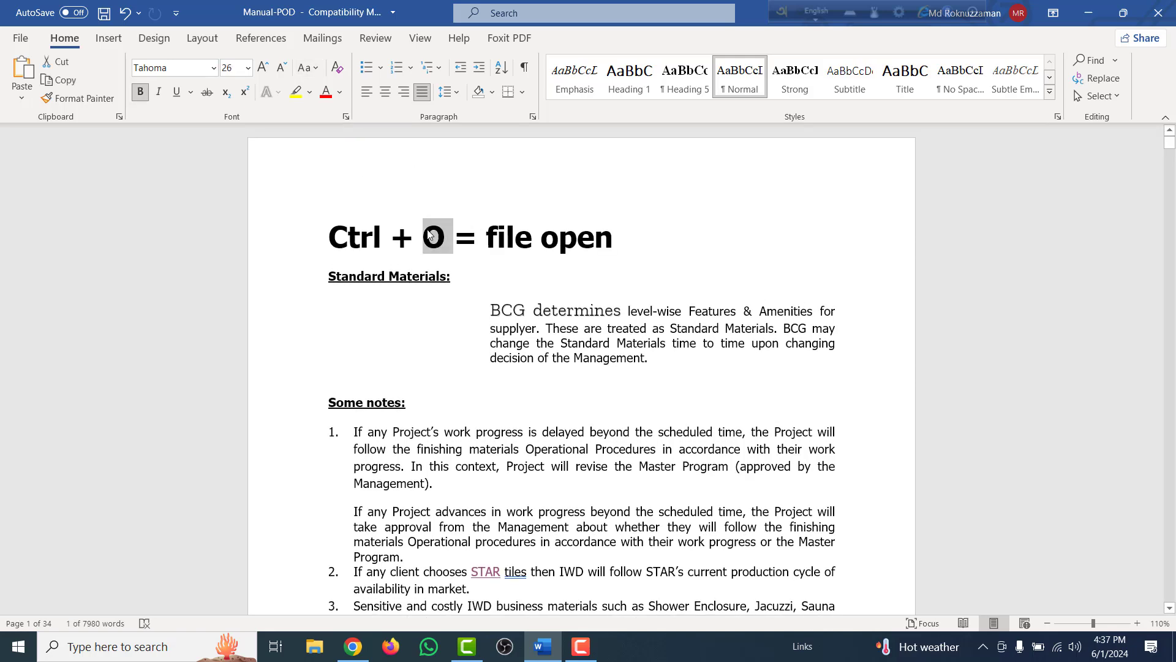
{"action": "type", "text": "P"}
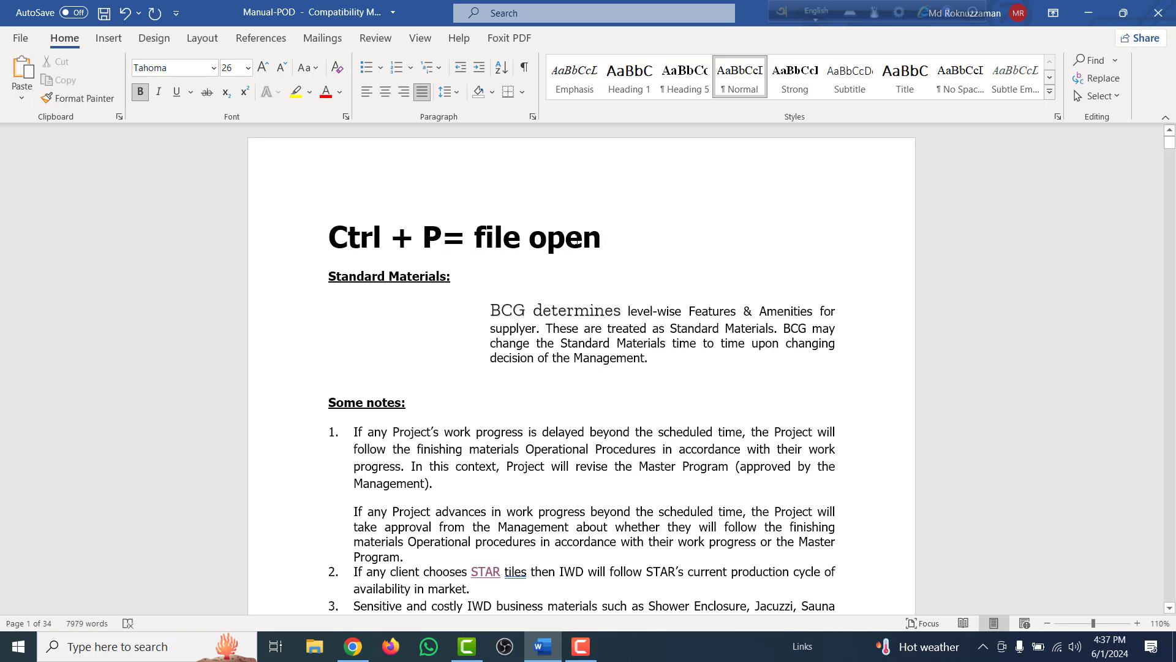
{"action": "left_click_drag", "start_coordinate": [576, 242], "coordinate": [476, 242]}
{"action": "type", "text": "P"}
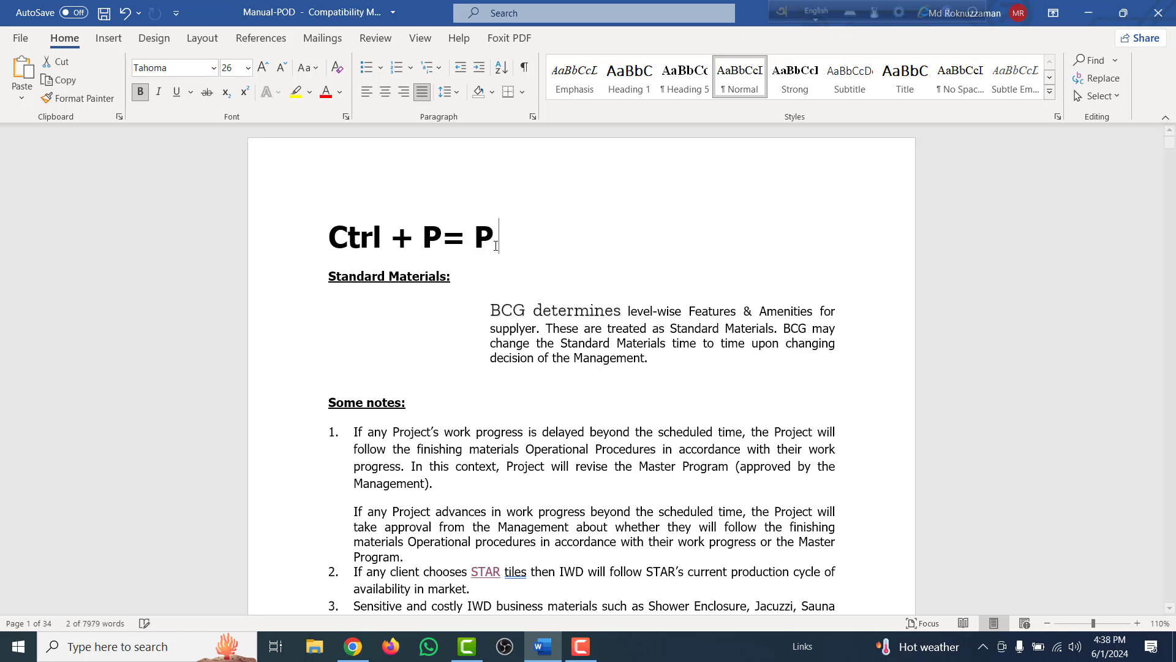
{"action": "type", "text": "rin"}
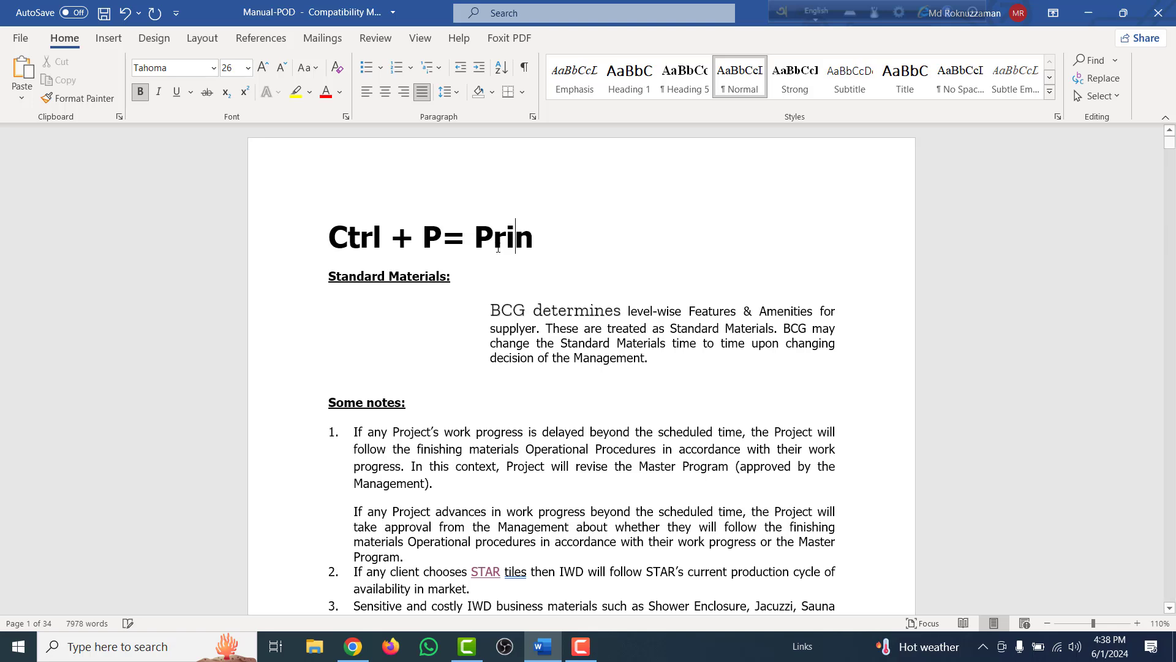
{"action": "type", "text": "t"}
Pick the HP LaserJet MFP M426fdw printer in Print settings, then go back to the document
{"action": "key", "text": "ctrl+p"}
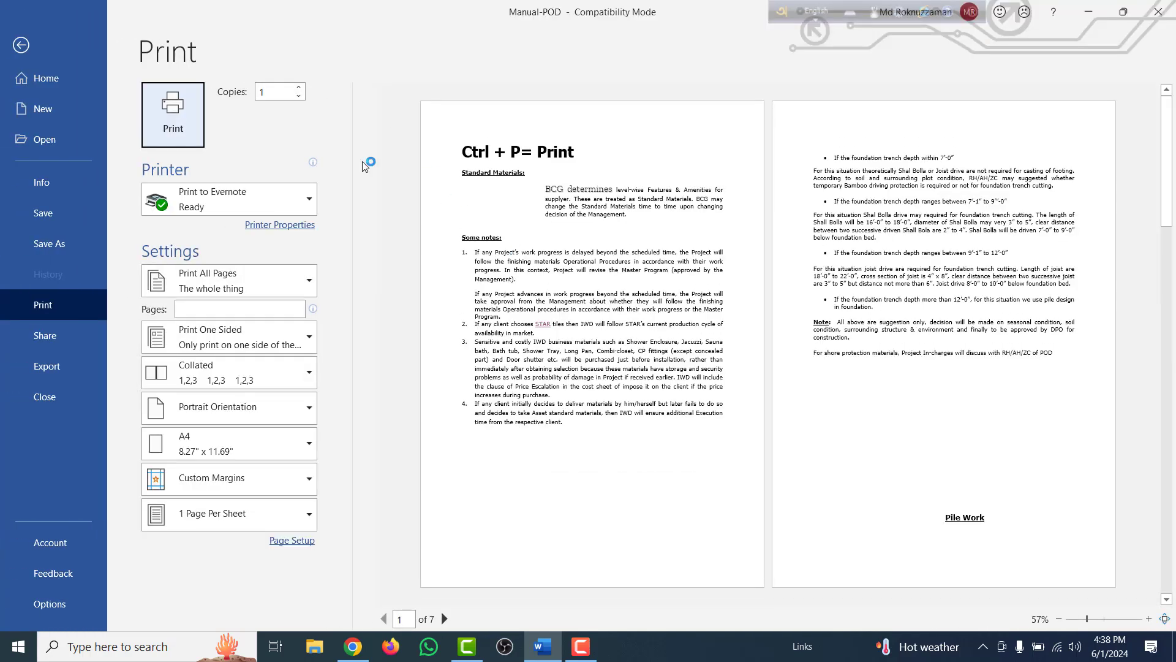
{"action": "left_click", "coordinate": [281, 206]}
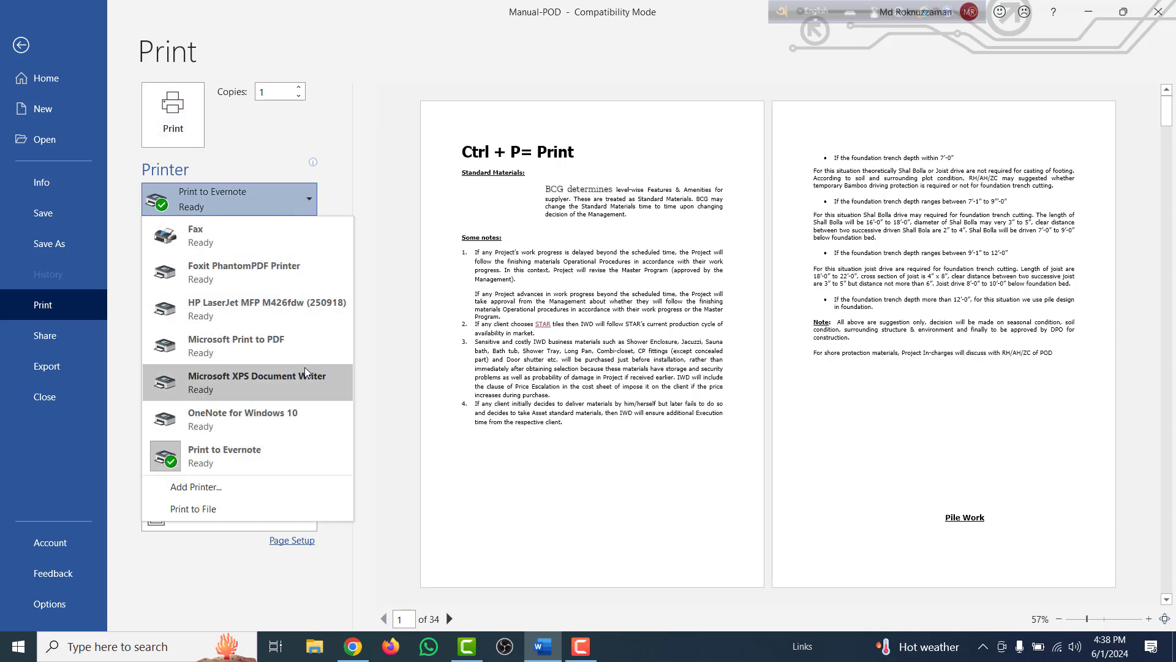
{"action": "left_click", "coordinate": [283, 310]}
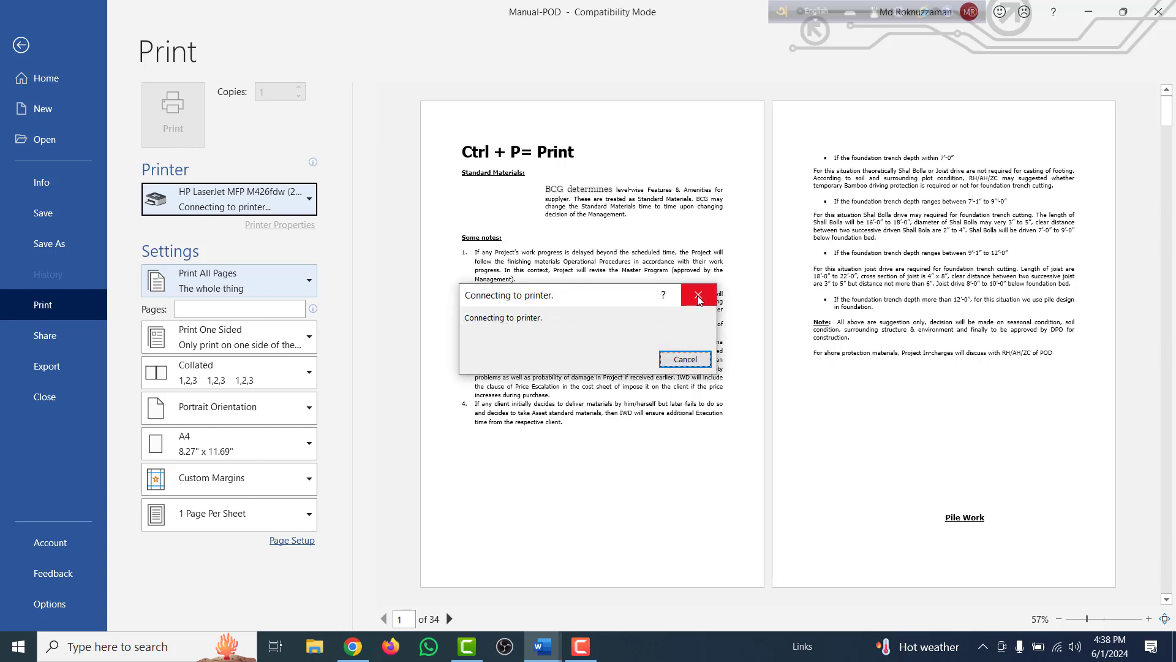
{"action": "left_click", "coordinate": [701, 291]}
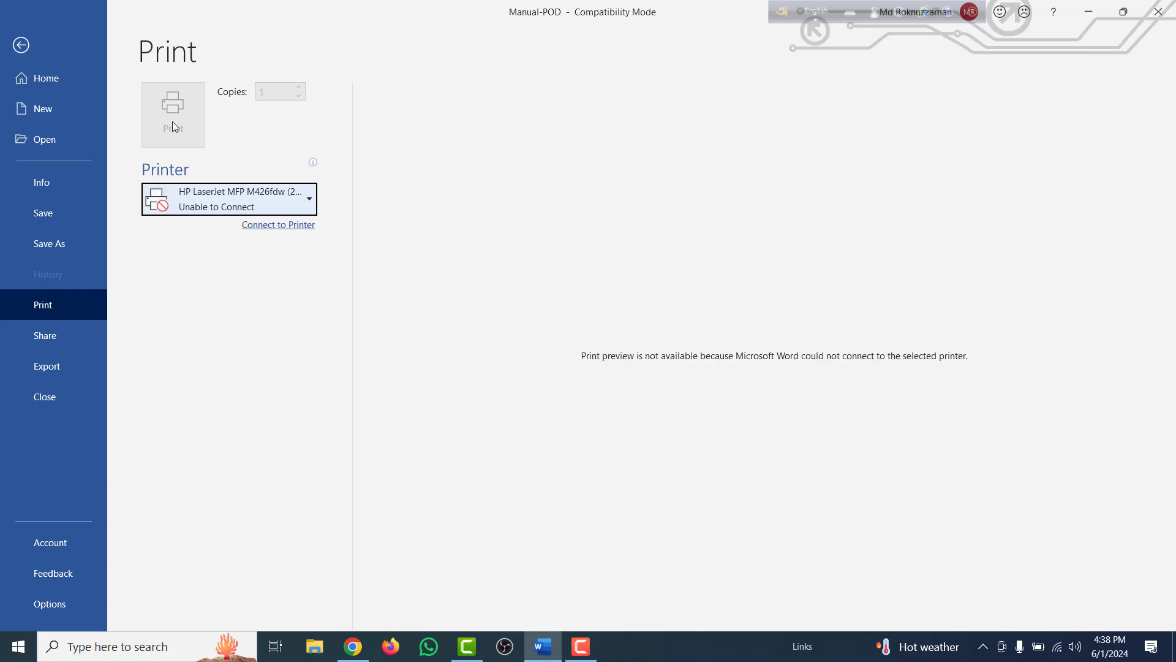
{"action": "left_click", "coordinate": [13, 47]}
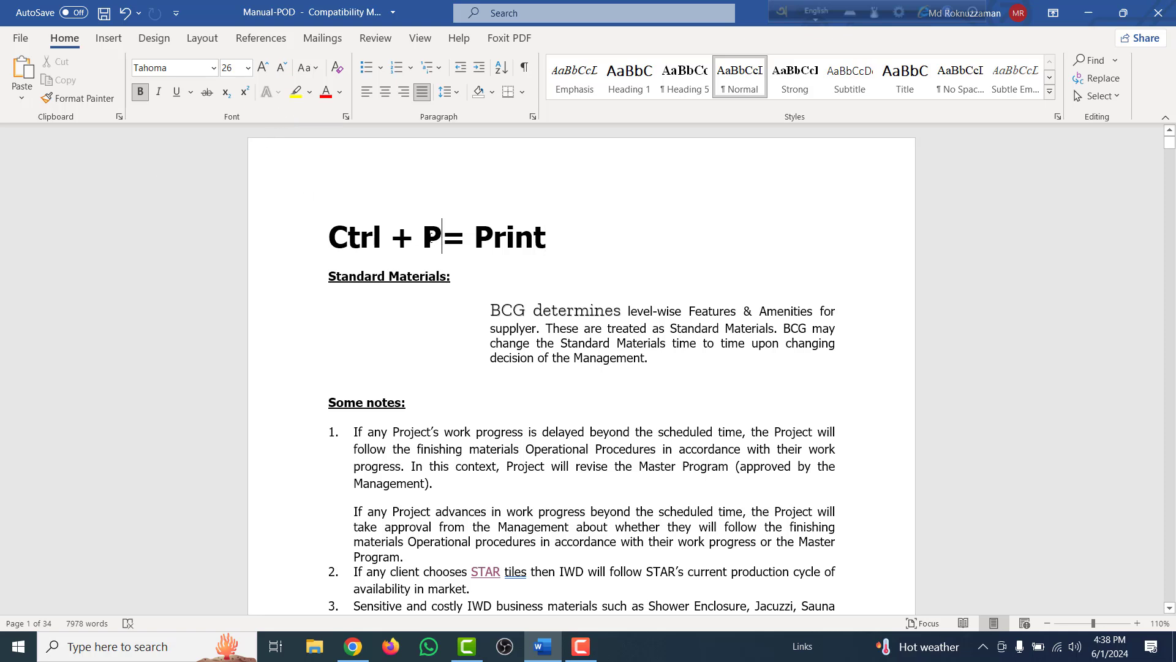
Replace P with Q and 'Print' with 'Reset Paragraph' in the heading
{"action": "left_click_drag", "start_coordinate": [442, 242], "coordinate": [424, 244]}
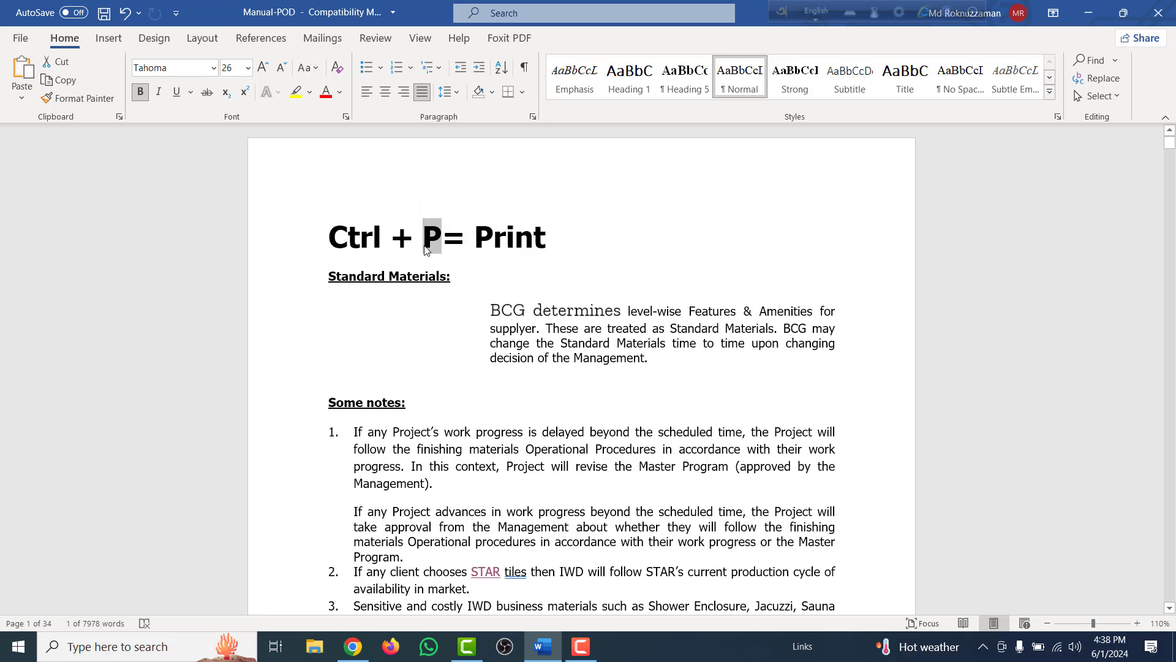
{"action": "type", "text": "Q"}
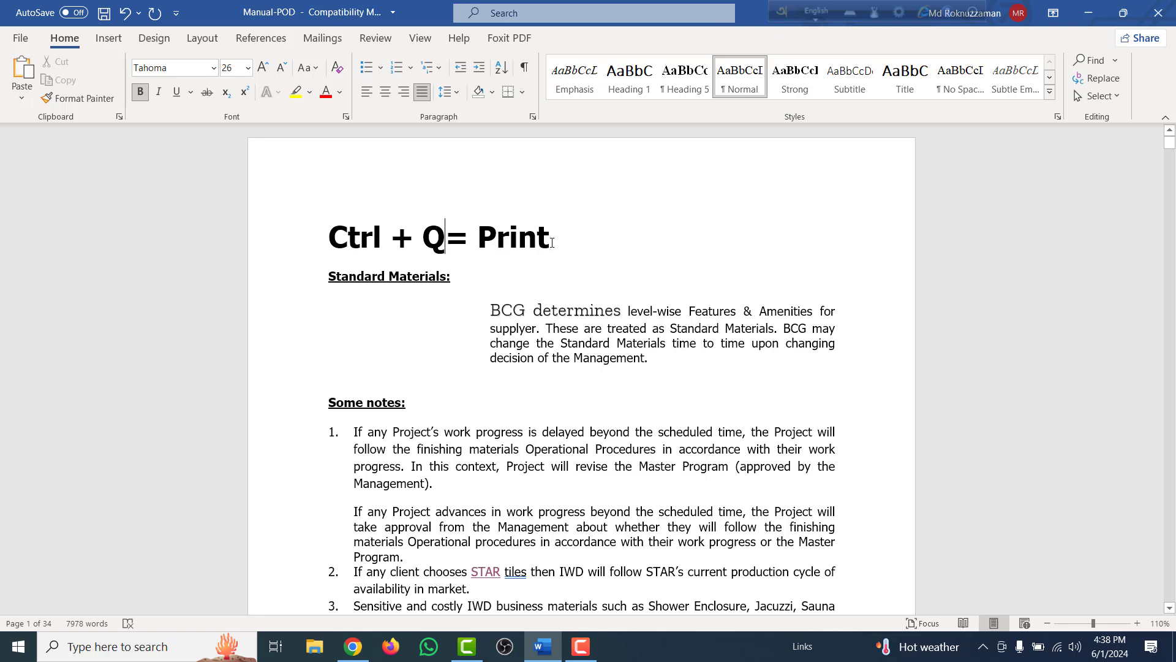
{"action": "left_click_drag", "start_coordinate": [552, 240], "coordinate": [476, 241]}
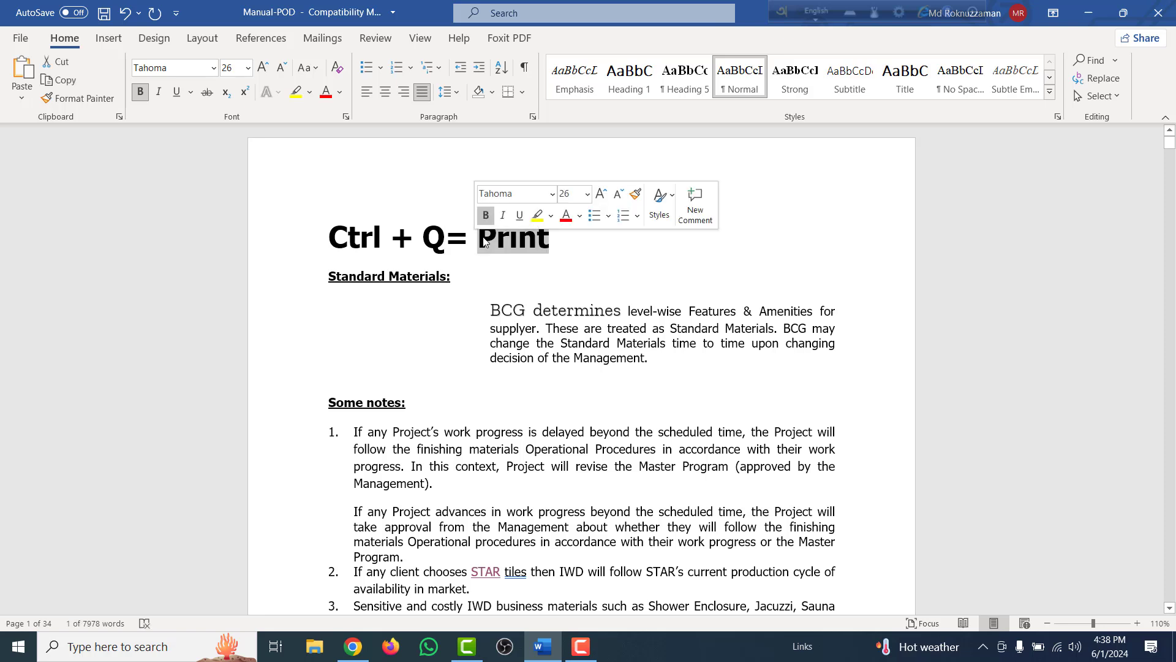
{"action": "type", "text": "R"}
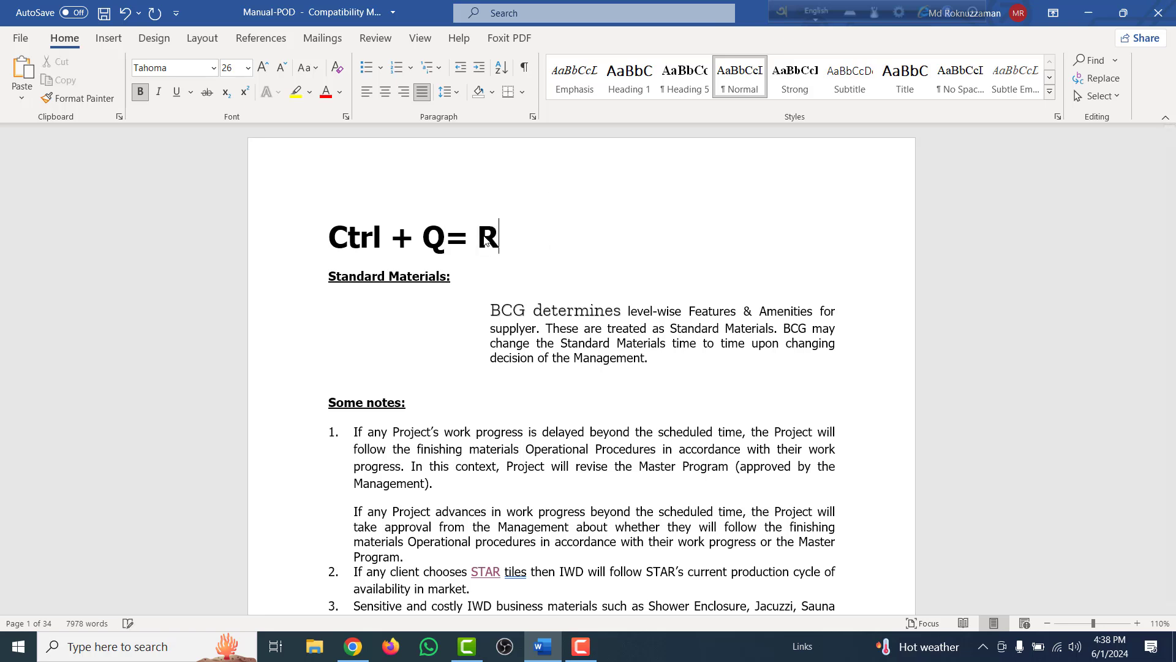
{"action": "type", "text": "eset "}
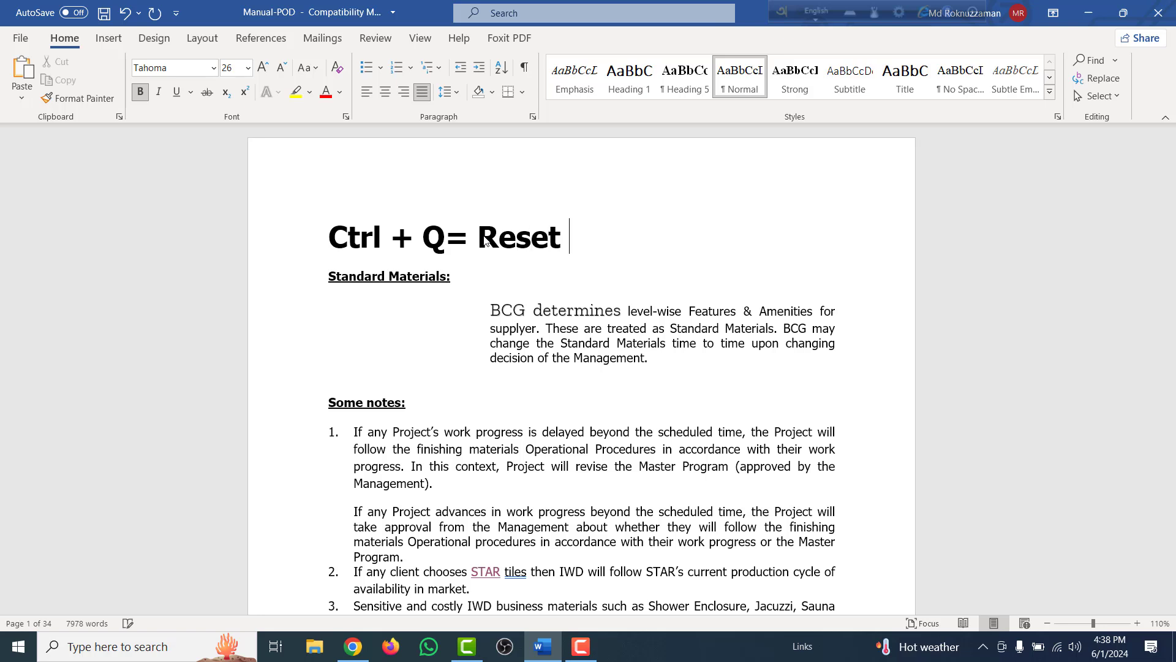
{"action": "type", "text": "Para"}
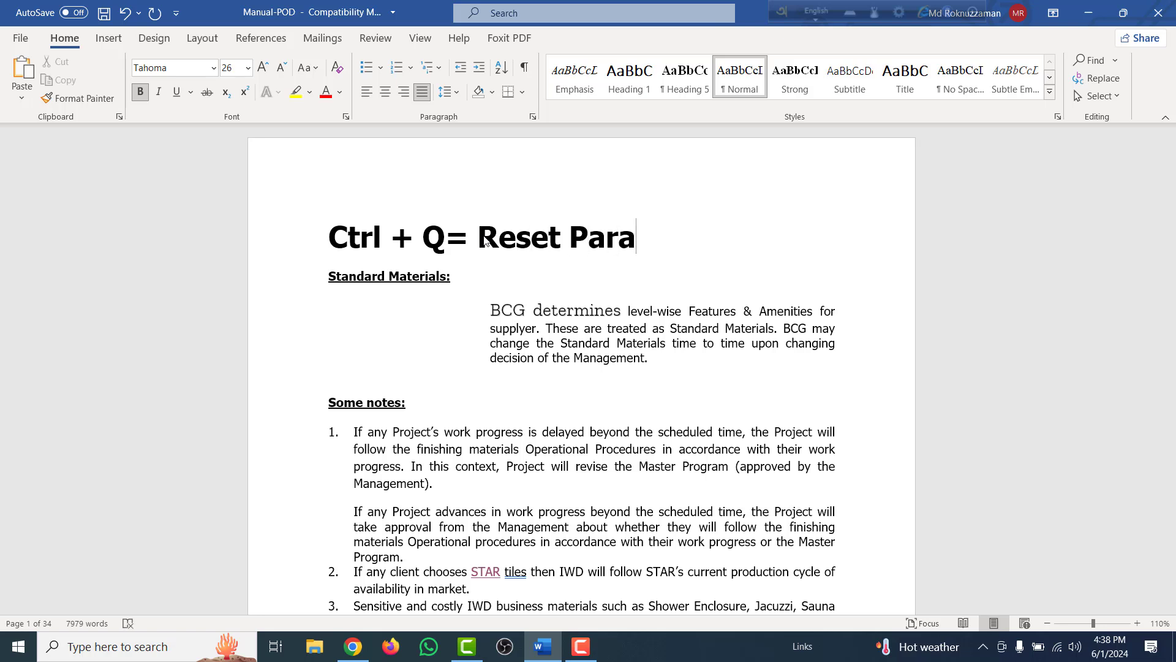
{"action": "type", "text": "gra"}
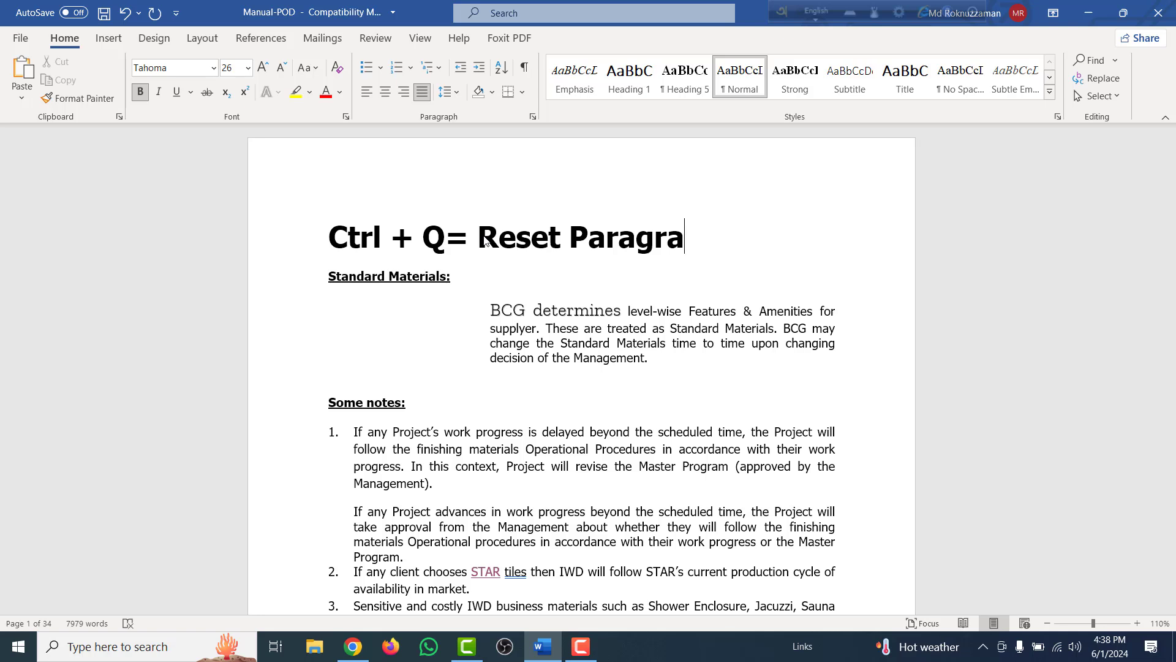
{"action": "type", "text": "p"}
{"action": "type", "text": "h"}
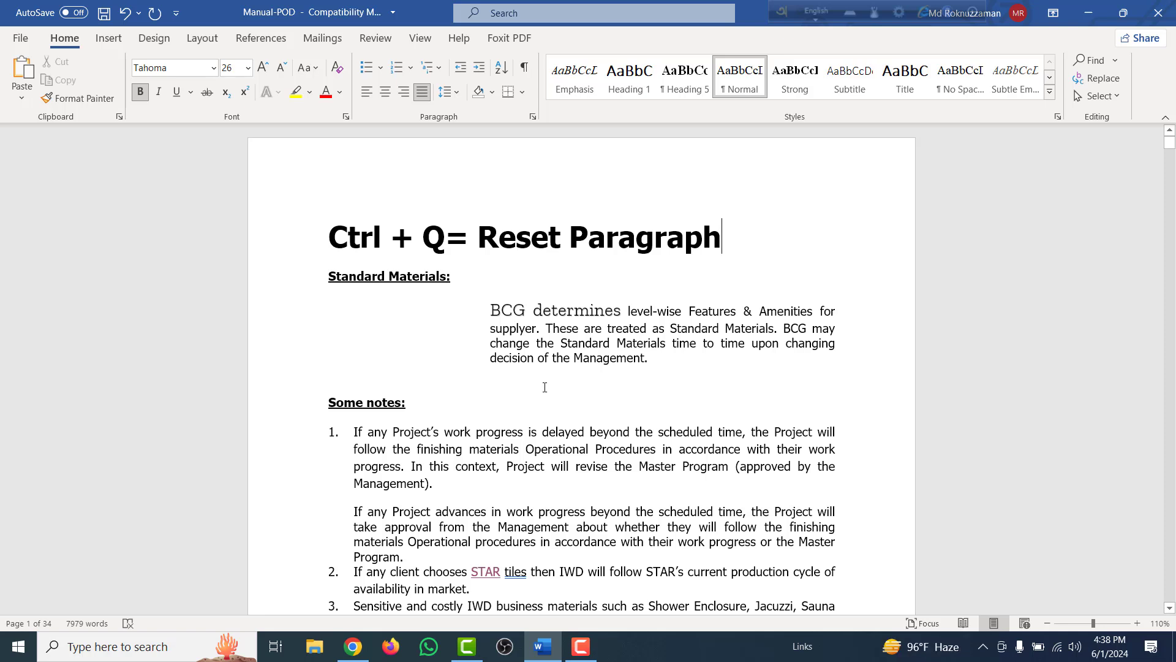
Select the BCG determines paragraph and reset its formatting with Ctrl+Q
{"action": "left_click", "coordinate": [529, 360]}
{"action": "left_click_drag", "start_coordinate": [661, 365], "coordinate": [507, 308]}
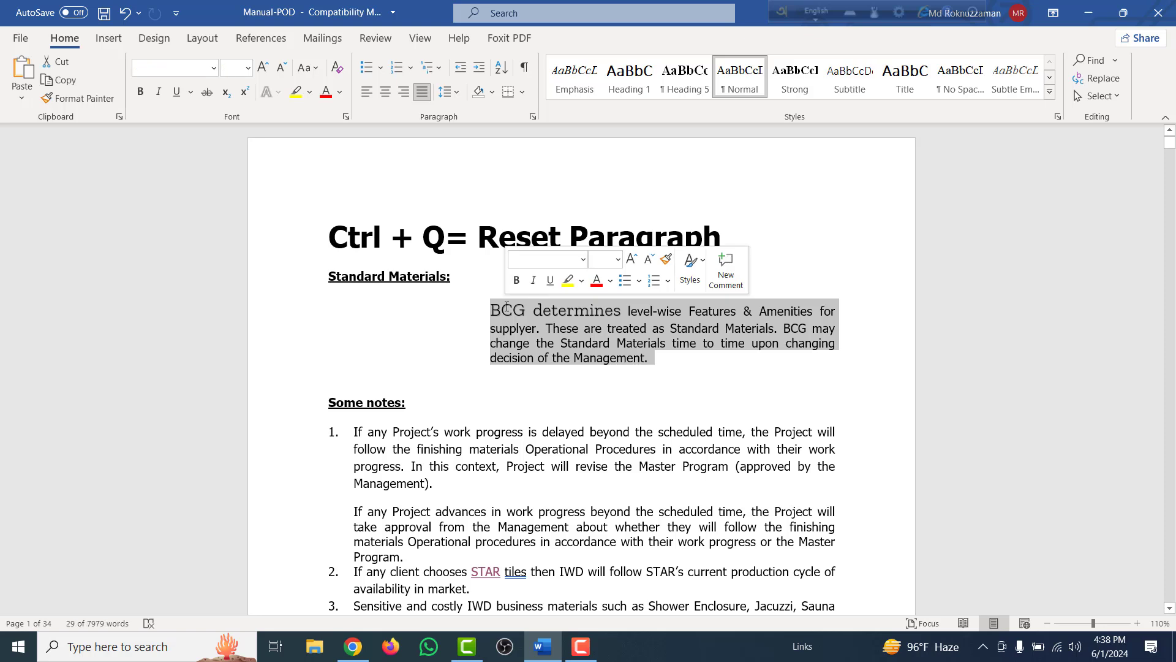
{"action": "key", "text": "ctrl+q"}
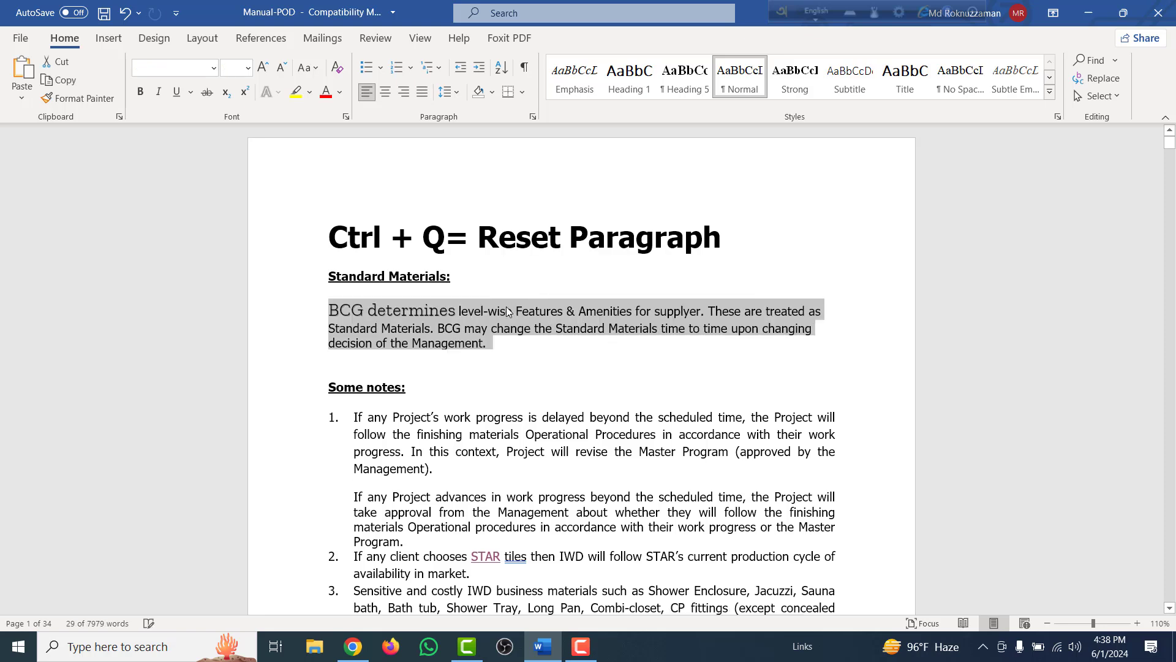
{"action": "left_click", "coordinate": [329, 319]}
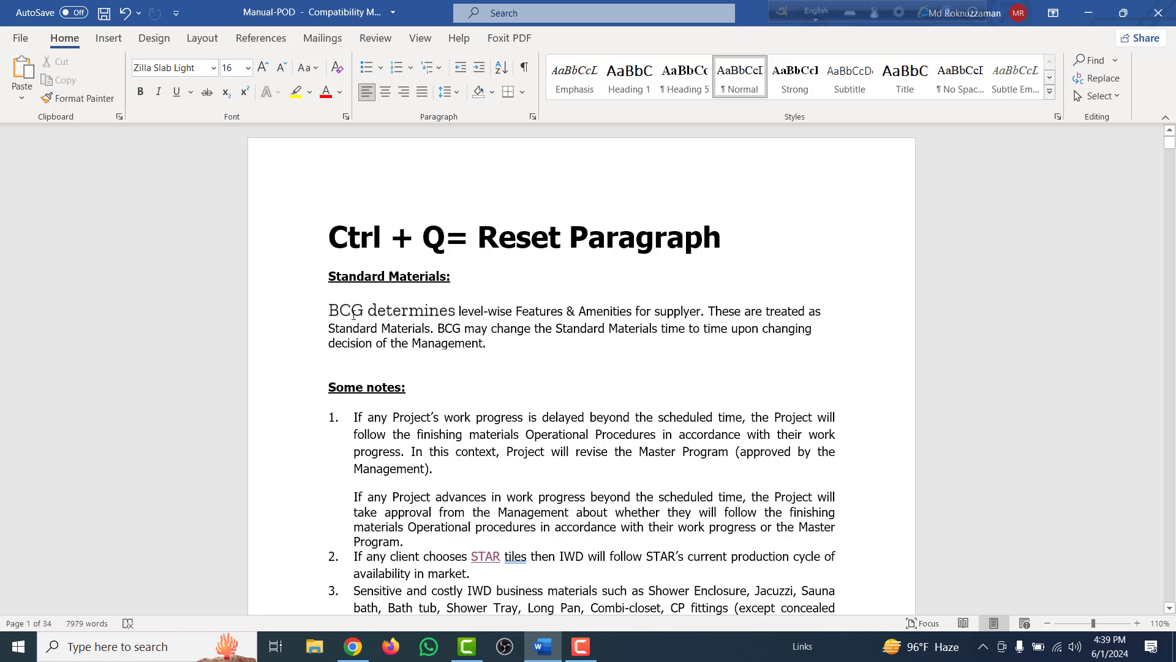
Replace Q with R and 'Reset Paragraph' with 'Right Alignment' in the heading, fixing a typo
{"action": "double_click", "coordinate": [433, 239]}
{"action": "type", "text": "R"}
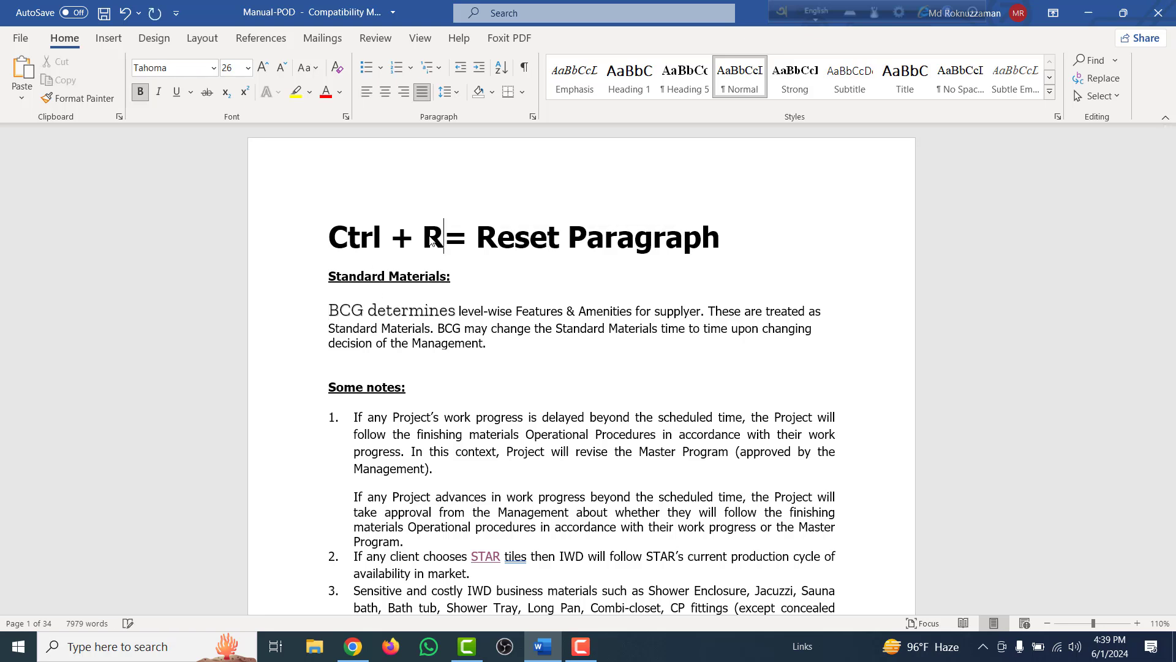
{"action": "left_click_drag", "start_coordinate": [727, 235], "coordinate": [578, 253]}
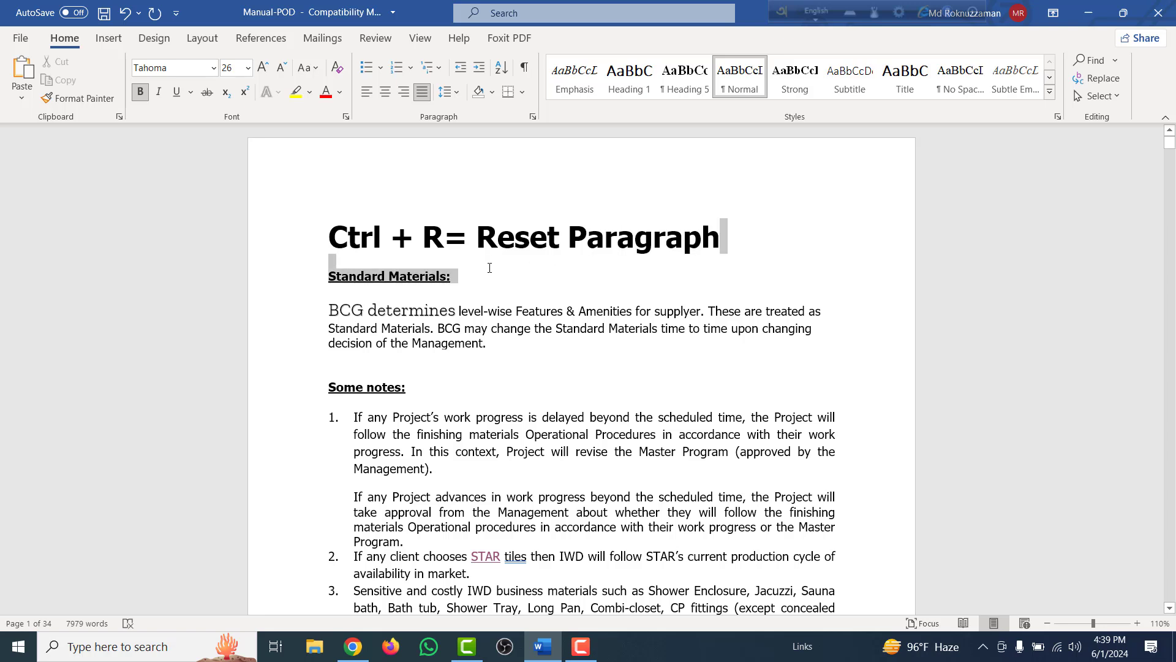
{"action": "left_click_drag", "start_coordinate": [721, 239], "coordinate": [483, 246]}
{"action": "type", "text": "R= R"}
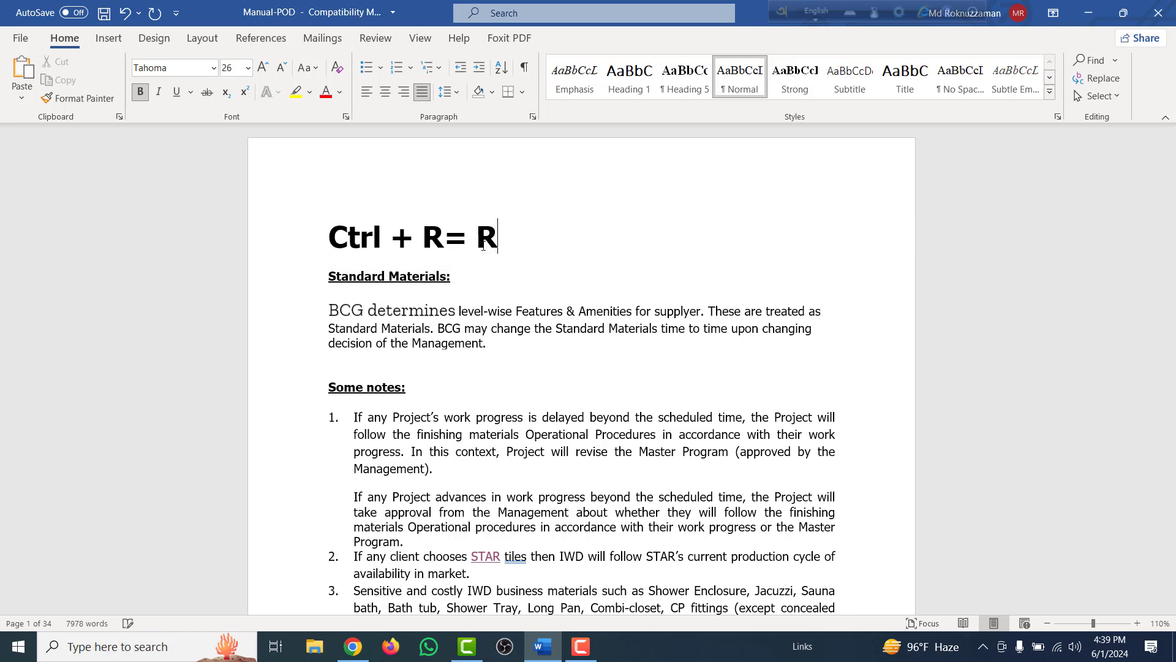
{"action": "type", "text": "ight A"}
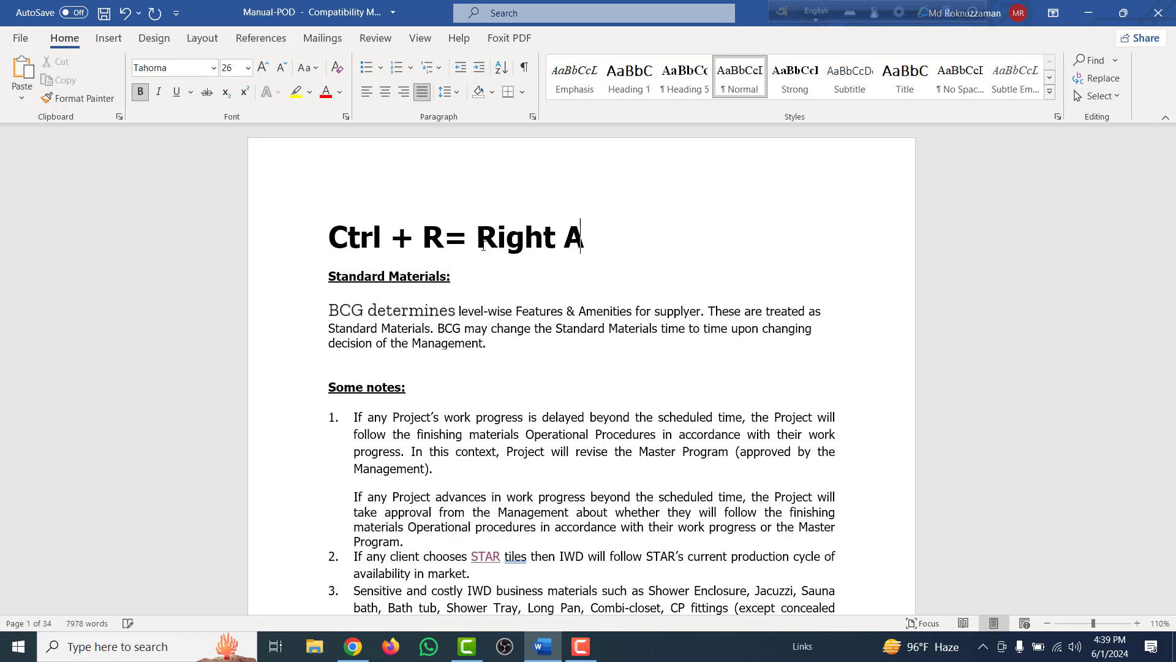
{"action": "type", "text": "lo"}
{"action": "key", "text": "BackSpace"}
{"action": "type", "text": "i"}
{"action": "type", "text": "gnmen"}
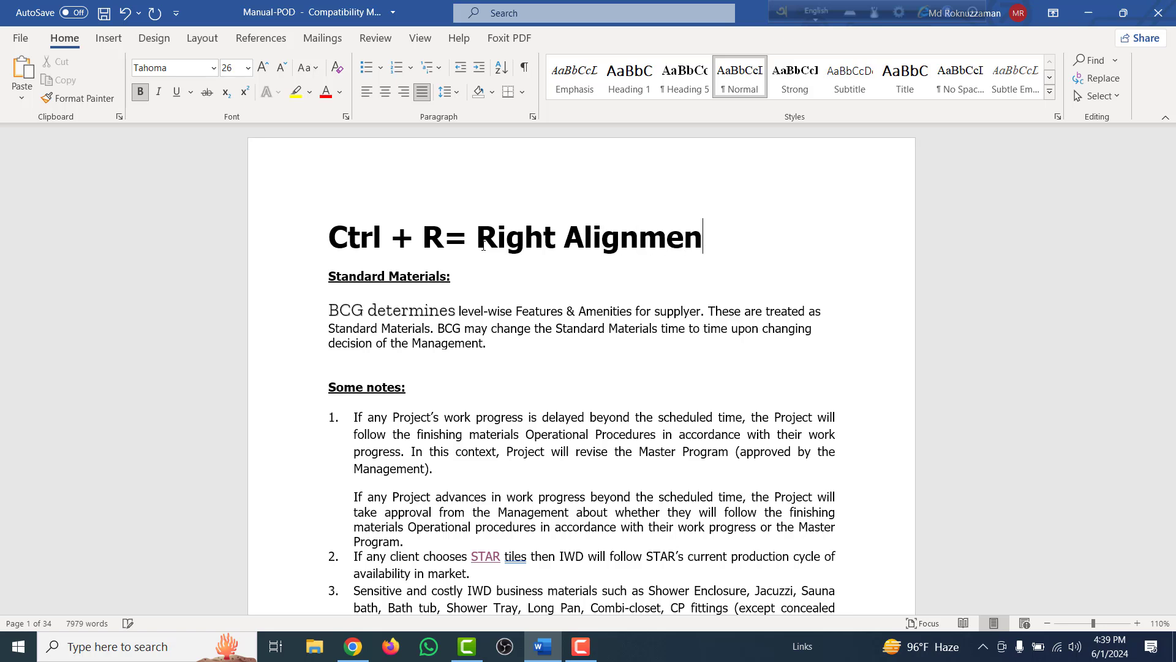
{"action": "type", "text": "t"}
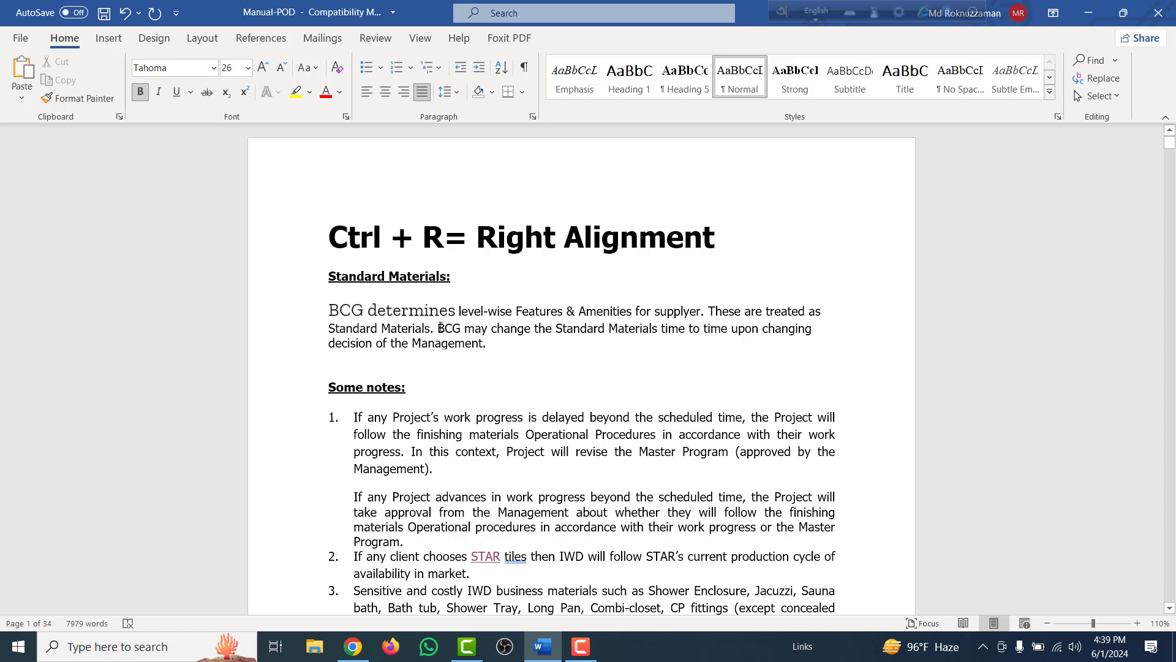
Justify the BCG determines paragraph with Ctrl+J
{"action": "left_click_drag", "start_coordinate": [491, 346], "coordinate": [351, 312]}
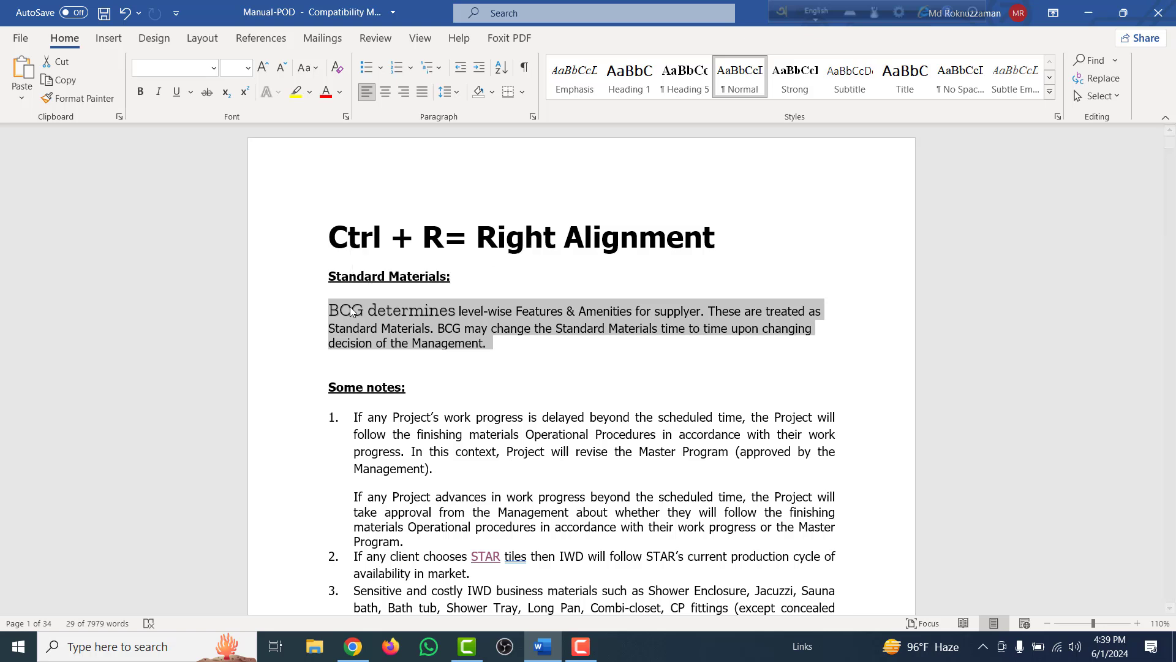
{"action": "key", "text": "ctrl+j"}
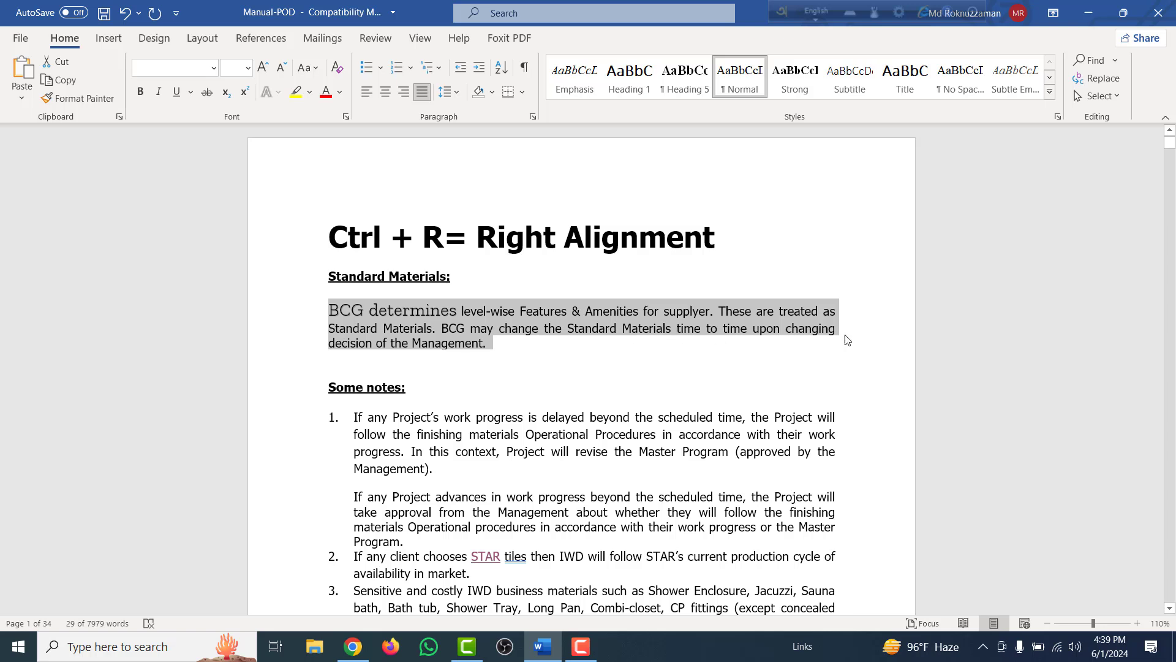
{"action": "left_click", "coordinate": [810, 354]}
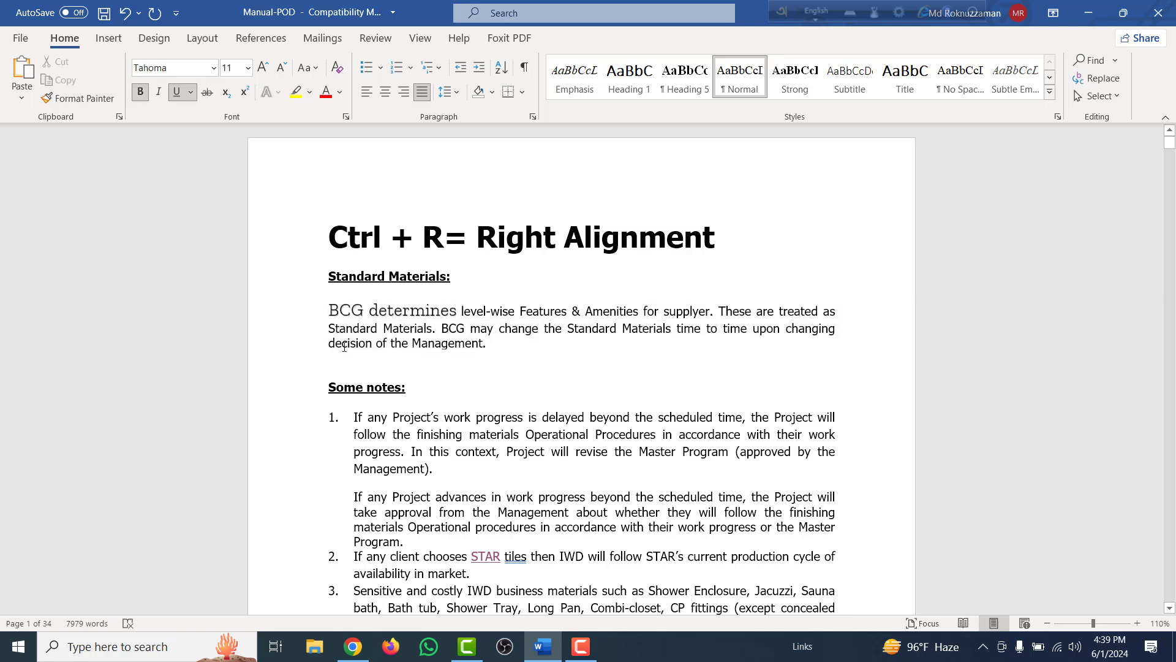
{"action": "key", "text": "Down"}
{"action": "key", "text": "Down"}
Right-align the BCG determines paragraph with Ctrl+R
{"action": "left_click_drag", "start_coordinate": [494, 340], "coordinate": [304, 312]}
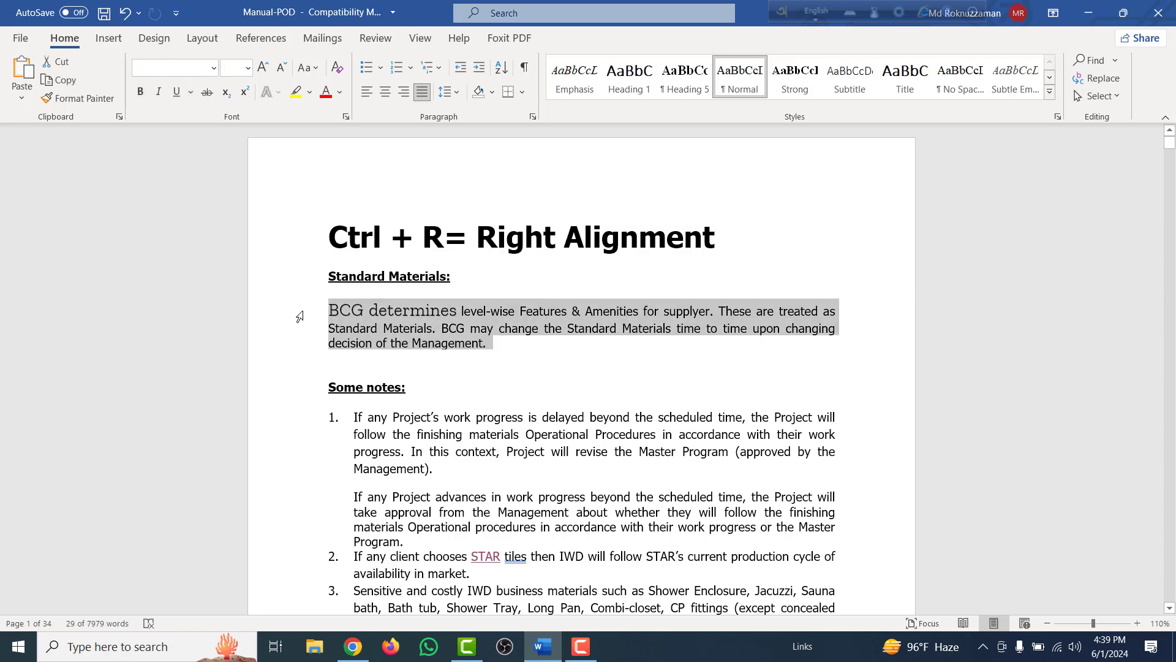
{"action": "key", "text": "ctrl+r"}
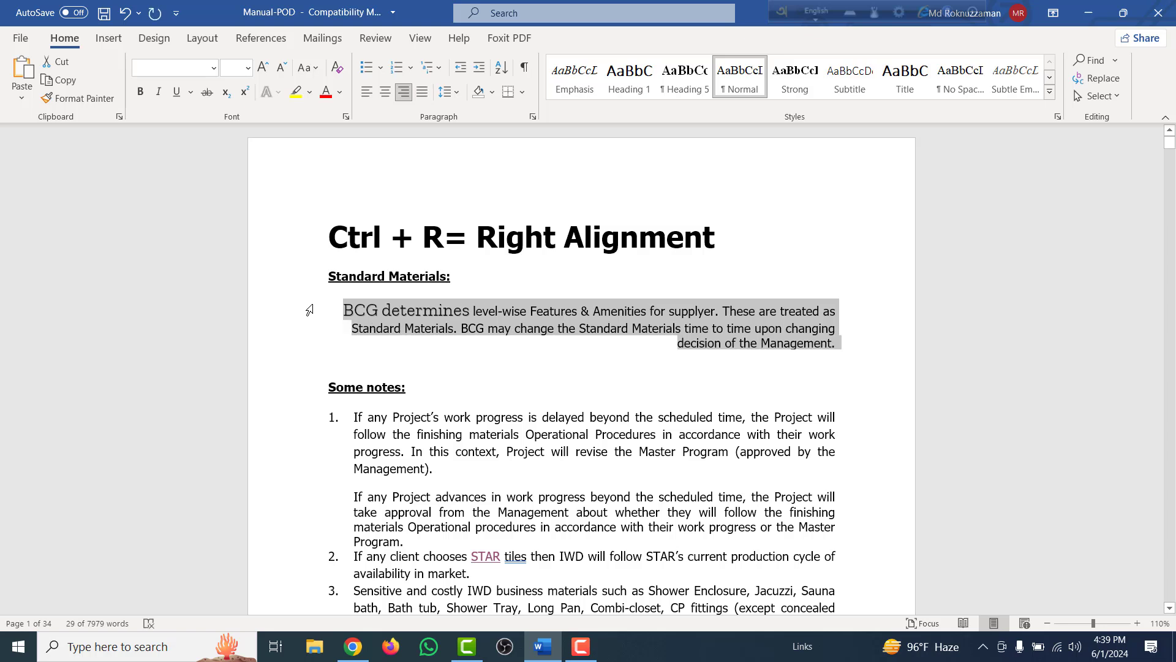
{"action": "left_click", "coordinate": [842, 347]}
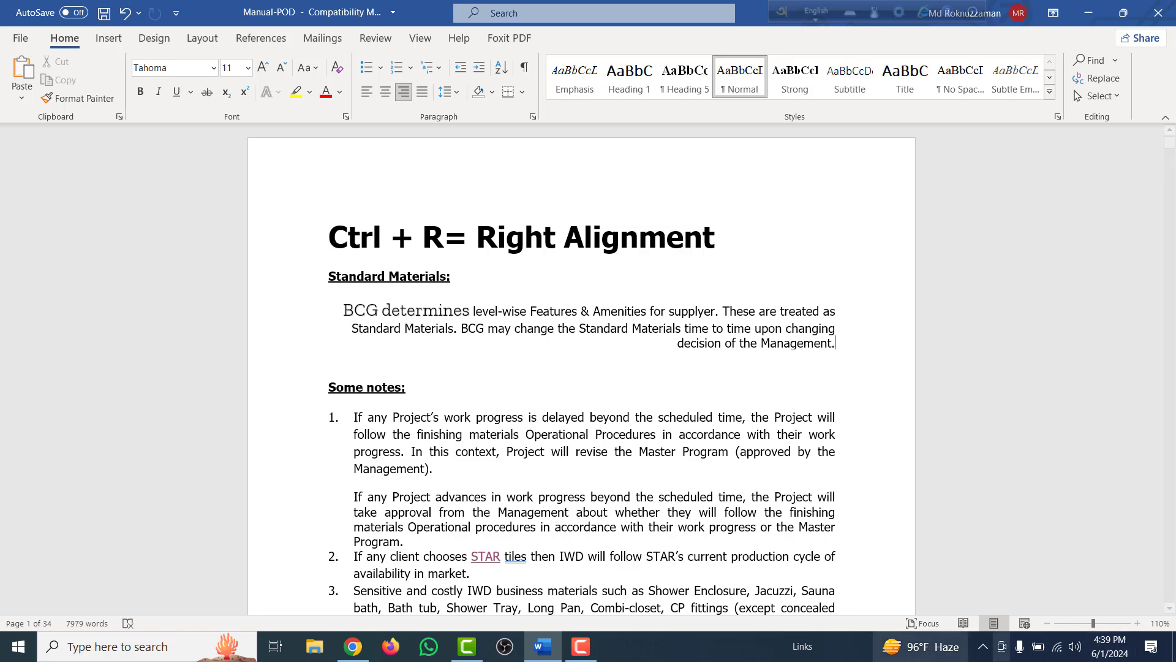
Replace R with S and 'Right Alignment' with 'Save' in the heading, then save with Ctrl+S
{"action": "double_click", "coordinate": [433, 241]}
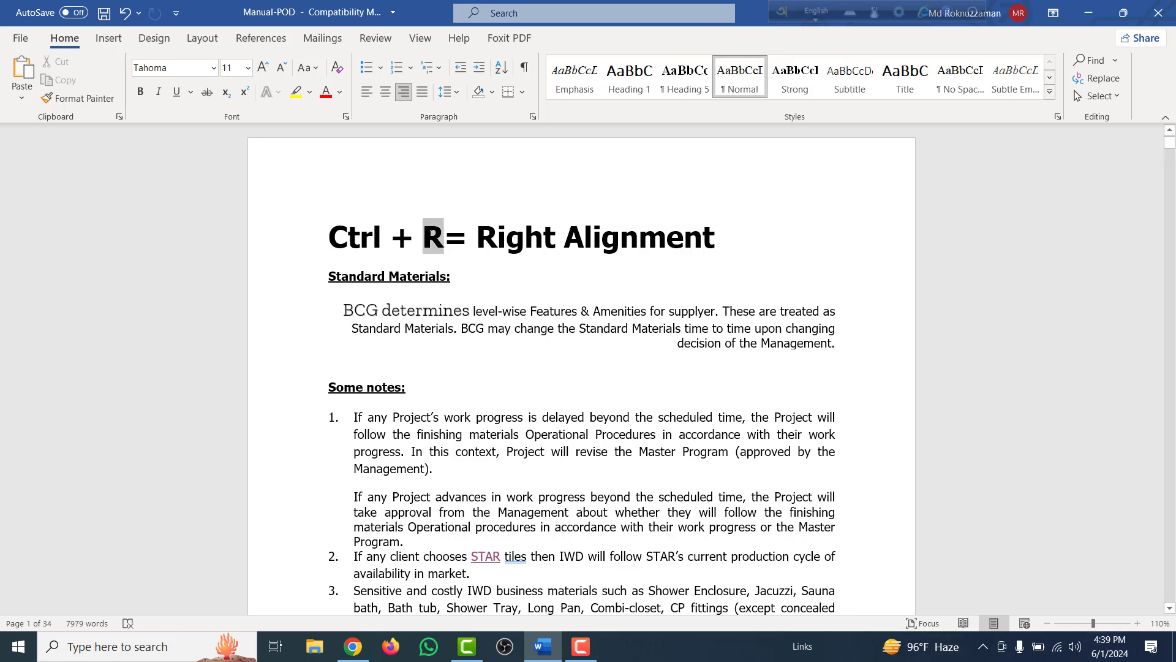
{"action": "type", "text": "S"}
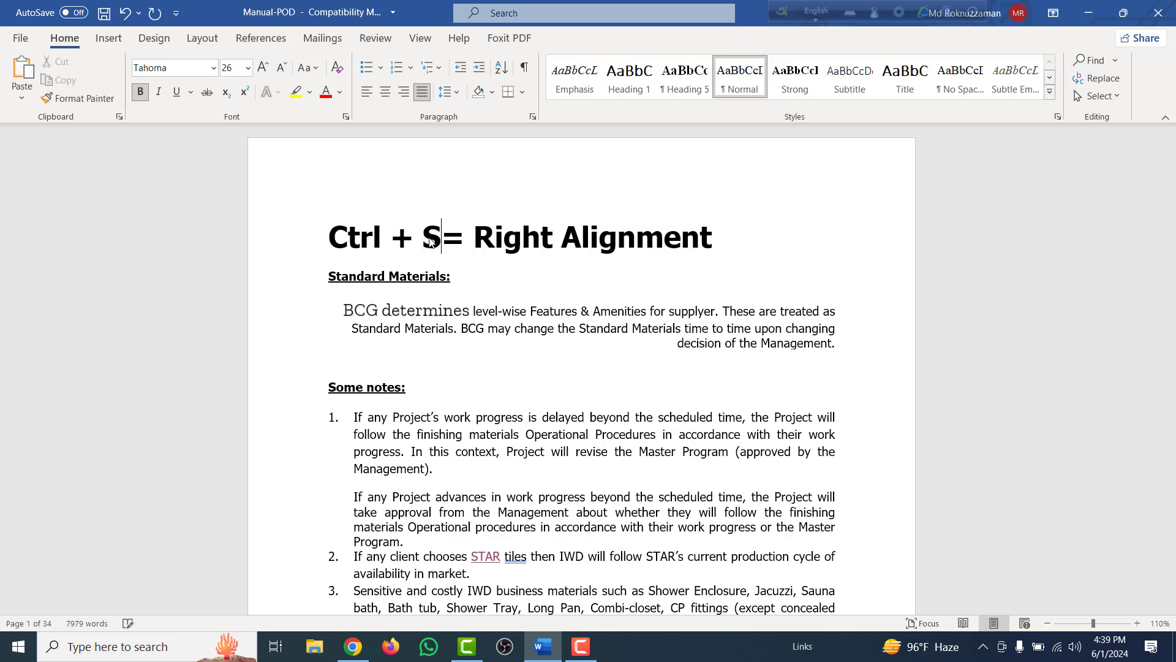
{"action": "mouse_move", "coordinate": [729, 240]}
{"action": "left_mouse_down"}
{"action": "mouse_move", "coordinate": [470, 231]}
{"action": "mouse_move", "coordinate": [475, 243]}
{"action": "left_mouse_up"}
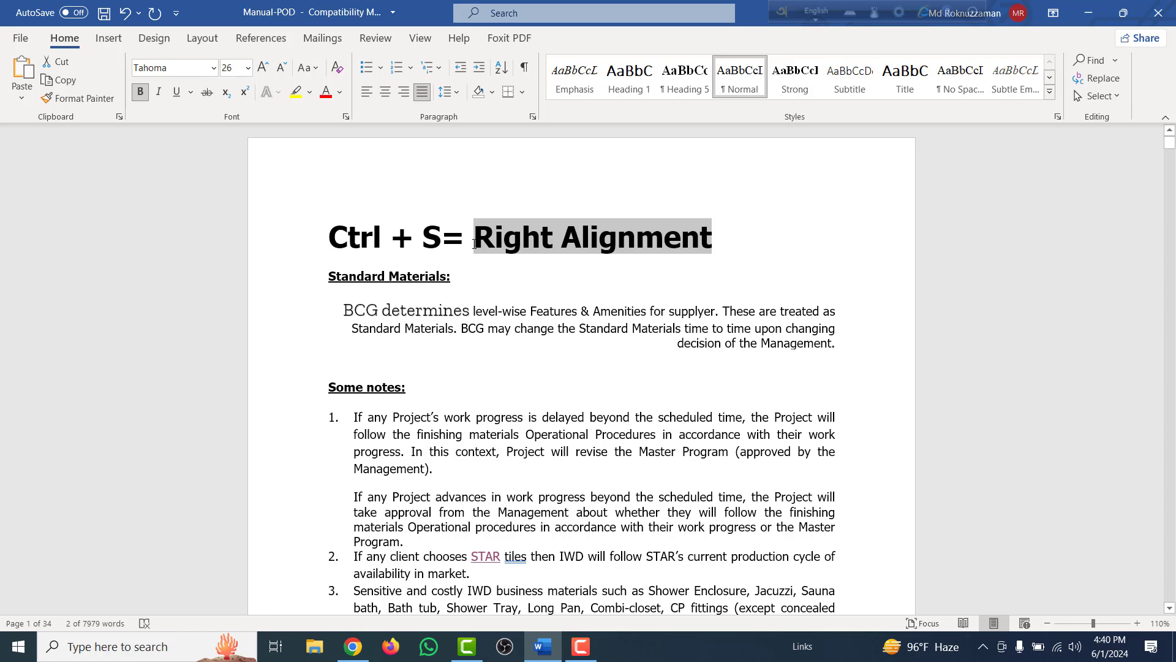
{"action": "type", "text": "Sav"}
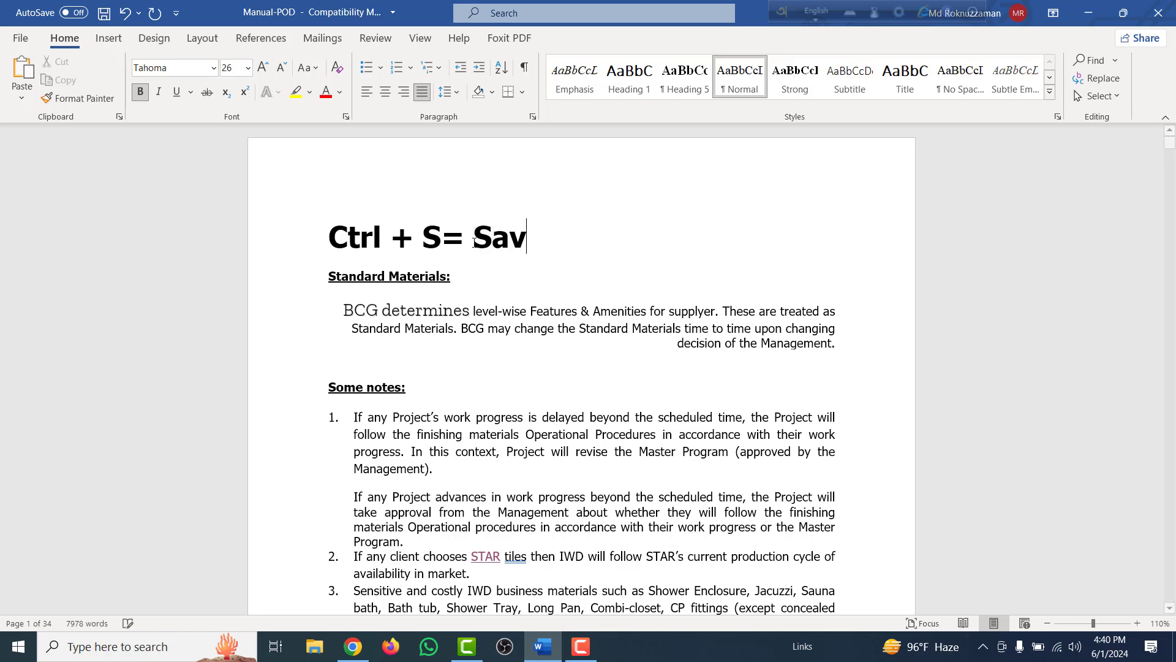
{"action": "type", "text": "e"}
{"action": "key", "text": "ctrl+s"}
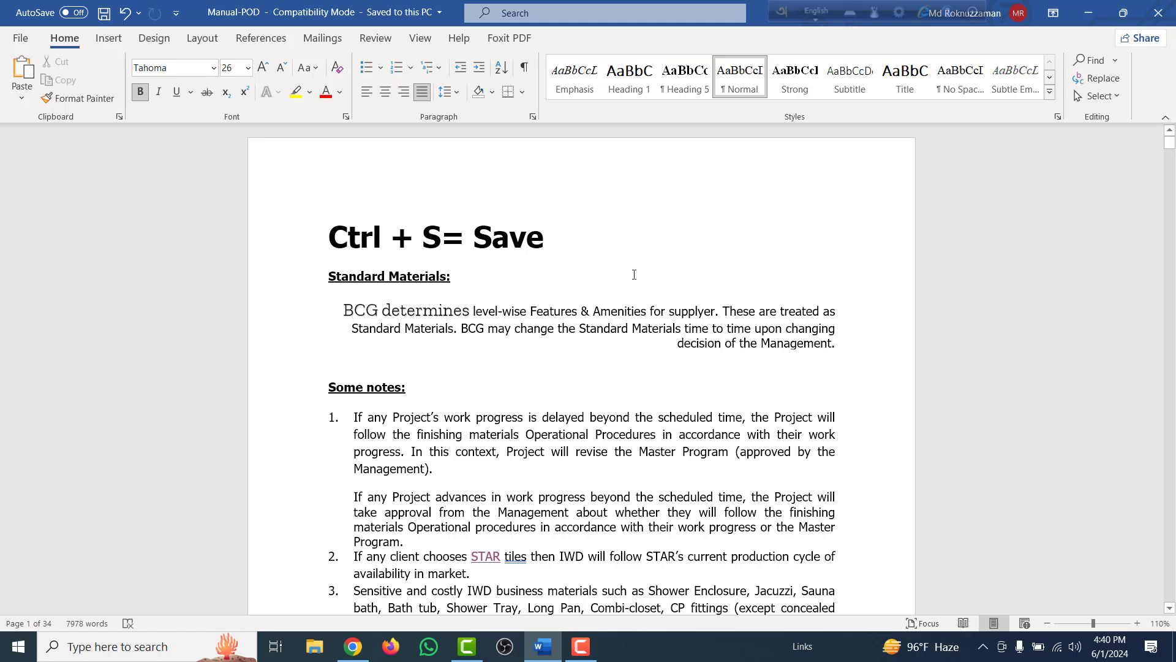
Replace S with T and 'Save' with 'Indent after 1st line' in the heading, correcting a typo
{"action": "left_click_drag", "start_coordinate": [433, 238], "coordinate": [427, 239]}
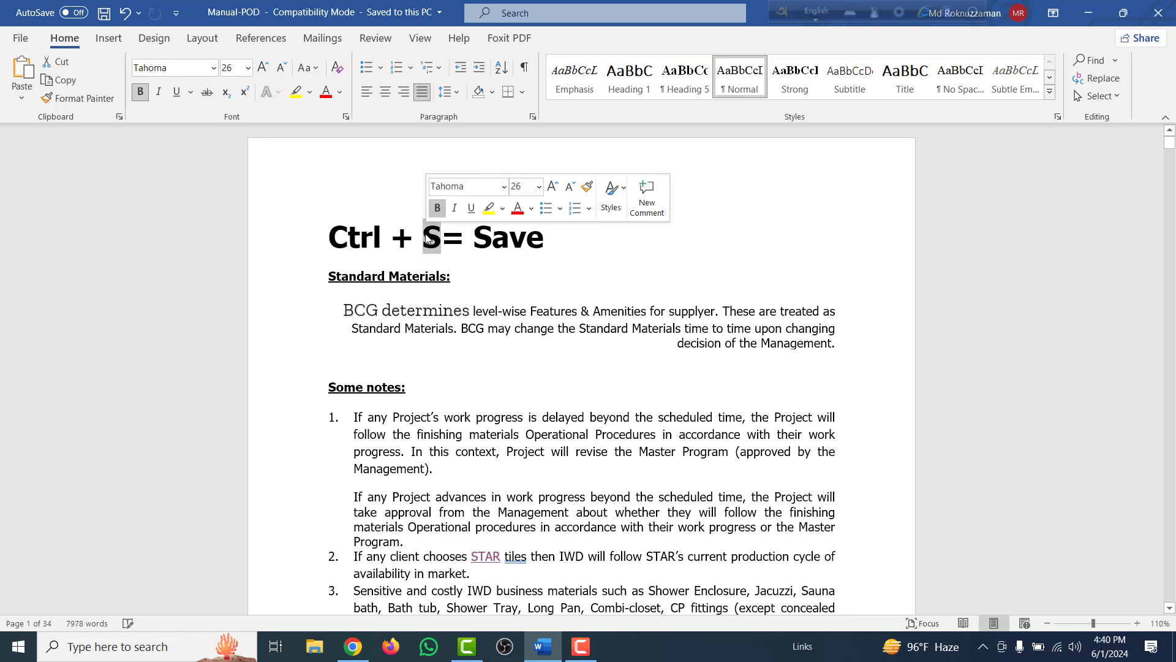
{"action": "type", "text": "TT"}
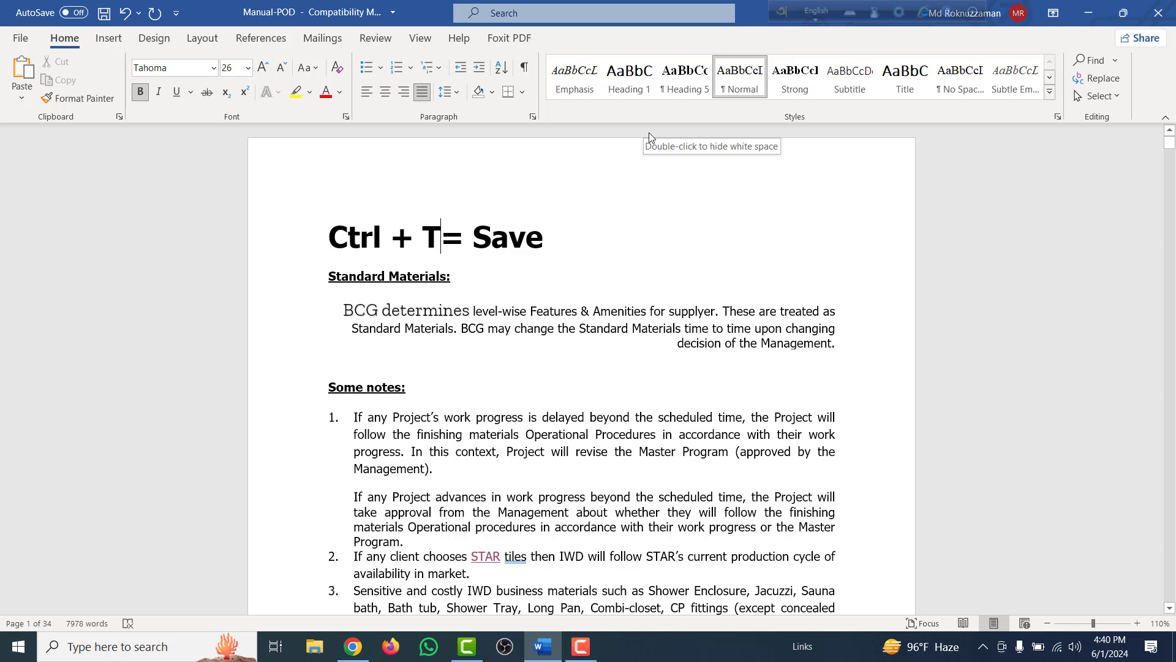
{"action": "left_click_drag", "start_coordinate": [543, 237], "coordinate": [477, 239]}
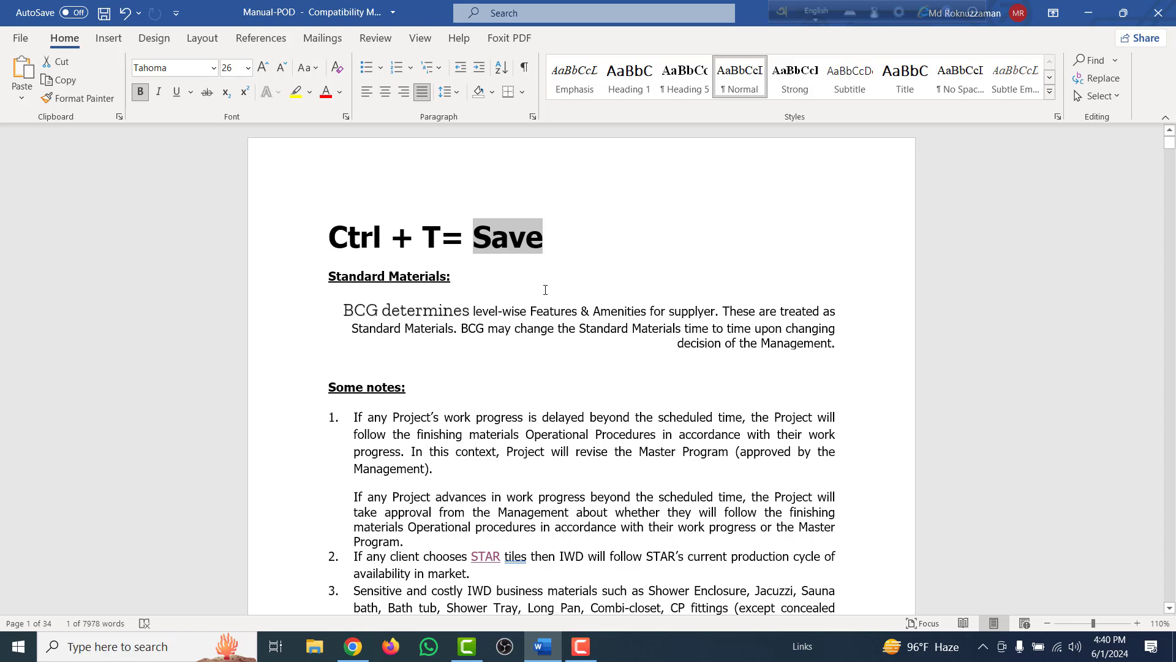
{"action": "type", "text": "Ind"}
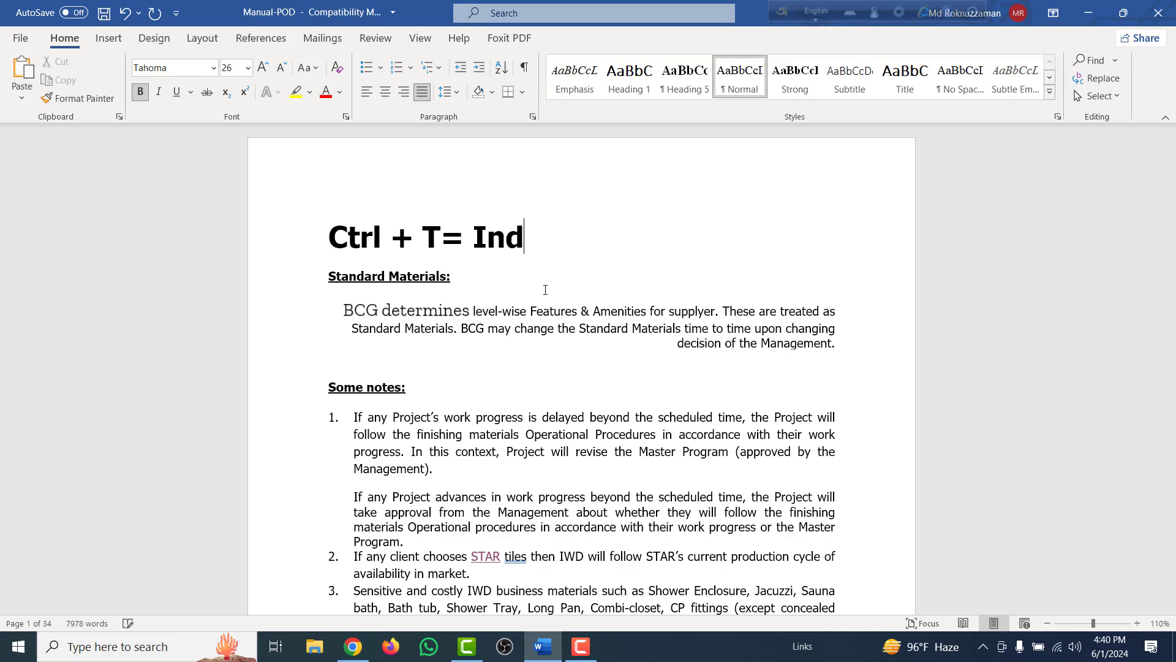
{"action": "type", "text": "ent af"}
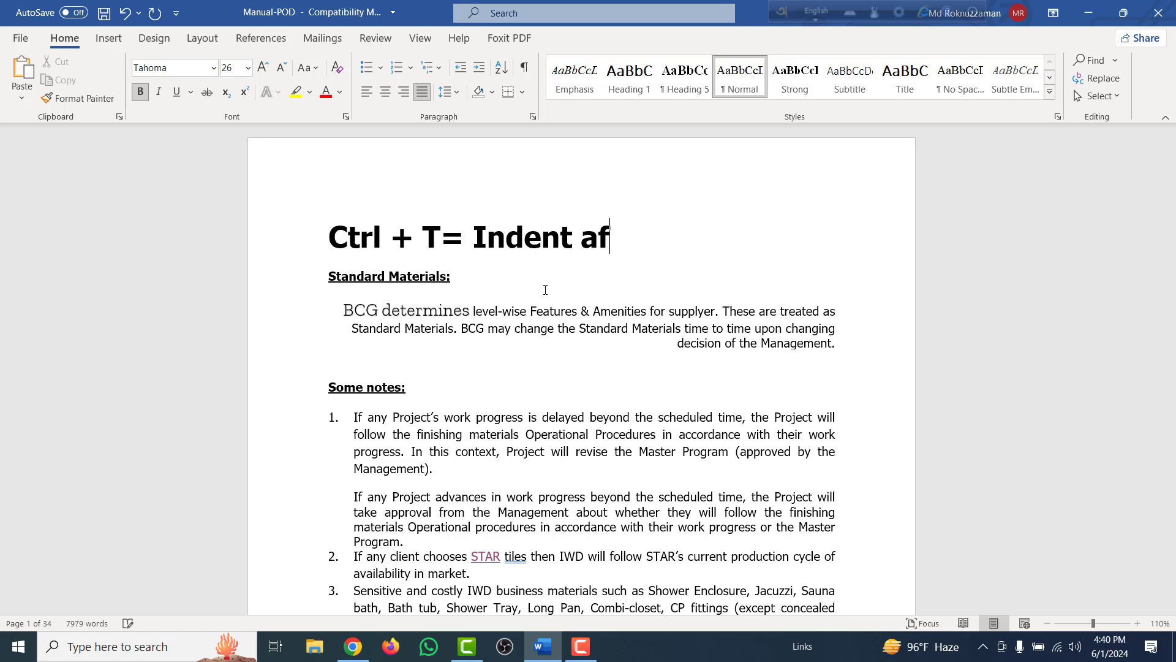
{"action": "type", "text": "ter 1"}
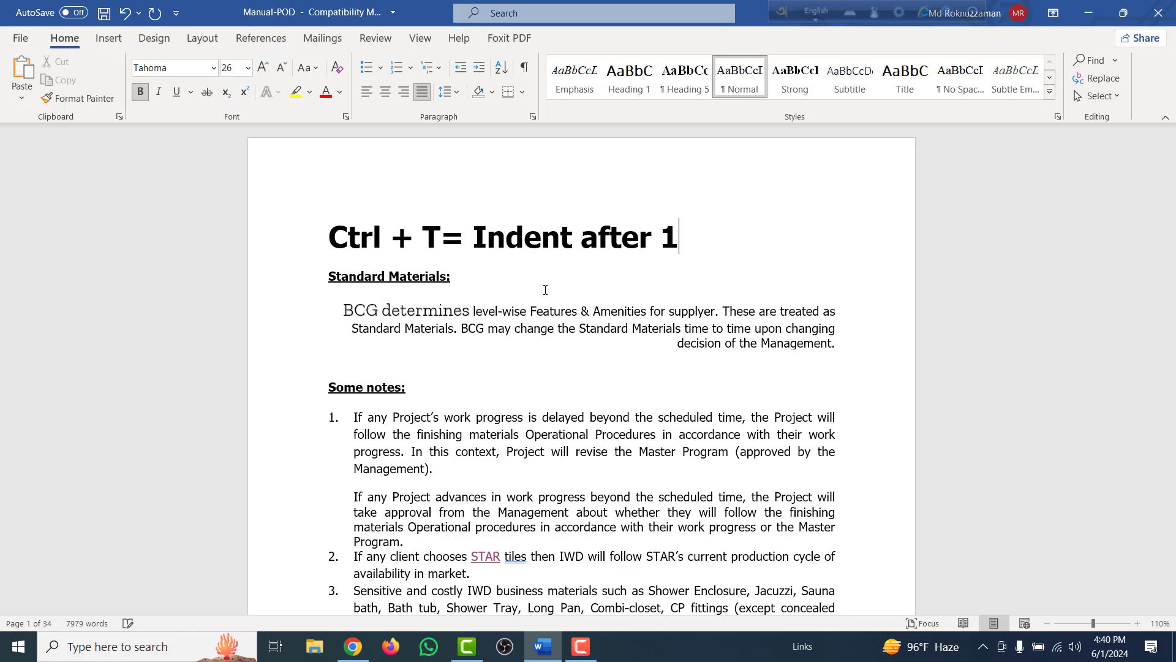
{"action": "type", "text": "st li"}
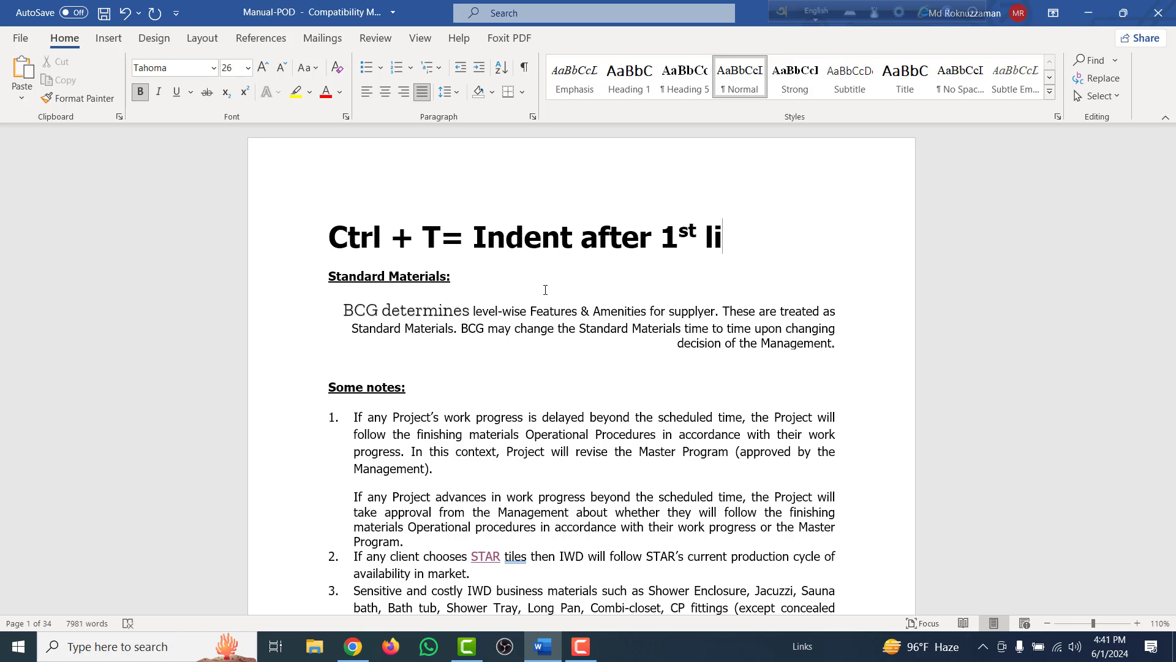
{"action": "type", "text": "gn"}
{"action": "key", "text": "BackSpace"}
{"action": "key", "text": "BackSpace"}
{"action": "type", "text": "ne"}
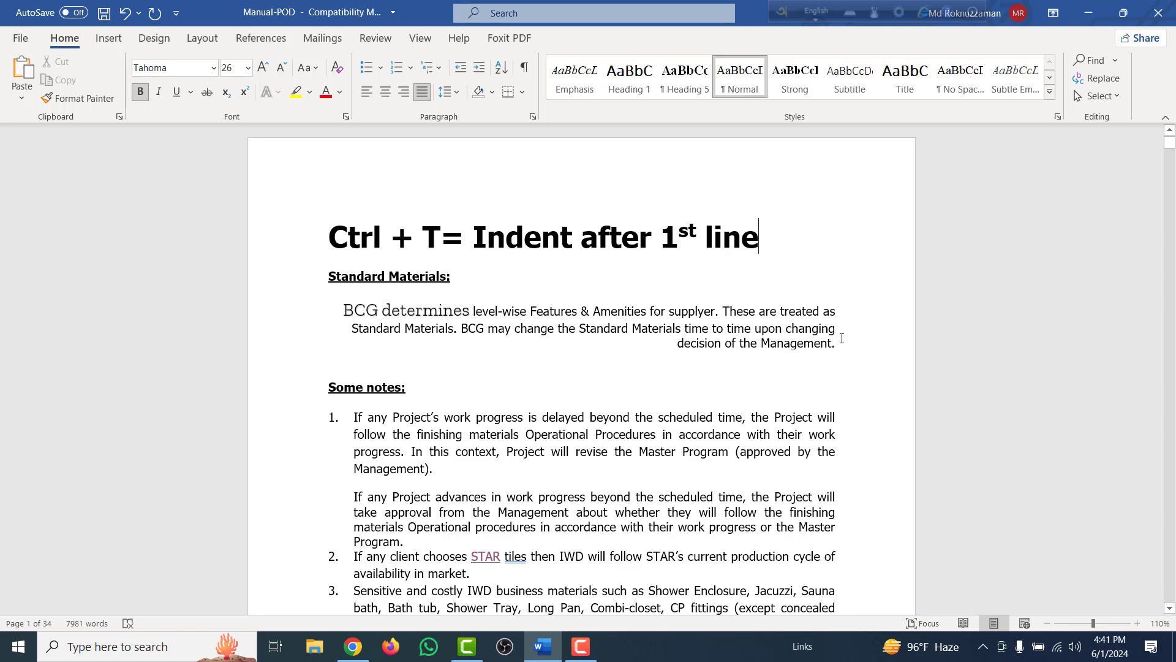
Apply Ctrl+T twice to the BCG determines paragraph to increase its hanging indent
{"action": "mouse_move", "coordinate": [836, 344]}
{"action": "left_mouse_down"}
{"action": "mouse_move", "coordinate": [669, 311]}
{"action": "mouse_move", "coordinate": [331, 317]}
{"action": "left_mouse_up"}
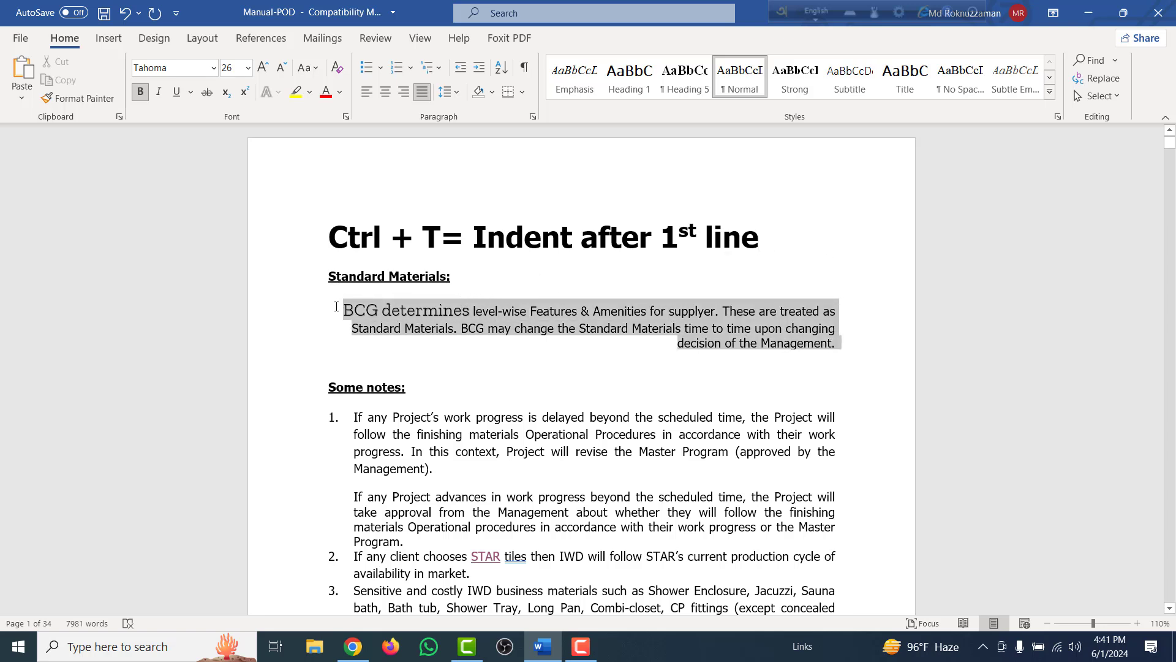
{"action": "key", "text": "ctrl+t"}
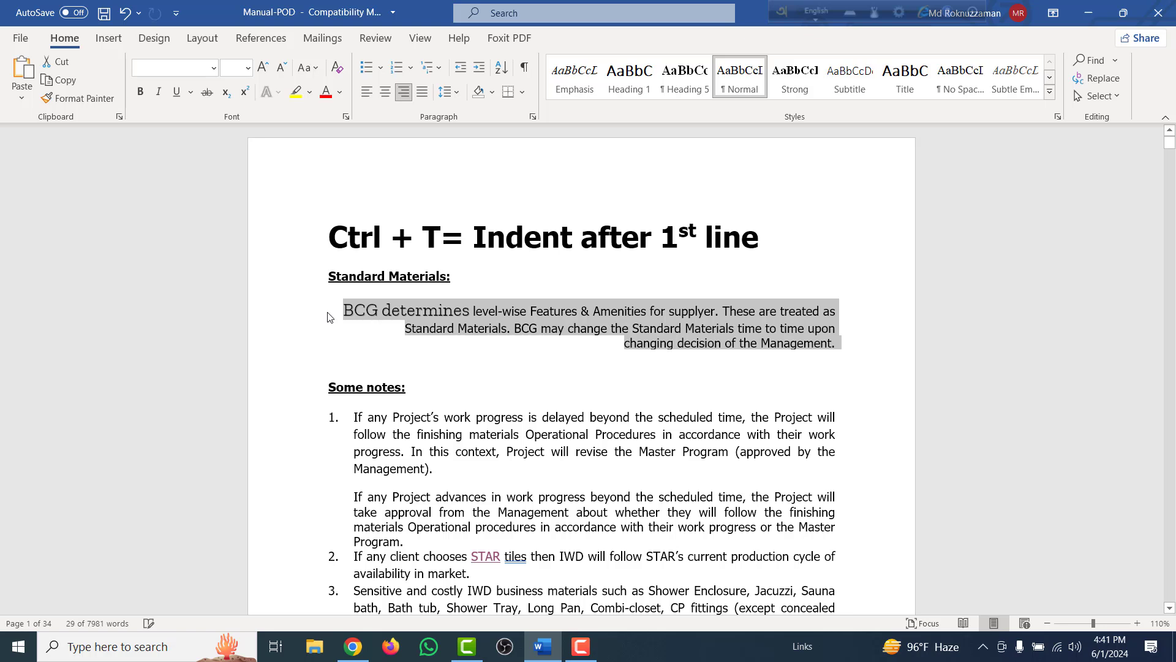
{"action": "left_click", "coordinate": [624, 343]}
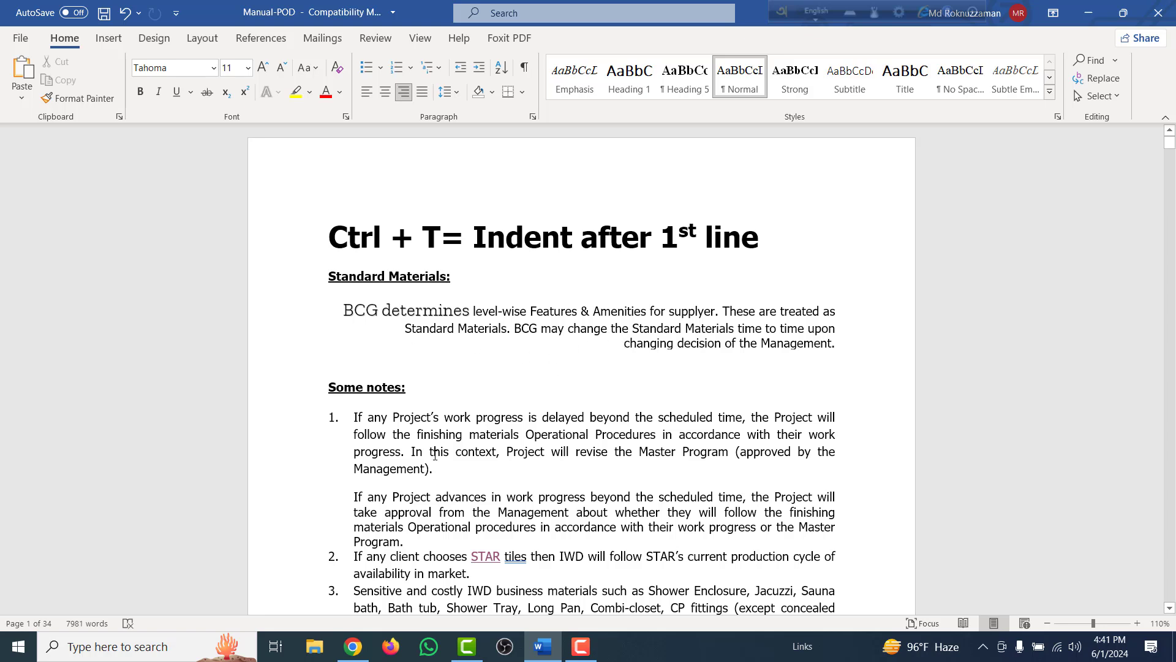
{"action": "left_click", "coordinate": [442, 477]}
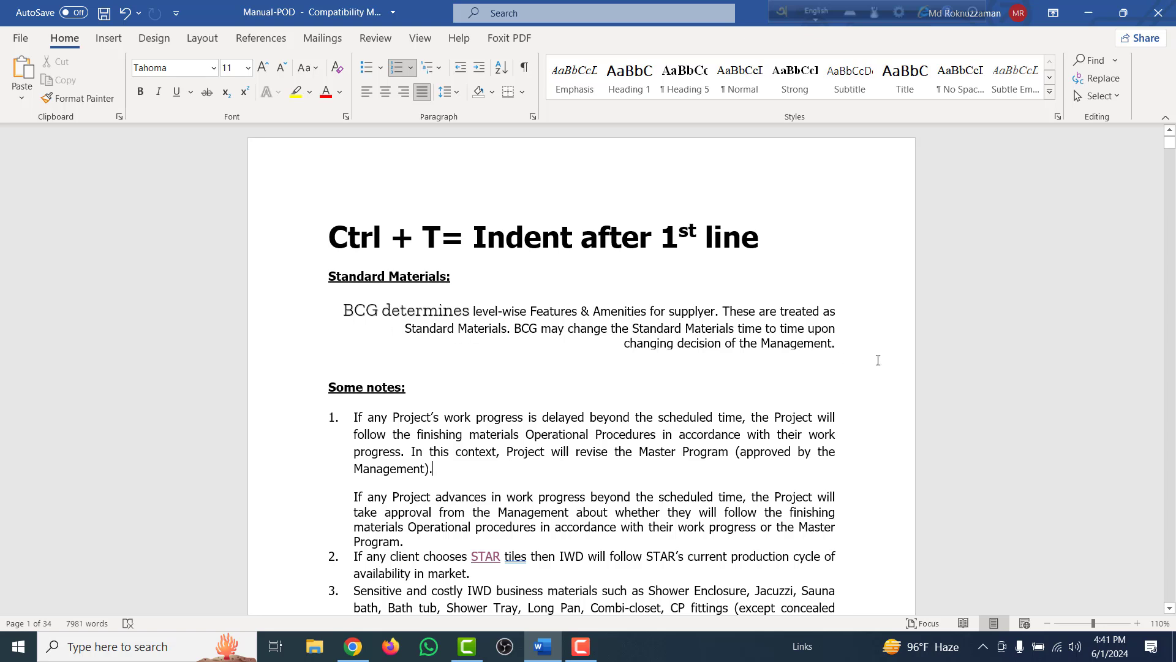
{"action": "left_click_drag", "start_coordinate": [833, 348], "coordinate": [343, 310]}
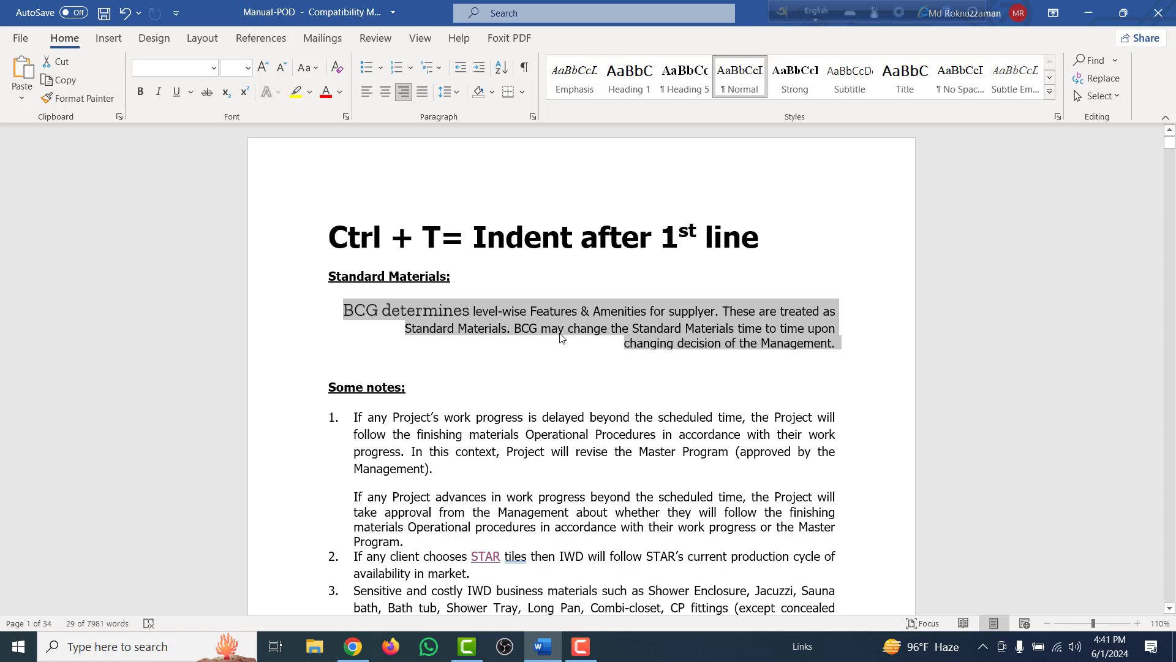
{"action": "key", "text": "ctrl+t"}
{"action": "key", "text": "ctrl+t"}
{"action": "key", "text": "ctrl+t"}
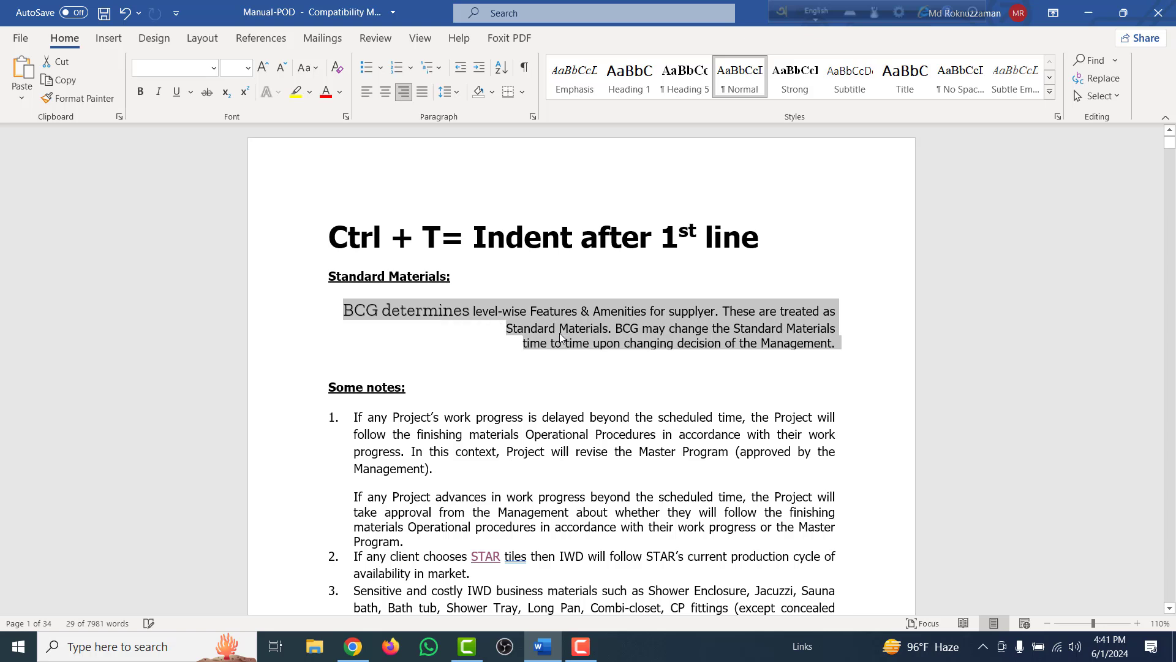
{"action": "left_click", "coordinate": [549, 399]}
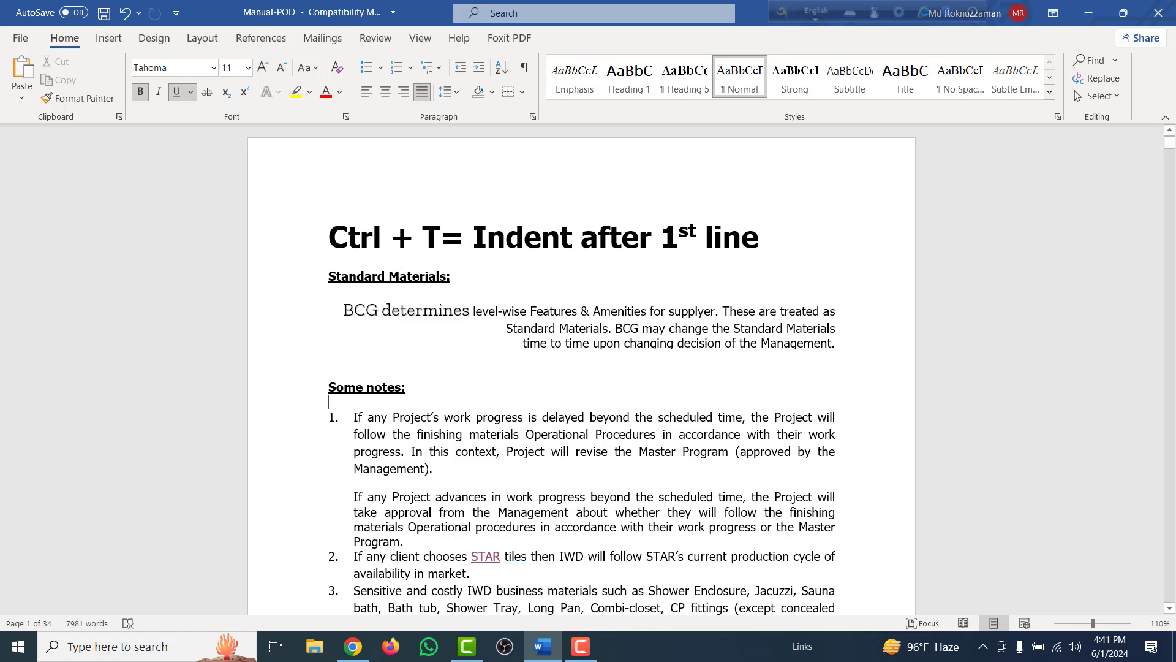
Replace T with U and 'Indent after 1st line' with 'Underline' in the heading
{"action": "double_click", "coordinate": [421, 233]}
{"action": "type", "text": "U"}
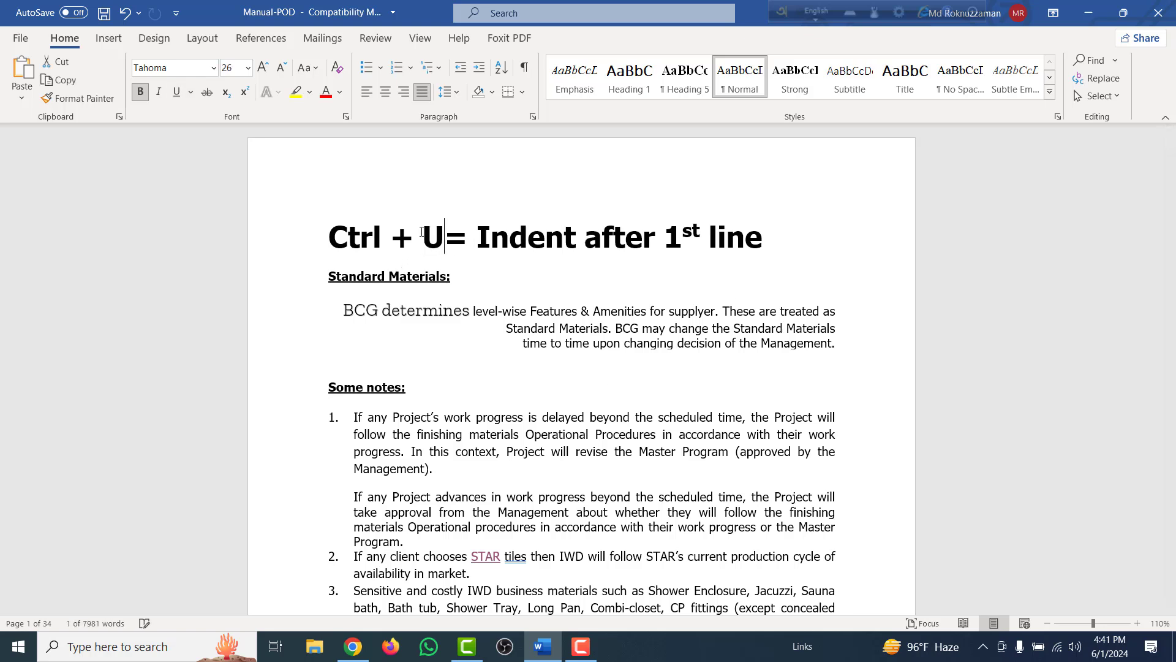
{"action": "left_click_drag", "start_coordinate": [772, 250], "coordinate": [478, 245]}
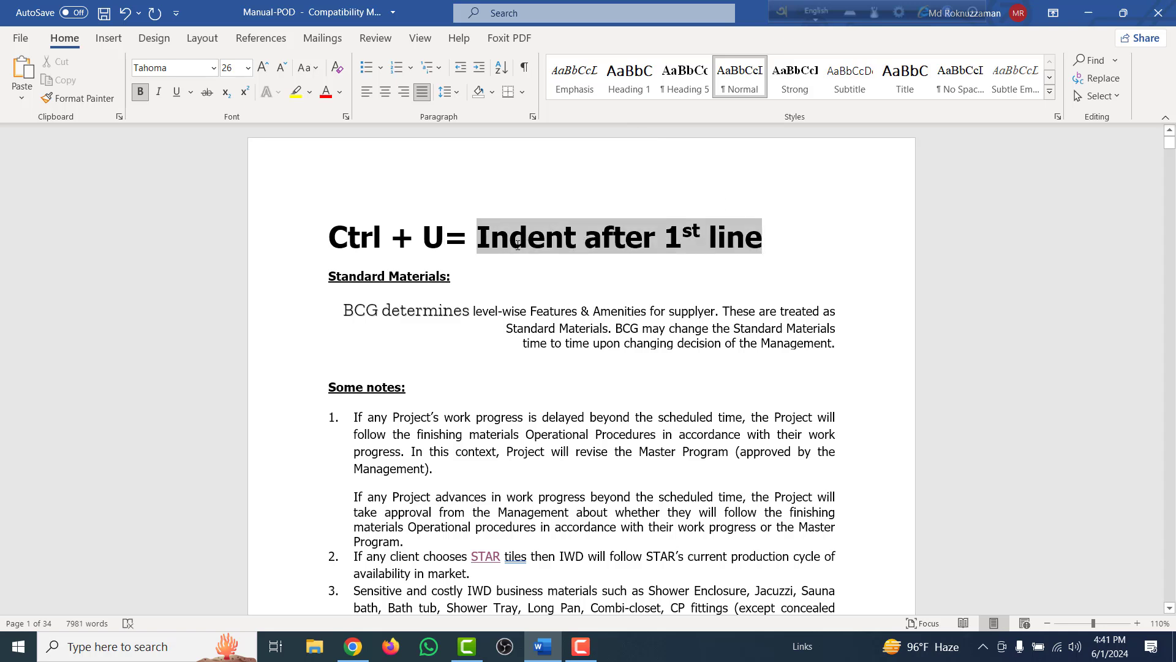
{"action": "type", "text": "Un"}
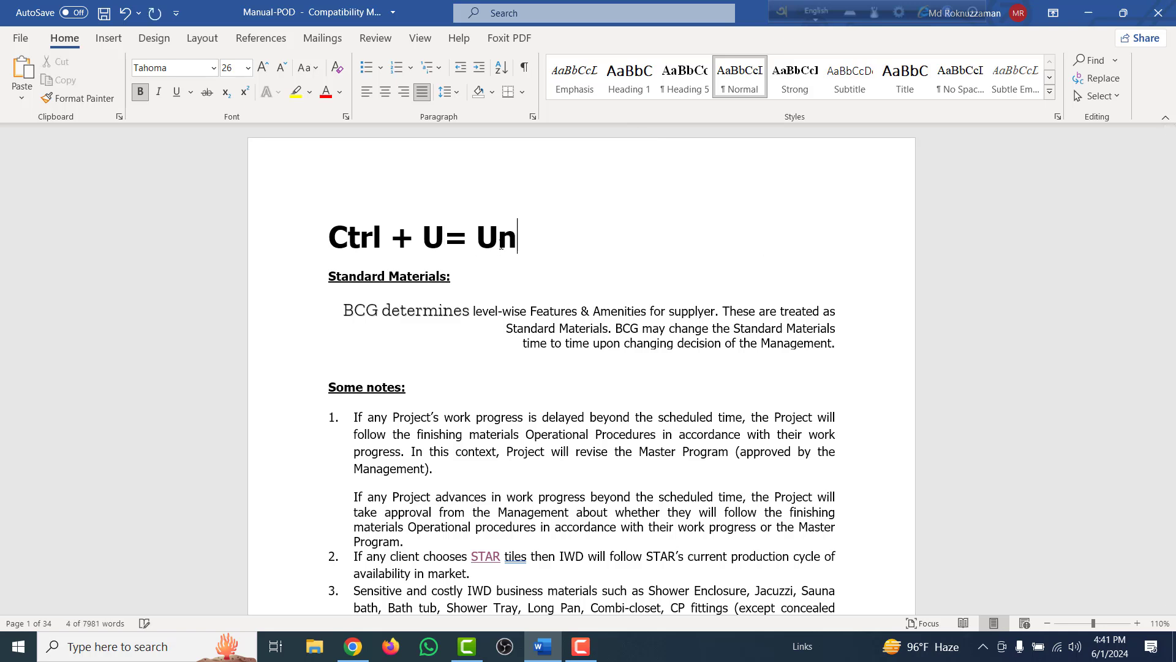
{"action": "type", "text": "derli"}
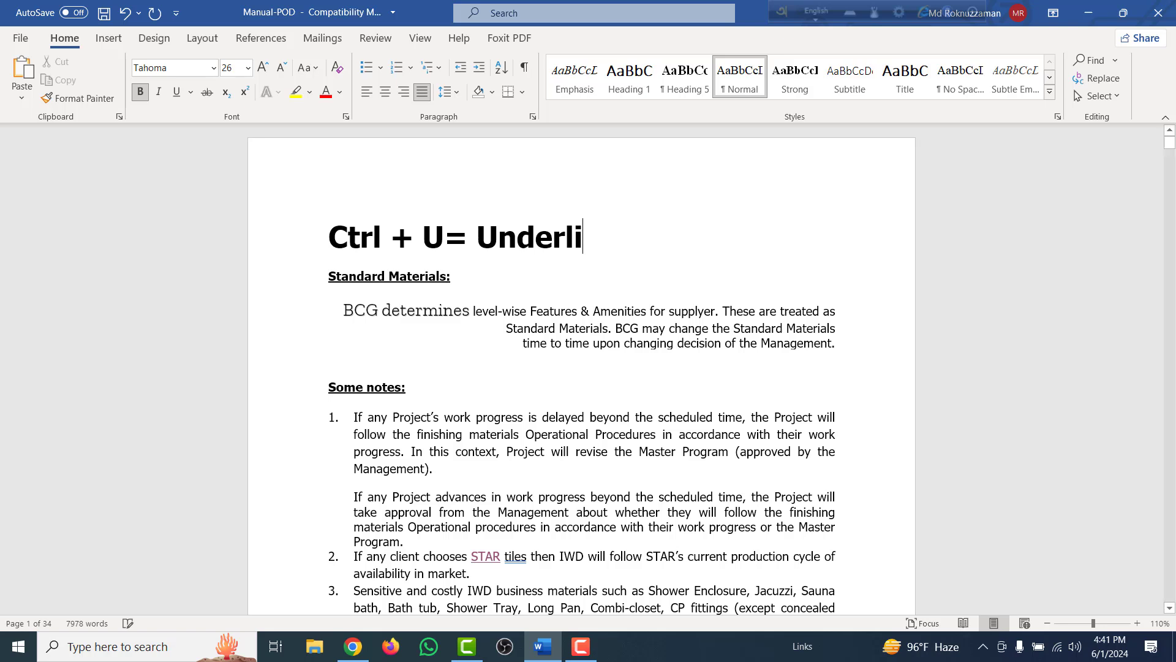
{"action": "type", "text": "ne"}
Underline the BCG determines paragraph with Ctrl+U, then remove the underline again
{"action": "left_click_drag", "start_coordinate": [839, 344], "coordinate": [336, 312]}
{"action": "key", "text": "ctrl+c"}
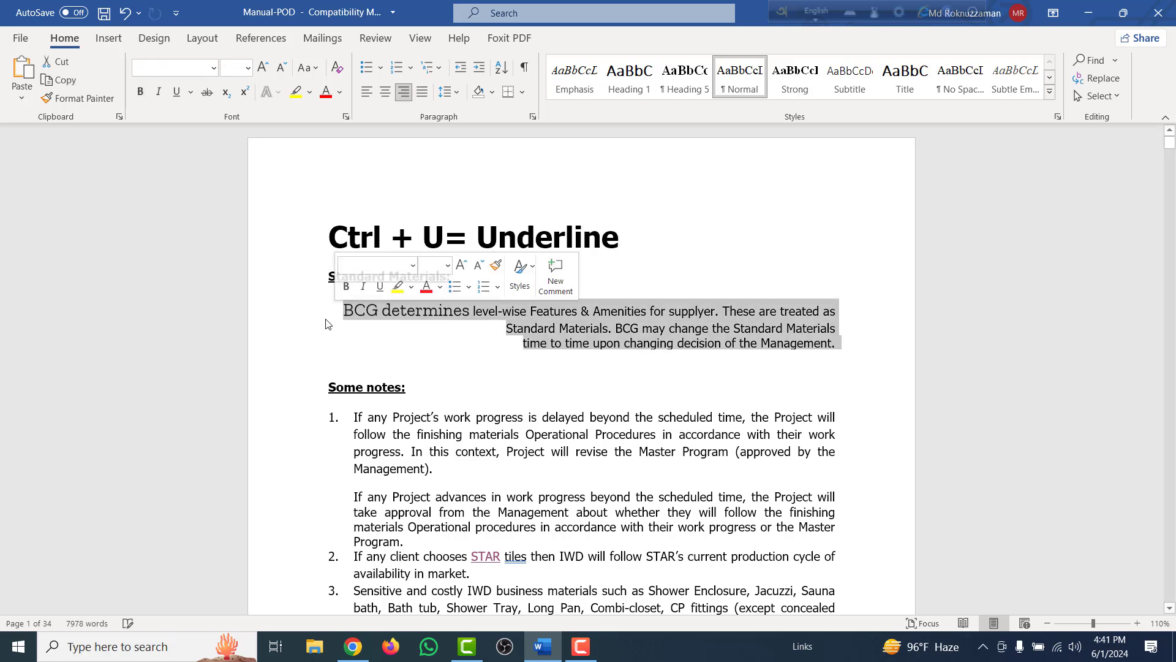
{"action": "key", "text": "ctrl+u"}
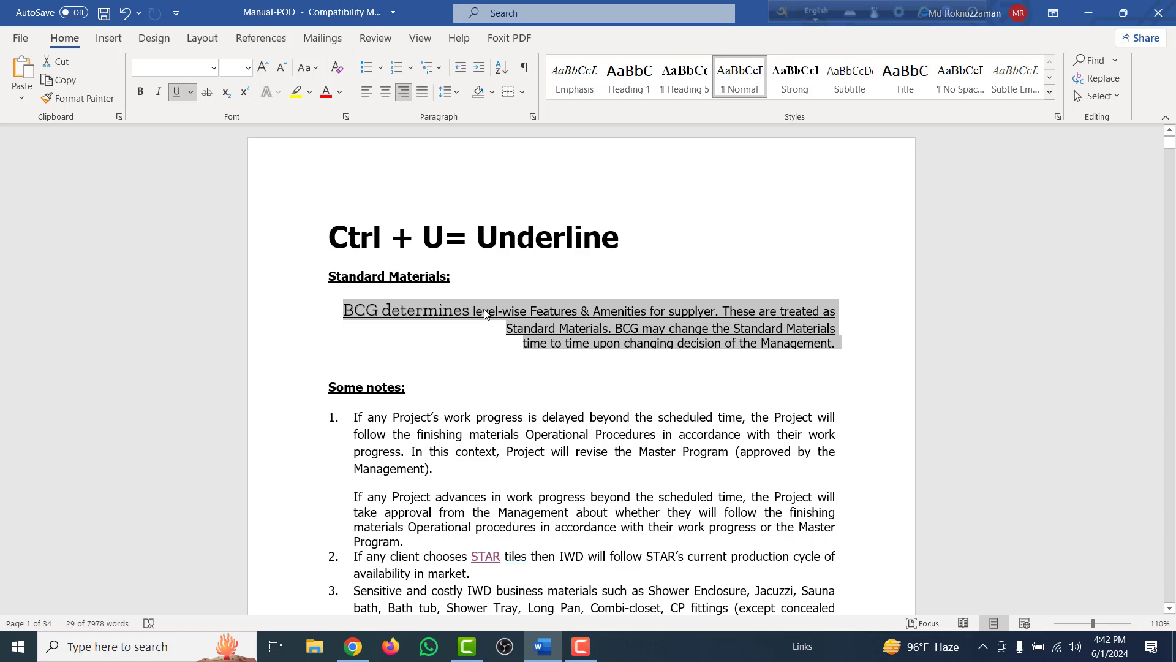
{"action": "key", "text": "ctrl+u"}
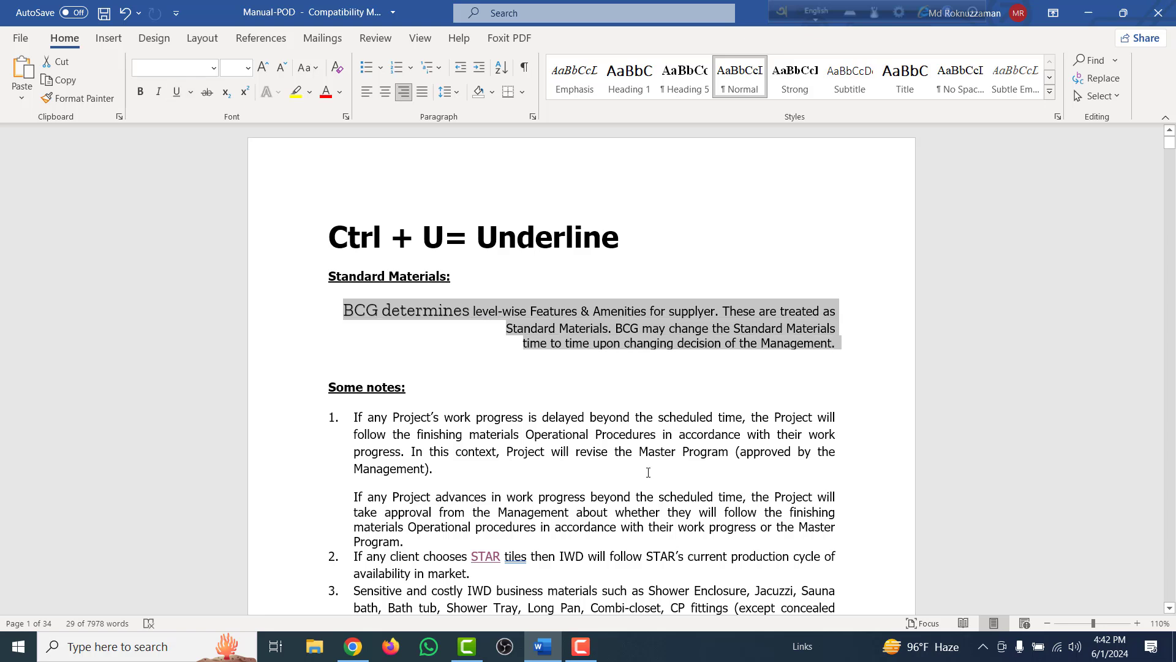
Replace U with V and 'Underline' with 'Past' in the heading, then glance at its context menu
{"action": "double_click", "coordinate": [433, 238]}
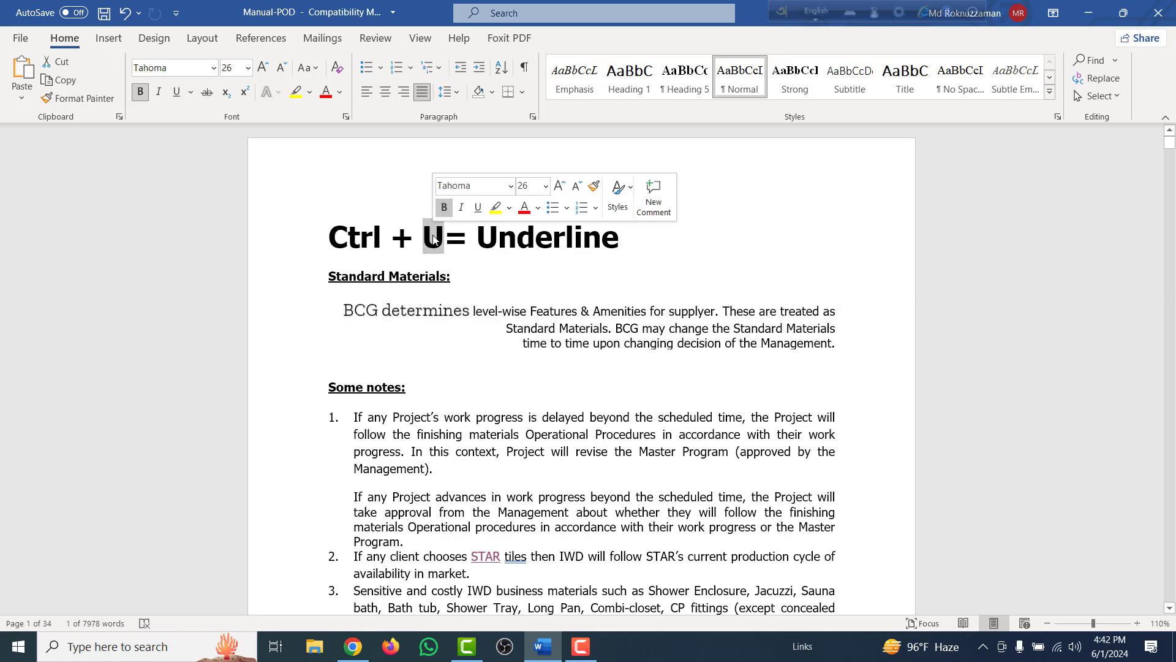
{"action": "type", "text": "V"}
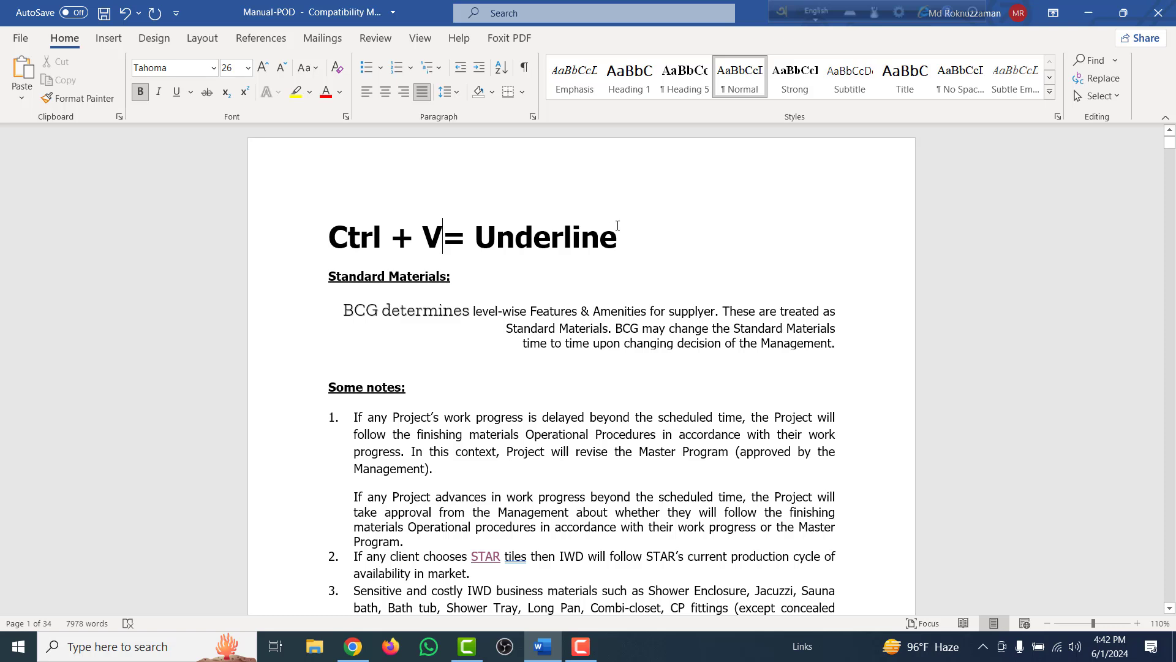
{"action": "left_click_drag", "start_coordinate": [617, 238], "coordinate": [473, 233]}
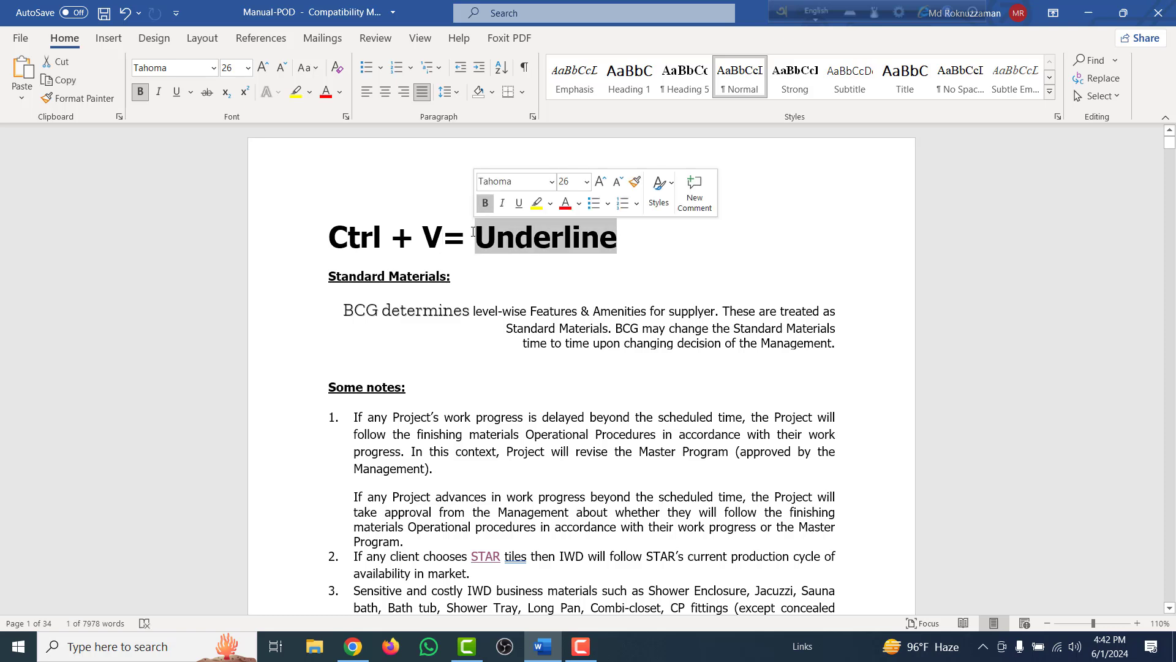
{"action": "type", "text": "P"}
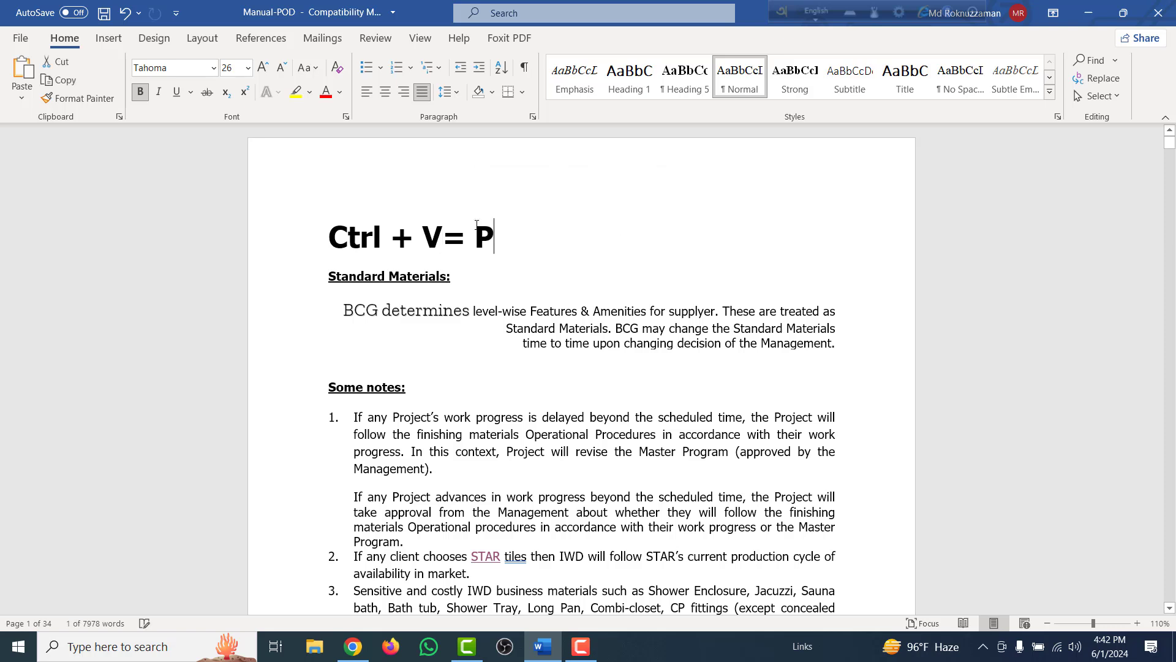
{"action": "type", "text": "ast"}
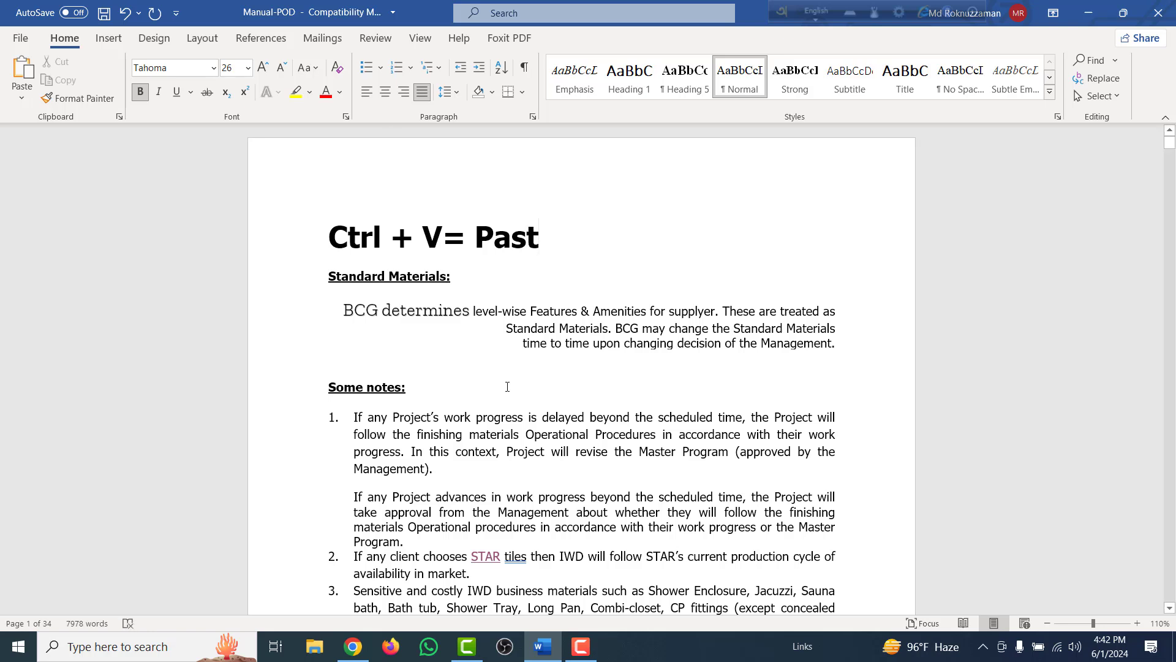
{"action": "right_click", "coordinate": [661, 249]}
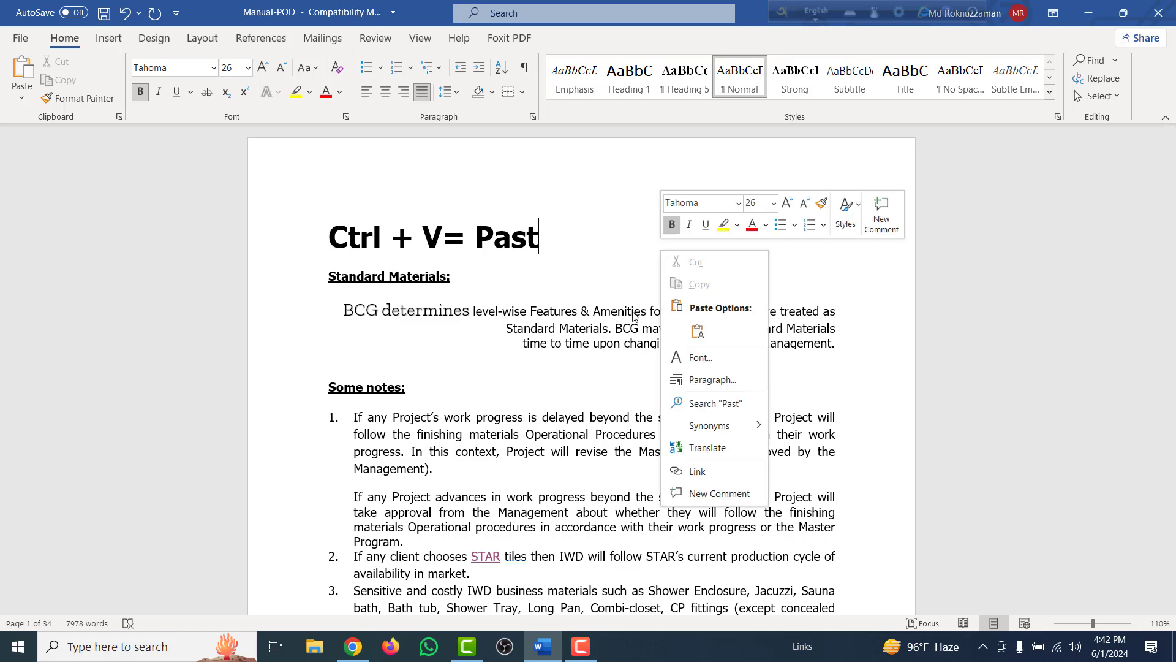
{"action": "key", "text": "Escape"}
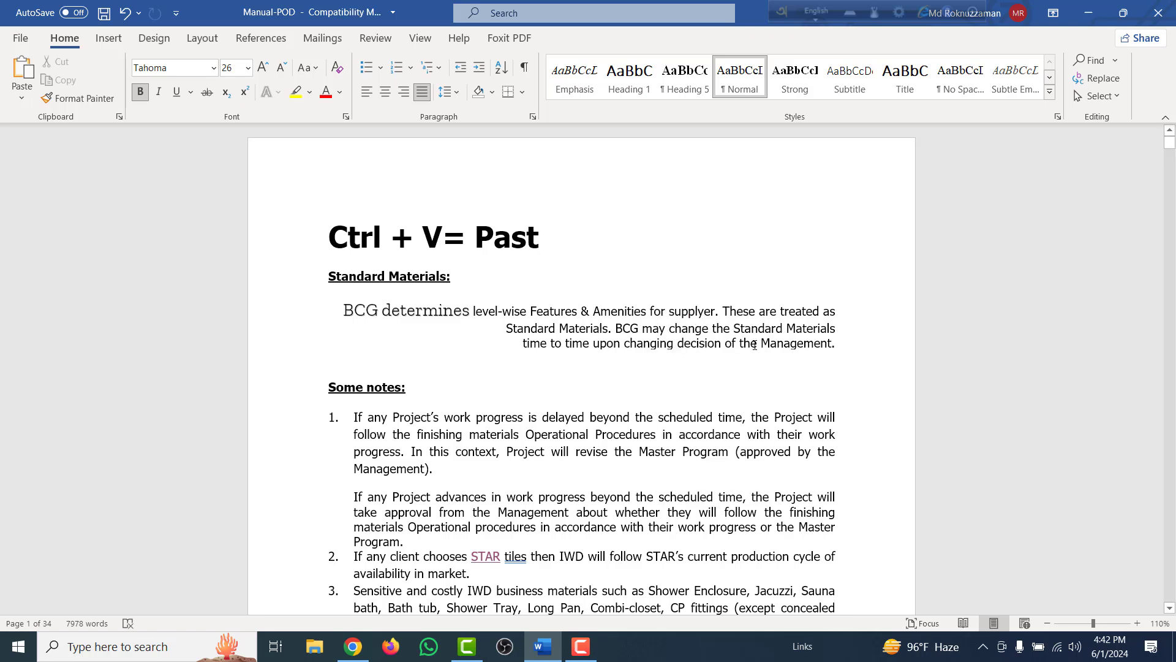
Paste a copy of the 'BCG determines…' paragraph on the empty line above 'Some notes:'
{"action": "triple_click", "coordinate": [379, 326]}
{"action": "left_click", "coordinate": [340, 311], "text": "shift"}
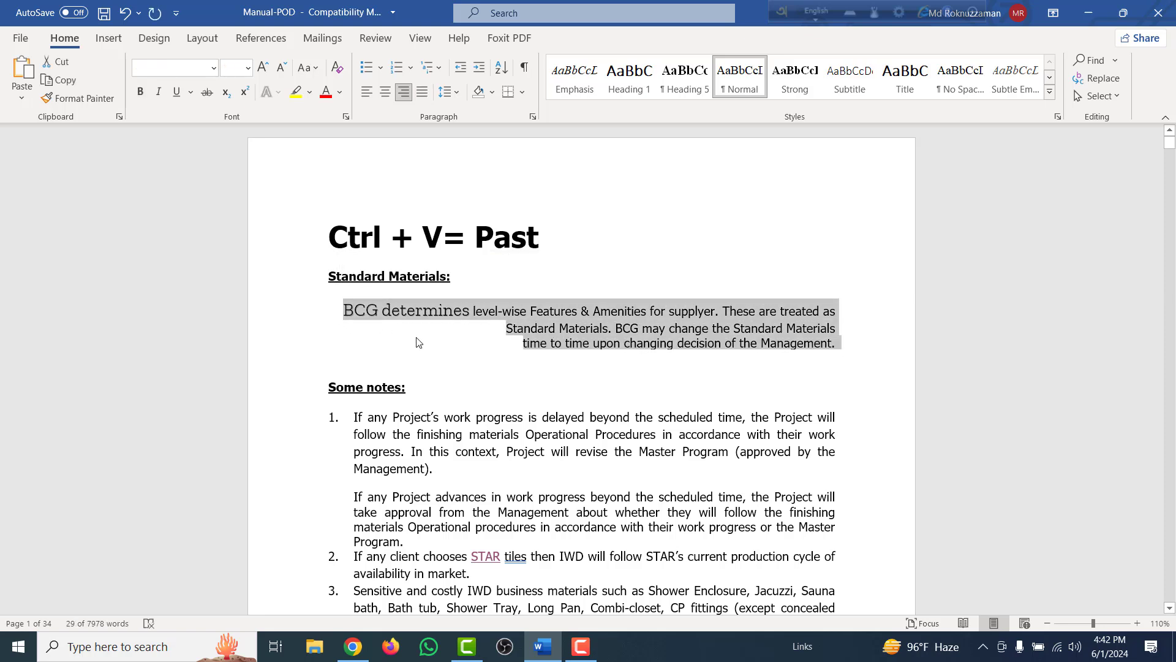
{"action": "left_click", "coordinate": [416, 369]}
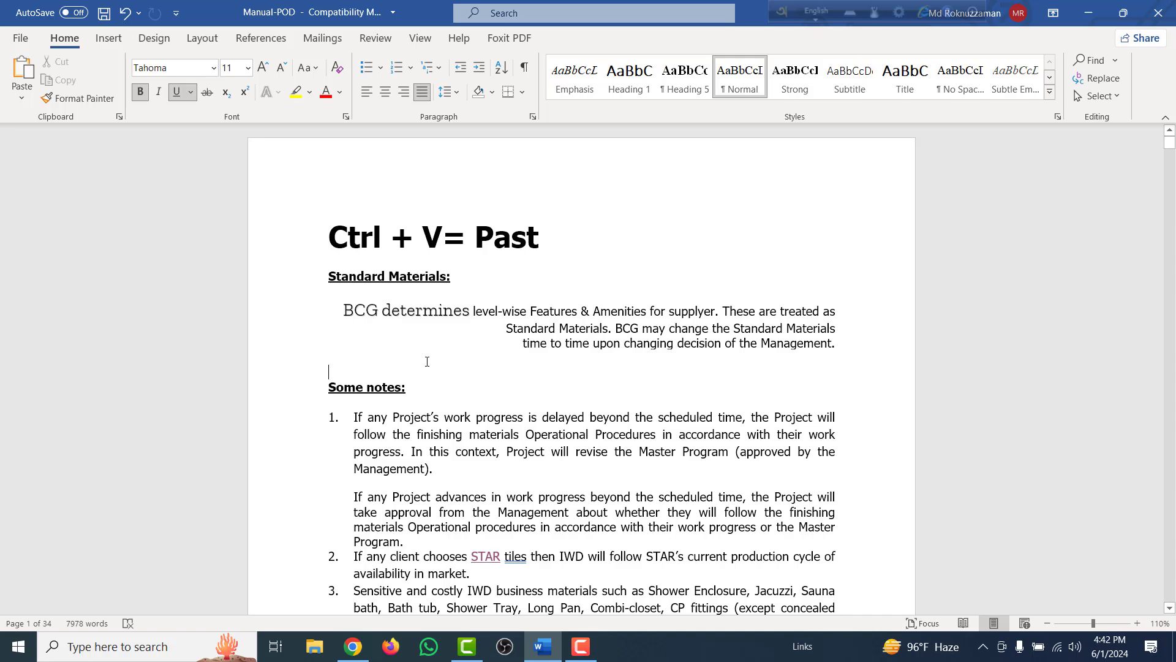
{"action": "key", "text": "ctrl+v"}
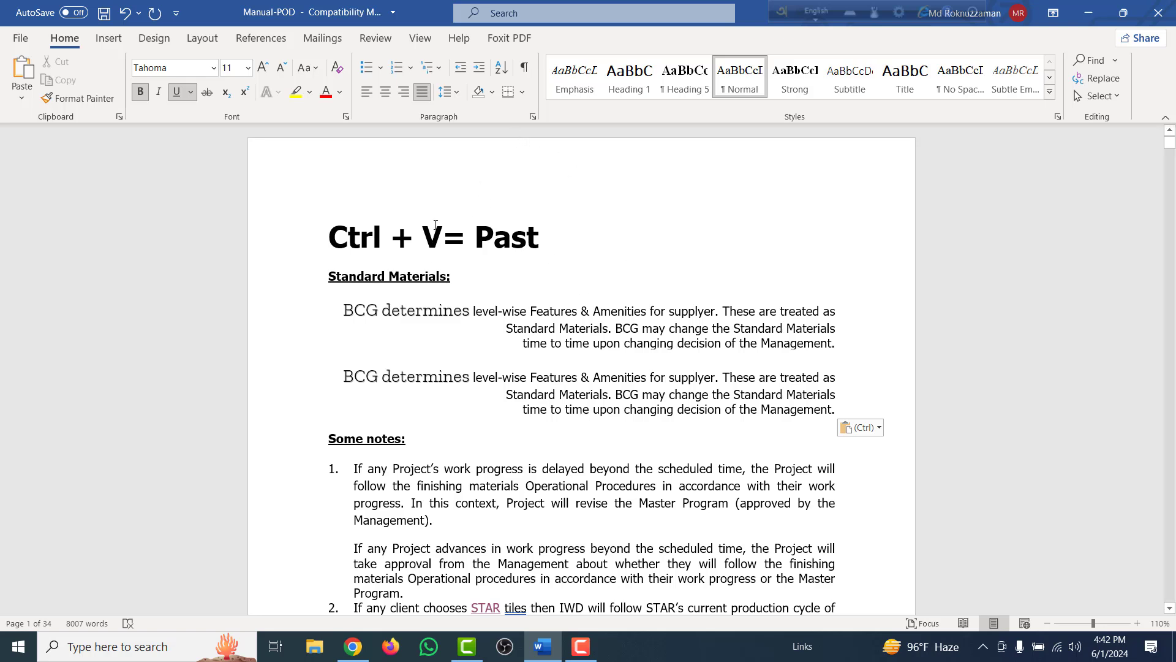
{"action": "left_click_drag", "start_coordinate": [442, 239], "coordinate": [422, 240]}
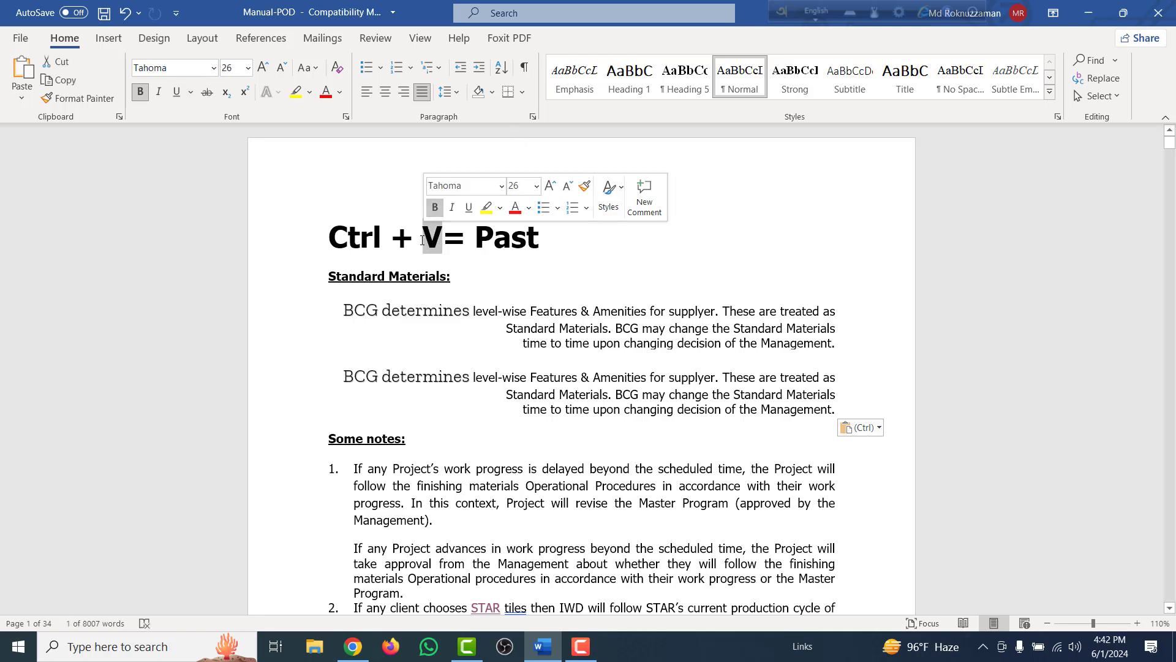
Change the heading to 'Ctrl + W= Close document'
{"action": "type", "text": "W"}
{"action": "left_click_drag", "start_coordinate": [549, 239], "coordinate": [485, 241]}
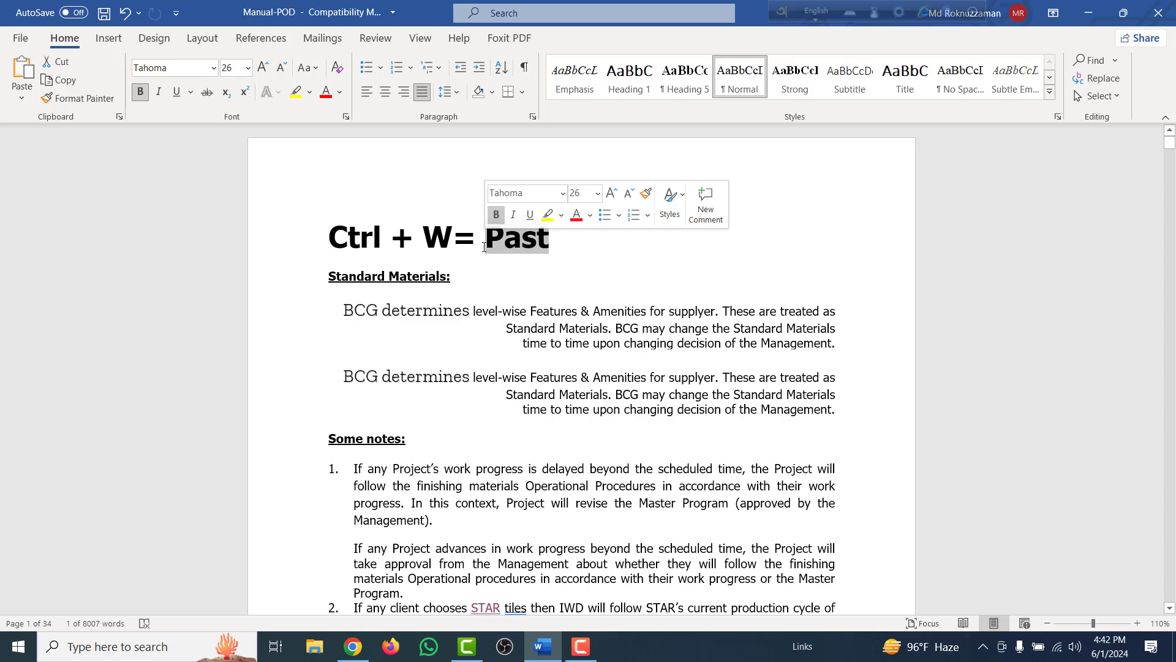
{"action": "type", "text": "Clos"}
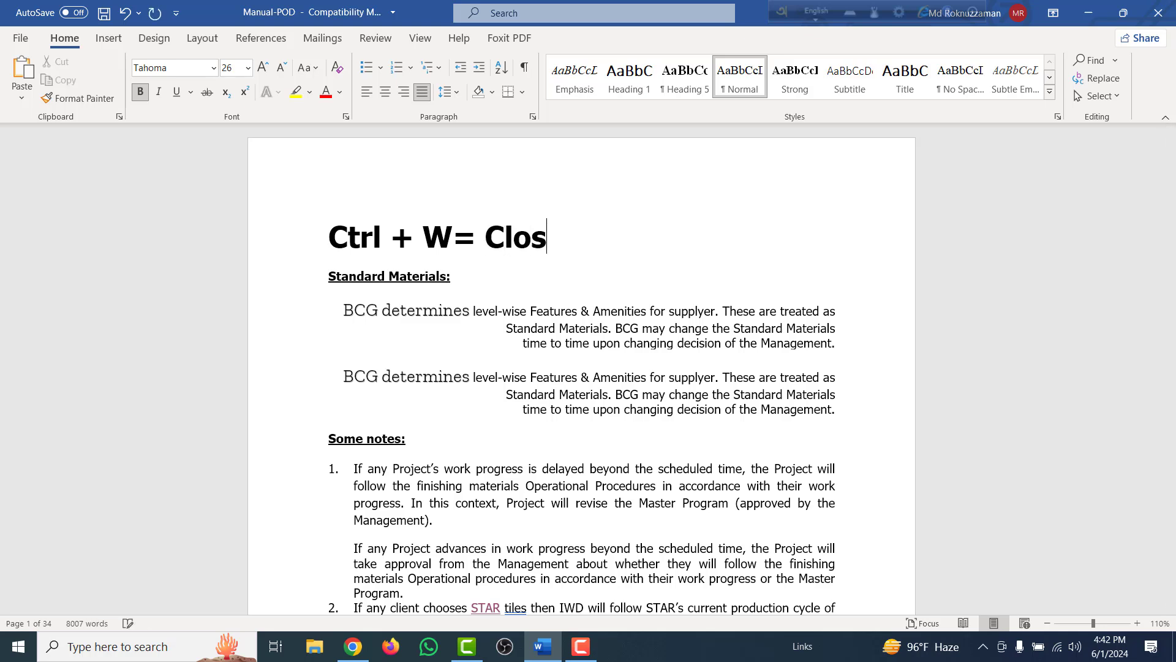
{"action": "type", "text": "e docu"}
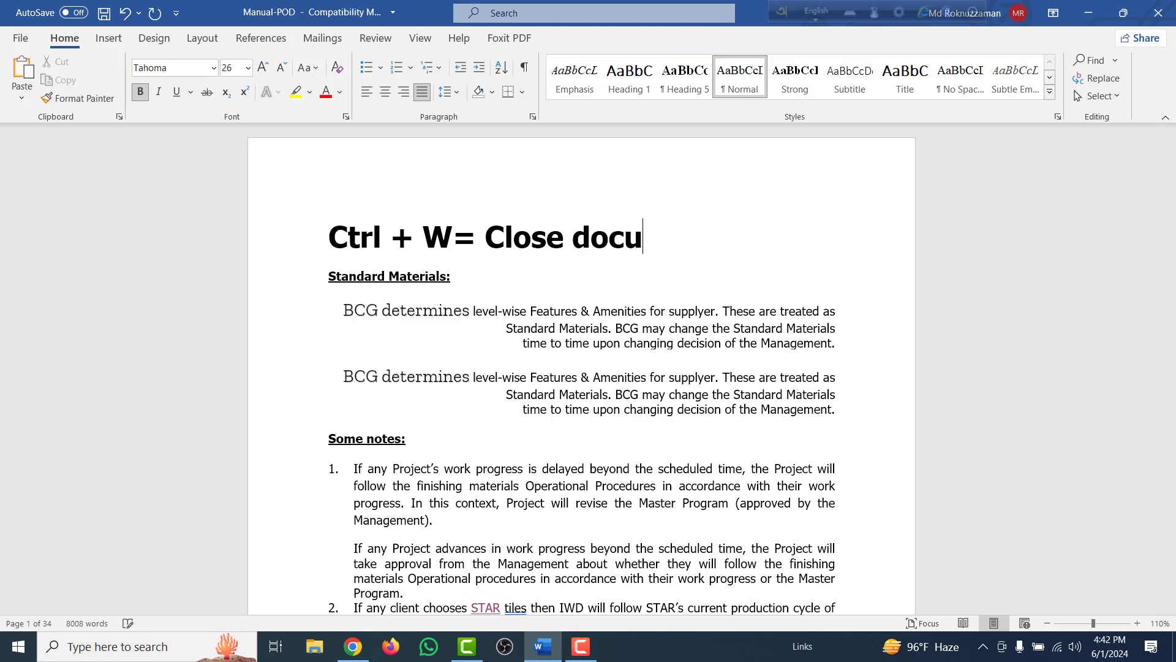
{"action": "type", "text": "men"}
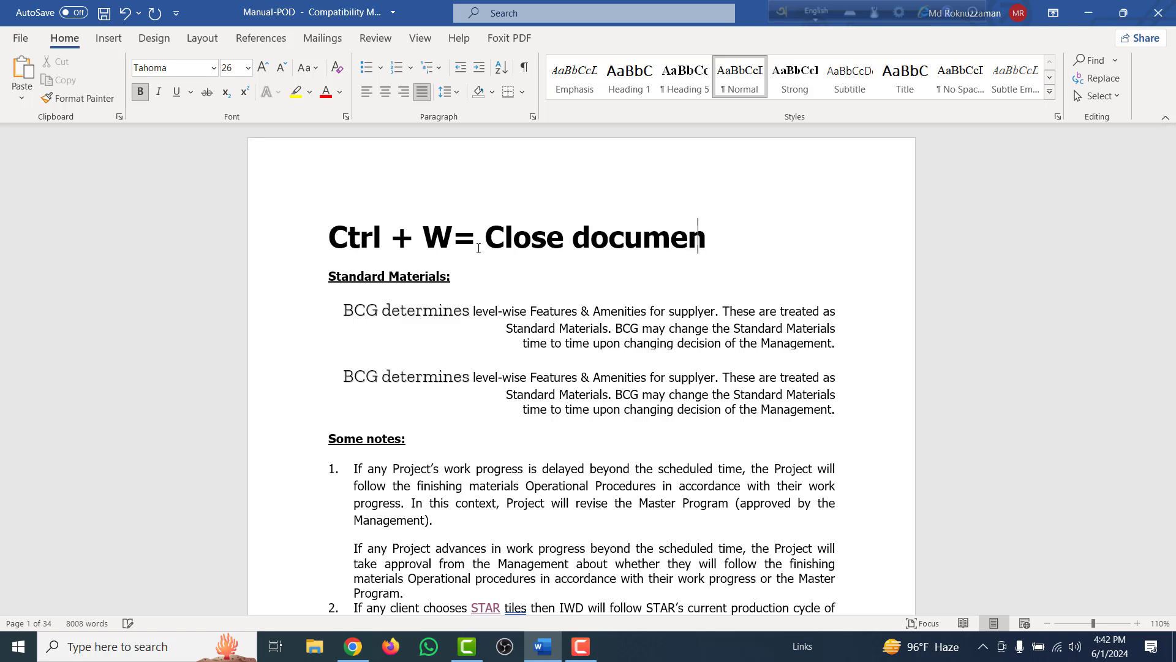
{"action": "type", "text": "t"}
Try closing the document with Ctrl+W, then cancel so the manual stays open
{"action": "left_click", "coordinate": [512, 279]}
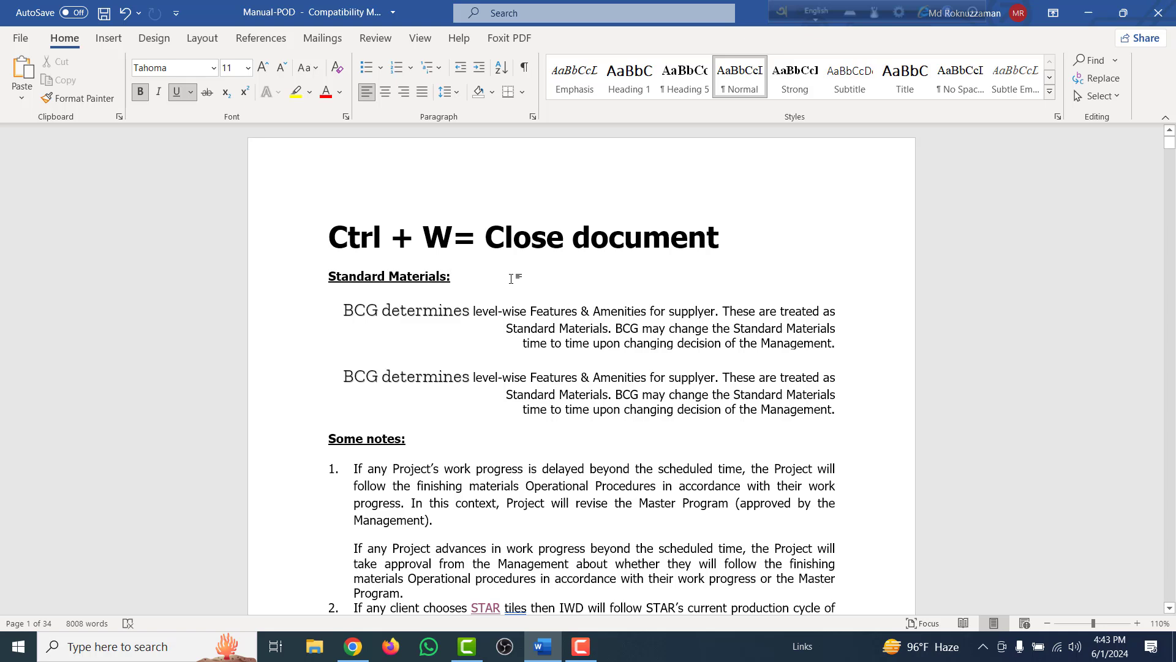
{"action": "key", "text": "ctrl+w"}
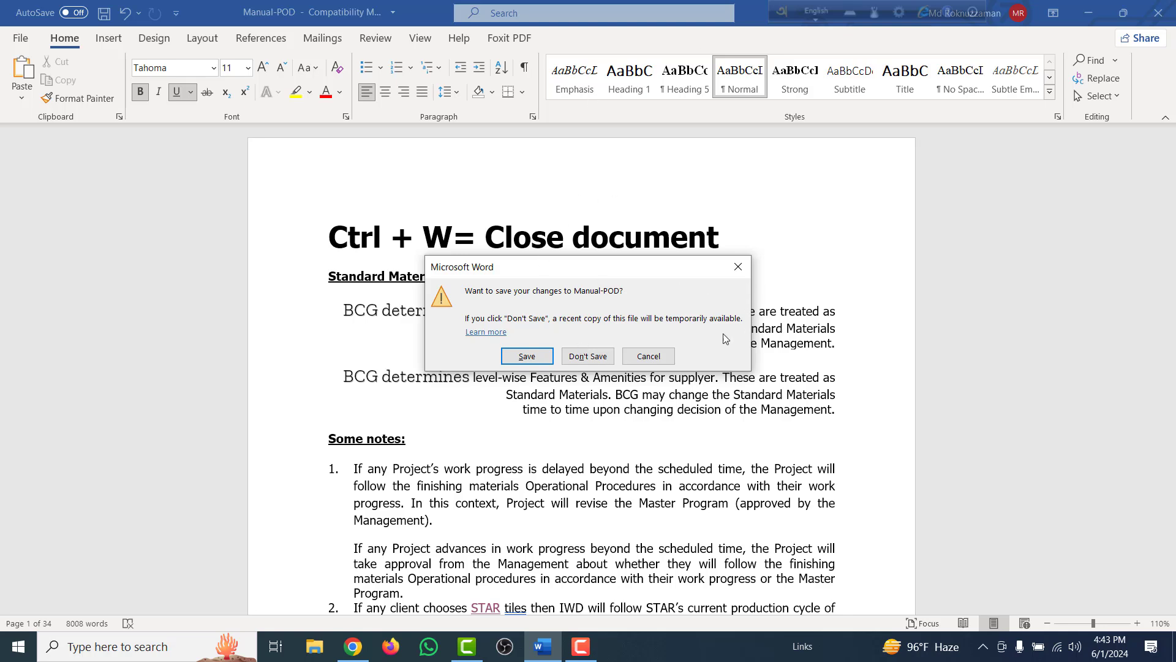
{"action": "left_click", "coordinate": [664, 364]}
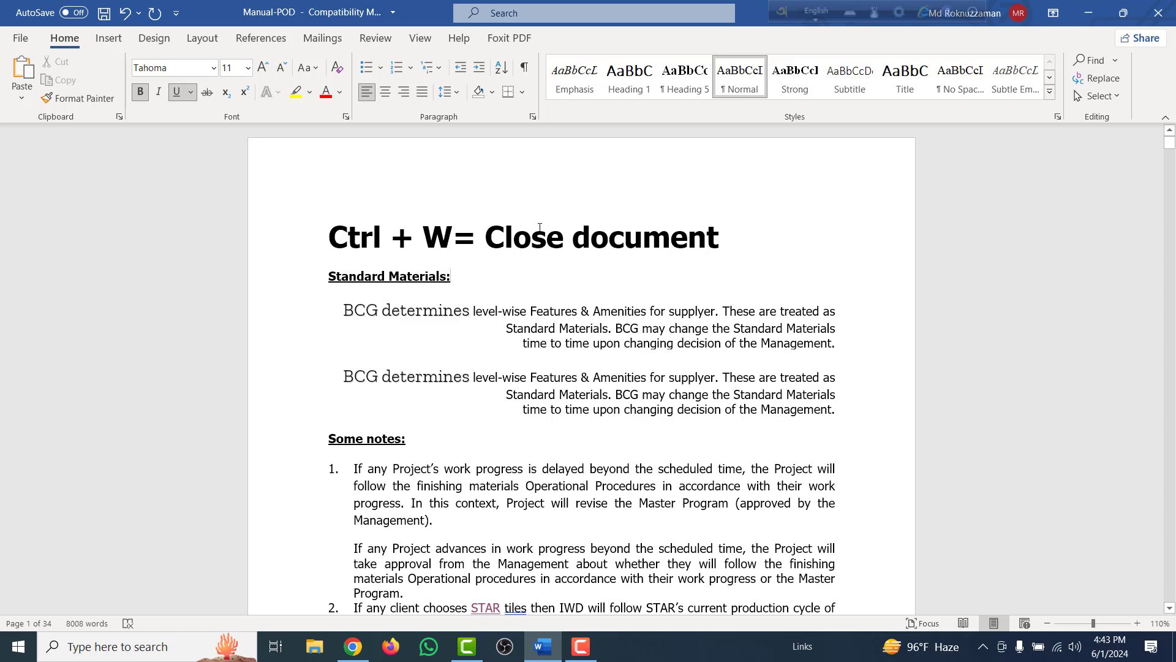
Change the heading to 'Ctrl + X= Cut'
{"action": "double_click", "coordinate": [441, 245]}
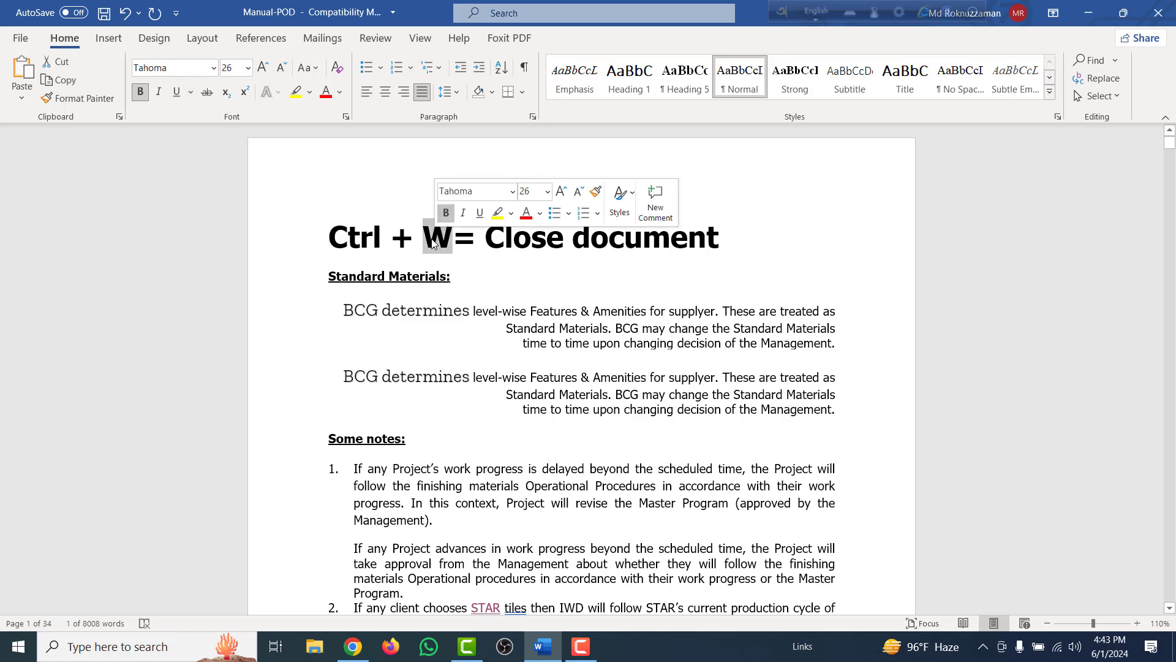
{"action": "type", "text": "X"}
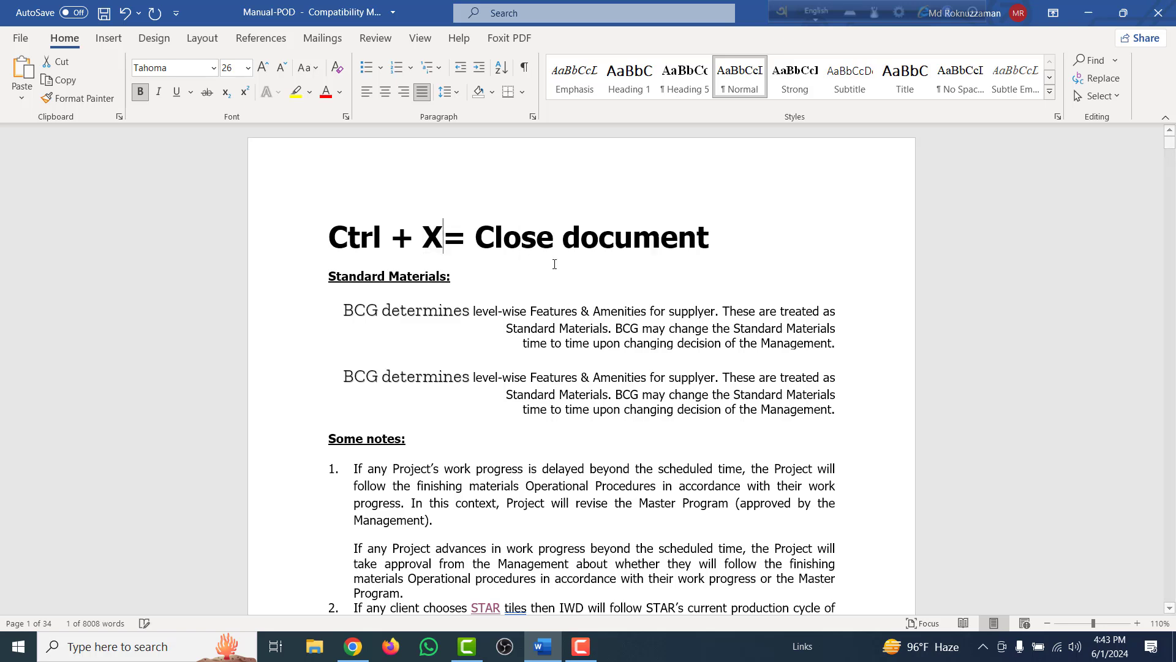
{"action": "left_click_drag", "start_coordinate": [607, 248], "coordinate": [476, 251]}
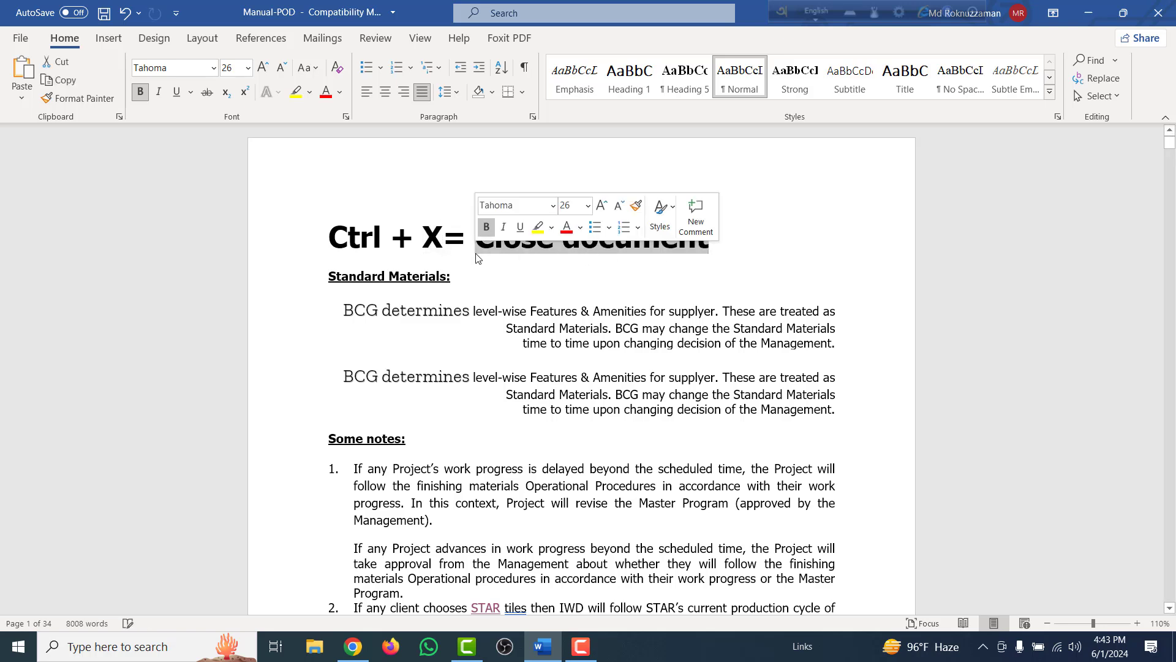
{"action": "type", "text": "Ctrl + X= C"}
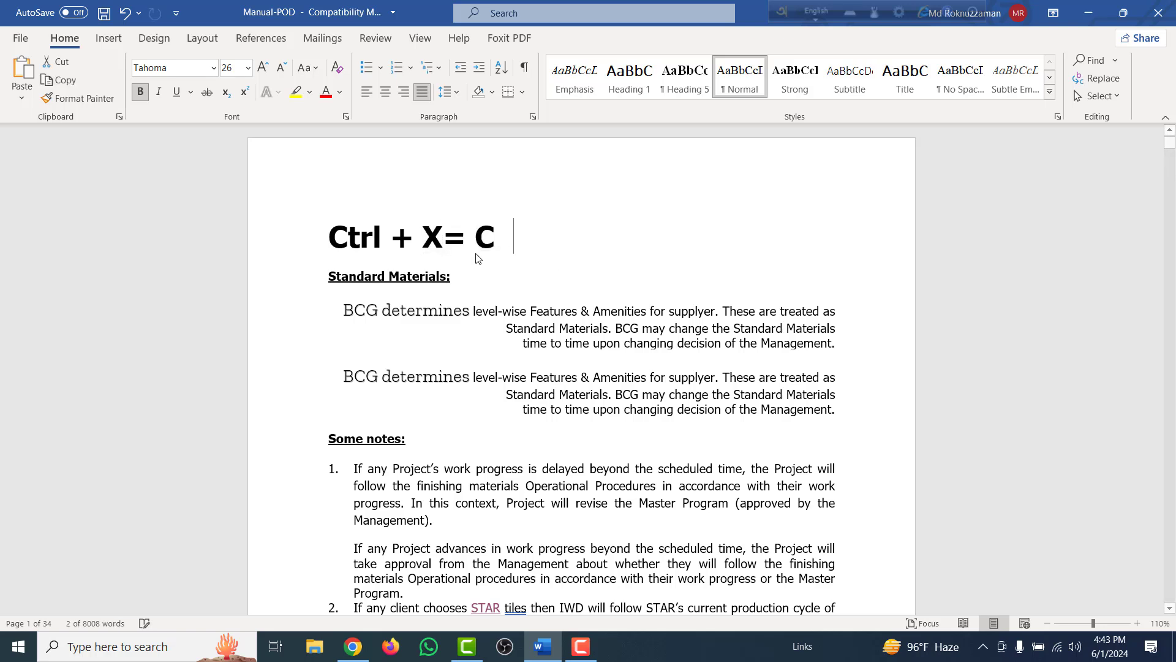
{"action": "type", "text": "ut"}
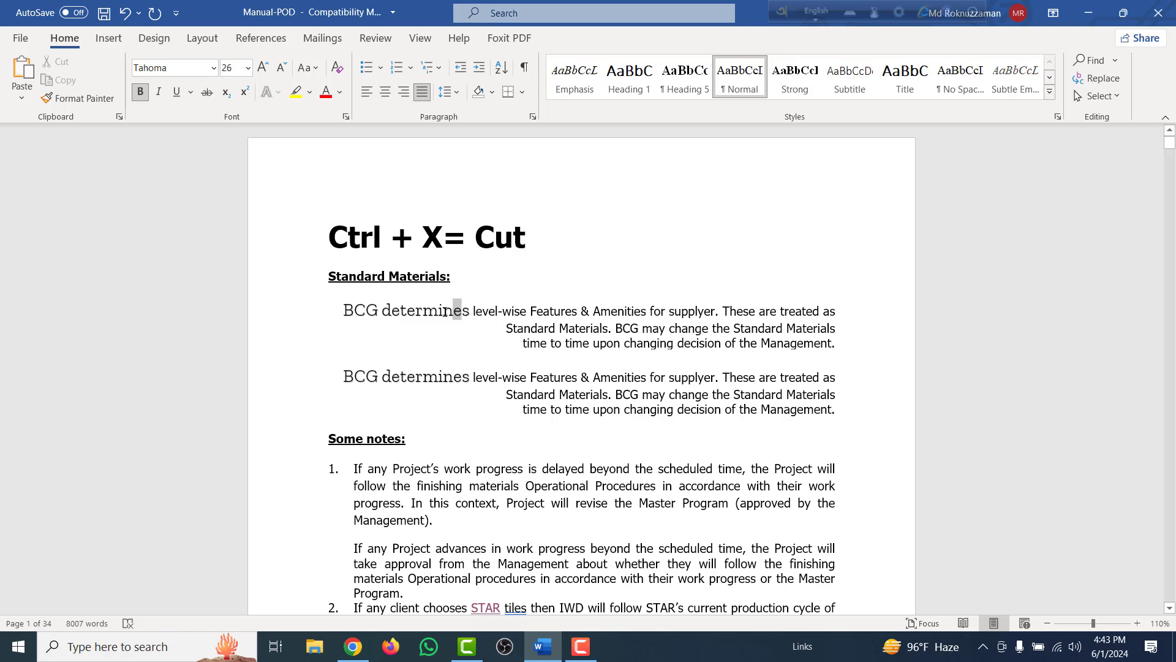
Cut 'BCG determines' from the first paragraph and paste it above 'Some notes:'
{"action": "left_click_drag", "start_coordinate": [466, 317], "coordinate": [438, 317]}
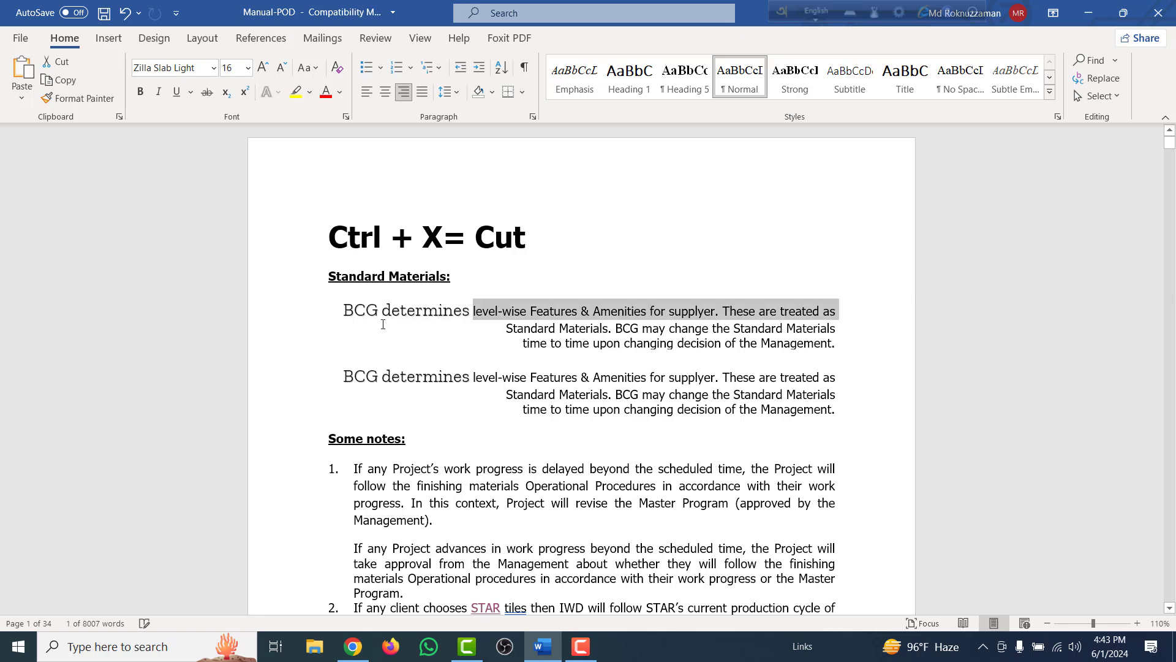
{"action": "left_click_drag", "start_coordinate": [438, 316], "coordinate": [341, 310]}
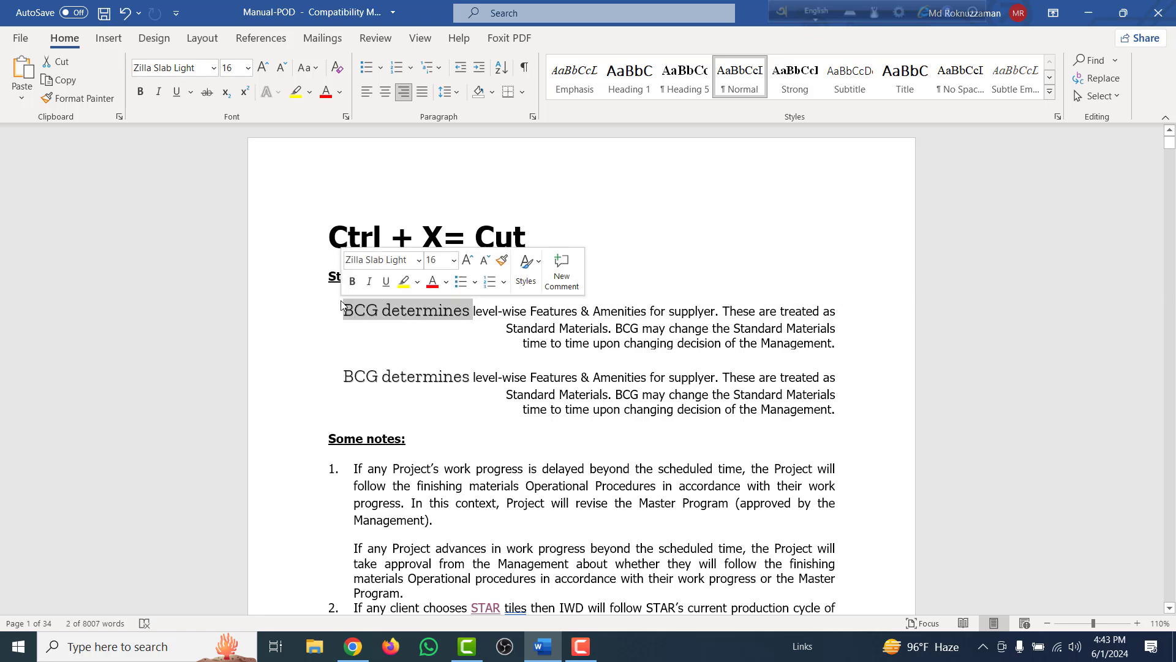
{"action": "key", "text": "ctrl+x"}
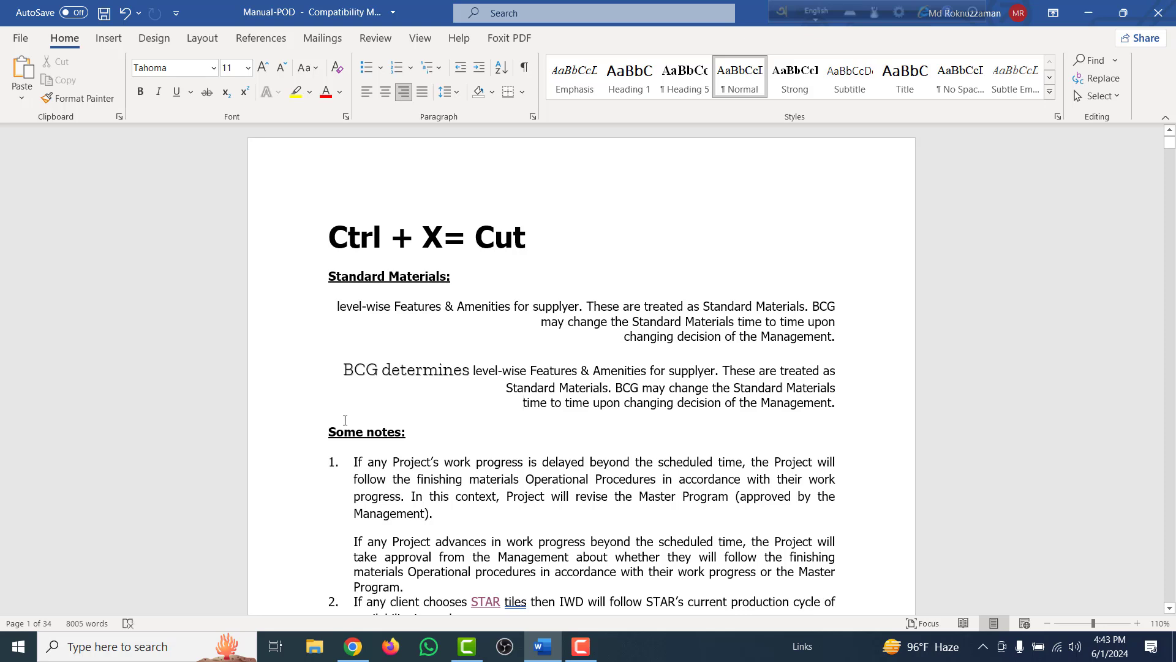
{"action": "left_click", "coordinate": [346, 430]}
{"action": "left_click", "coordinate": [387, 416]}
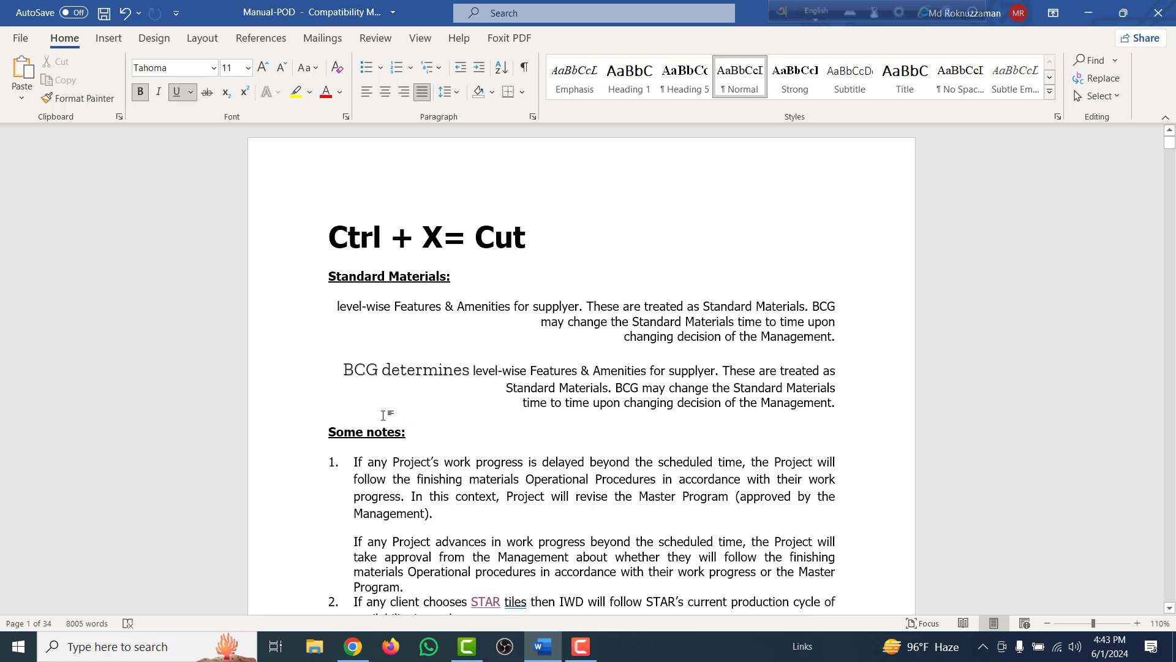
{"action": "key", "text": "ctrl+v"}
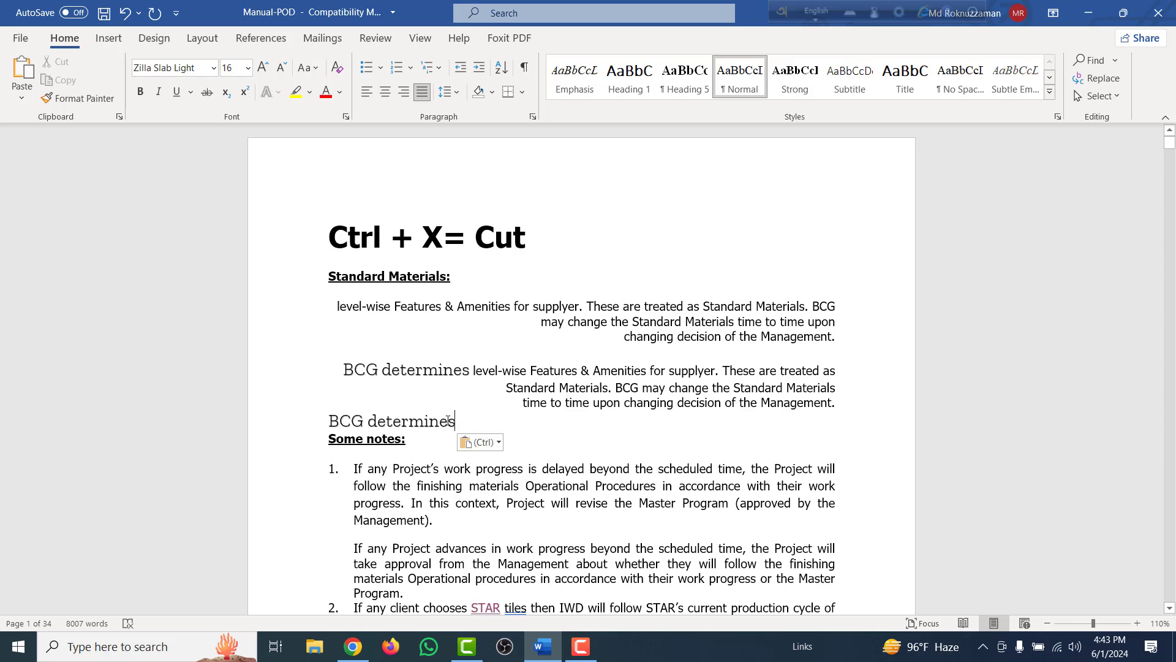
{"action": "key", "text": "ctrl"}
Replace X with Y and 'Cut' with 'Redo' in the heading
{"action": "left_click", "coordinate": [446, 237]}
{"action": "left_click_drag", "start_coordinate": [441, 237], "coordinate": [427, 235]}
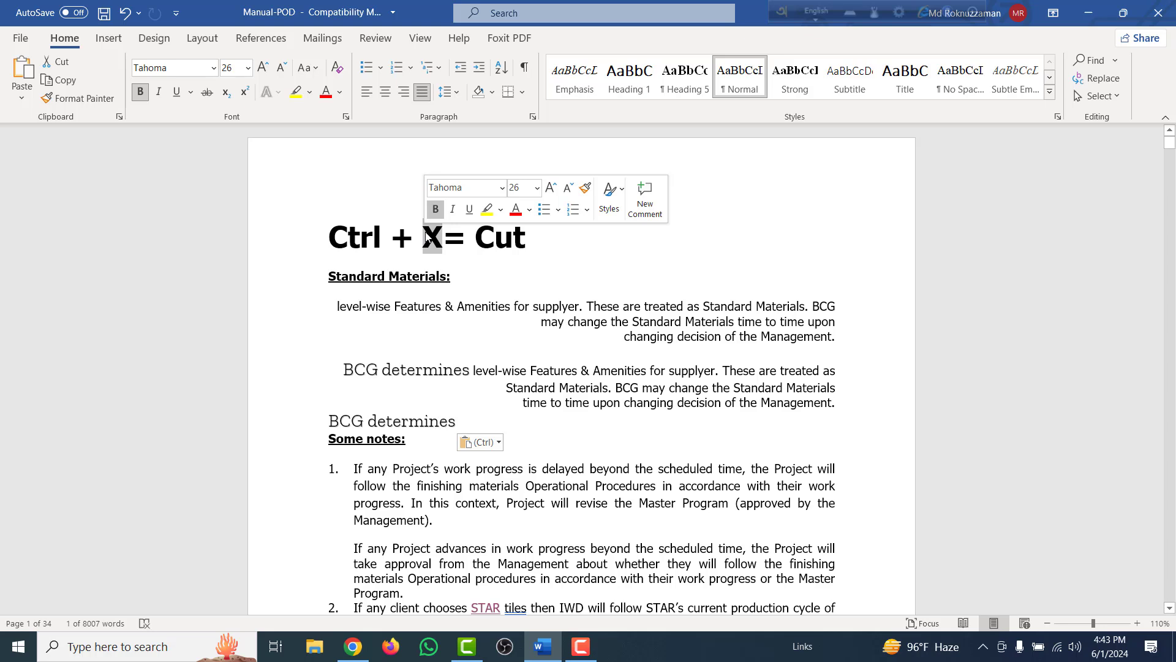
{"action": "type", "text": "Y"}
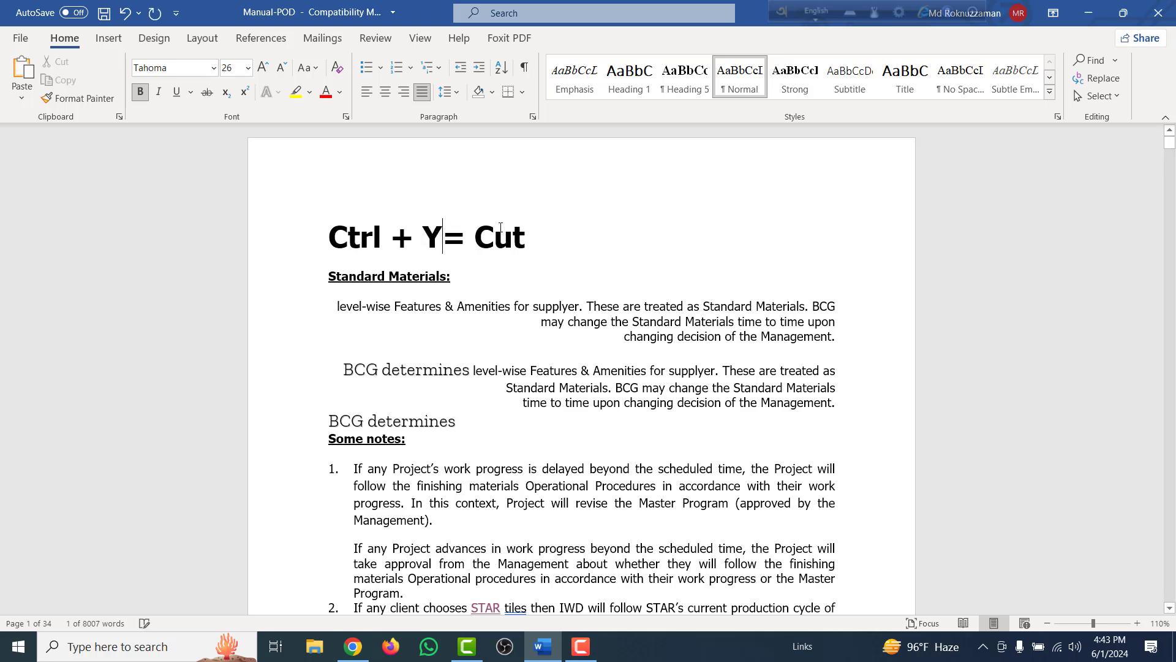
{"action": "left_click_drag", "start_coordinate": [525, 238], "coordinate": [476, 239]}
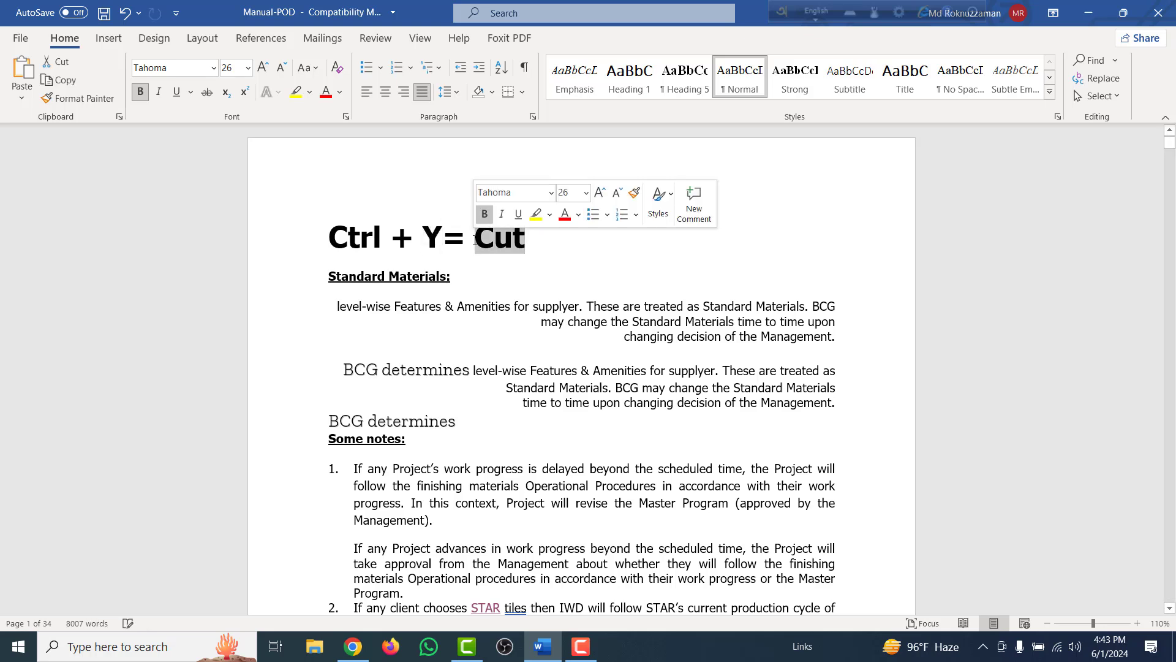
{"action": "type", "text": "Re"}
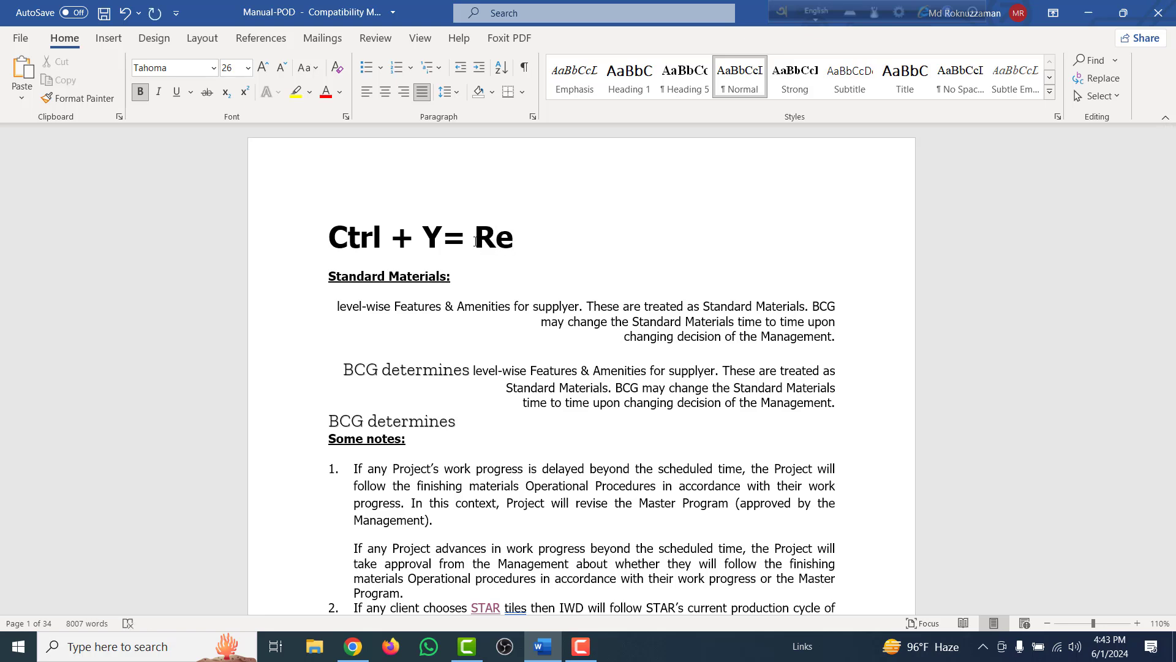
{"action": "type", "text": "do"}
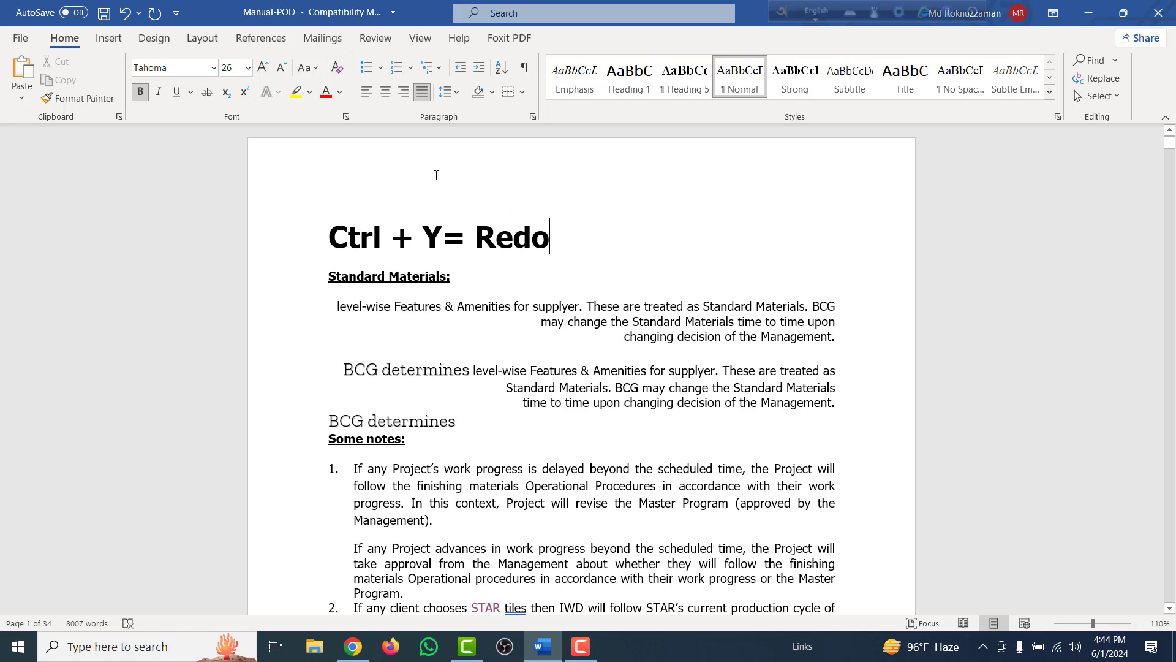
Duplicate the 'Ctrl + Y= Redo' heading onto a new line directly beneath it
{"action": "left_click", "coordinate": [439, 240]}
{"action": "triple_click", "coordinate": [341, 240]}
{"action": "key", "text": "ctrl+c"}
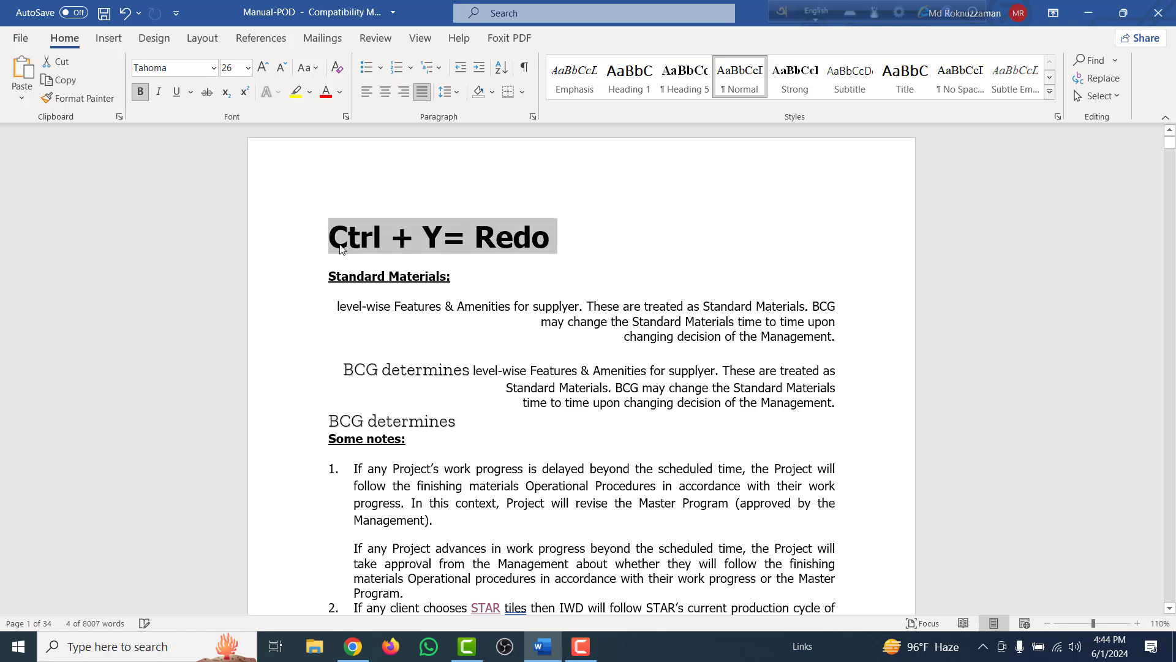
{"action": "left_click", "coordinate": [552, 238]}
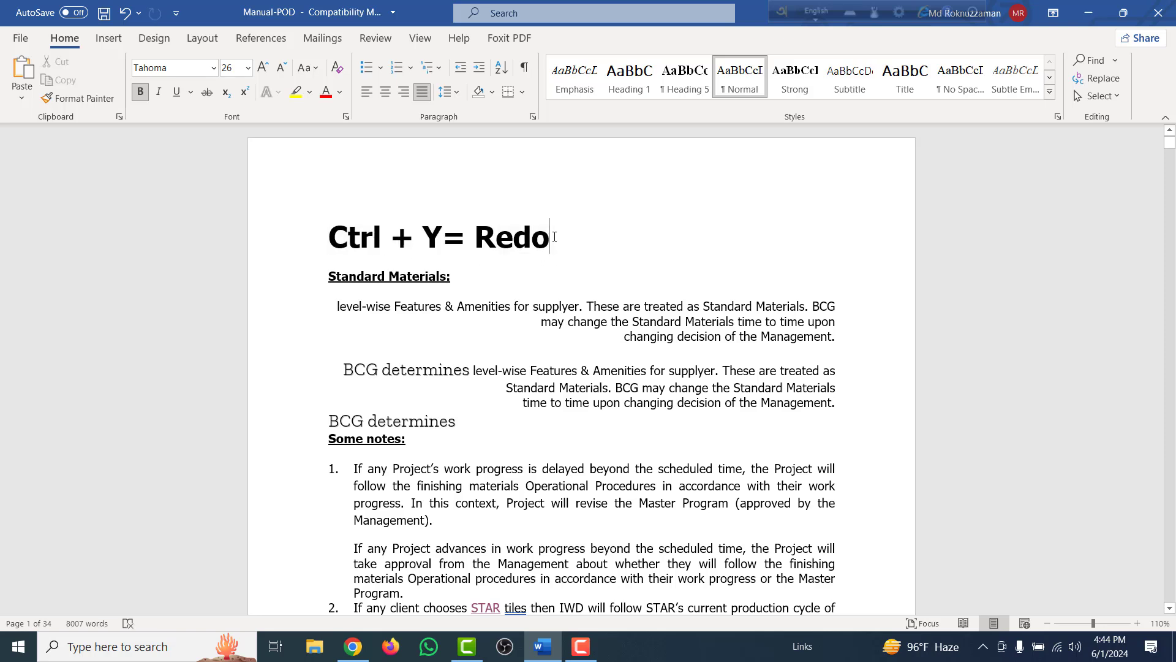
{"action": "key", "text": "Return"}
{"action": "key", "text": "ctrl+v"}
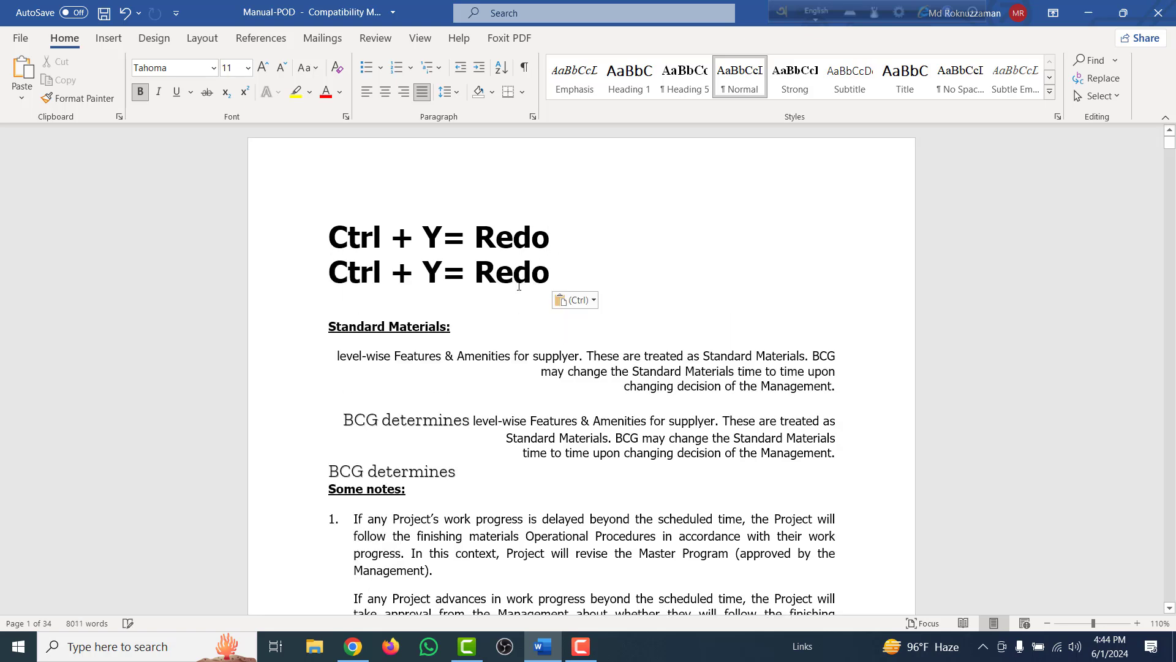
Edit the copied line to 'Ctrl + Z= Undo', then undo so it reads 'Ctrl + Z= Redo'
{"action": "left_click", "coordinate": [429, 275]}
{"action": "double_click", "coordinate": [429, 275]}
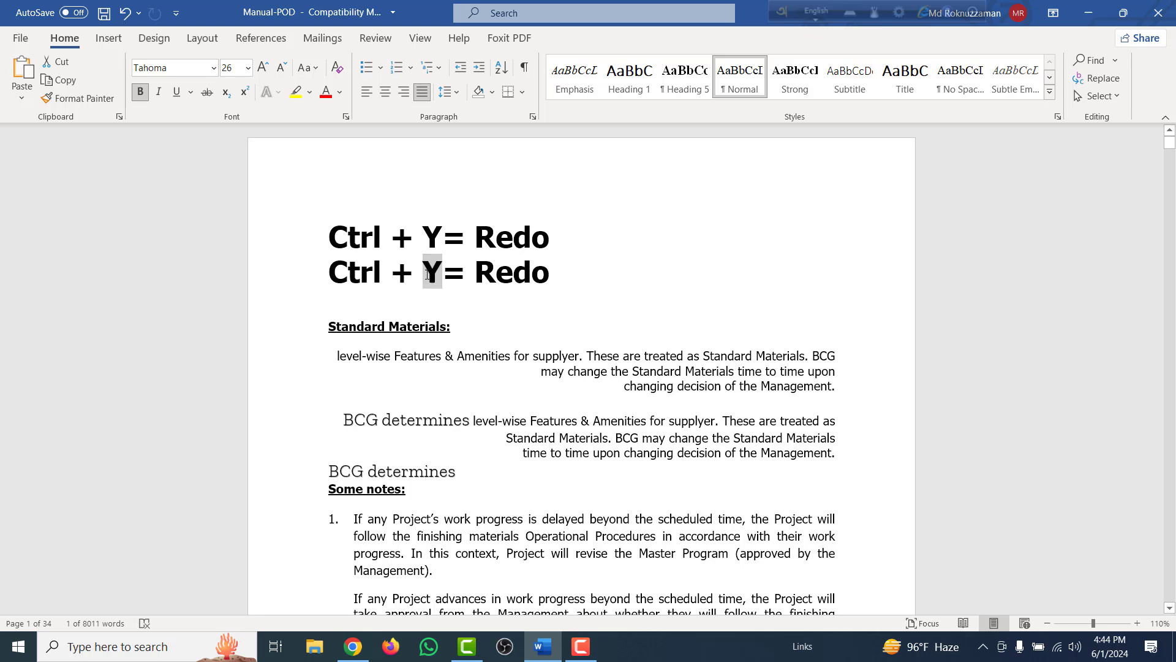
{"action": "type", "text": "Z"}
{"action": "key", "text": "End"}
{"action": "left_click_drag", "start_coordinate": [525, 276], "coordinate": [475, 274]}
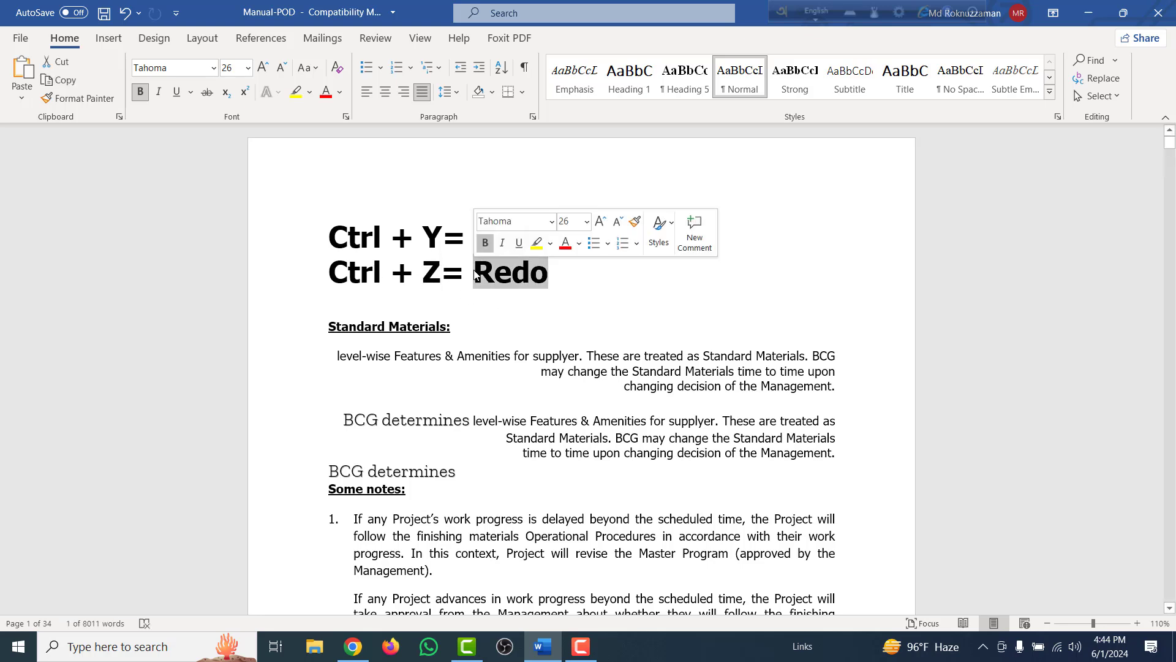
{"action": "type", "text": "U"}
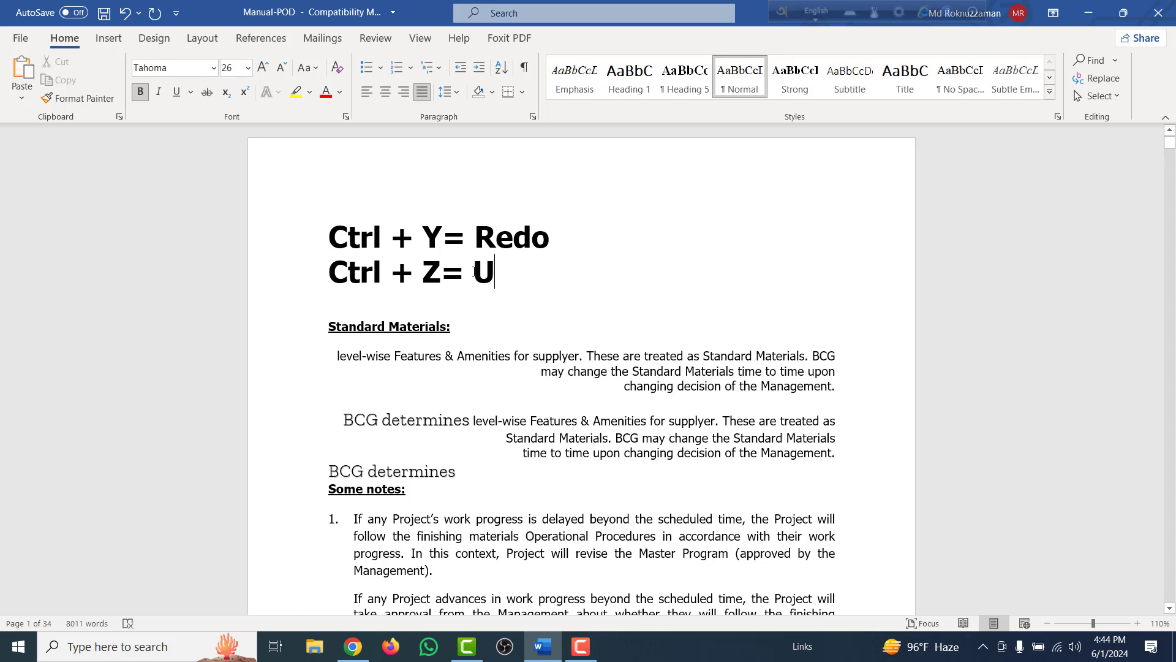
{"action": "type", "text": "ndo"}
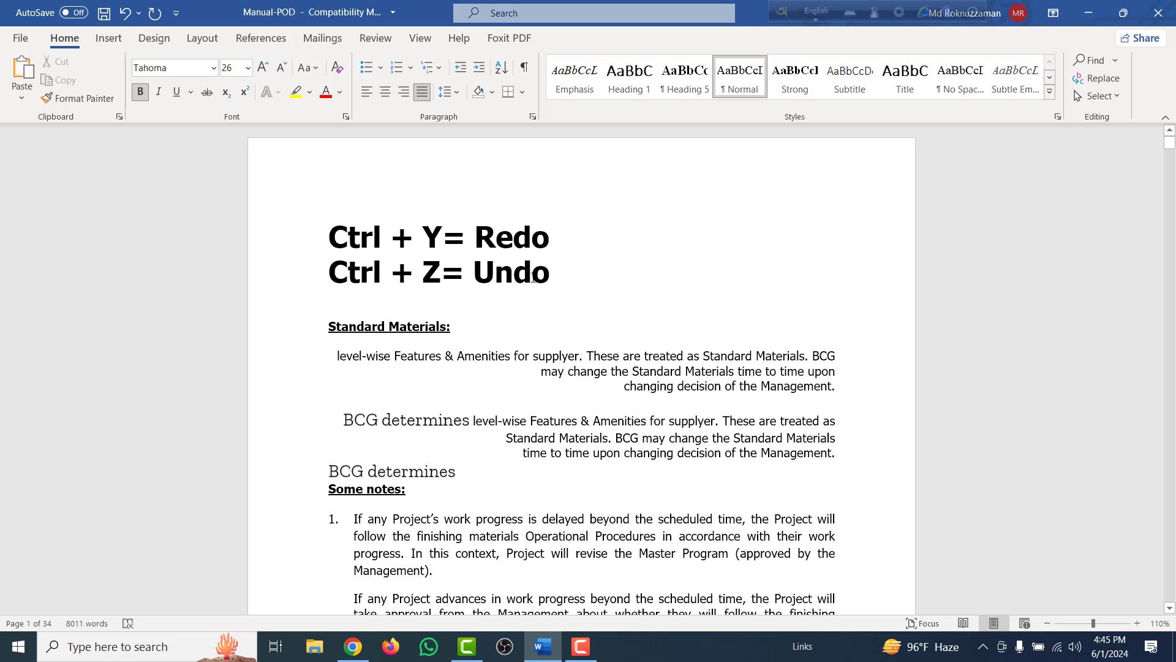
{"action": "key", "text": "ctrl+z"}
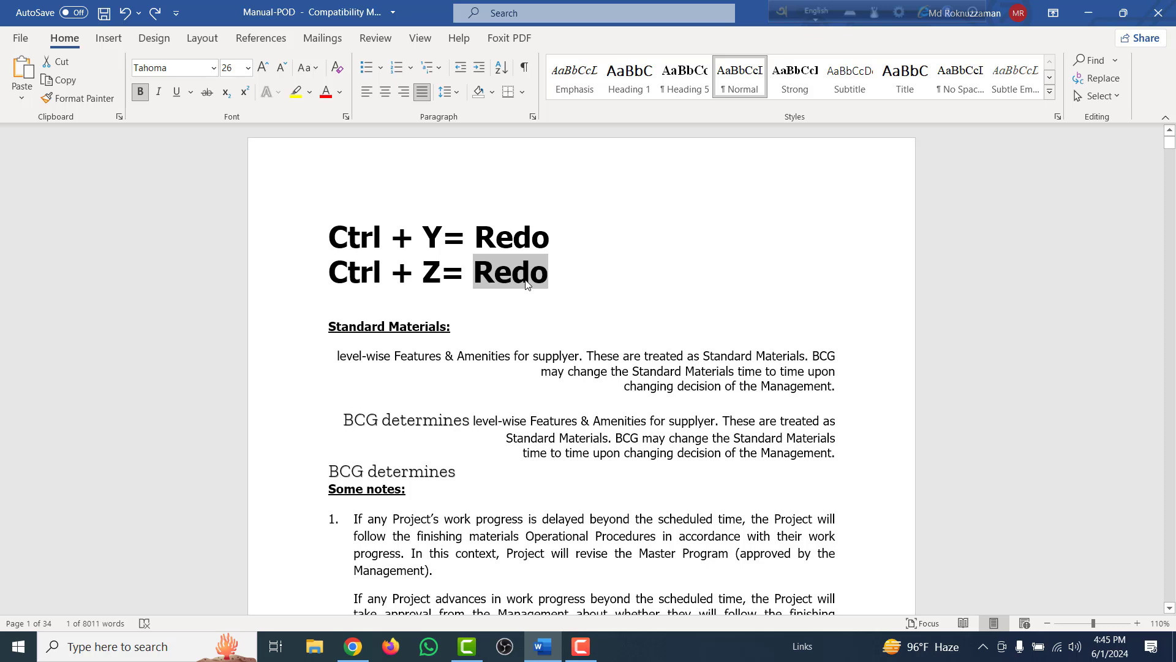
Undo twice to remove the second heading line, then redo twice to restore 'Ctrl + Z= Undo'
{"action": "key", "text": "ctrl+z"}
{"action": "key", "text": "ctrl+z"}
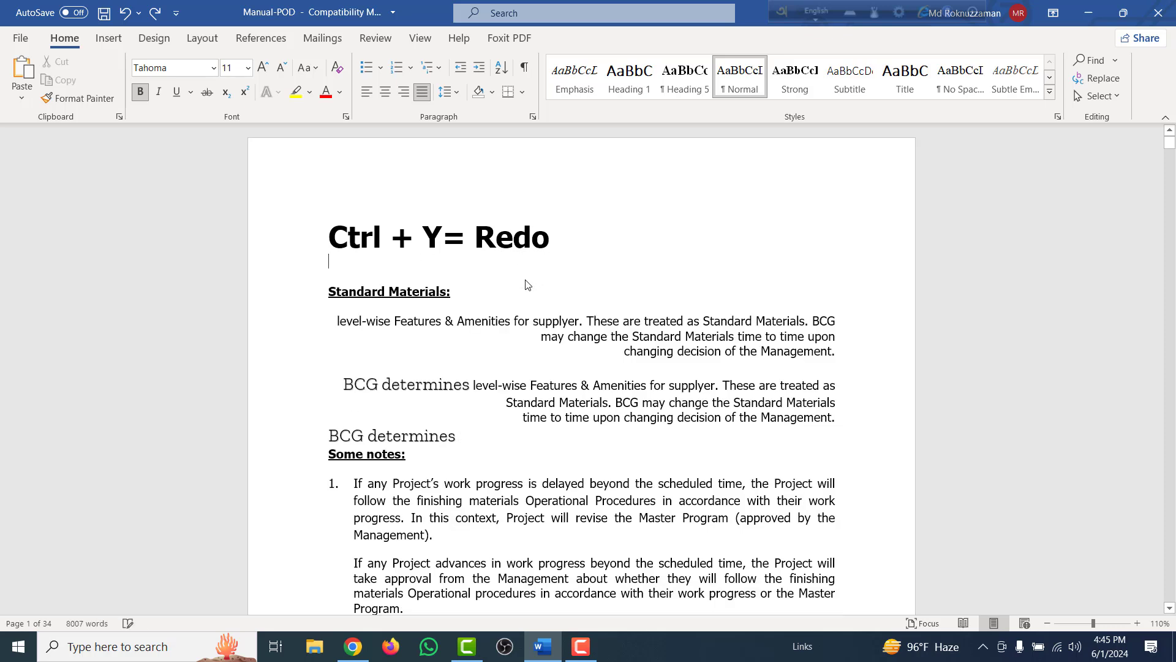
{"action": "key", "text": "ctrl+z"}
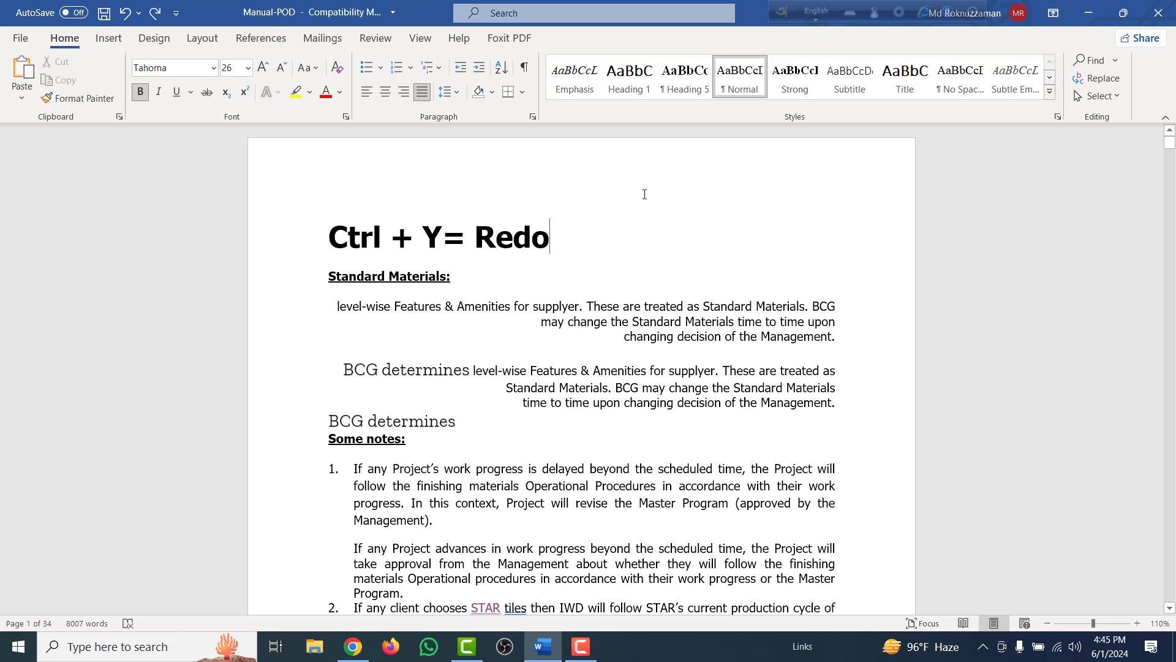
{"action": "key", "text": "ctrl+y"}
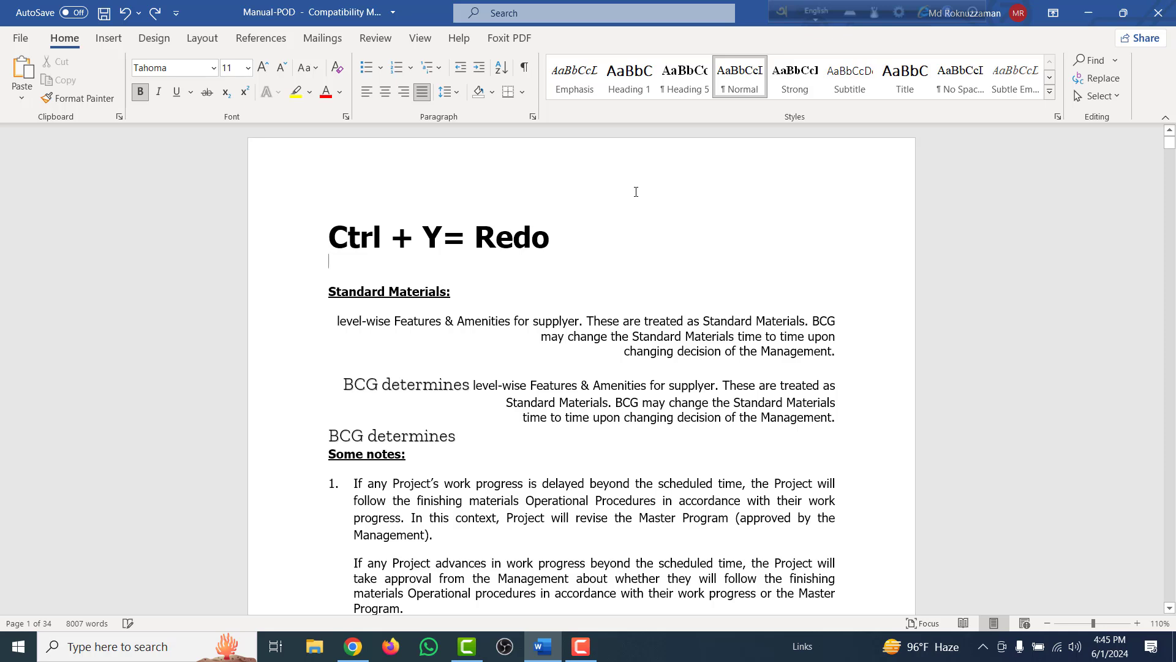
{"action": "key", "text": "ctrl+y"}
{"action": "key", "text": "ctrl+y"}
{"action": "key", "text": "ctrl+y"}
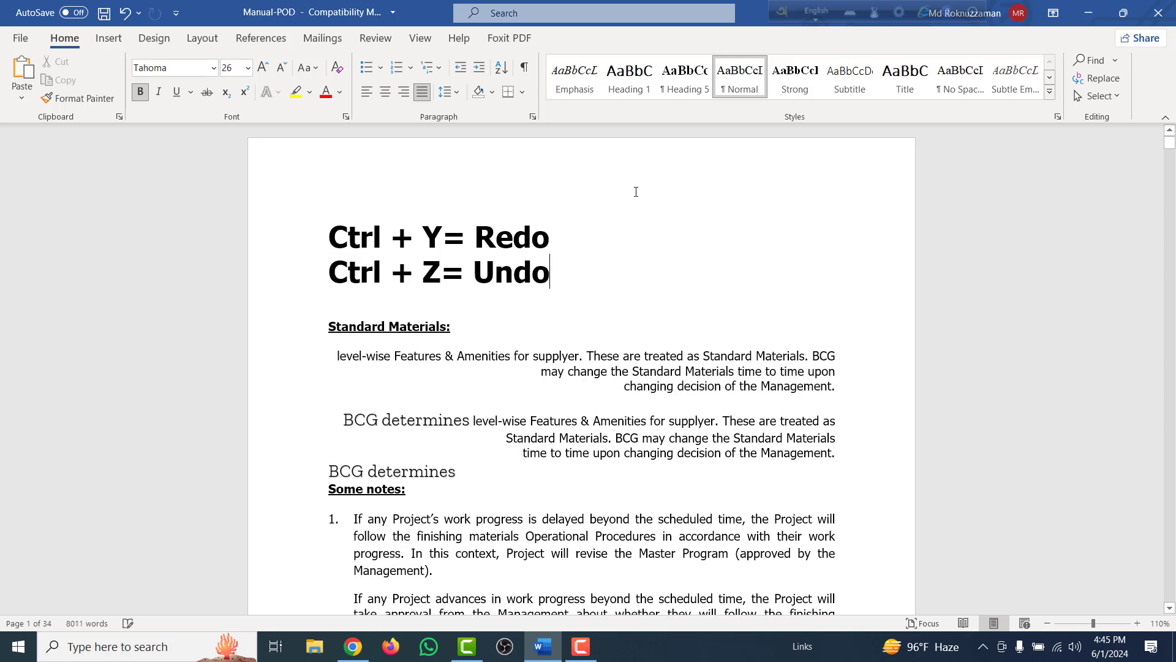